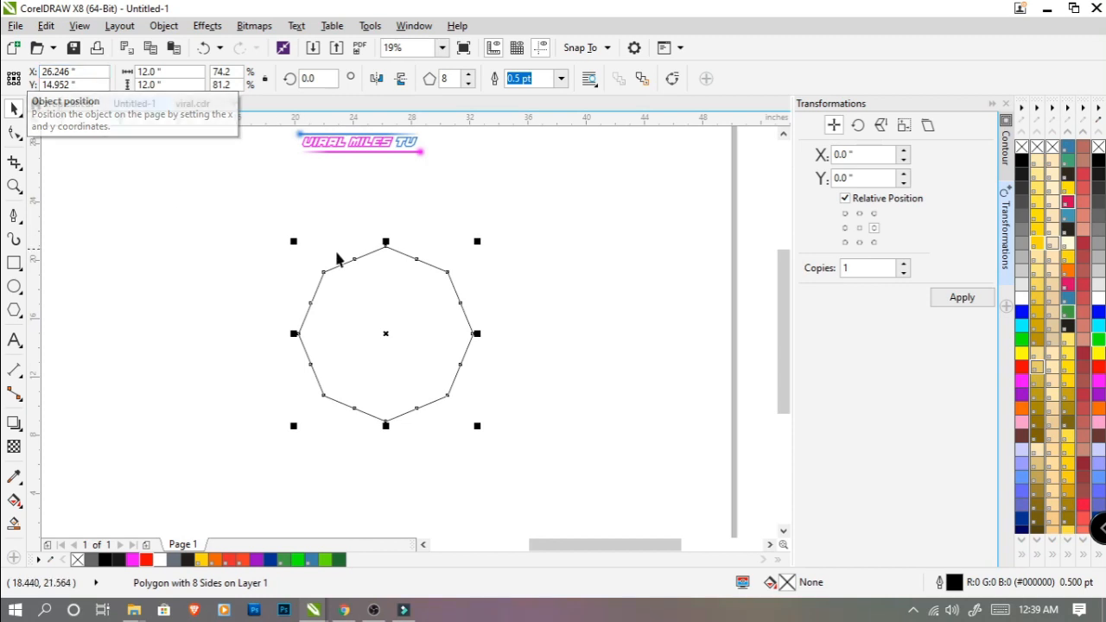
# Step: Move the octagon up and centre it horizontally beneath the Viral Miles TV logo
pyautogui.moveTo(341, 254); pyautogui.dragTo(389, 212)
pyautogui.keyDown('shift'); pyautogui.click(395, 147); pyautogui.keyUp('shift')
pyautogui.press('c')
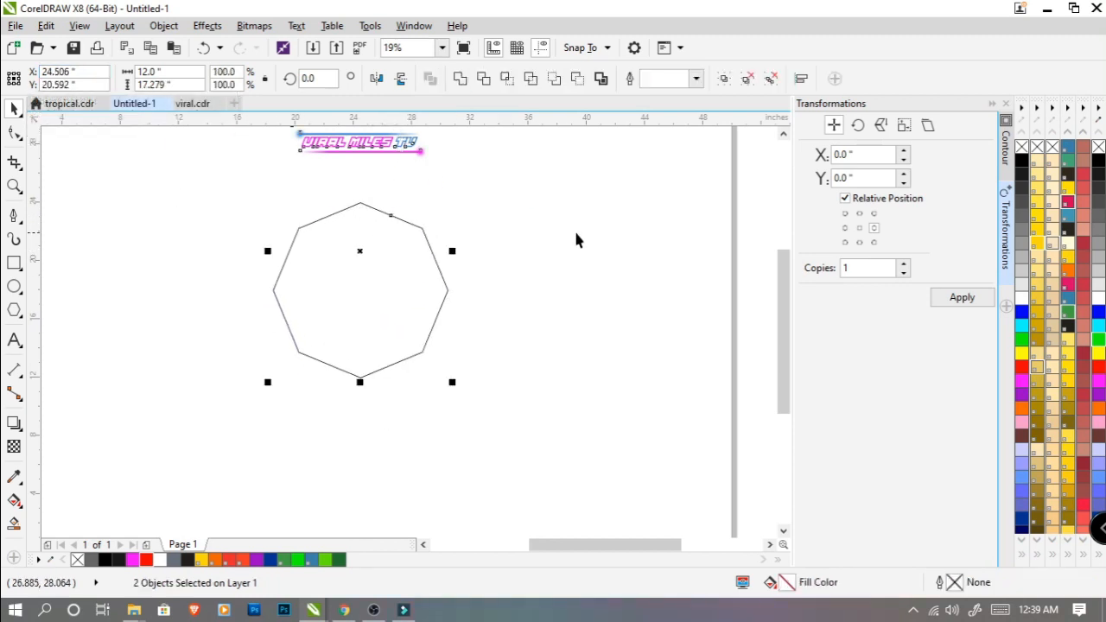
pyautogui.click(572, 231)
# Step: Rotate the octagon to 247.5 degrees
pyautogui.click(403, 294)
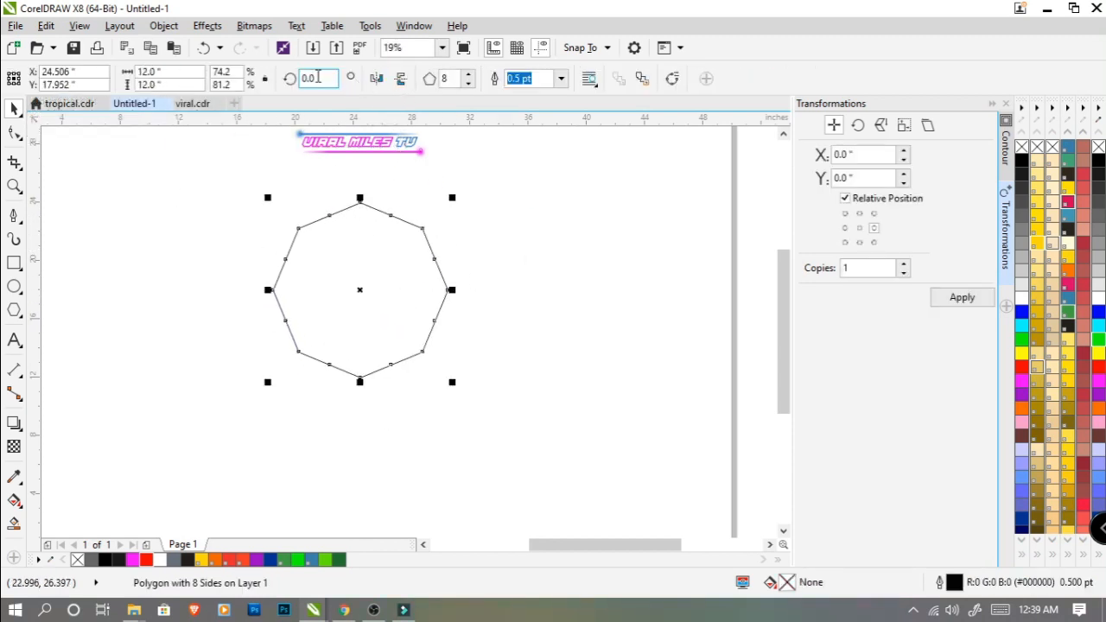
pyautogui.write('247')
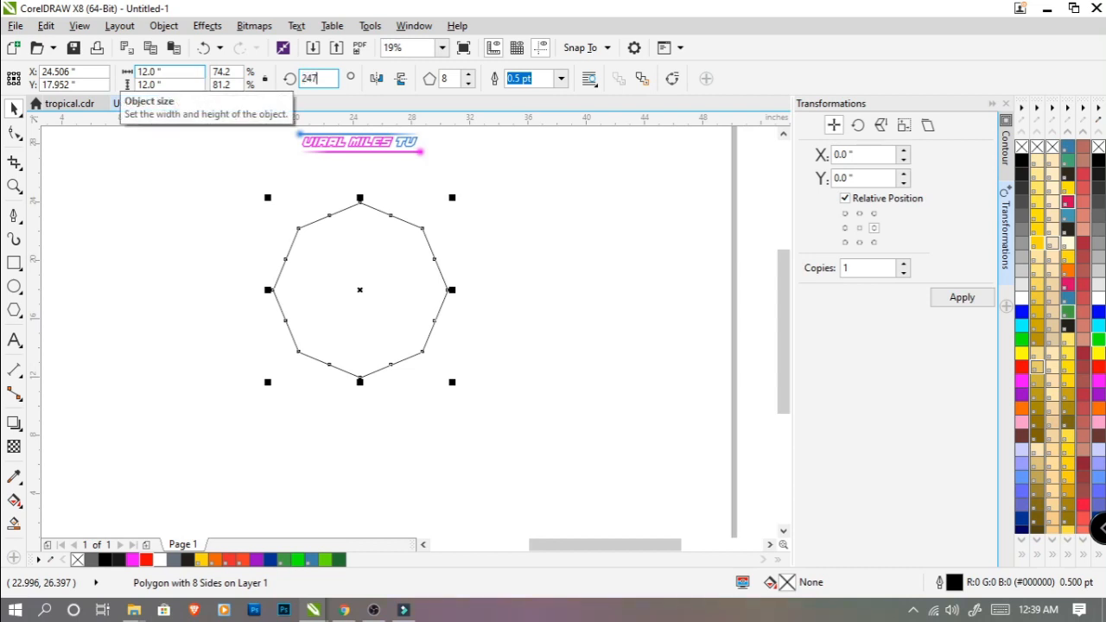
pyautogui.write('.5')
pyautogui.press('Return')
pyautogui.click(507, 244)
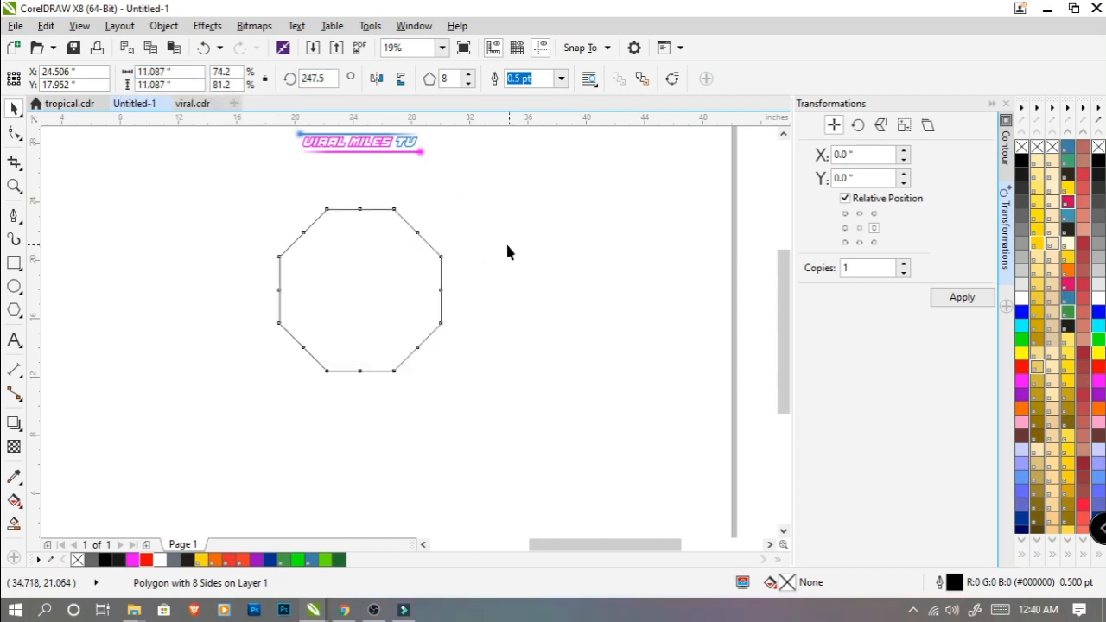
# Step: Make a concentric copy of the octagon about 9.76 inches wide and set the copy's rotation to 0 degrees
pyautogui.click(393, 245)
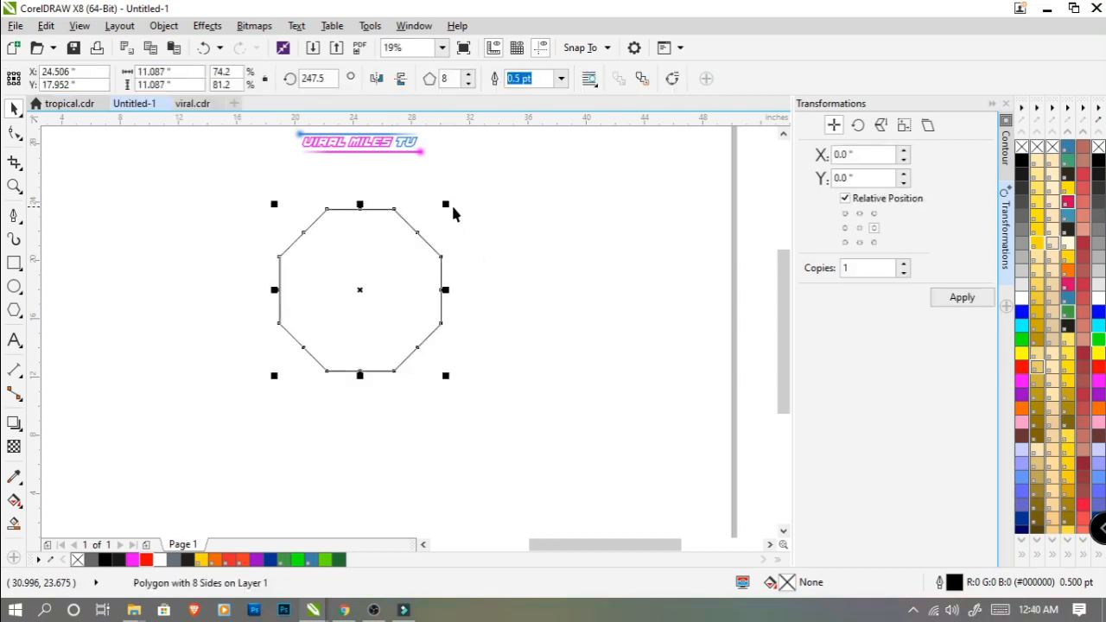
pyautogui.moveTo(447, 205); pyautogui.dragTo(435, 214)
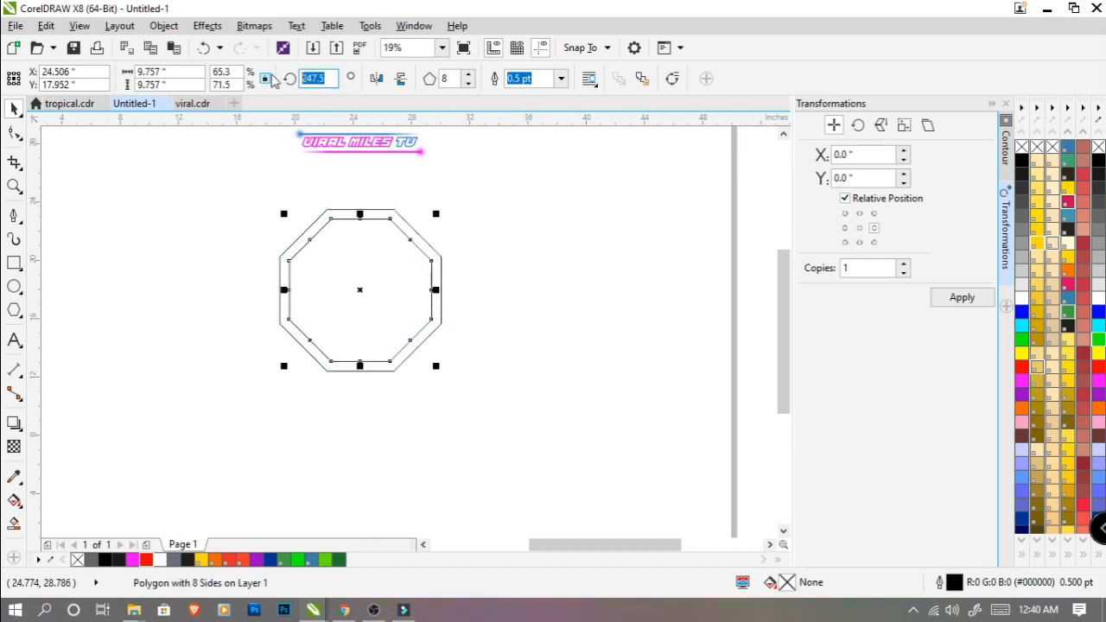
pyautogui.press('Return')
pyautogui.scroll(2, 425, 223)
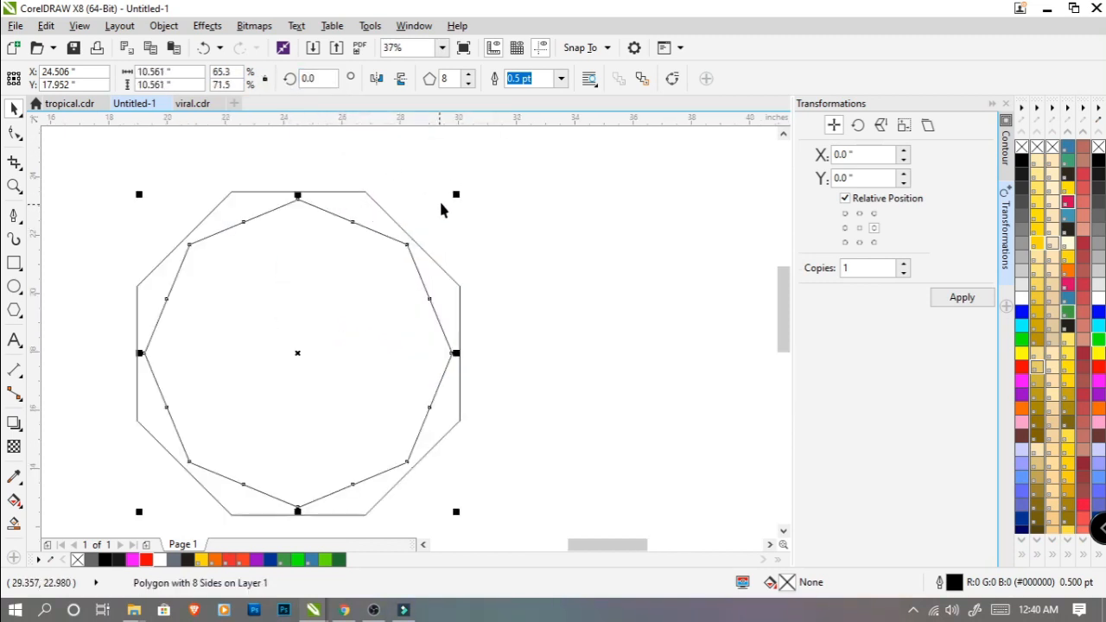
# Step: Enlarge the unrotated octagon from its centre to about 11.5 inches so its corners extend past the other octagon's edges
pyautogui.moveTo(455, 200); pyautogui.dragTo(475, 180)
pyautogui.click(502, 187)
pyautogui.click(302, 226)
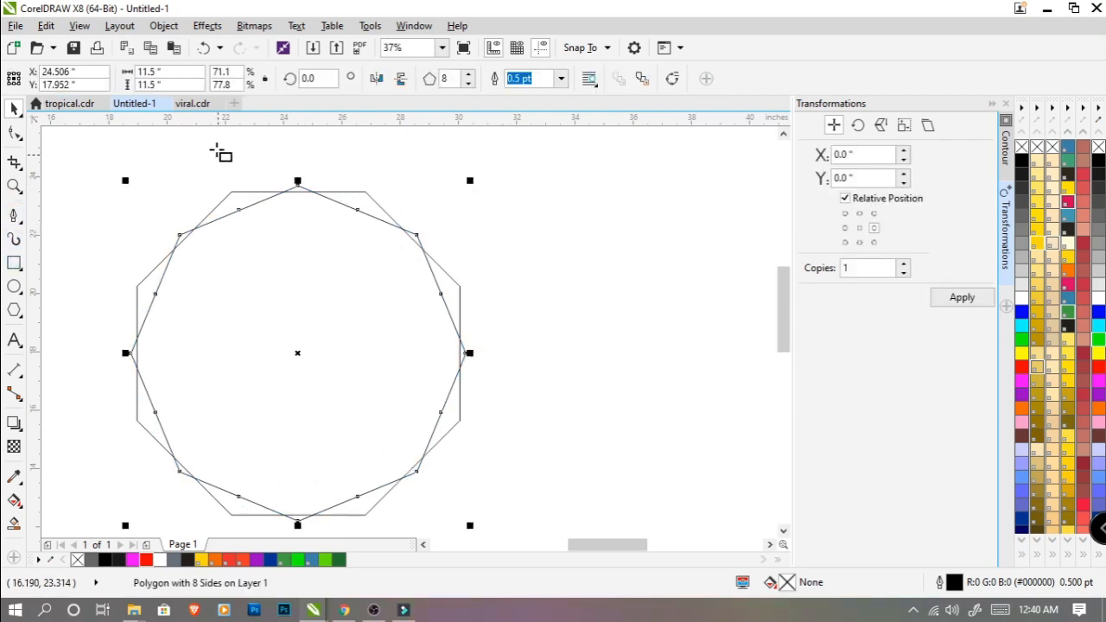
# Step: Trim the unrotated octagon's top corner with a rectangle about 5.75 by 1.43 inches drawn above the flat octagon's top edge, and delete the rectangle
pyautogui.moveTo(198, 149); pyautogui.dragTo(366, 192)
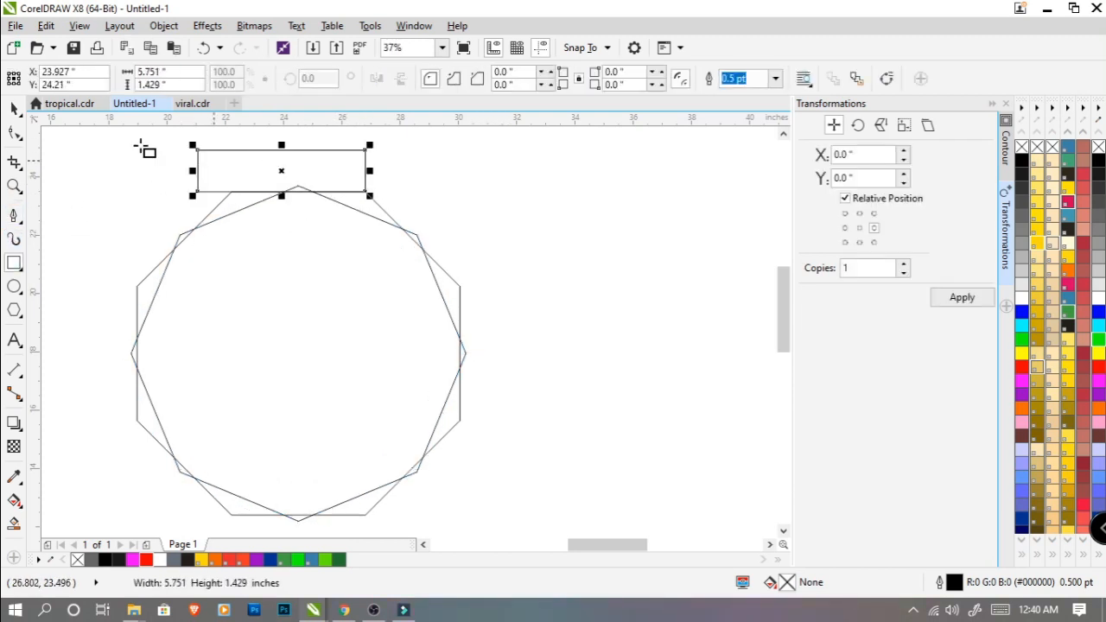
pyautogui.click(15, 110)
pyautogui.keyDown('shift'); pyautogui.click(333, 273); pyautogui.keyUp('shift')
pyautogui.click(483, 84)
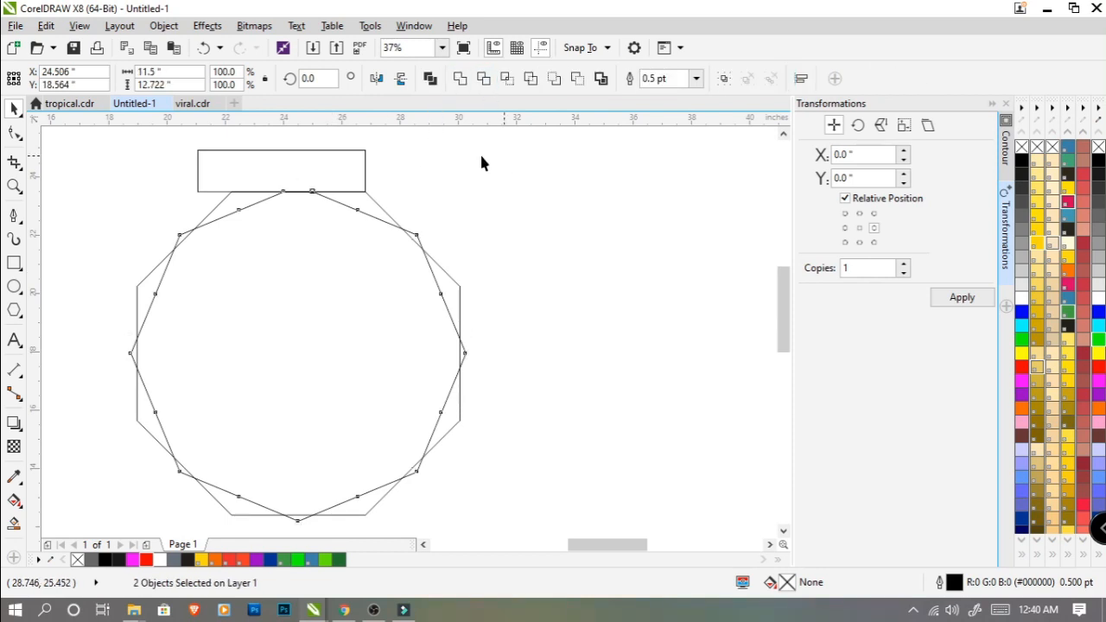
pyautogui.click(334, 162)
pyautogui.press('Delete')
# Step: Place a copy of the flat-topped octagon to the right of the overlapping pair and set it to 12 sides
pyautogui.click(368, 253)
pyautogui.moveTo(401, 269); pyautogui.dragTo(641, 210)
pyautogui.scroll(-1, 470, 258)
pyautogui.press('Escape')
pyautogui.click(441, 212)
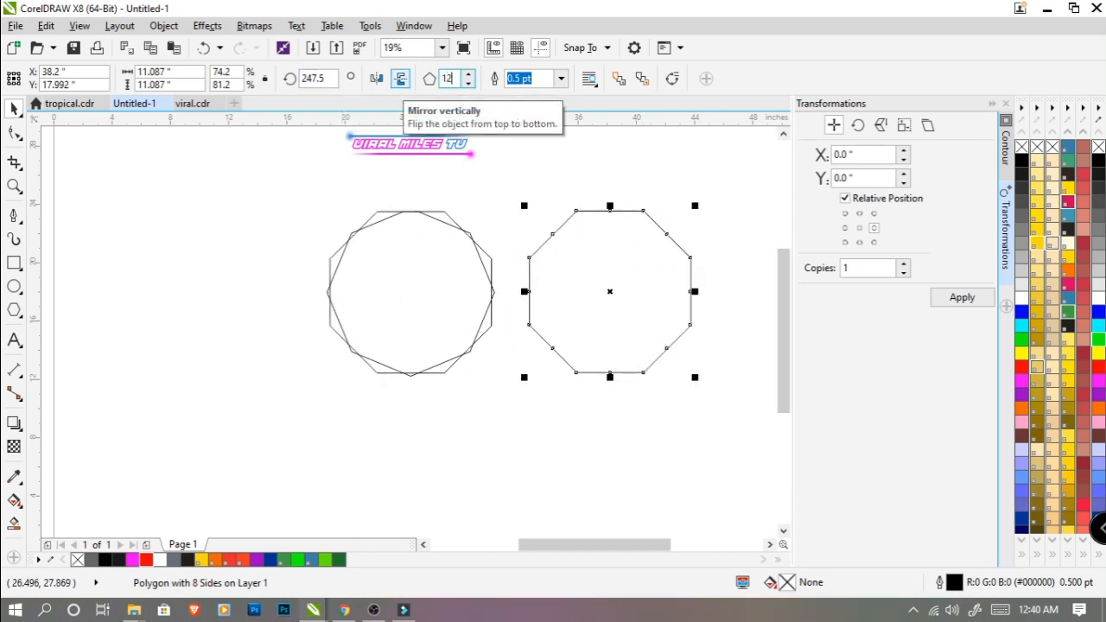
pyautogui.write('12')
pyautogui.press('Return')
# Step: Rotate the 12-sided polygon to 345 degrees and scale it down to about 9.15 inches
pyautogui.hotkey('shift', 'Tab')
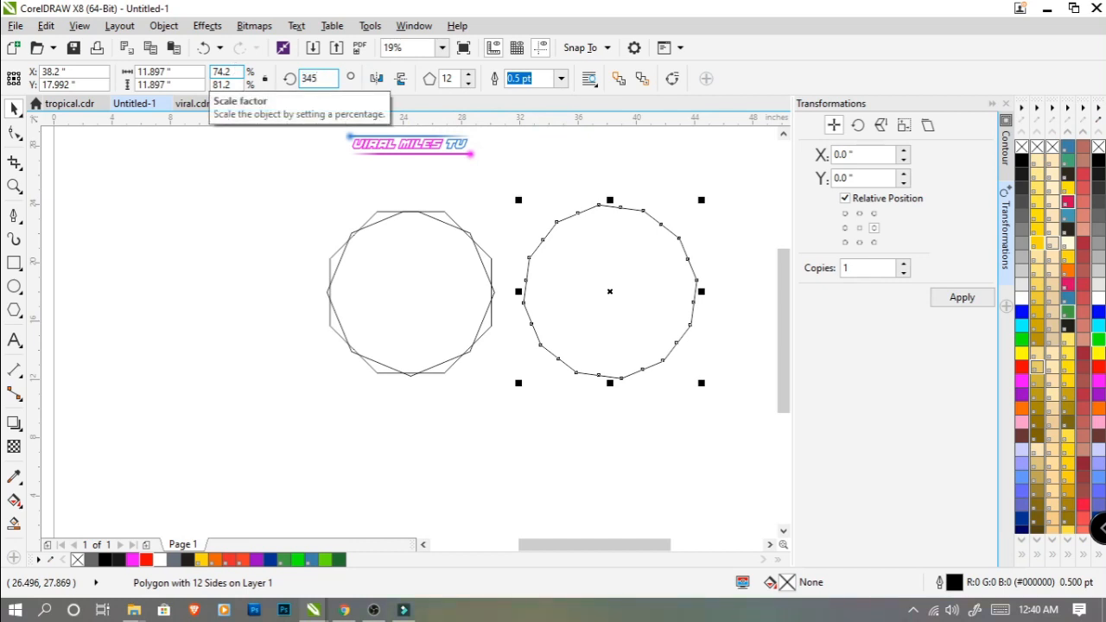
pyautogui.press('Return')
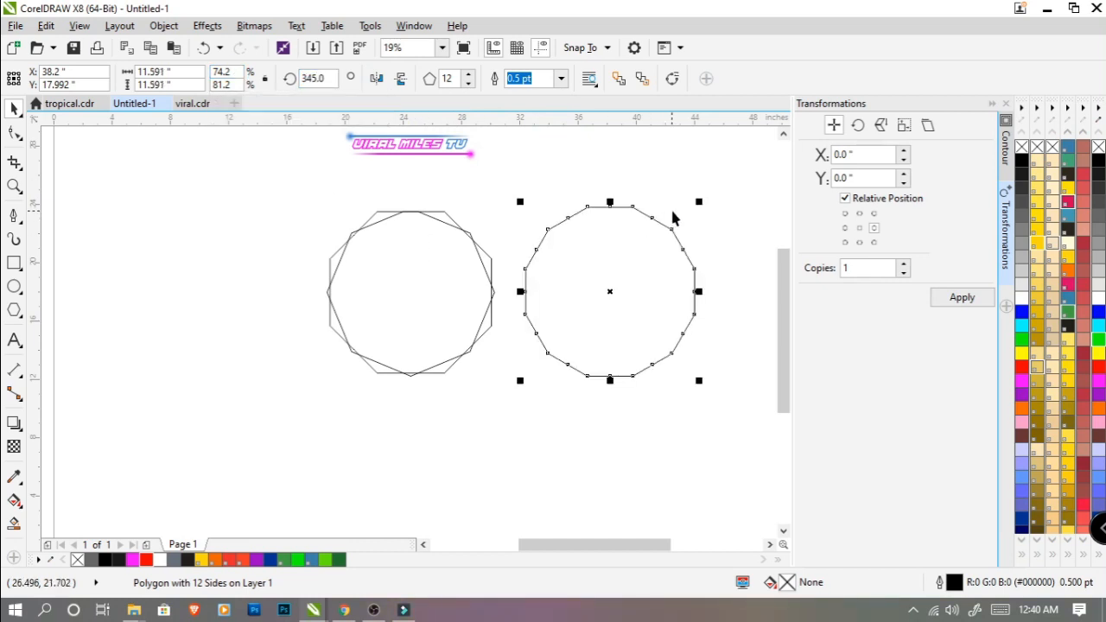
pyautogui.moveTo(699, 203); pyautogui.dragTo(681, 212)
# Step: Centre the 12-sided polygon horizontally and vertically inside the two overlapping octagons
pyautogui.keyDown('shift'); pyautogui.click(459, 242); pyautogui.keyUp('shift')
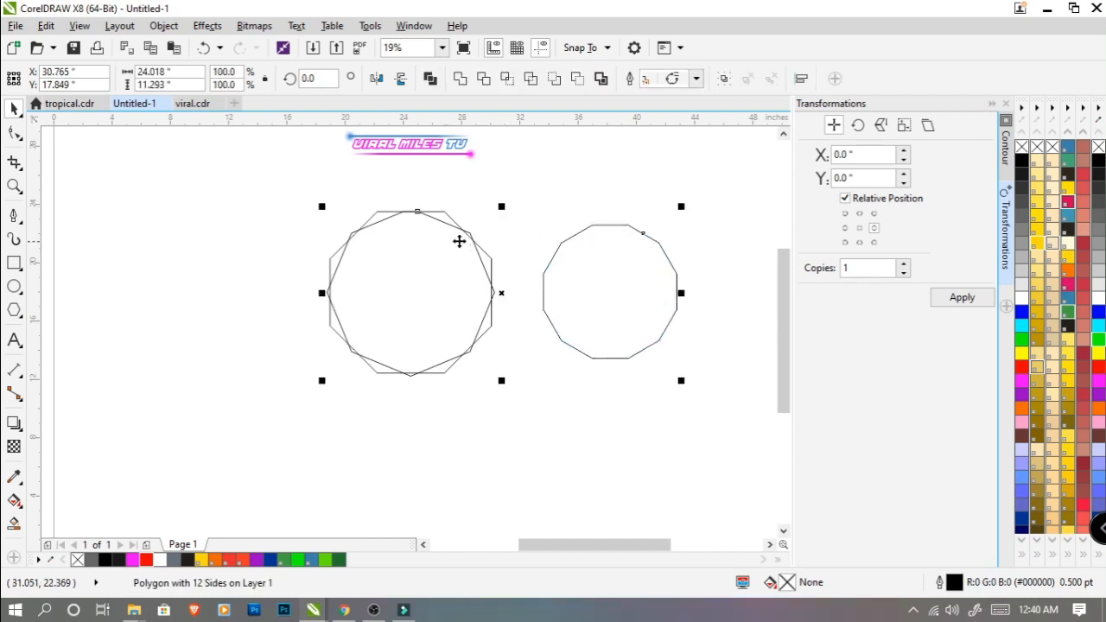
pyautogui.press('c')
pyautogui.press('e')
pyautogui.click(563, 207)
pyautogui.click(410, 265)
pyautogui.click(544, 248)
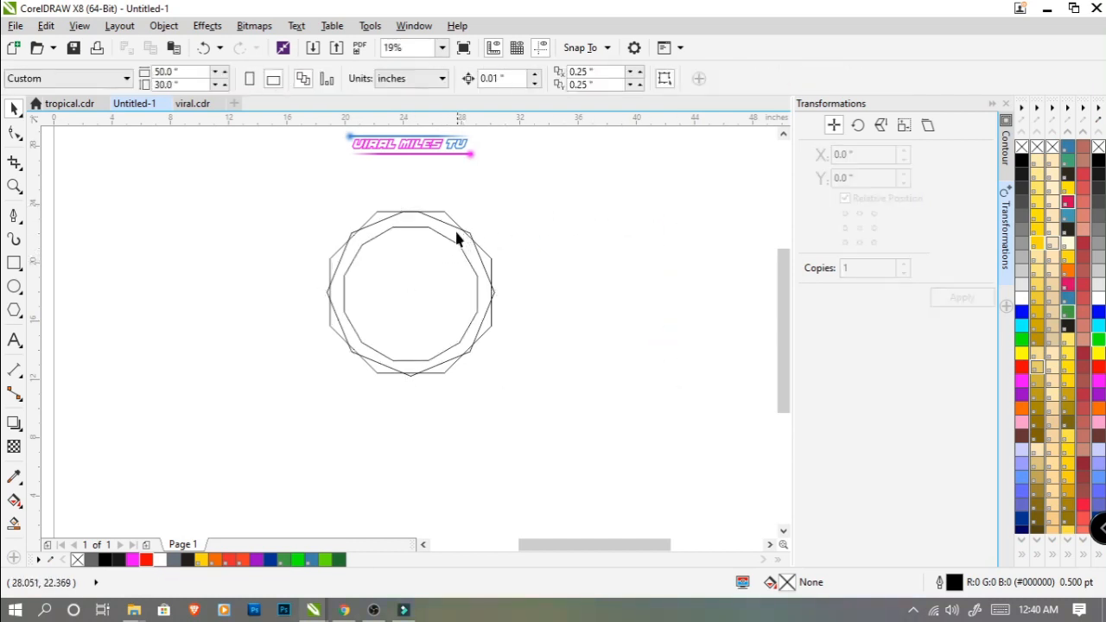
# Step: Shrink the inner 12-sided polygon slightly from its centre
pyautogui.click(450, 247)
pyautogui.scroll(2, 463, 241)
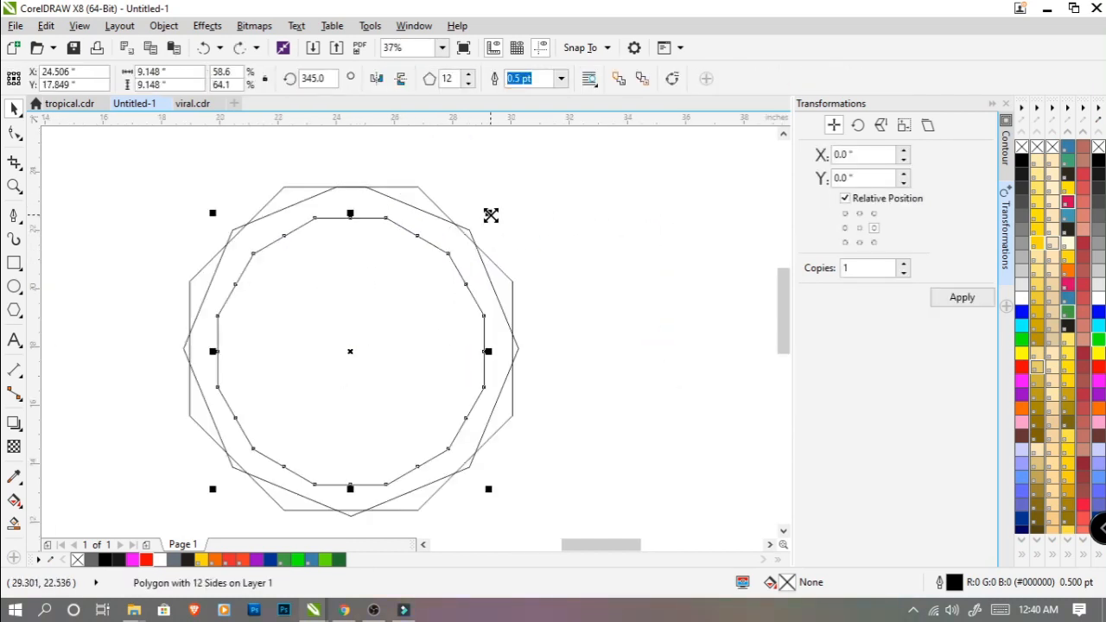
pyautogui.moveTo(489, 213); pyautogui.dragTo(484, 218)
pyautogui.click(577, 188)
pyautogui.scroll(-1, 455, 203)
# Step: Copy all three polygons to the left of the originals and weld the copies into a single outline
pyautogui.click(440, 198)
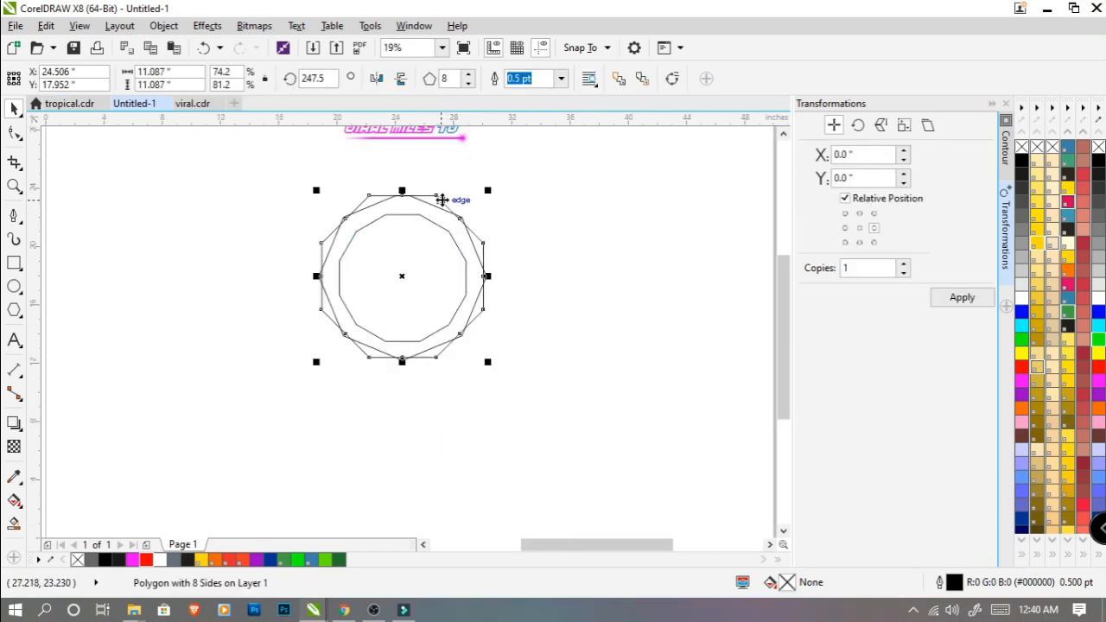
pyautogui.click(566, 211)
pyautogui.click(449, 222)
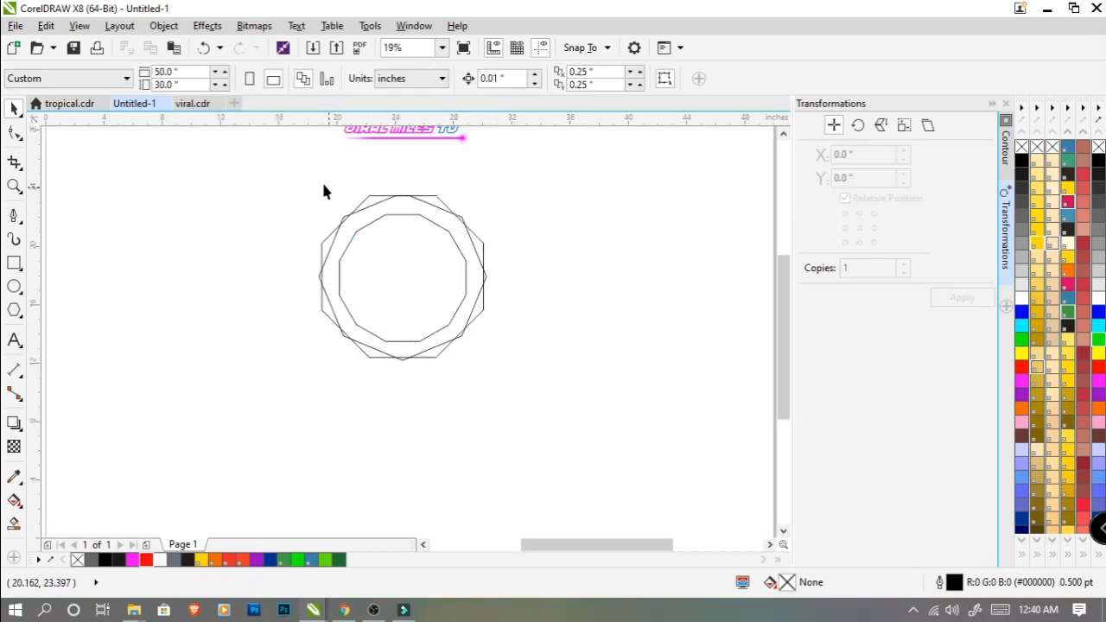
pyautogui.moveTo(344, 235); pyautogui.dragTo(548, 394)
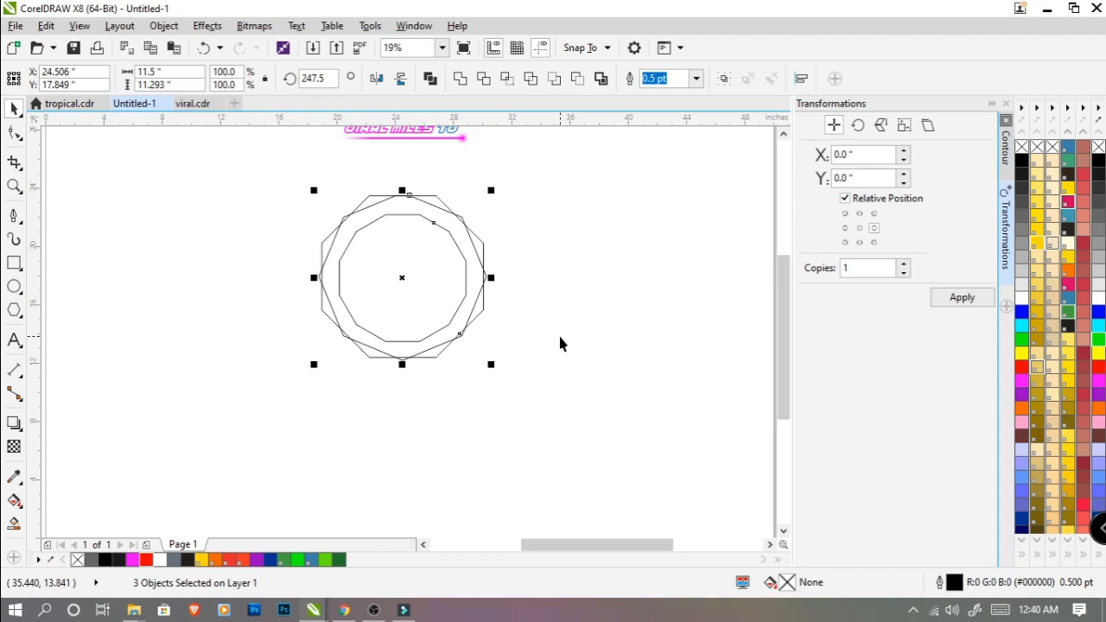
pyautogui.moveTo(406, 268); pyautogui.dragTo(205, 268)
pyautogui.click(459, 80)
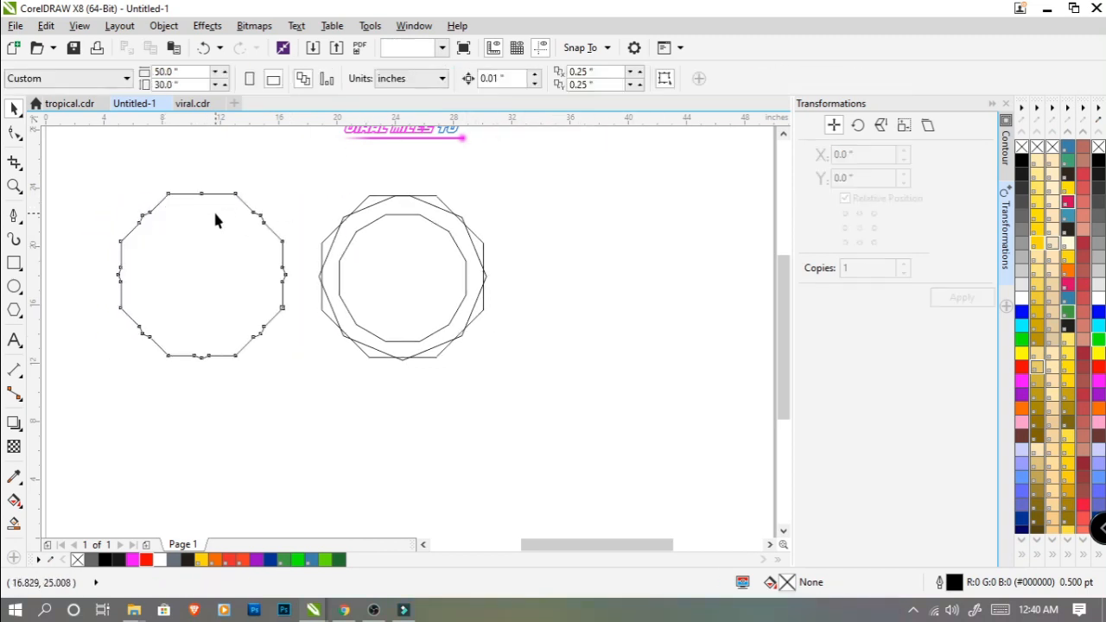
# Step: Move the welded outline slightly closer to the original polygons and line it up with them
pyautogui.click(298, 172)
pyautogui.moveTo(202, 236); pyautogui.dragTo(212, 239)
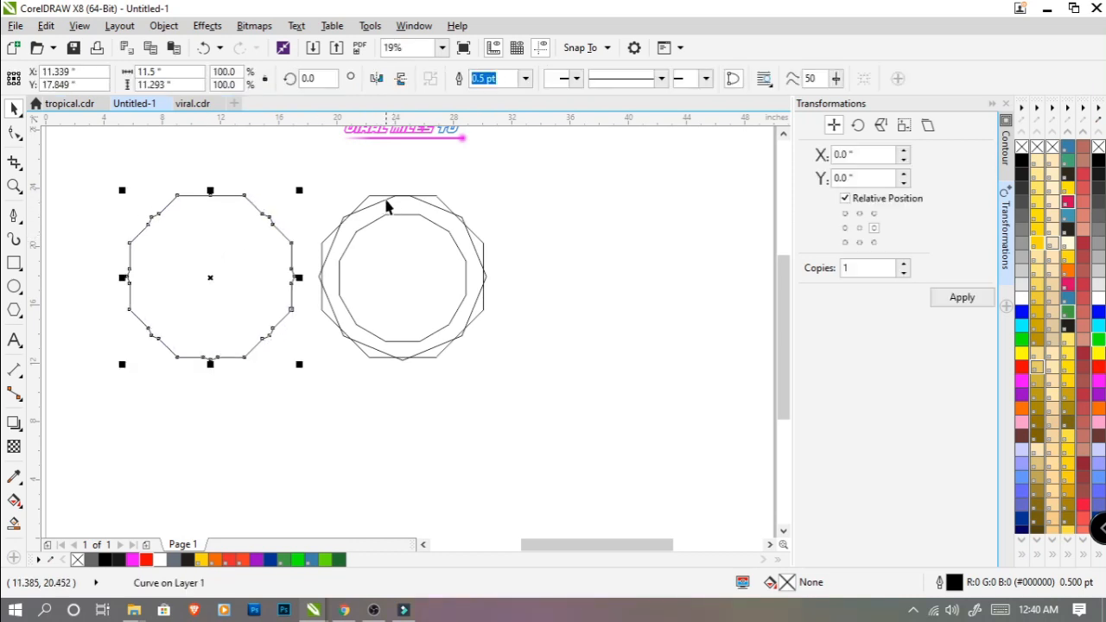
pyautogui.keyDown('shift'); pyautogui.click(375, 204); pyautogui.keyUp('shift')
pyautogui.click(553, 199)
# Step: Add the text label "Acrylic Plaque 4.5mm" above the welded outline
pyautogui.click(15, 341)
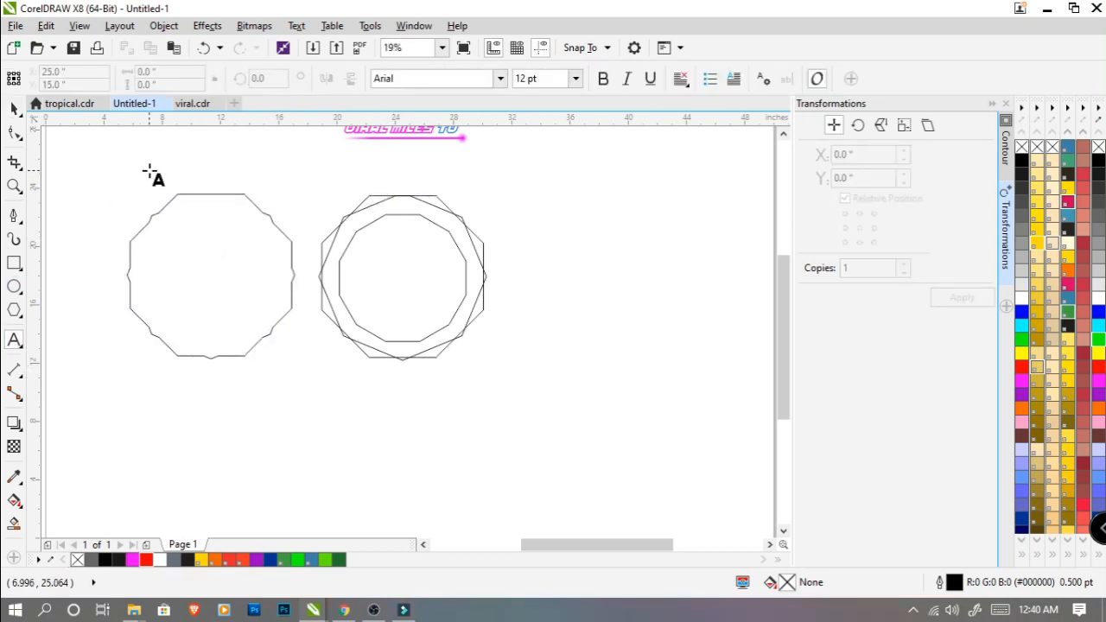
pyautogui.click(158, 172)
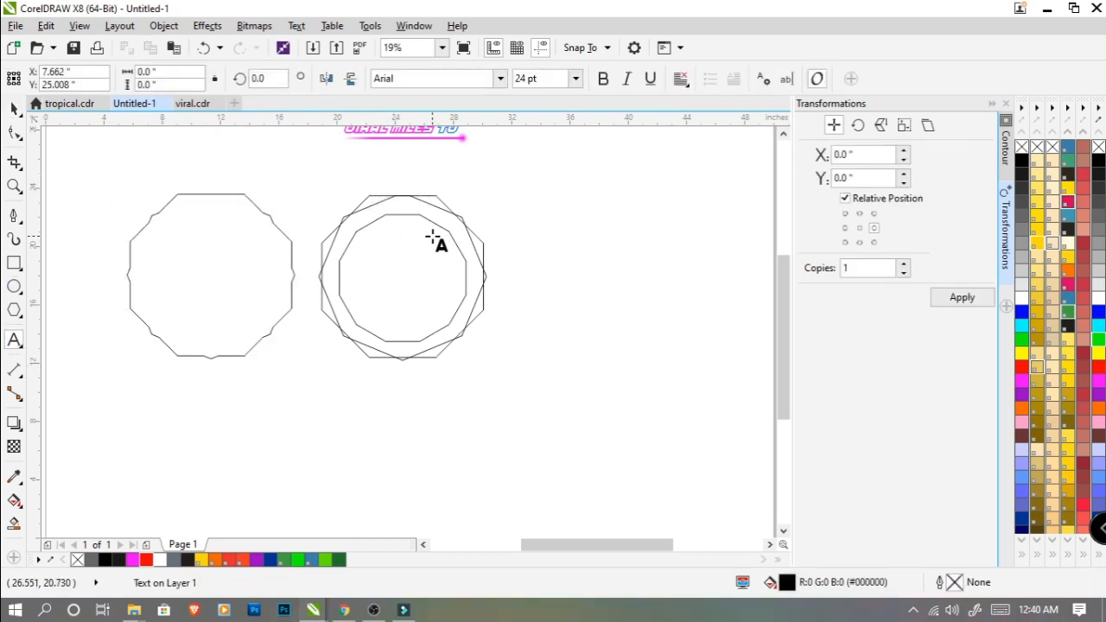
pyautogui.write('Acrylic')
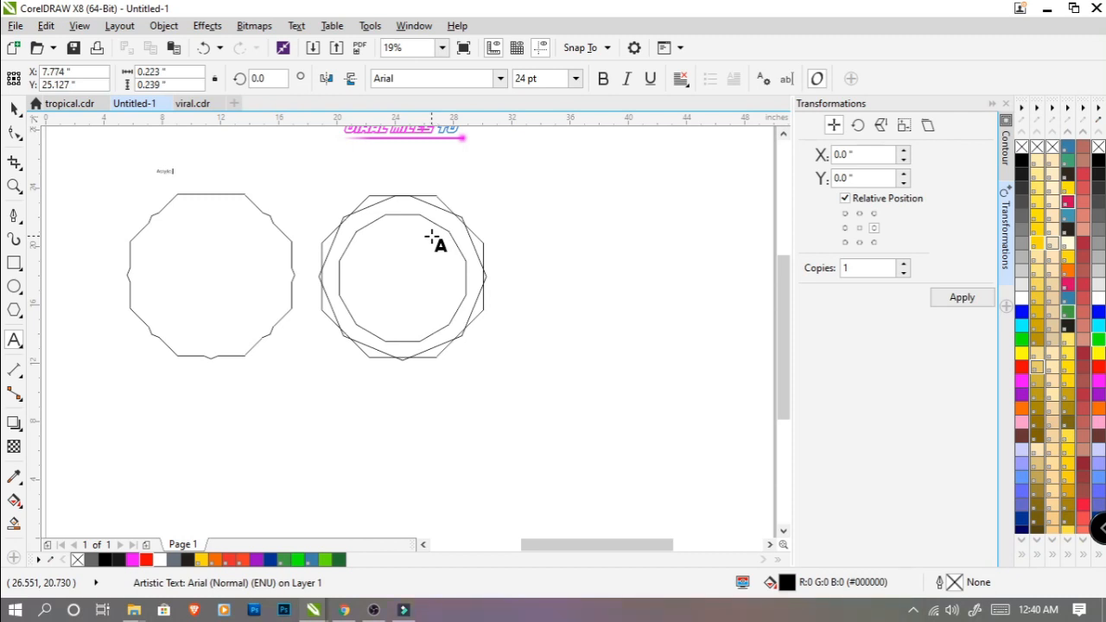
pyautogui.press('Escape')
# Step: Enlarge the plaque label to about 57 pt and centre it horizontally over the welded outline
pyautogui.click(14, 110)
pyautogui.moveTo(210, 179); pyautogui.dragTo(270, 196)
pyautogui.keyDown('shift'); pyautogui.click(235, 218); pyautogui.keyUp('shift')
pyautogui.press('c')
pyautogui.click(313, 180)
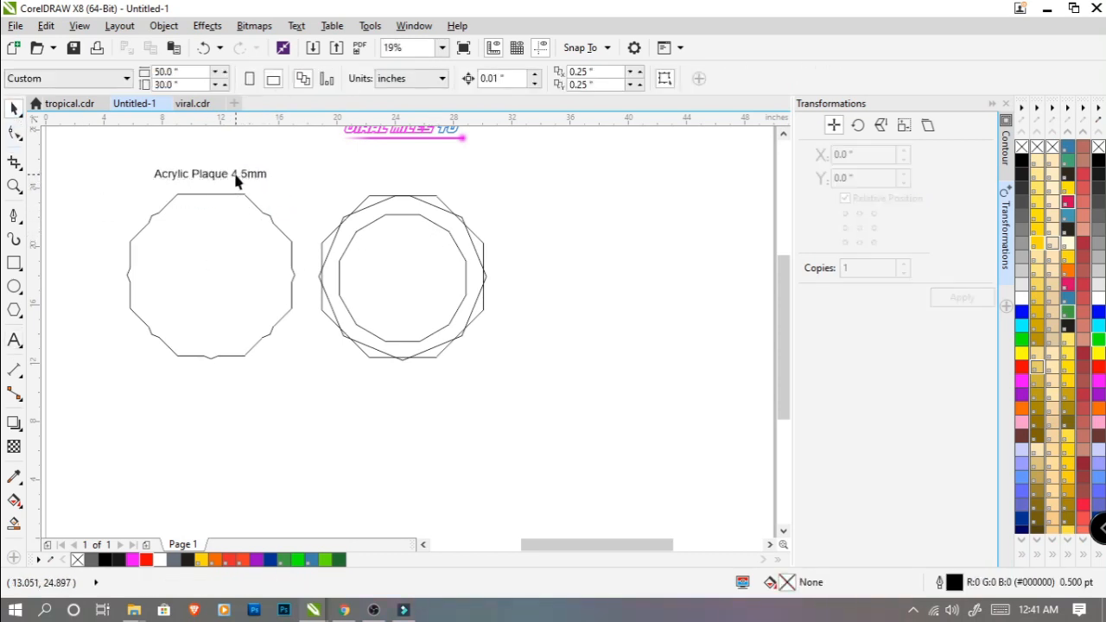
# Step: Add a second line "for cut" to the plaque label and centre-align its text
pyautogui.click(237, 183)
pyautogui.scroll(2, 285, 181)
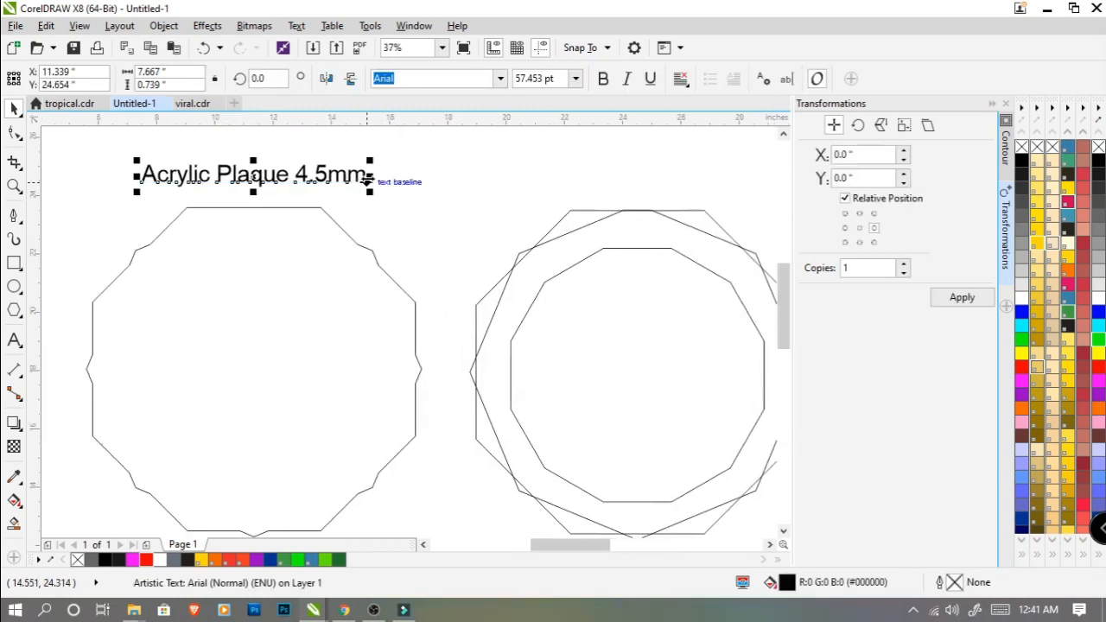
pyautogui.doubleClick(370, 177)
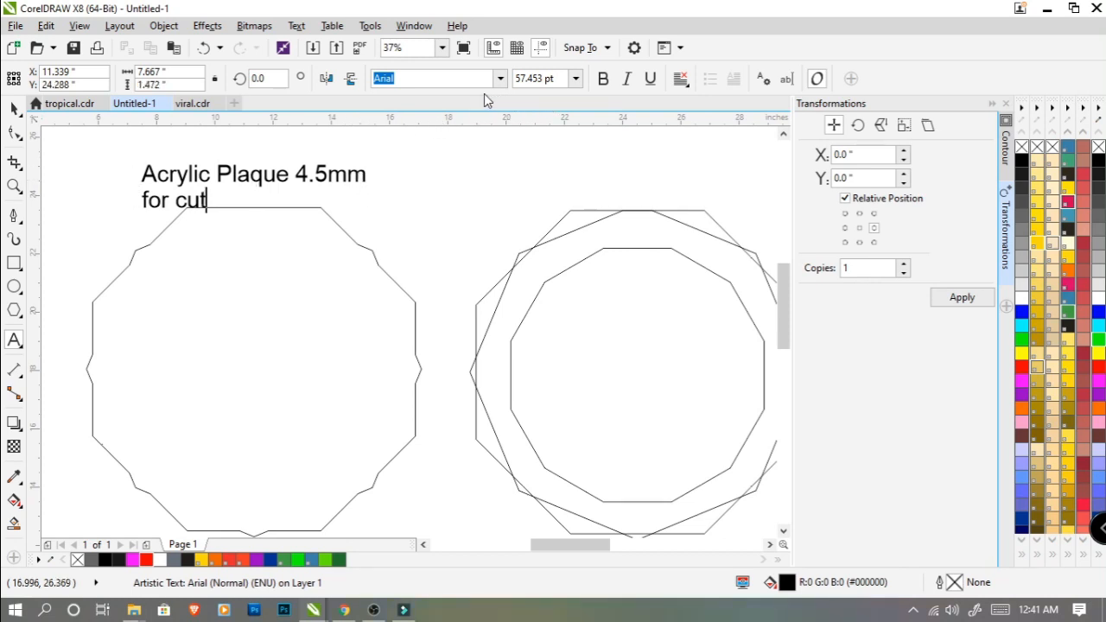
pyautogui.hotkey('ctrl', 'a')
pyautogui.click(678, 82)
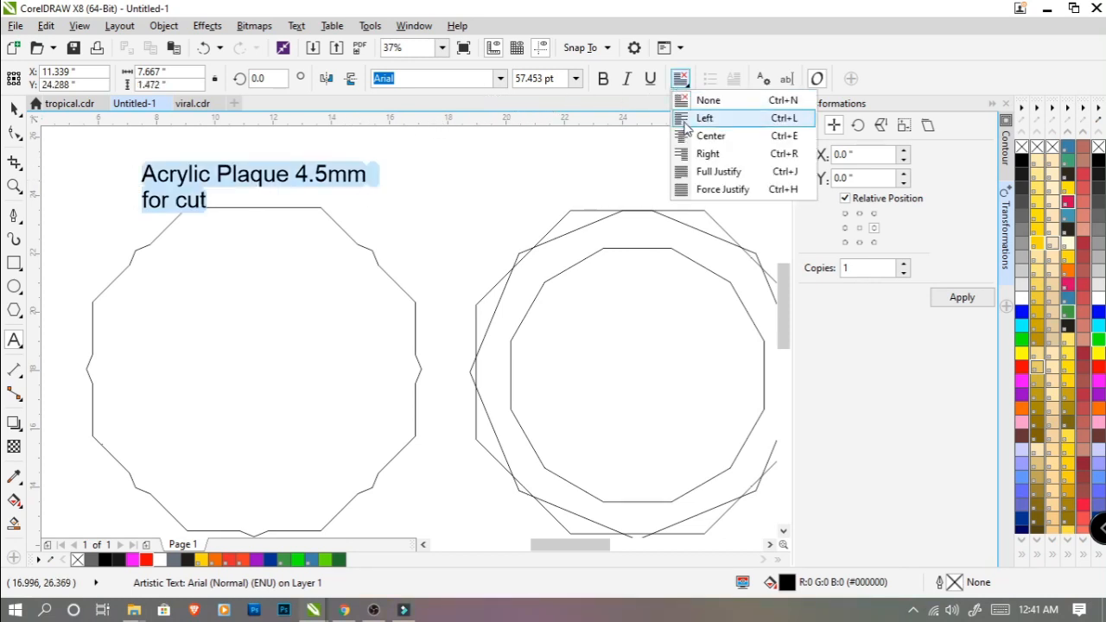
pyautogui.click(709, 135)
pyautogui.click(14, 109)
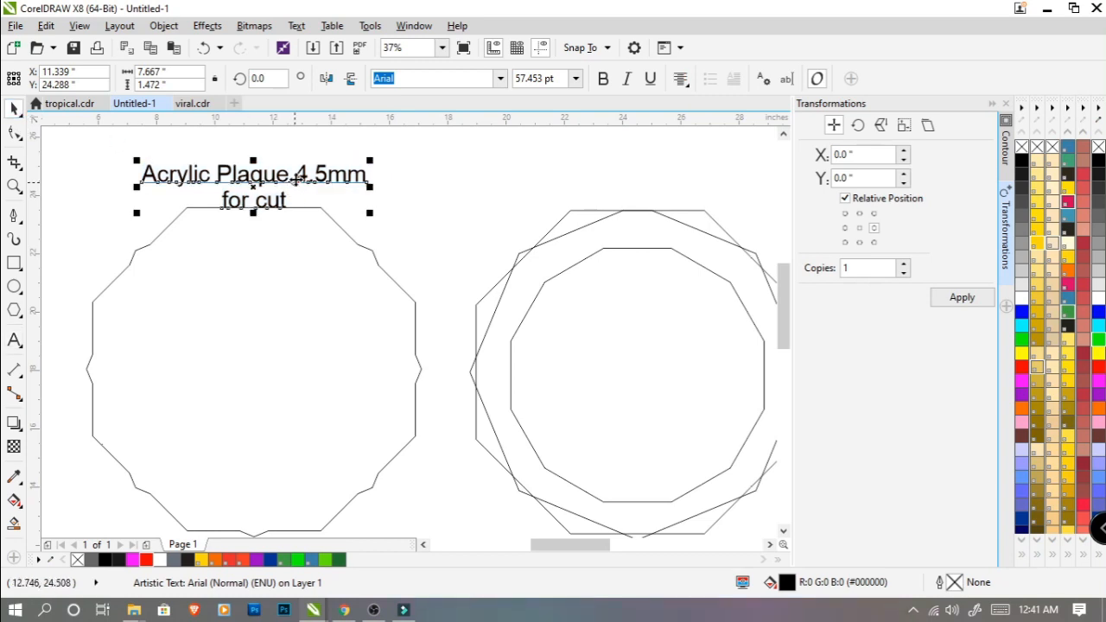
# Step: Raise the two-line label clear of the welded outline and centre it horizontally over the shape
pyautogui.moveTo(296, 182); pyautogui.dragTo(305, 169)
pyautogui.keyDown('shift'); pyautogui.click(300, 249); pyautogui.keyUp('shift')
pyautogui.press('c')
pyautogui.scroll(-2, 315, 272)
pyautogui.scroll(1, 316, 286)
pyautogui.click(316, 292)
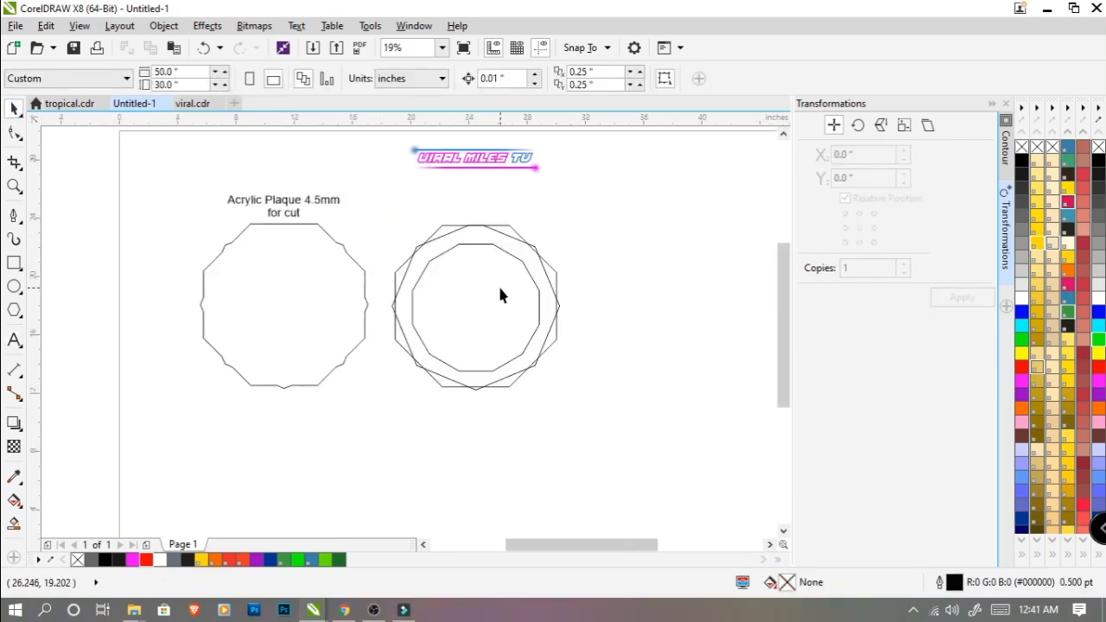
# Step: Move the Viral Miles TV logo inside the 12-sided polygon and scale it down to about 6 inches wide
pyautogui.moveTo(500, 295)
pyautogui.mouseDown()
pyautogui.moveTo(487, 270)
pyautogui.moveTo(505, 296)
pyautogui.mouseUp()
pyautogui.scroll(1, 399, 136)
pyautogui.click(519, 177)
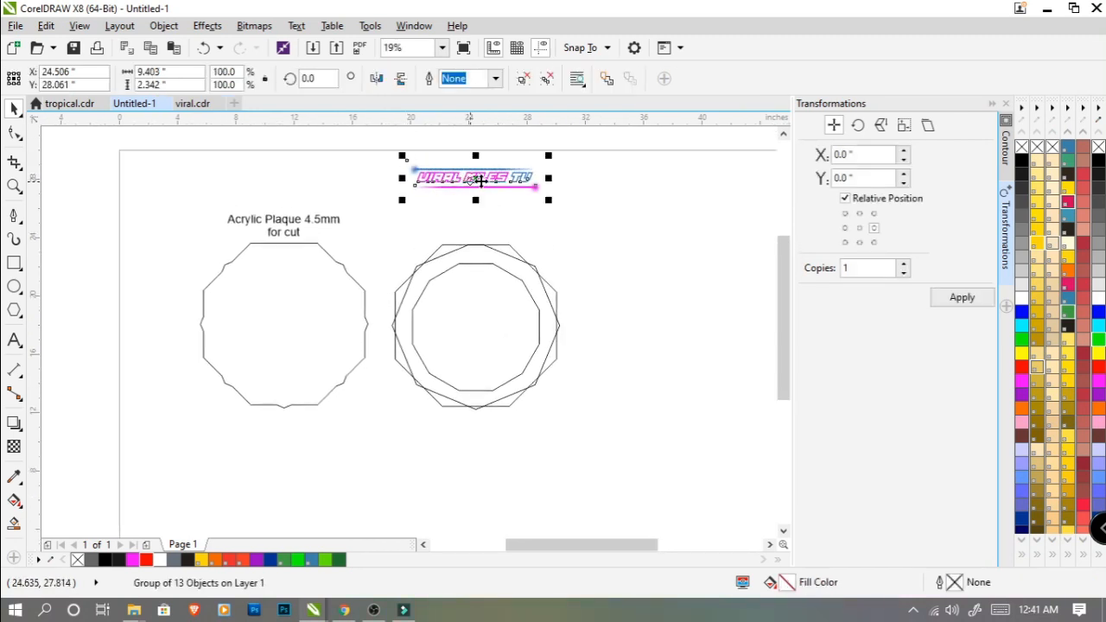
pyautogui.moveTo(525, 177); pyautogui.dragTo(529, 295)
pyautogui.scroll(1, 529, 295)
pyautogui.moveTo(580, 254); pyautogui.dragTo(520, 271)
pyautogui.moveTo(443, 300); pyautogui.dragTo(531, 286)
pyautogui.click(398, 276)
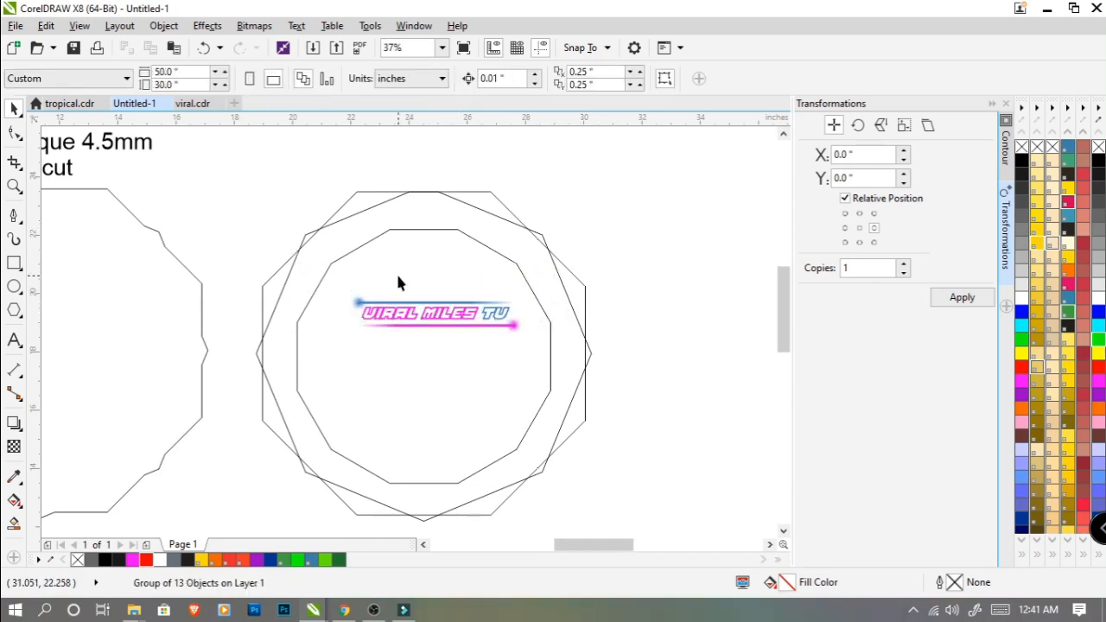
# Step: Centre the logo horizontally within the polygons
pyautogui.click(439, 313)
pyautogui.keyDown('shift'); pyautogui.click(493, 275); pyautogui.keyUp('shift')
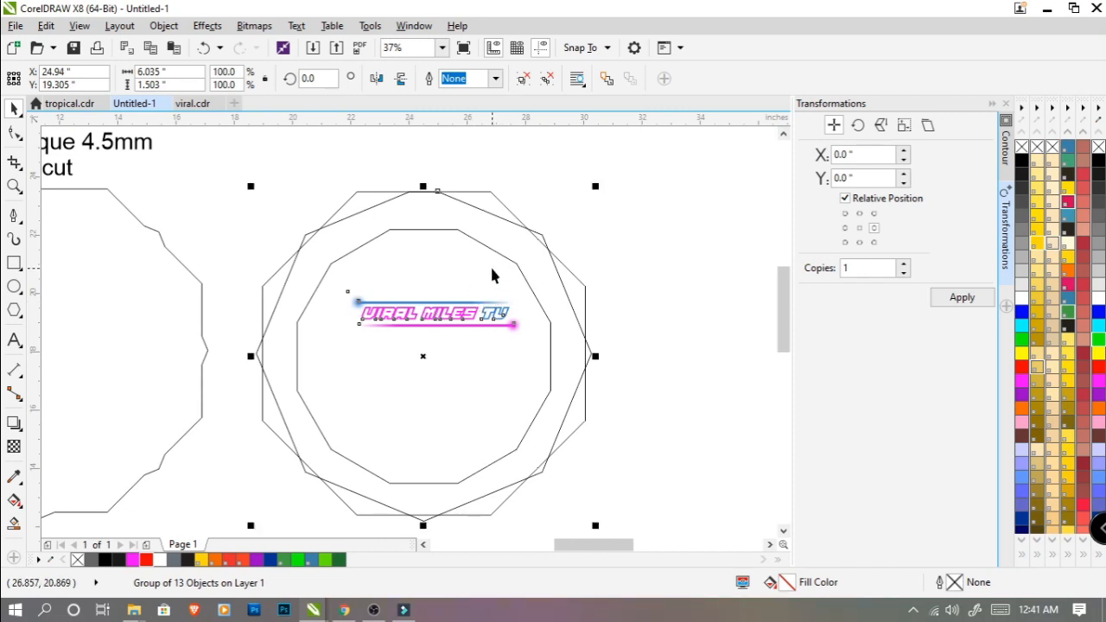
pyautogui.press('c')
pyautogui.click(622, 258)
pyautogui.click(451, 325)
pyautogui.click(445, 315)
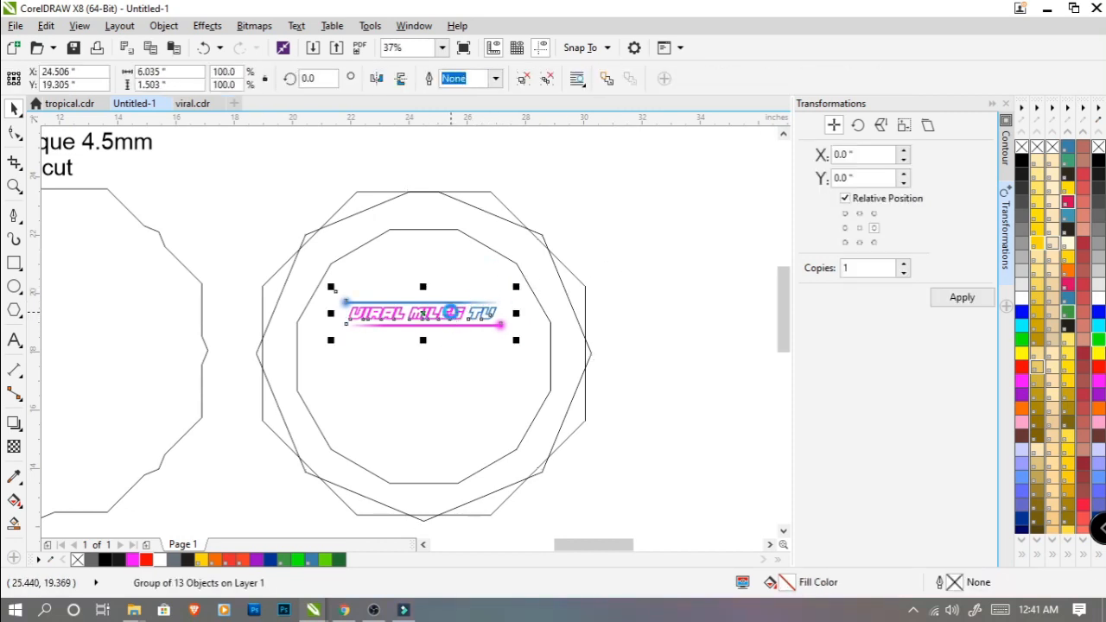
# Step: Draw a rectangle about 1.89 by 1.07 inches inside the 12-sided polygon, just above the logo
pyautogui.click(15, 263)
pyautogui.scroll(2, 409, 279)
pyautogui.moveTo(404, 224); pyautogui.dragTo(519, 292)
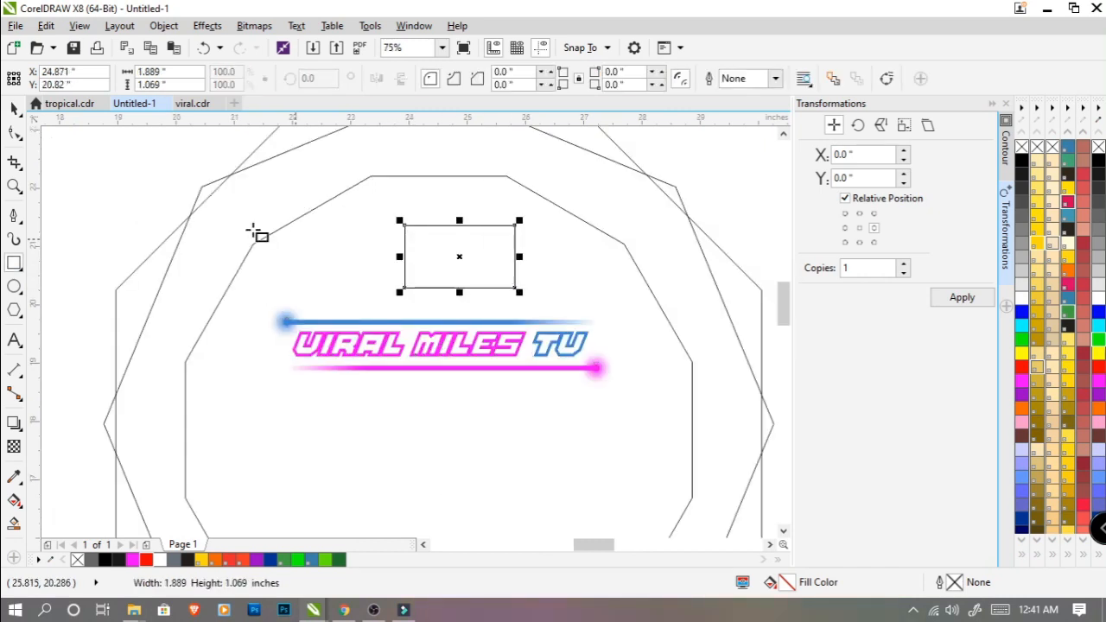
# Step: Round all four corners of the rectangle above the logo to a radius of about 0.236 inches
pyautogui.press('space')
pyautogui.click(14, 133)
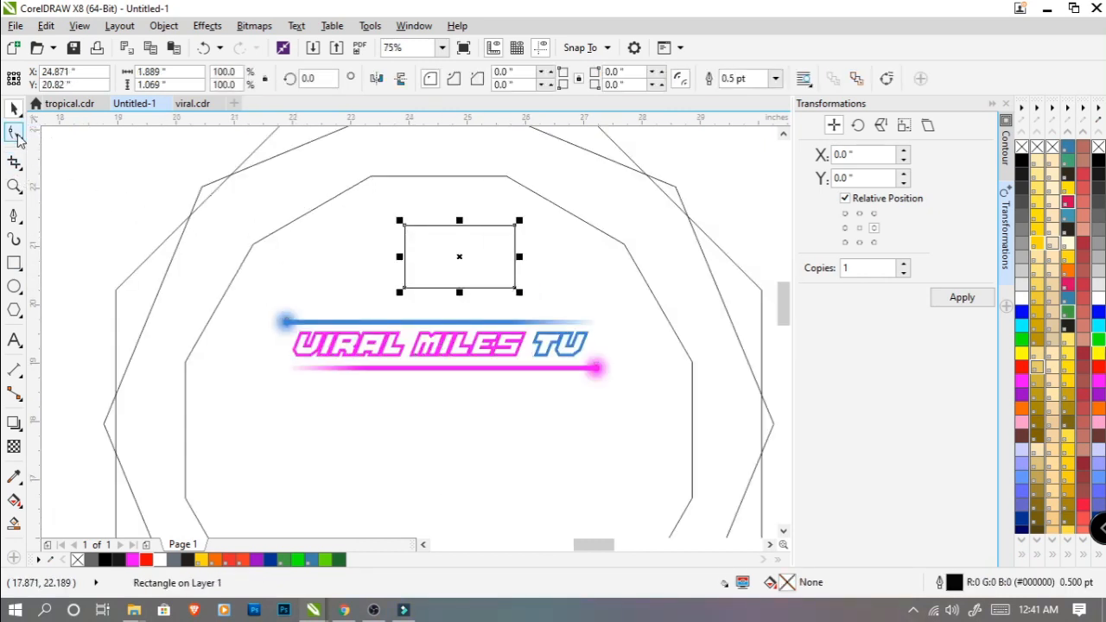
pyautogui.moveTo(405, 226); pyautogui.dragTo(420, 238)
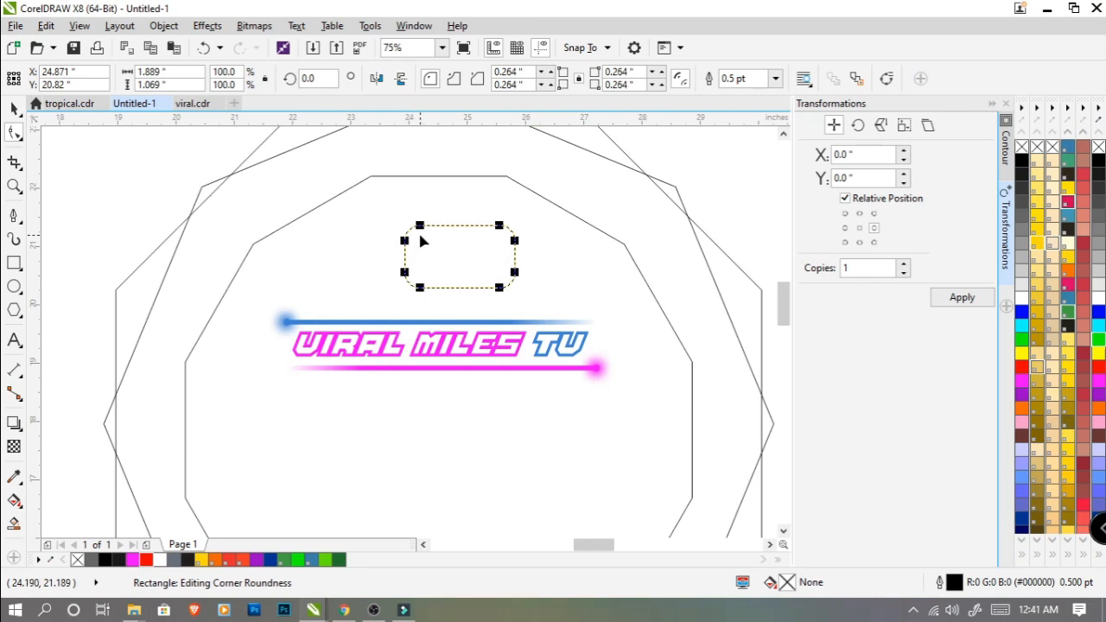
pyautogui.click(14, 108)
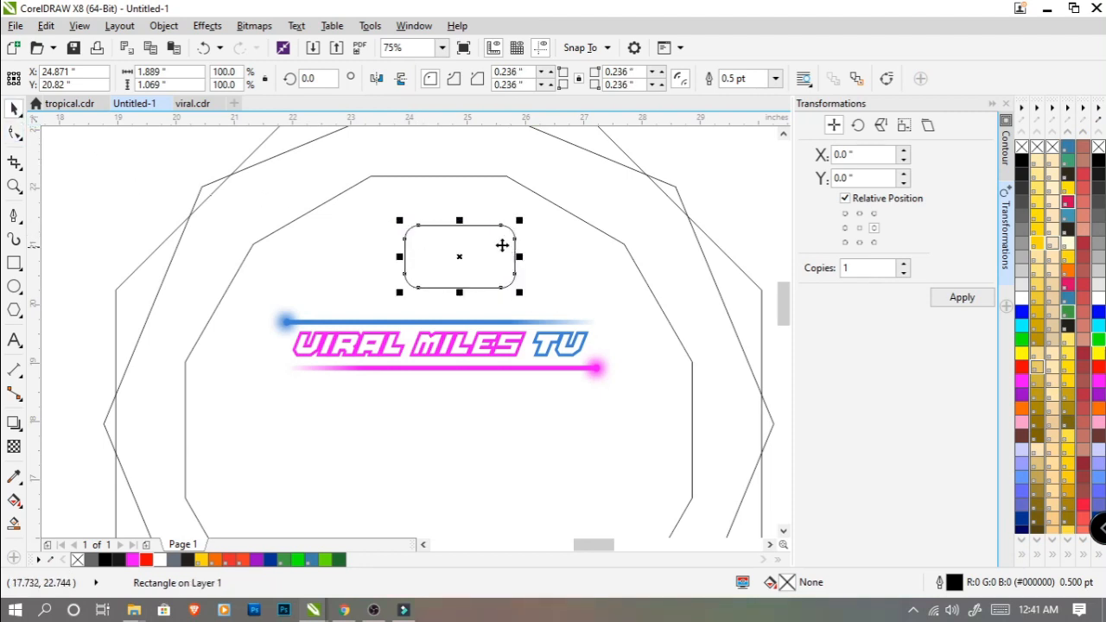
# Step: Draw a three-sided polygon about 0.88 by 0.62 inches inside the rounded rectangle and rotate it 90 degrees
pyautogui.click(16, 290)
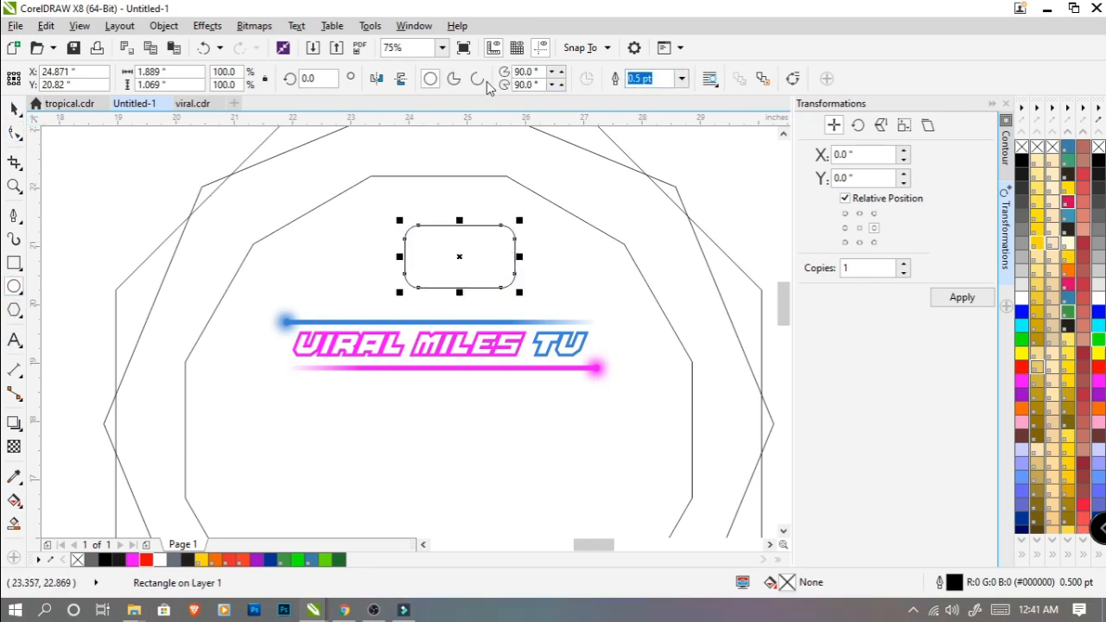
pyautogui.click(15, 309)
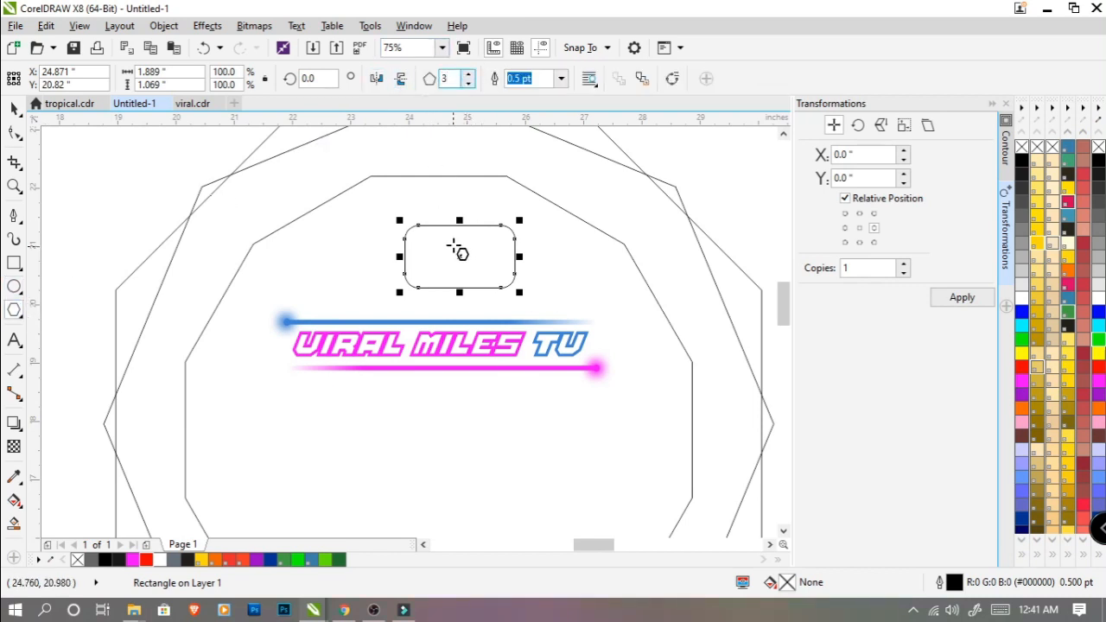
pyautogui.moveTo(457, 245); pyautogui.dragTo(513, 285)
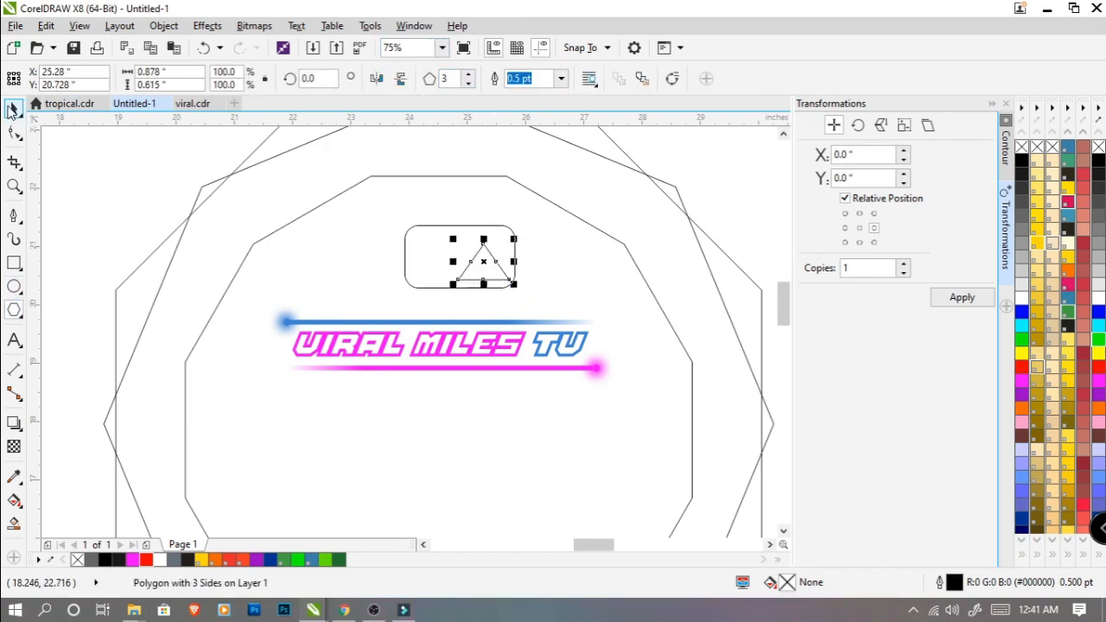
pyautogui.press('space')
pyautogui.write('90')
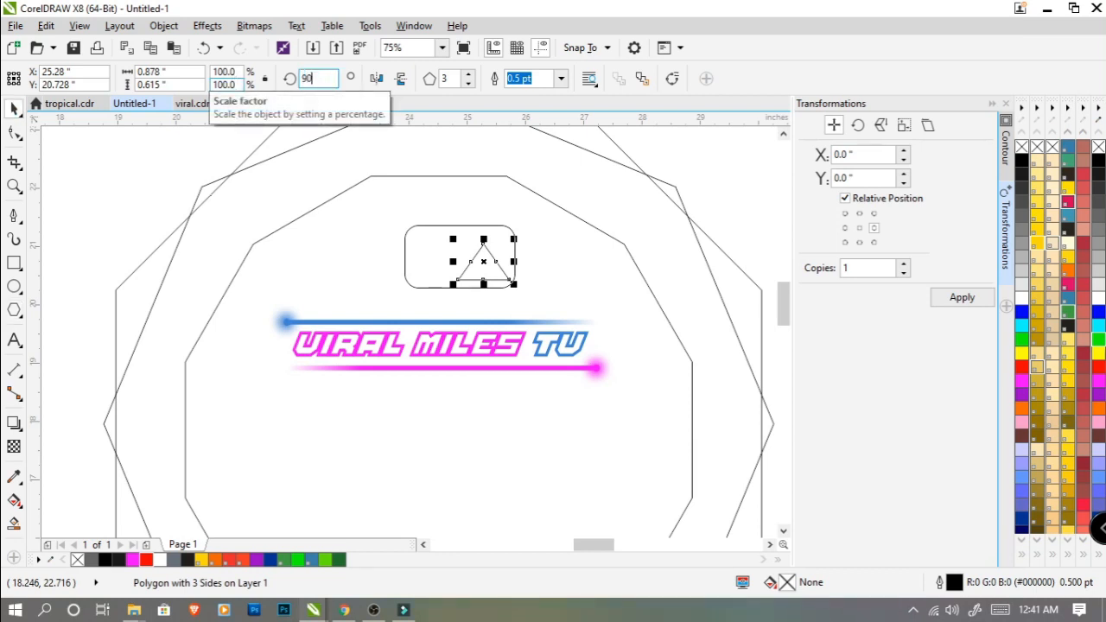
pyautogui.press('Return')
pyautogui.click(400, 82)
# Step: Centre the triangle horizontally and vertically on the rounded rectangle
pyautogui.keyDown('shift'); pyautogui.click(433, 232); pyautogui.keyUp('shift')
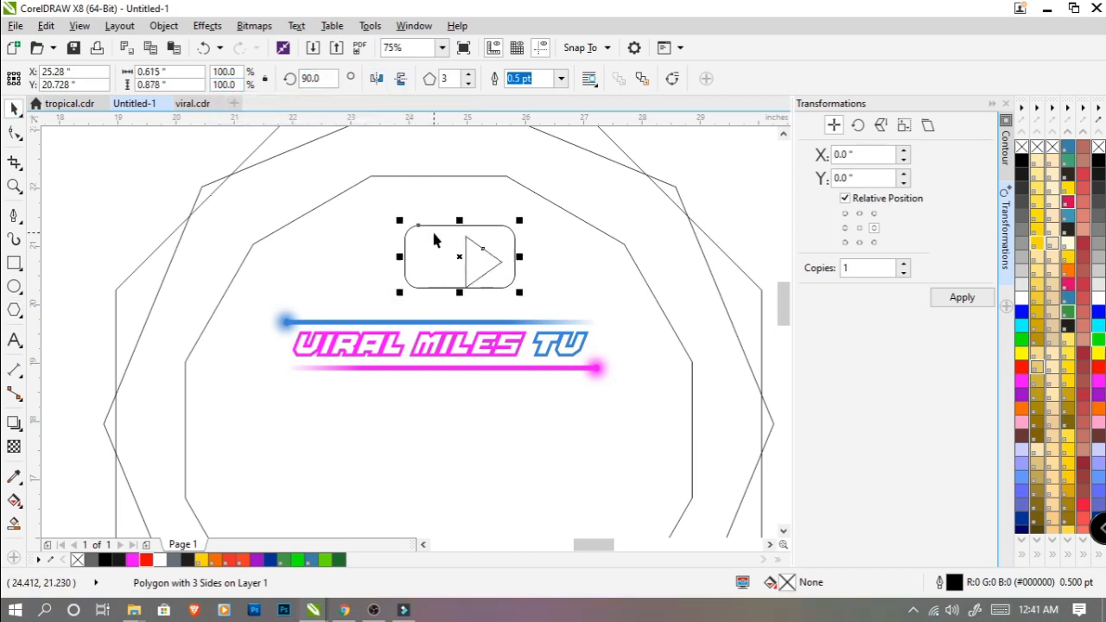
pyautogui.press('c')
pyautogui.press('e')
# Step: Narrow the rounded rectangle to about 1.58 inches wide and centre the triangle horizontally on it again
pyautogui.click(572, 235)
pyautogui.click(511, 249)
pyautogui.moveTo(521, 257); pyautogui.dragTo(503, 258)
pyautogui.click(457, 244)
pyautogui.keyDown('shift'); pyautogui.click(497, 239); pyautogui.keyUp('shift')
pyautogui.press('c')
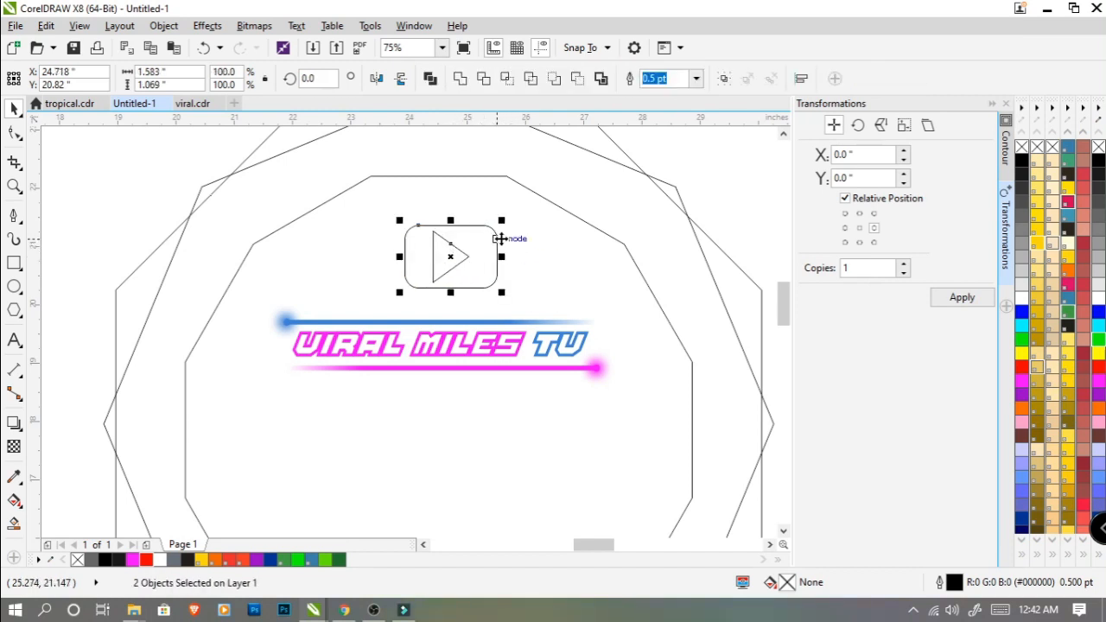
# Step: Nudge the triangle slightly to the right inside the rounded rectangle
pyautogui.click(546, 242)
pyautogui.click(479, 240)
pyautogui.click(466, 254)
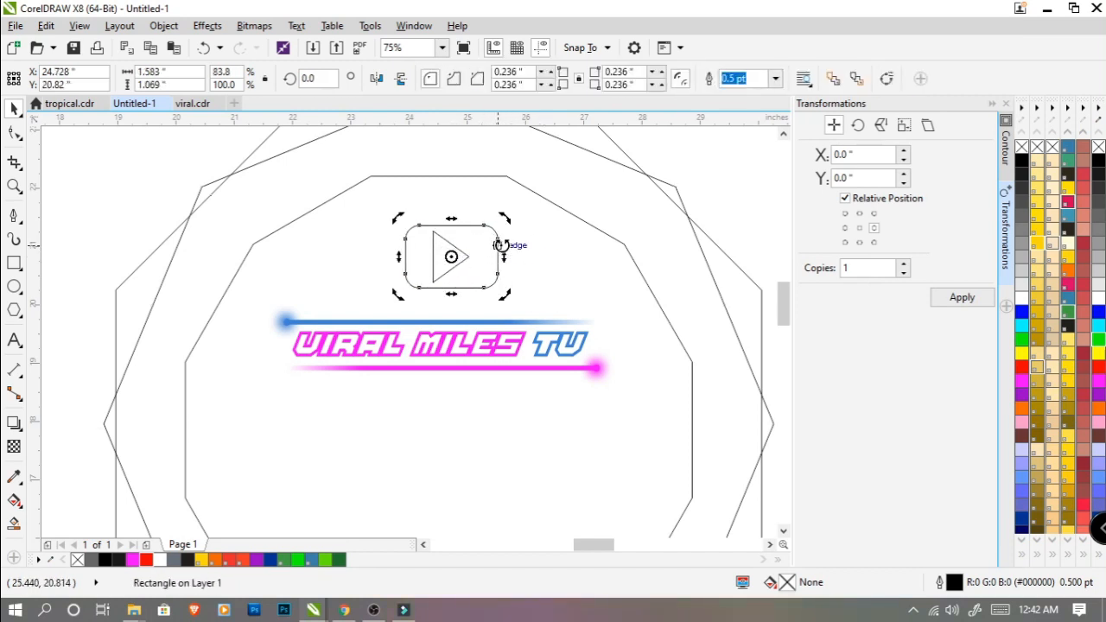
pyautogui.click(524, 250)
pyautogui.click(464, 248)
# Step: Fill the rounded rectangle with red and the triangle with white
pyautogui.click(489, 253)
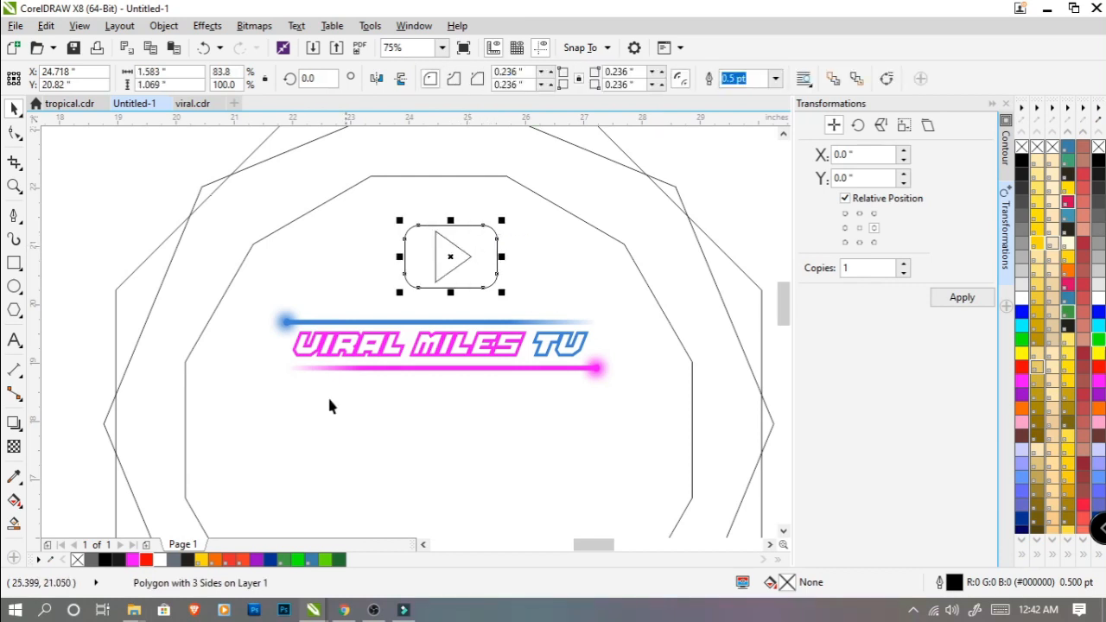
pyautogui.click(147, 559)
pyautogui.click(454, 250)
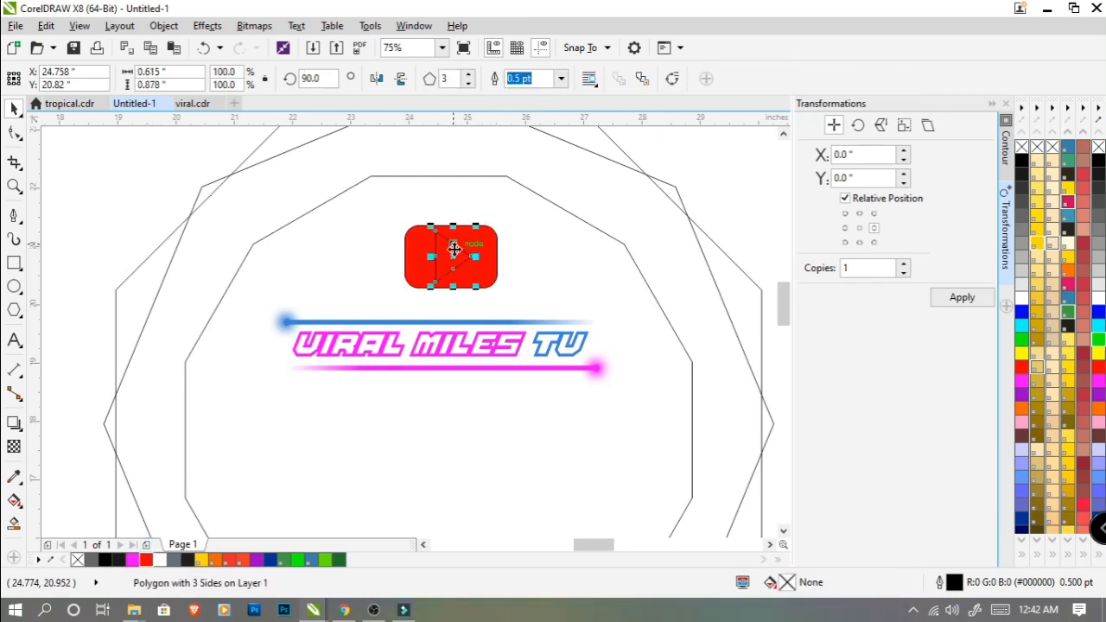
pyautogui.click(160, 559)
# Step: Group the triangle with the rounded rectangle and set the group's outline width to None
pyautogui.keyDown('shift'); pyautogui.click(489, 229); pyautogui.keyUp('shift')
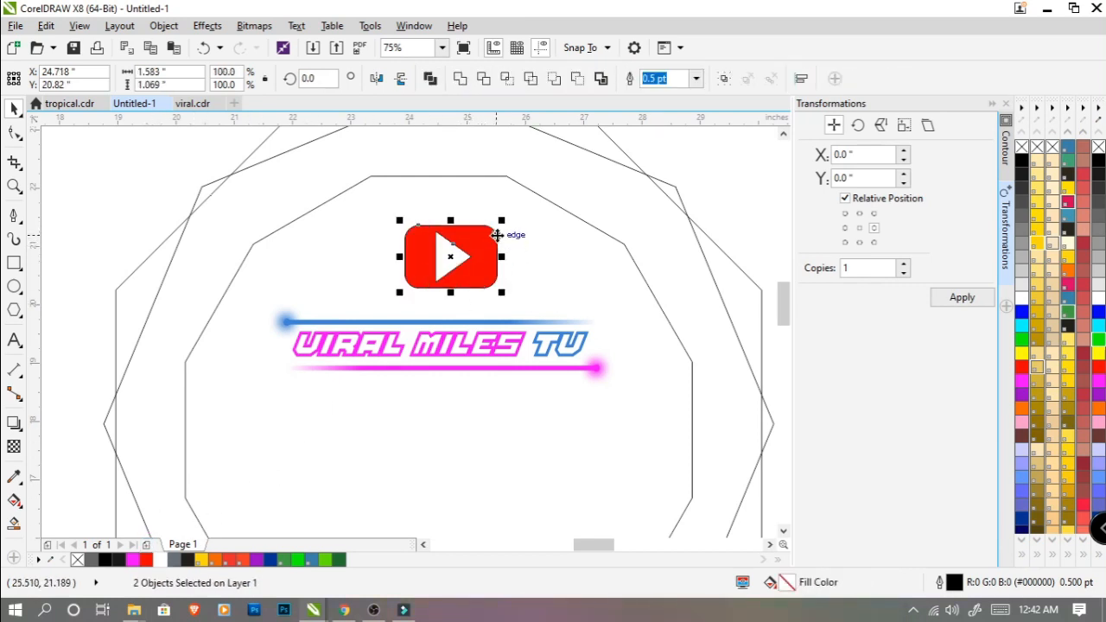
pyautogui.hotkey('ctrl', 'g')
pyautogui.click(495, 78)
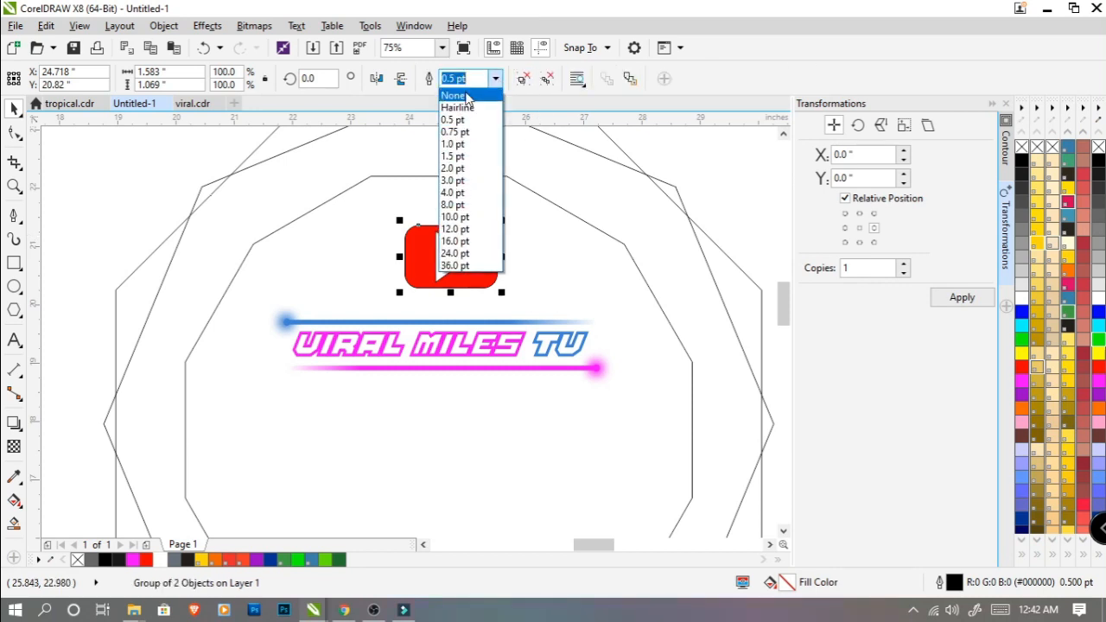
pyautogui.click(458, 91)
pyautogui.click(690, 164)
# Step: Examine the placement of the play-button icon and logo inside the polygons, alongside the cutting outline
pyautogui.click(490, 246)
pyautogui.scroll(-1, 490, 249)
pyautogui.click(625, 230)
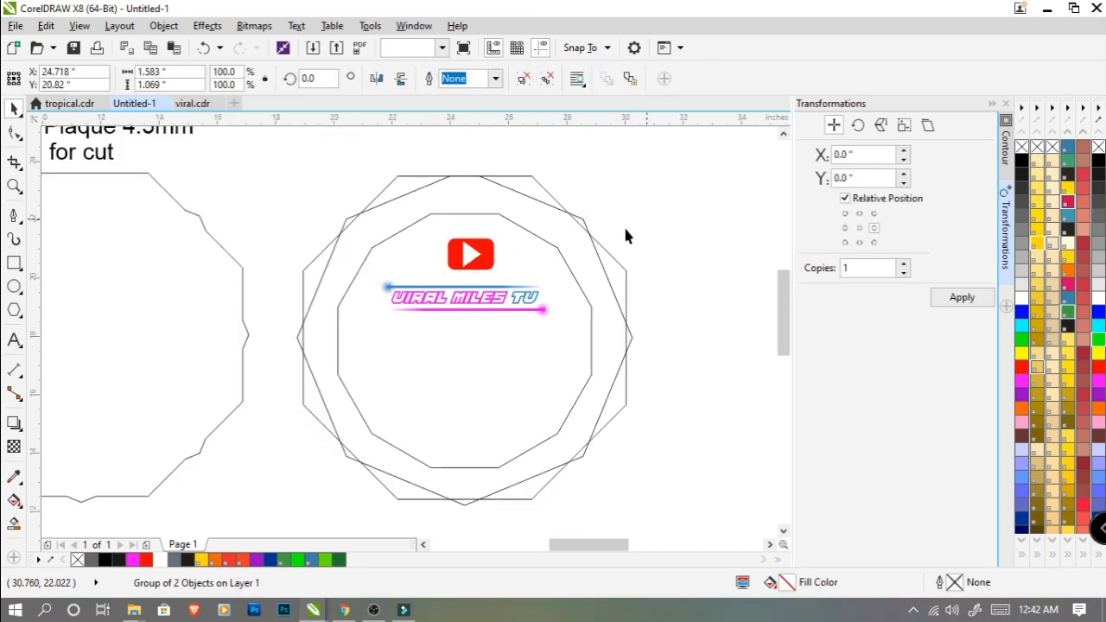
pyautogui.moveTo(466, 322); pyautogui.dragTo(504, 268)
pyautogui.click(499, 251)
pyautogui.click(705, 217)
pyautogui.scroll(-1, 640, 220)
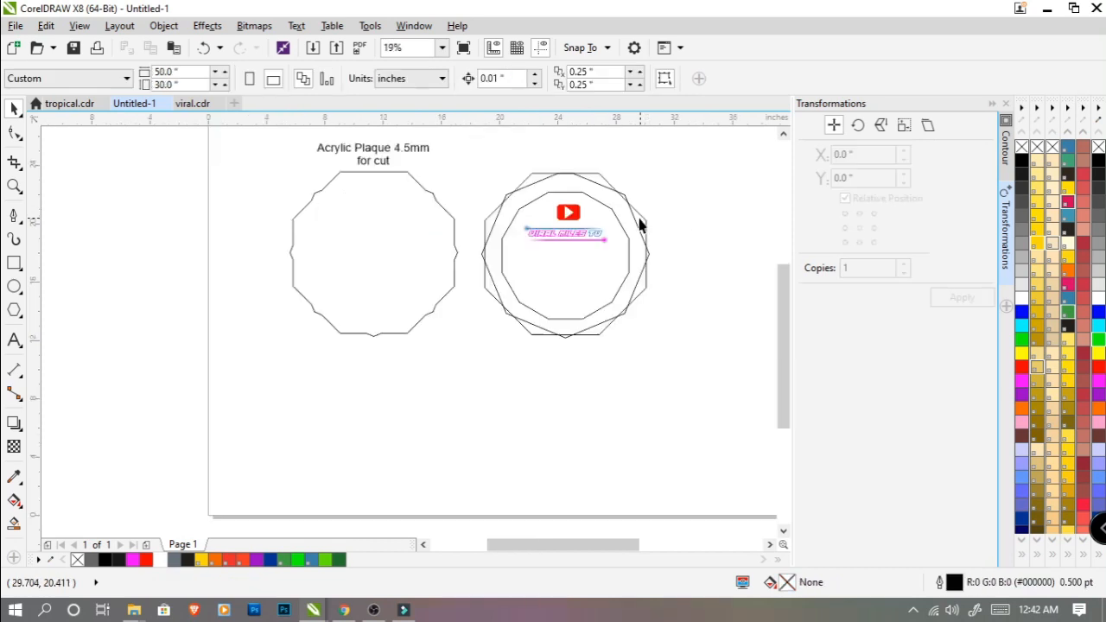
pyautogui.moveTo(636, 210); pyautogui.dragTo(636, 243)
pyautogui.scroll(1, 563, 224)
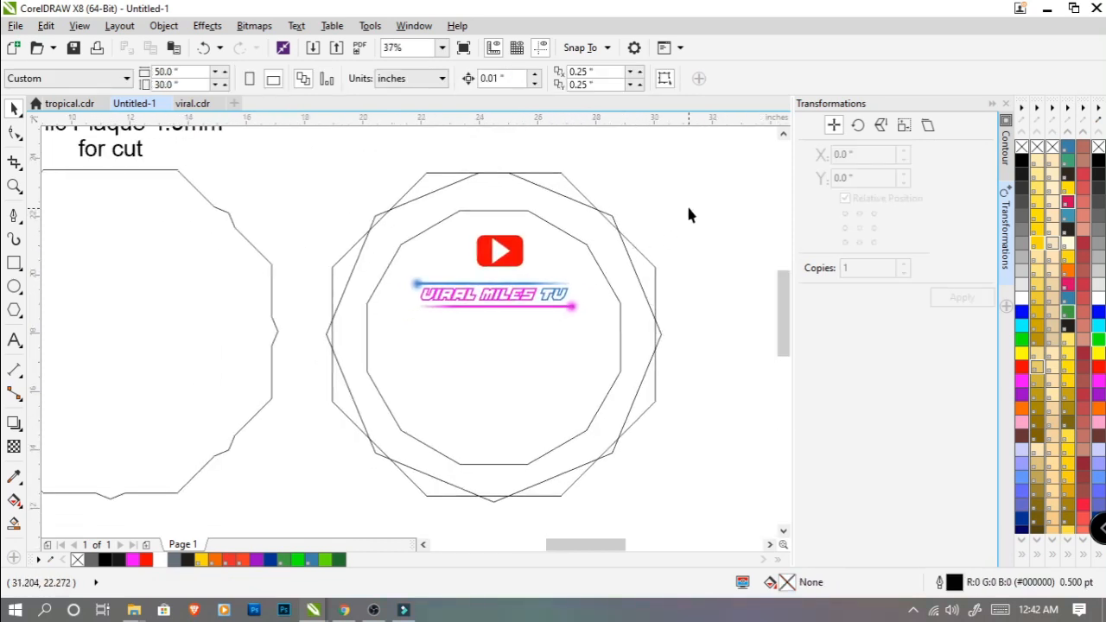
# Step: Enlarge the inner 12-sided polygon slightly about its centre, keeping it inside the two outer polygons
pyautogui.click(506, 212)
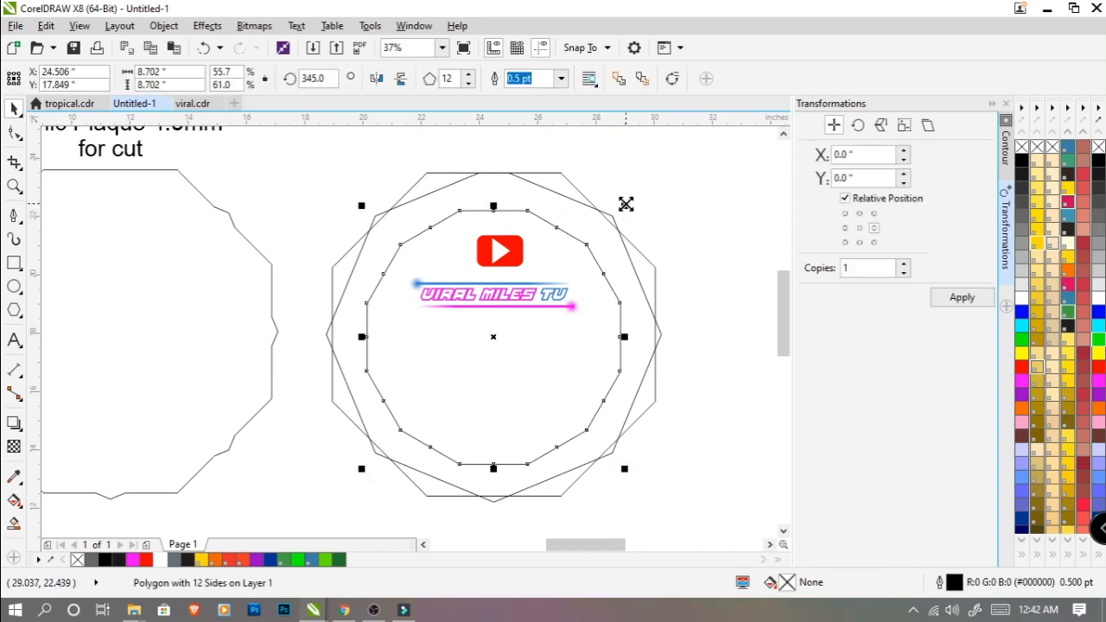
pyautogui.moveTo(625, 202); pyautogui.dragTo(649, 192)
pyautogui.click(302, 275)
# Step: Draw a rectangle about 13.47 by 1.58 inches across the top of the polygons, its lower edge along the inner polygon's top edge
pyautogui.click(13, 215)
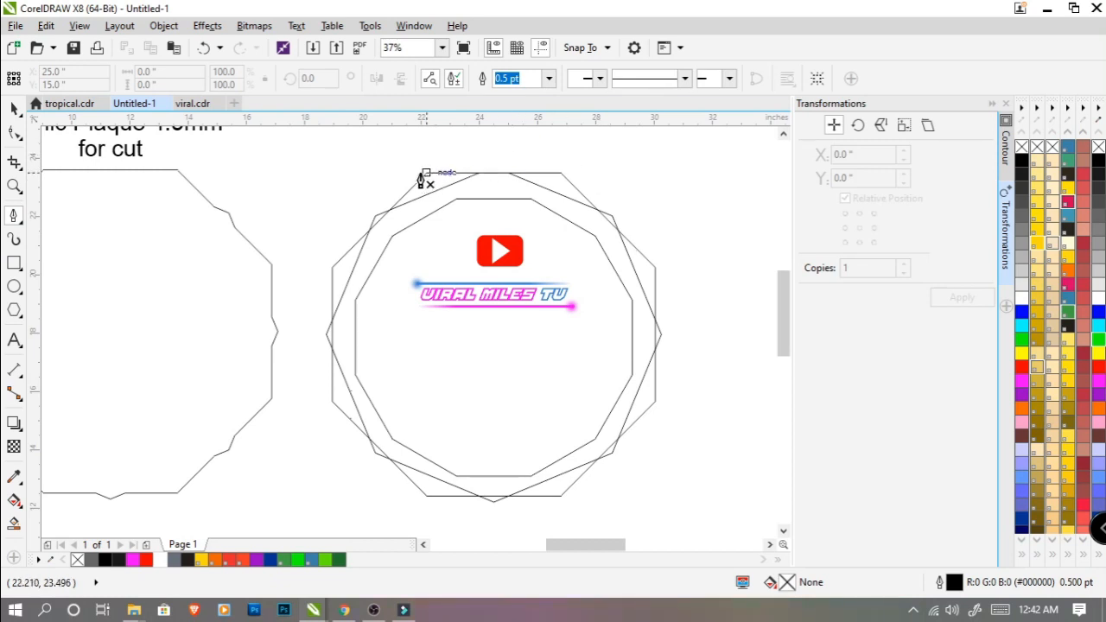
pyautogui.click(14, 263)
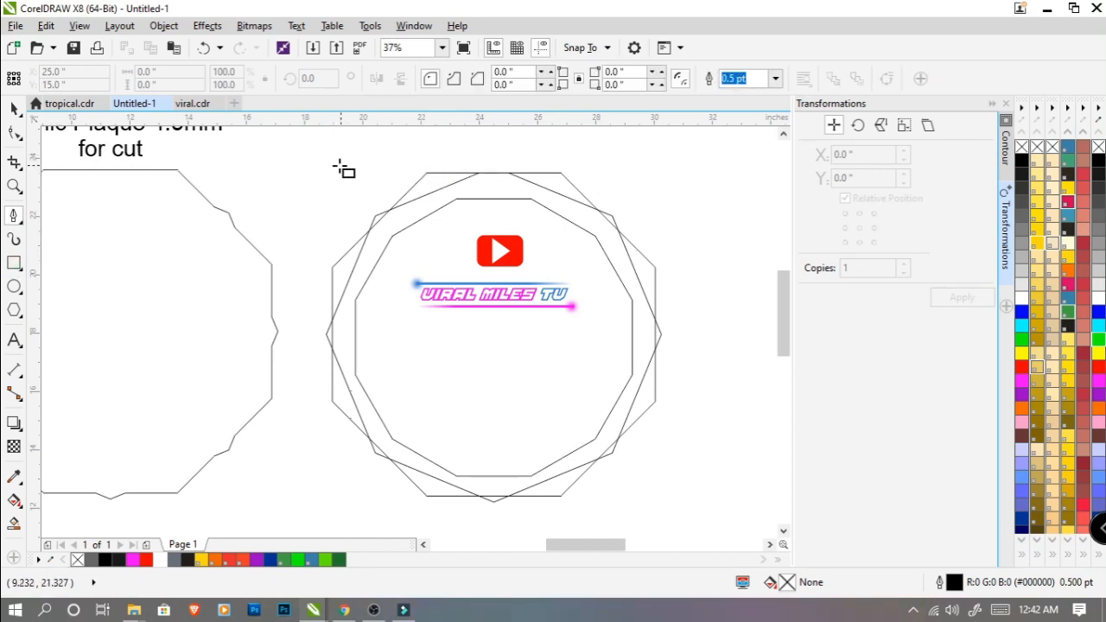
pyautogui.moveTo(325, 153); pyautogui.dragTo(670, 211)
pyautogui.click(14, 109)
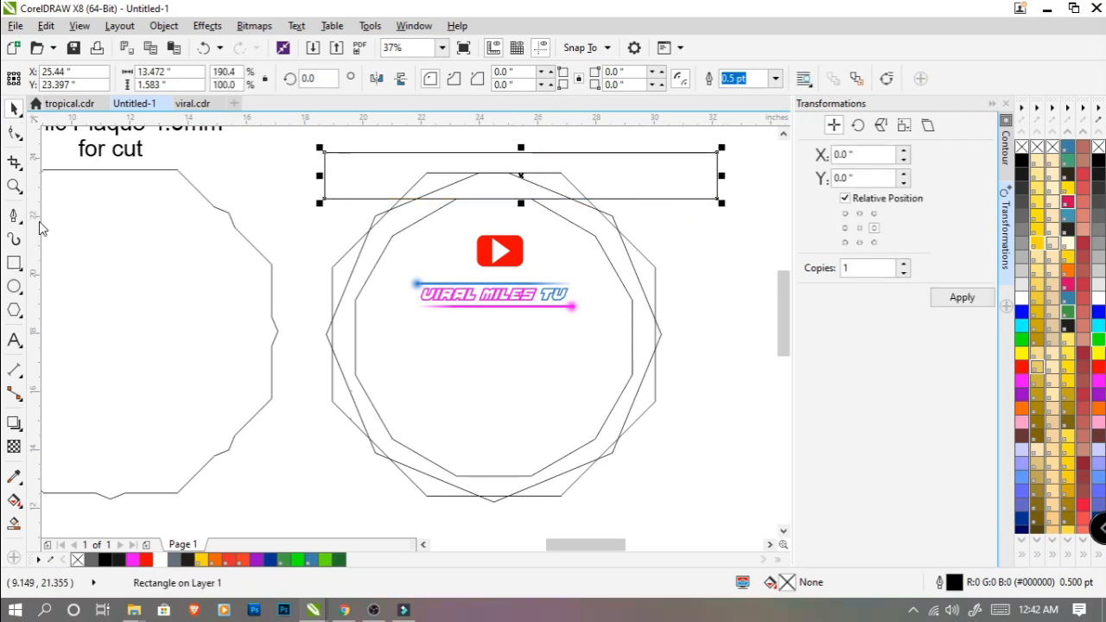
# Step: Draw an open Pen line from above the polygons along the inner polygon's upper-right edge, ending outside the outer polygons
pyautogui.click(12, 217)
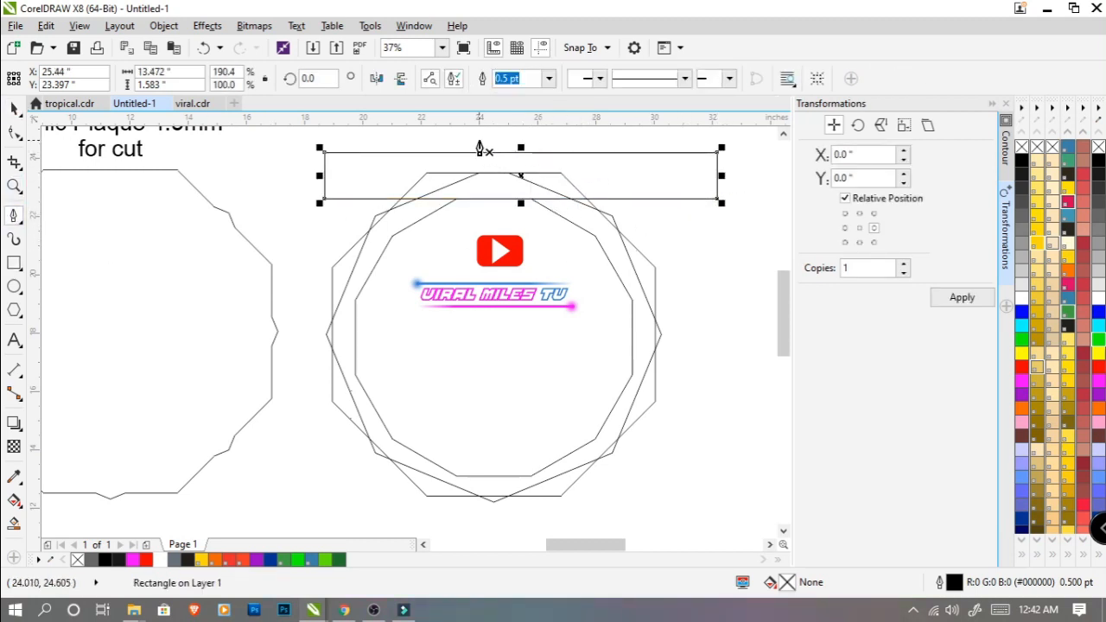
pyautogui.click(456, 138)
pyautogui.click(481, 176)
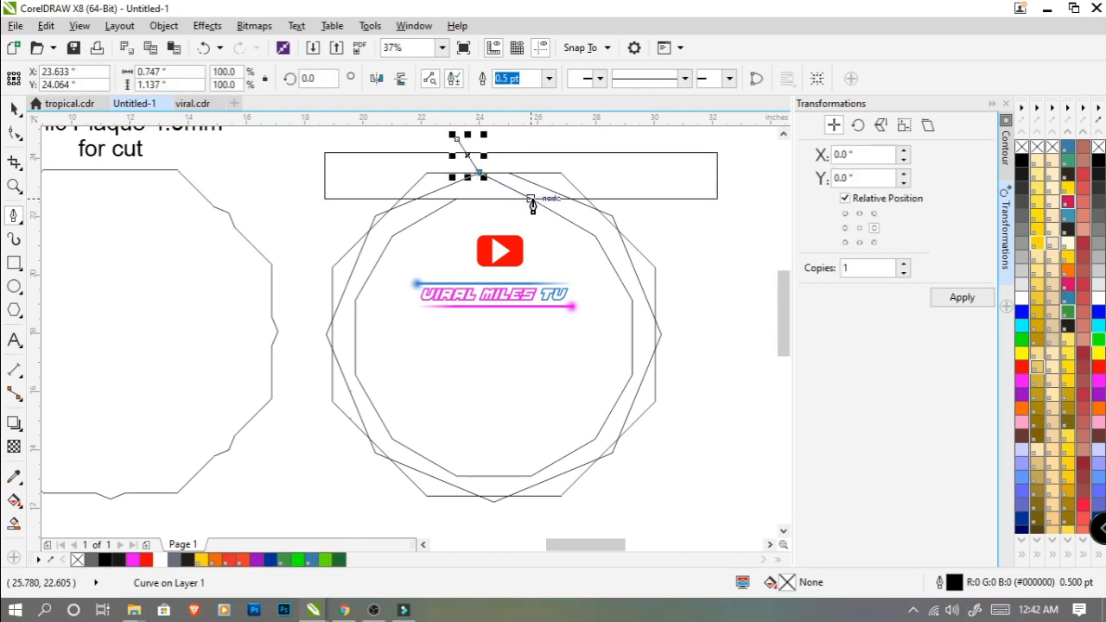
pyautogui.click(594, 236)
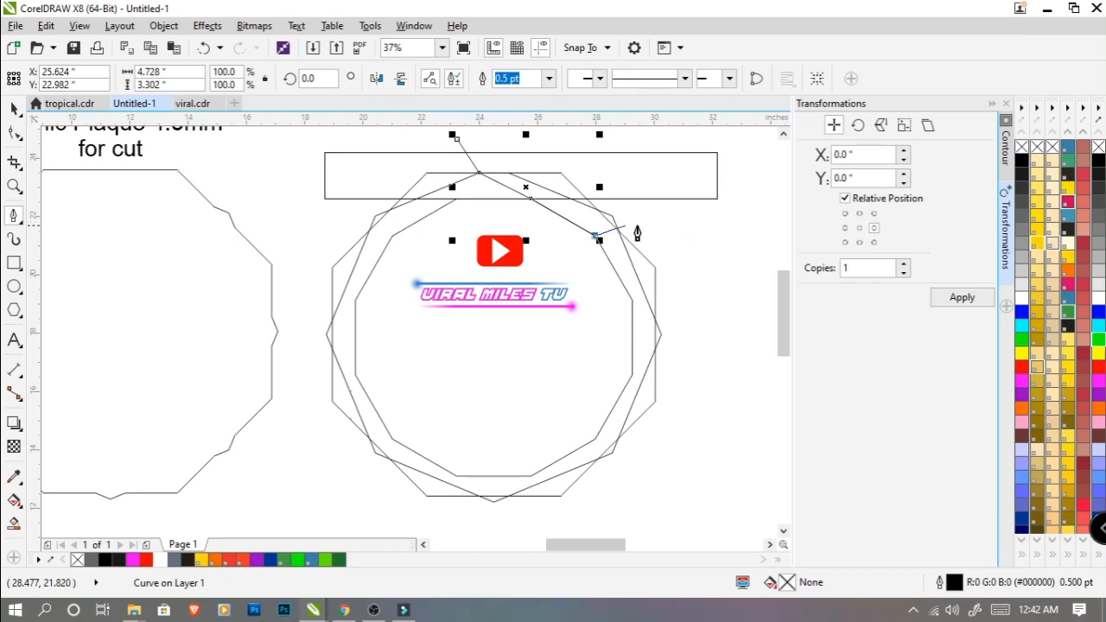
pyautogui.doubleClick(676, 226)
# Step: Draw a second open Pen line from above the polygons along the inner polygon's next edge clockwise, ending outside at the lower right
pyautogui.click(580, 141)
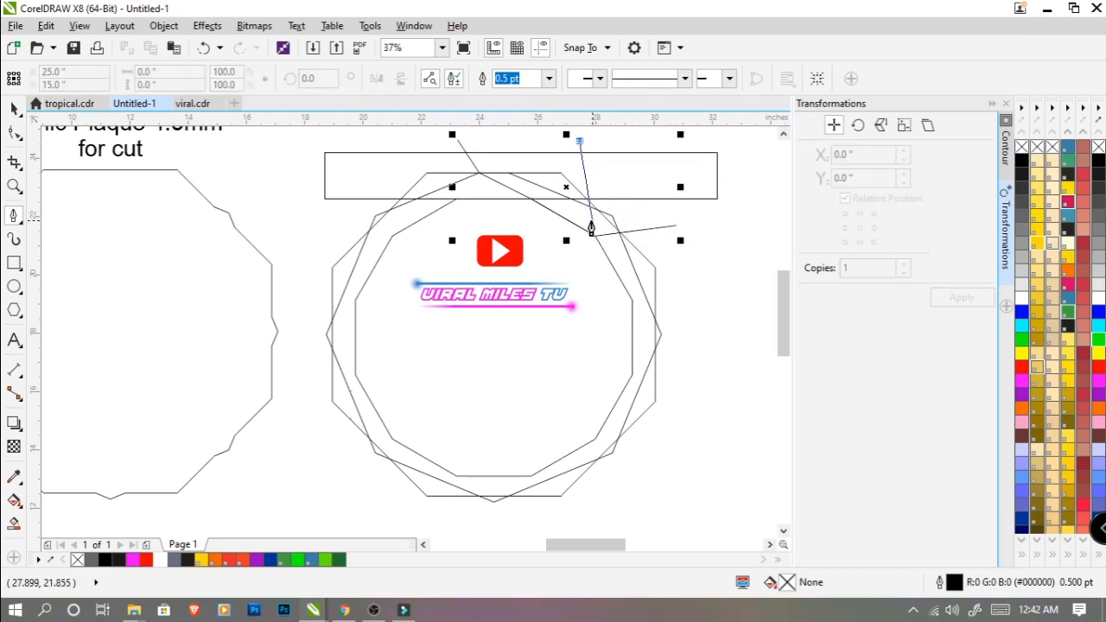
pyautogui.doubleClick(571, 201)
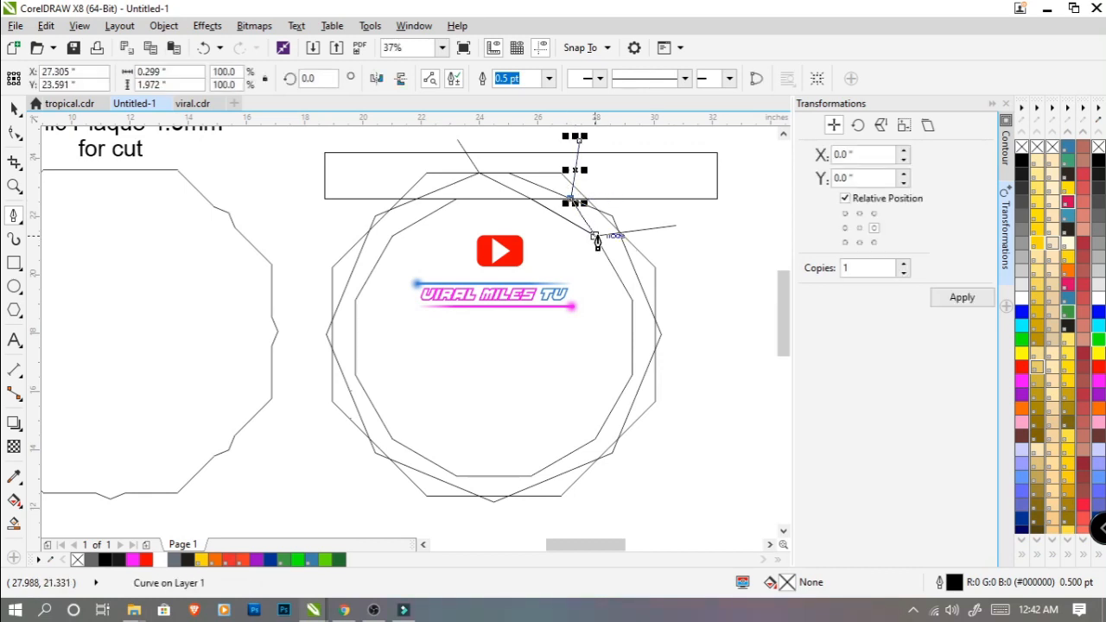
pyautogui.click(596, 236)
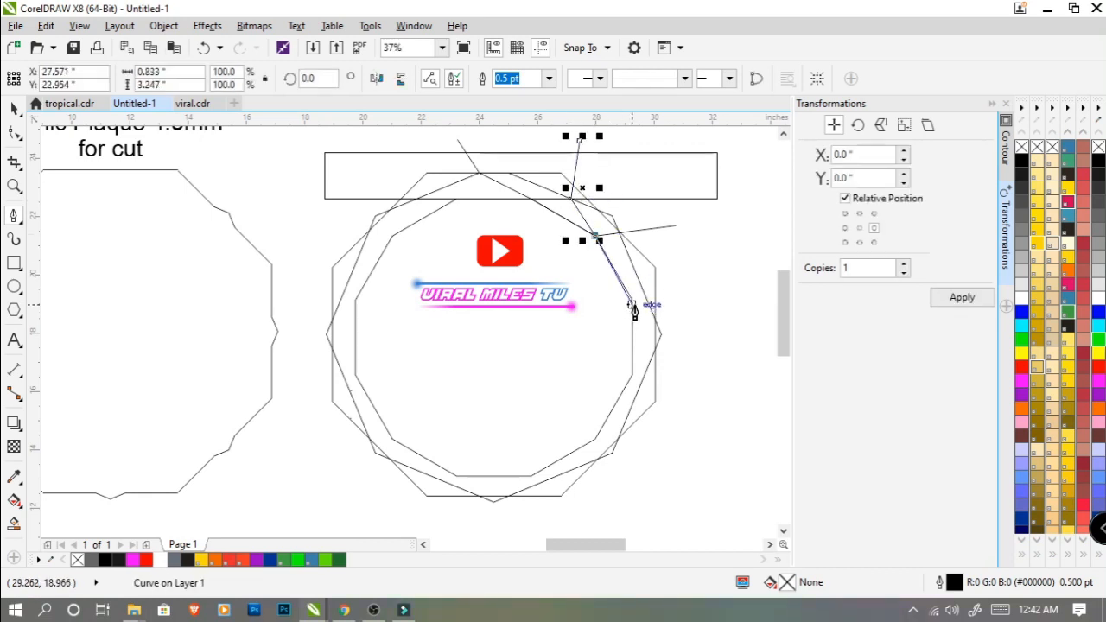
pyautogui.click(632, 299)
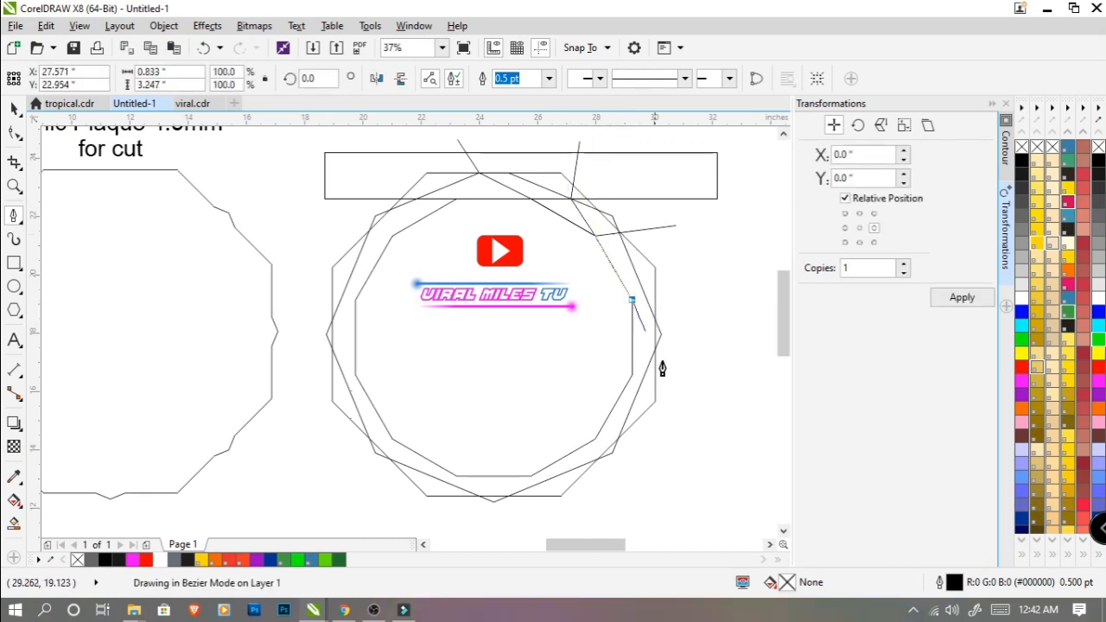
pyautogui.doubleClick(694, 443)
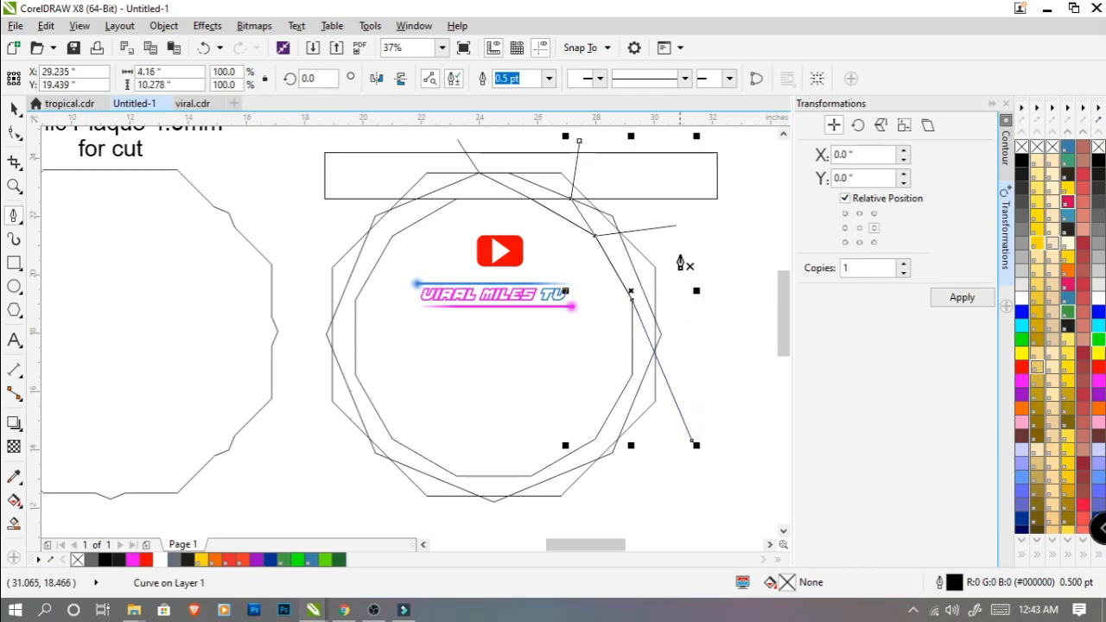
pyautogui.click(628, 209)
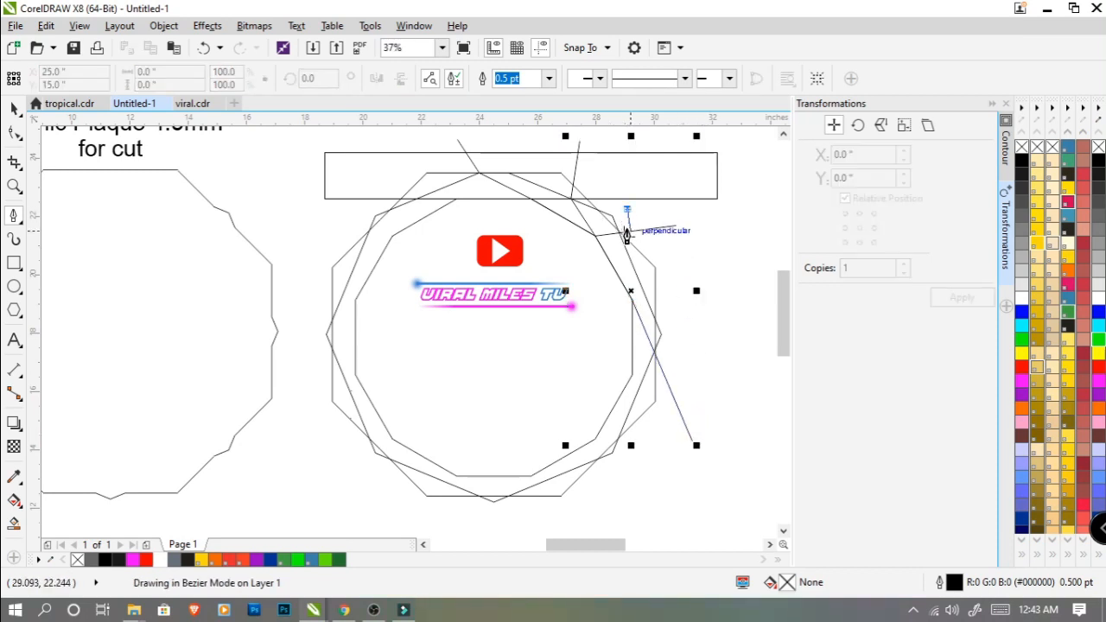
pyautogui.click(619, 231)
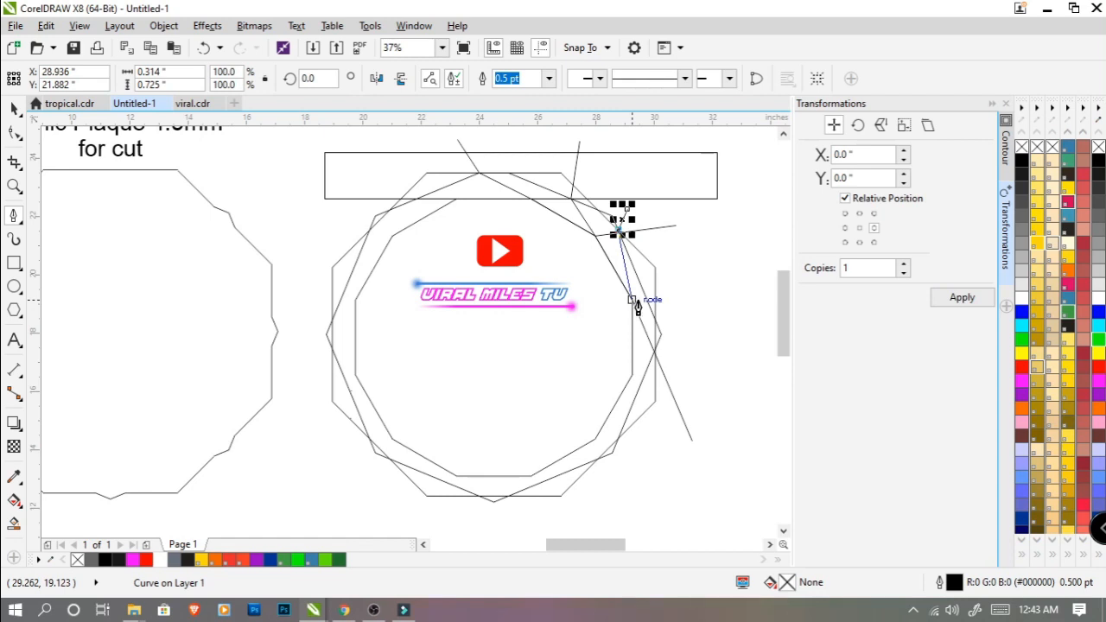
pyautogui.hotkey('ctrl', 'z')
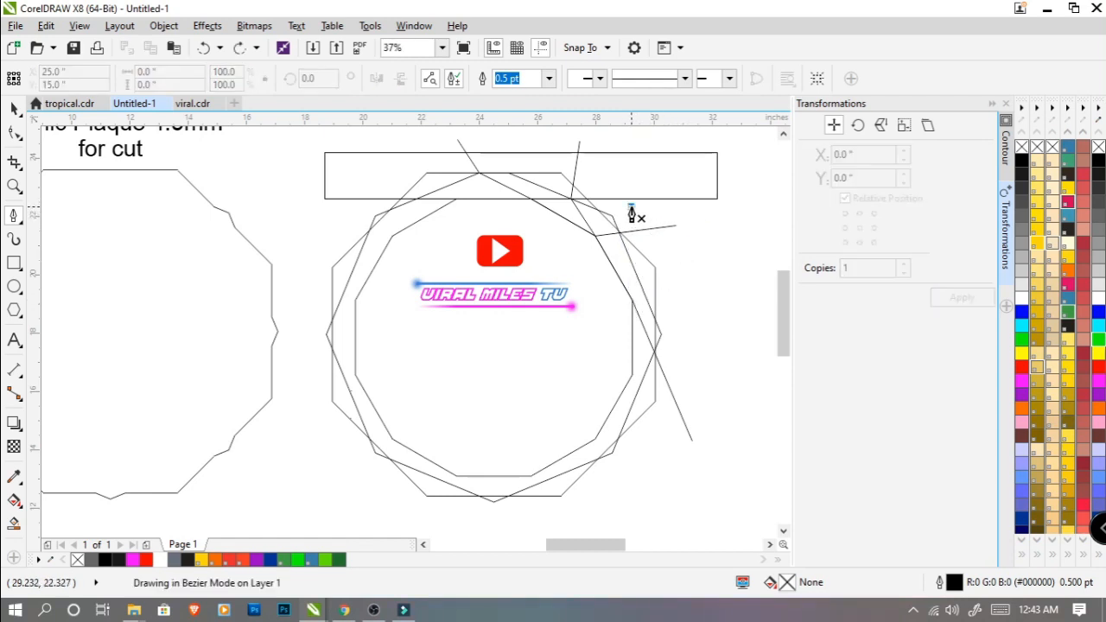
# Step: Draw a third open Pen line down along the inner polygon's vertical right edge, extending beyond the outer polygons at both ends
pyautogui.click(630, 207)
pyautogui.doubleClick(630, 300)
pyautogui.scroll(-1, 632, 424)
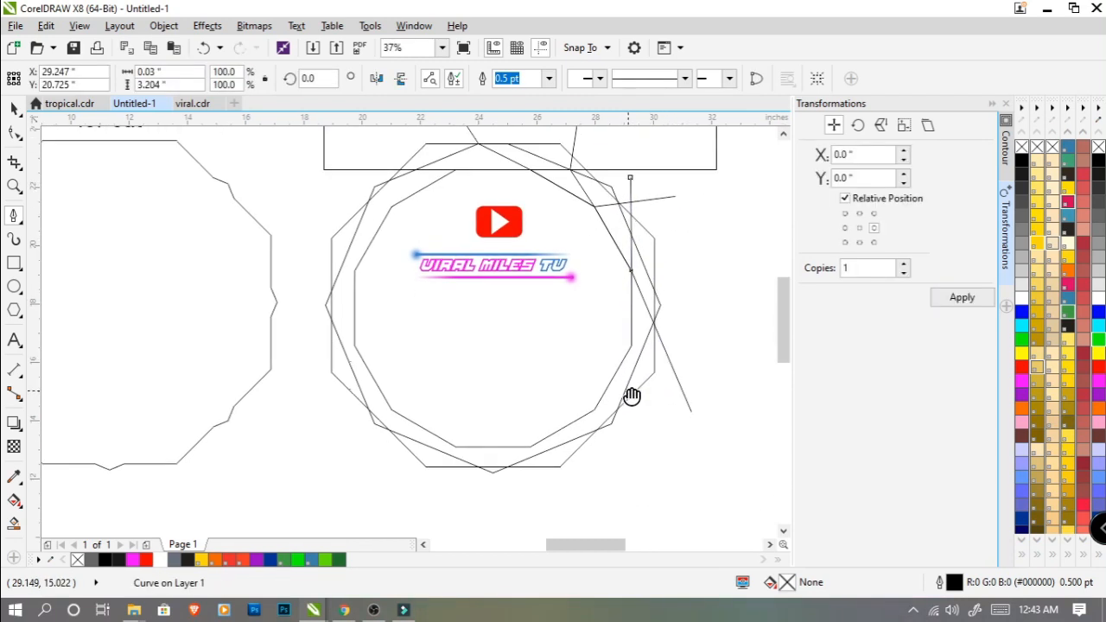
pyautogui.click(632, 348)
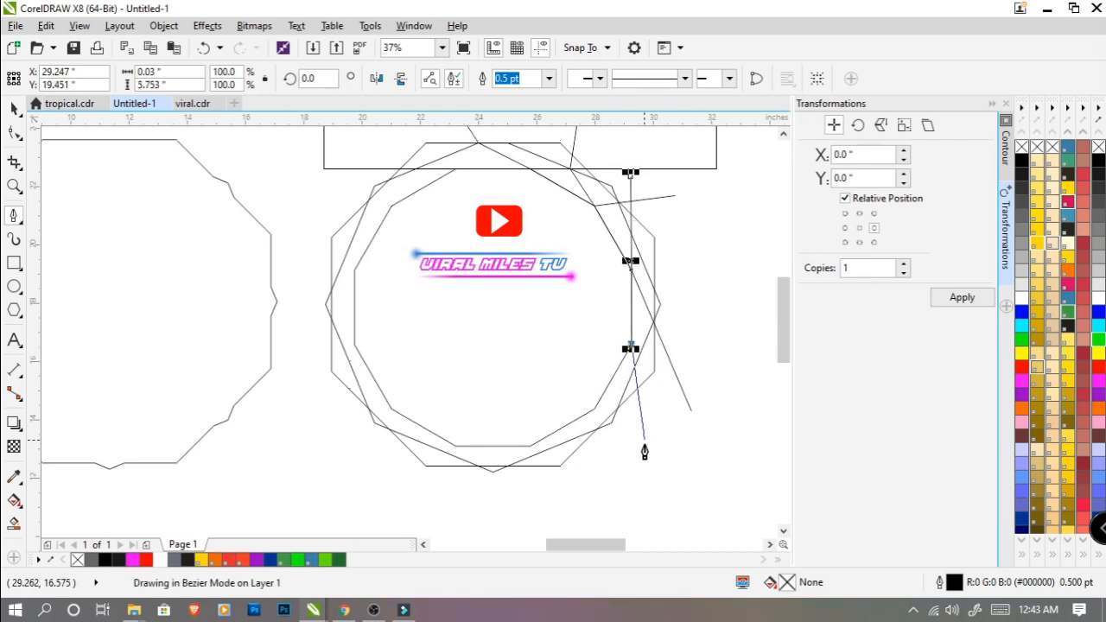
pyautogui.doubleClick(632, 462)
pyautogui.doubleClick(628, 461)
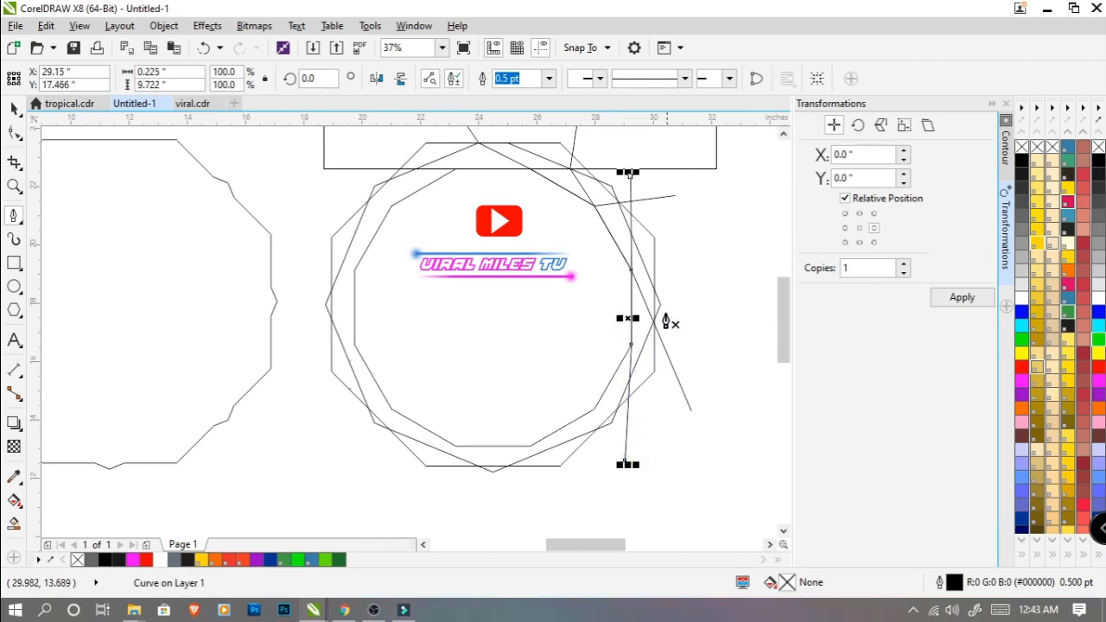
# Step: Smart-fill the two areas outside the inner polygon's upper-right edge with the grey-blue fill and weld them into one segment
pyautogui.click(15, 524)
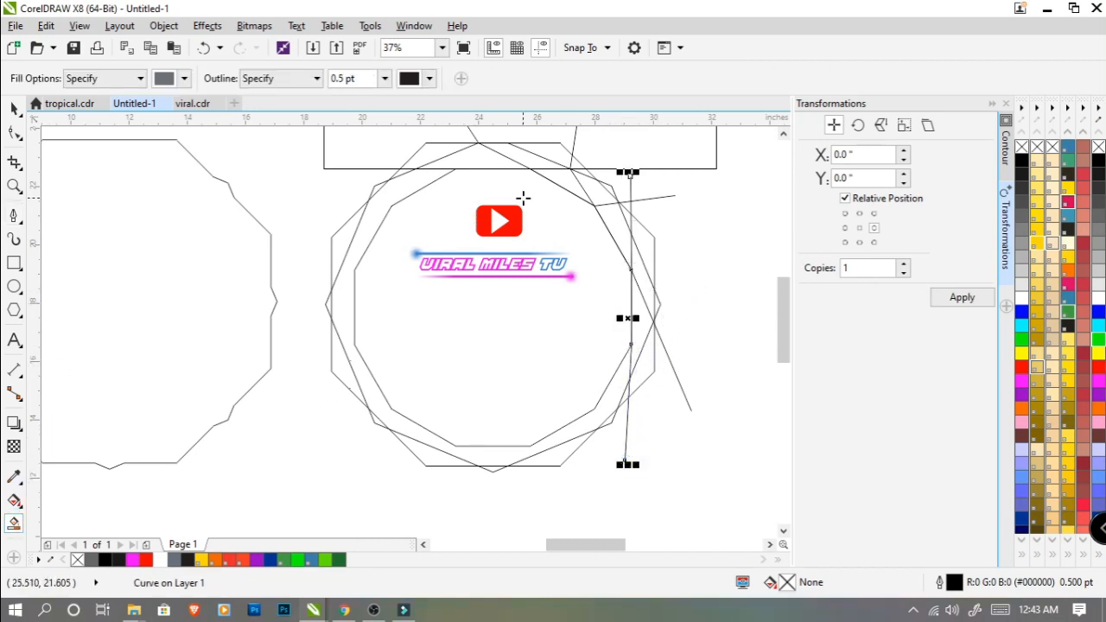
pyautogui.click(467, 226)
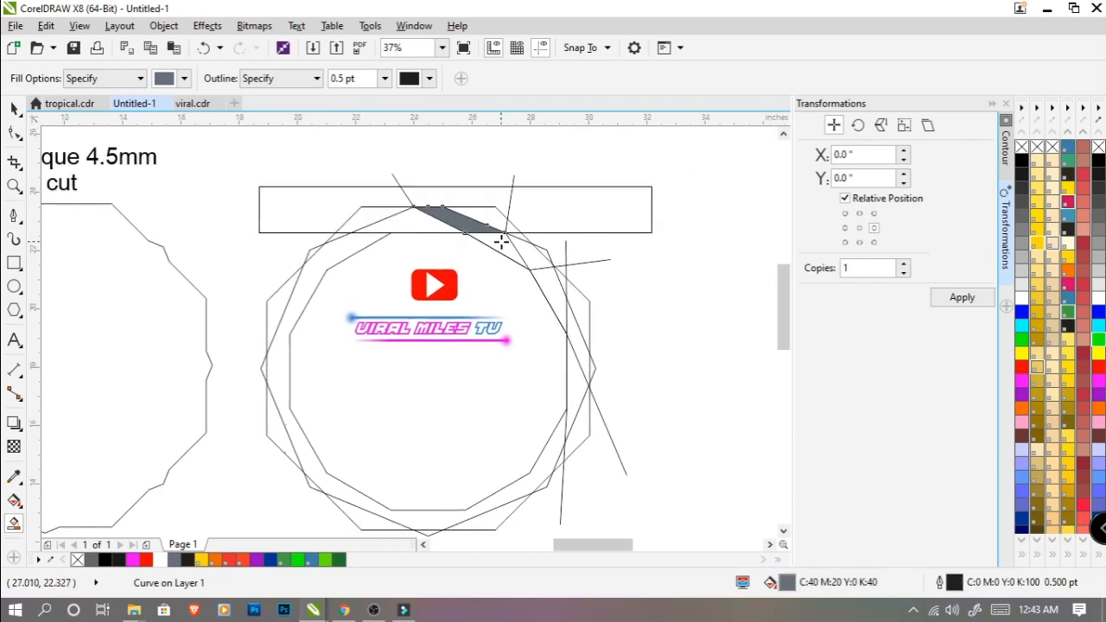
pyautogui.click(502, 242)
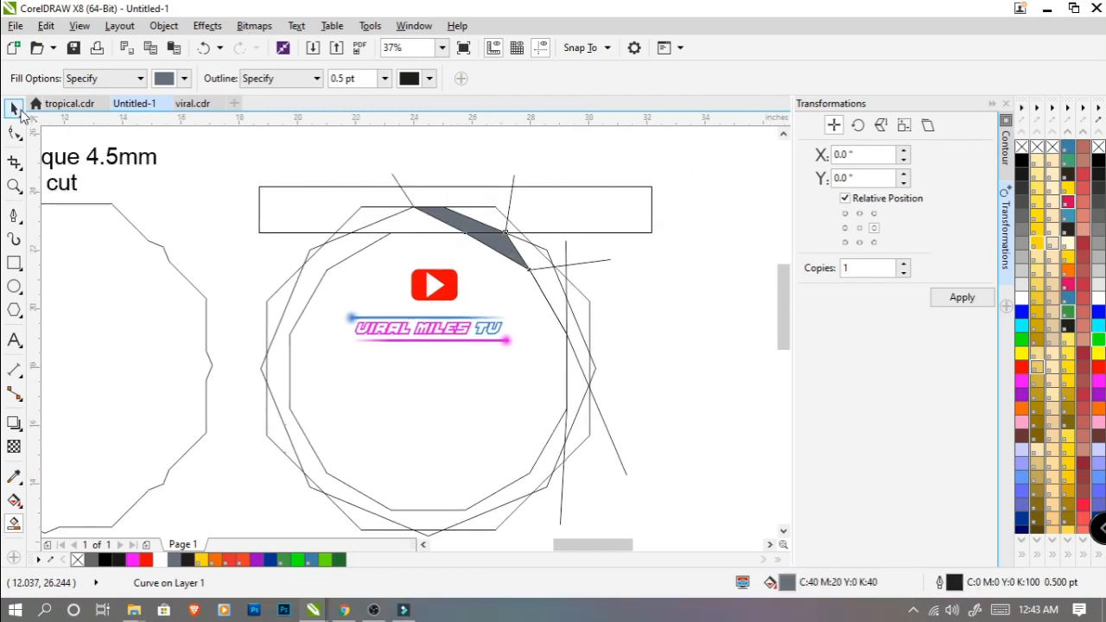
pyautogui.click(15, 108)
pyautogui.keyDown('shift'); pyautogui.click(449, 219); pyautogui.keyUp('shift')
pyautogui.click(461, 79)
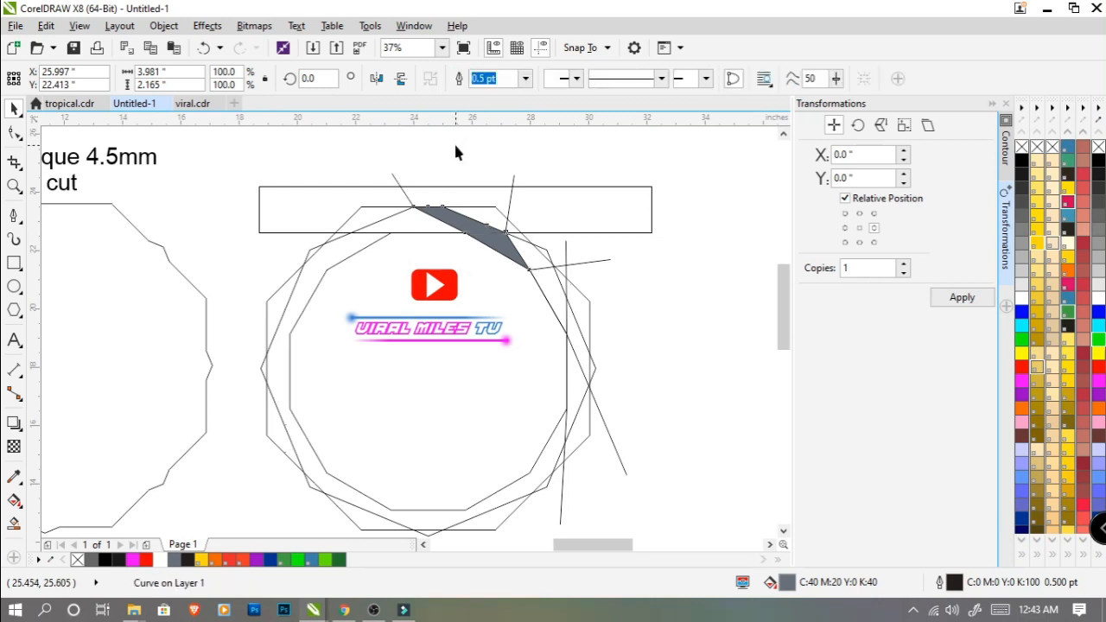
# Step: Delete the first Pen line running along the inner polygon's upper-right edge
pyautogui.click(471, 190)
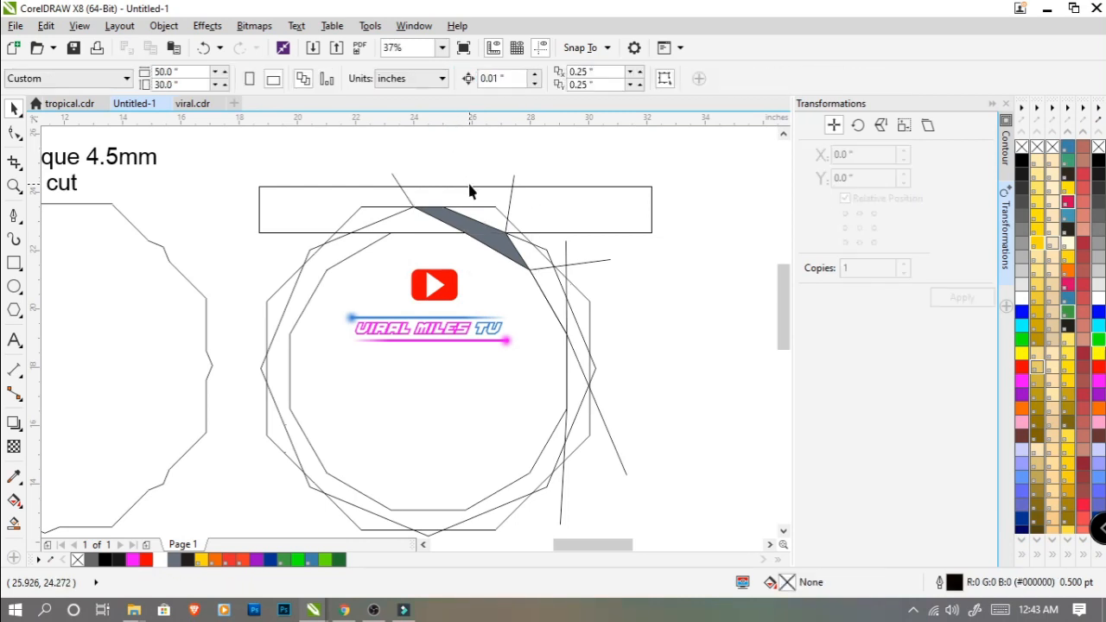
pyautogui.click(514, 184)
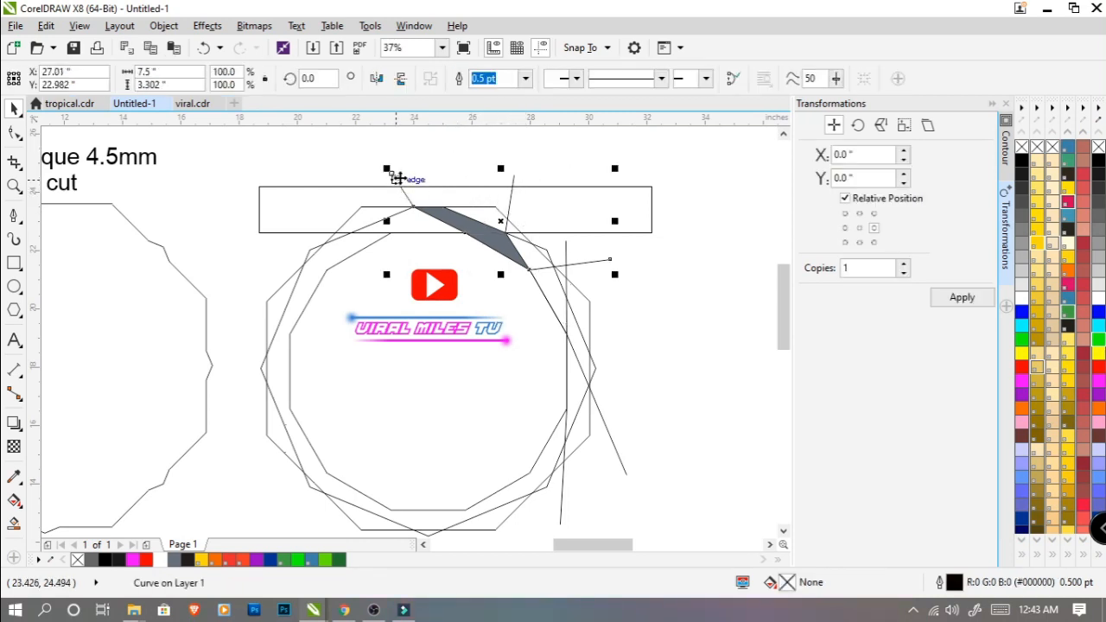
pyautogui.click(420, 178)
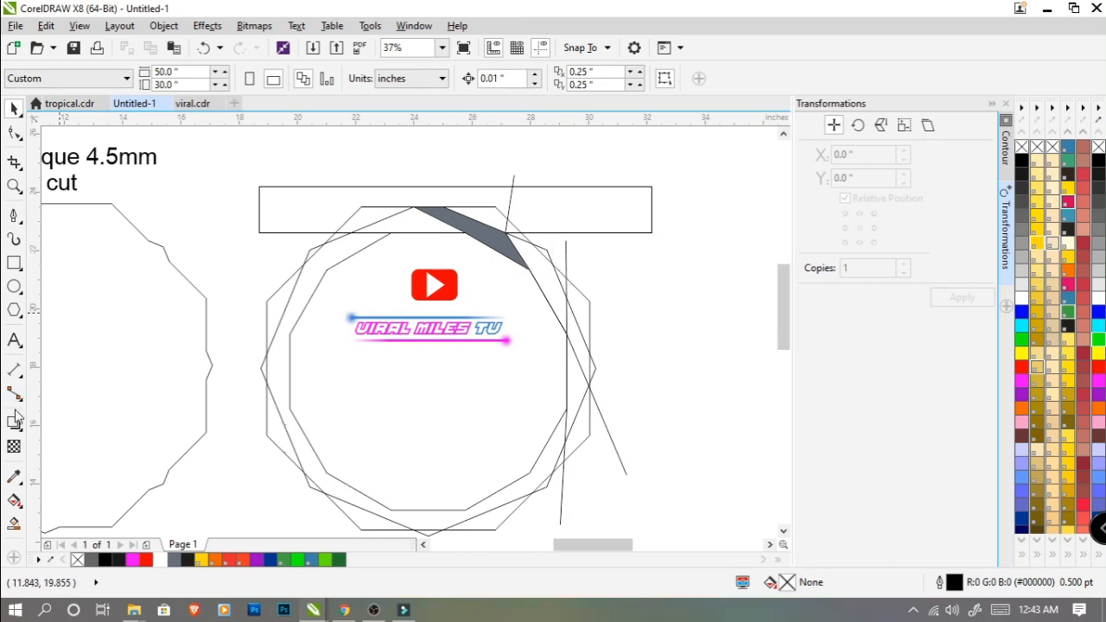
# Step: Smart-fill the areas outside the inner polygon's next edge clockwise, including the small outer corner, and weld them into one segment
pyautogui.click(14, 523)
pyautogui.click(558, 290)
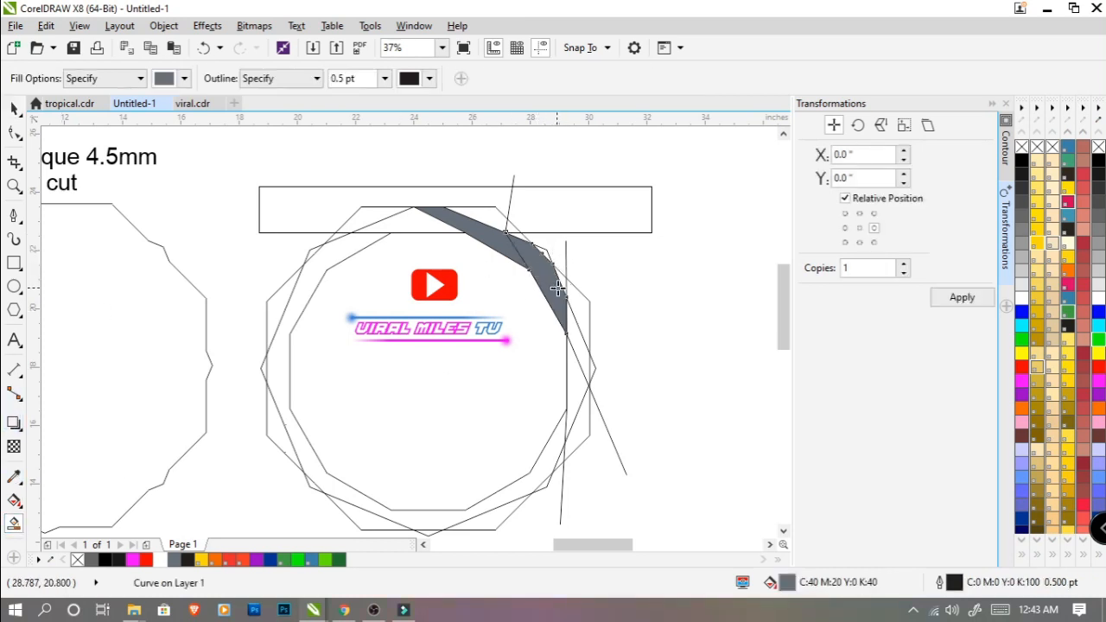
pyautogui.scroll(1, 559, 245)
pyautogui.click(555, 255)
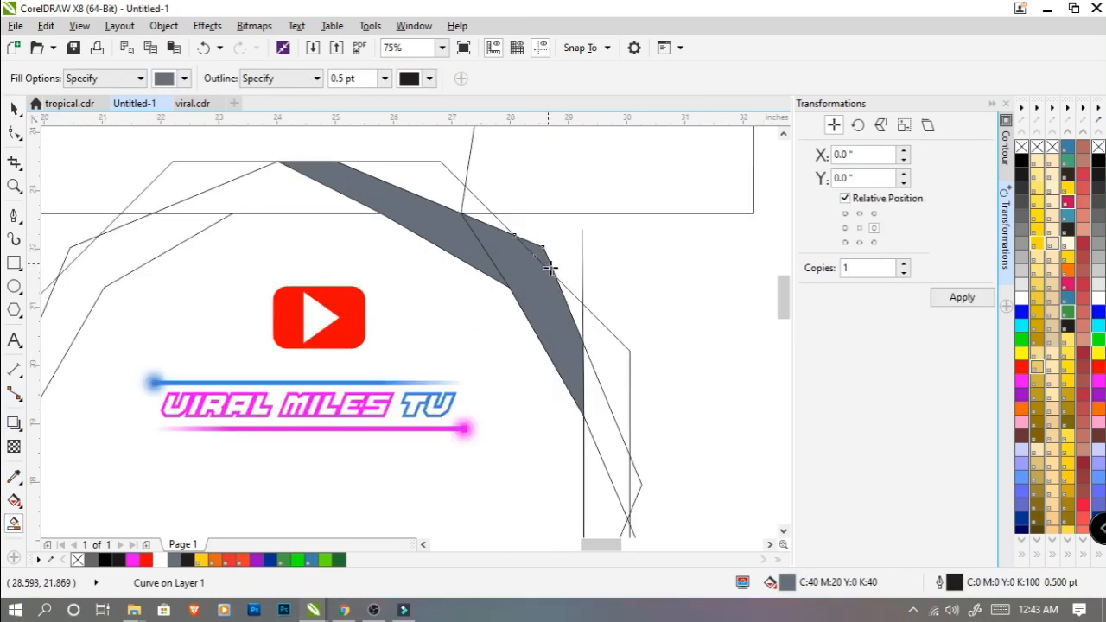
pyautogui.scroll(-1, 557, 259)
pyautogui.click(14, 109)
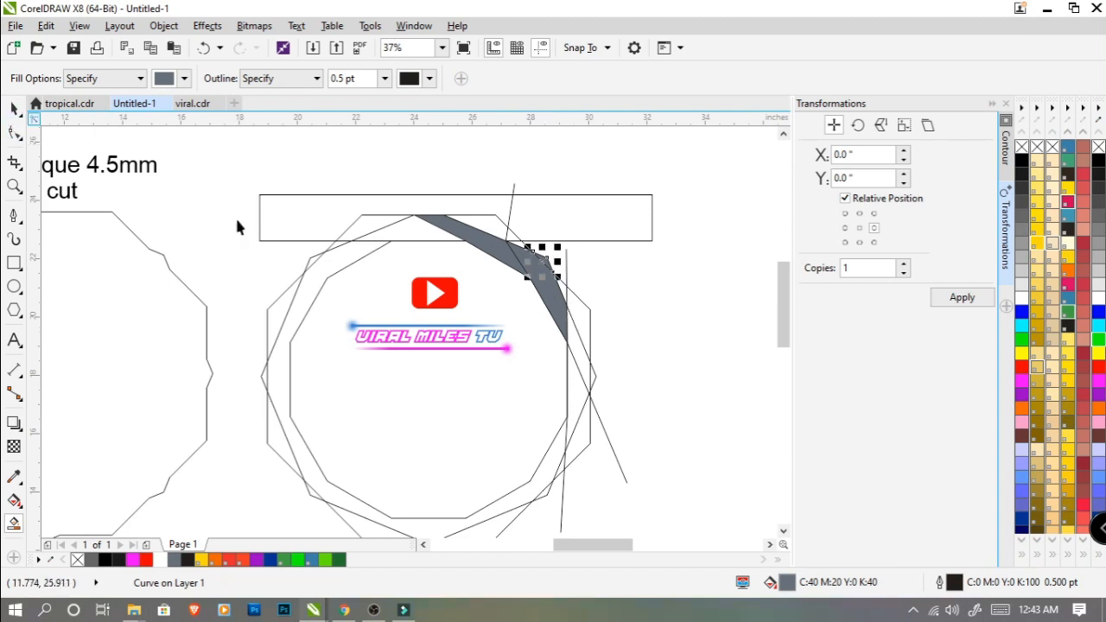
pyautogui.keyDown('shift'); pyautogui.click(551, 295); pyautogui.keyUp('shift')
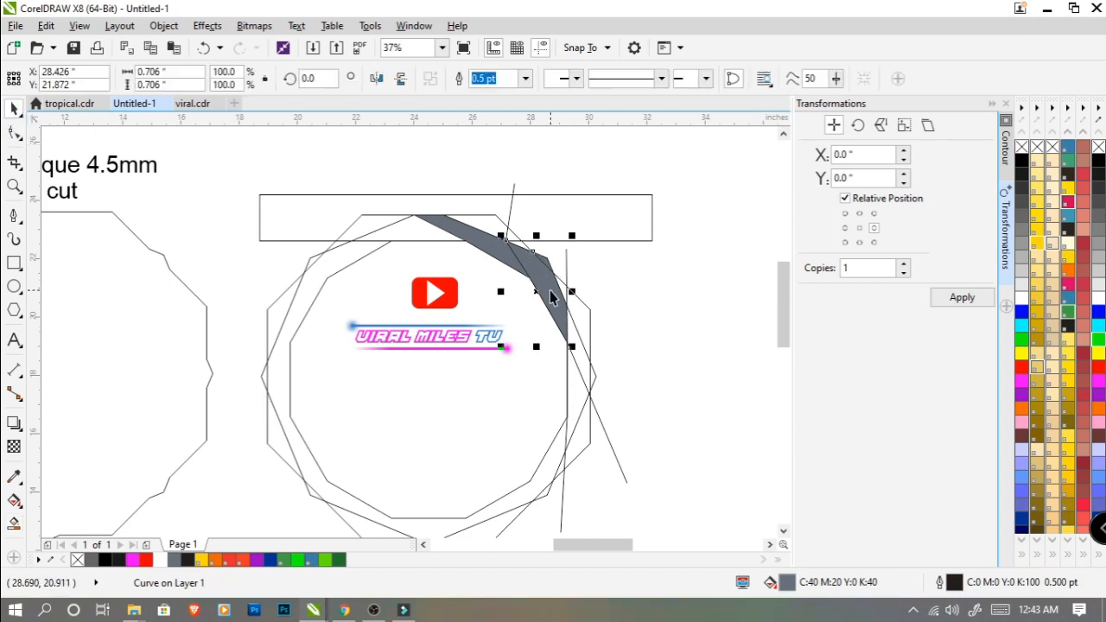
pyautogui.click(601, 284)
pyautogui.moveTo(592, 309); pyautogui.dragTo(598, 282)
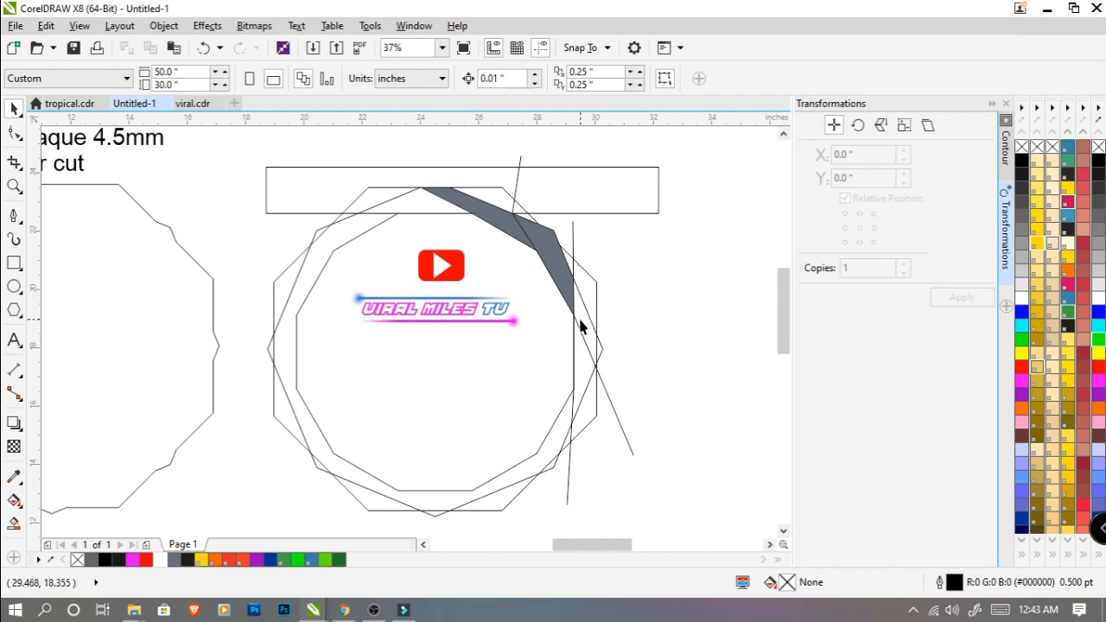
# Step: Smart-fill the areas outside the inner polygon's vertical right edge and weld the pieces into one segment
pyautogui.click(14, 523)
pyautogui.click(586, 356)
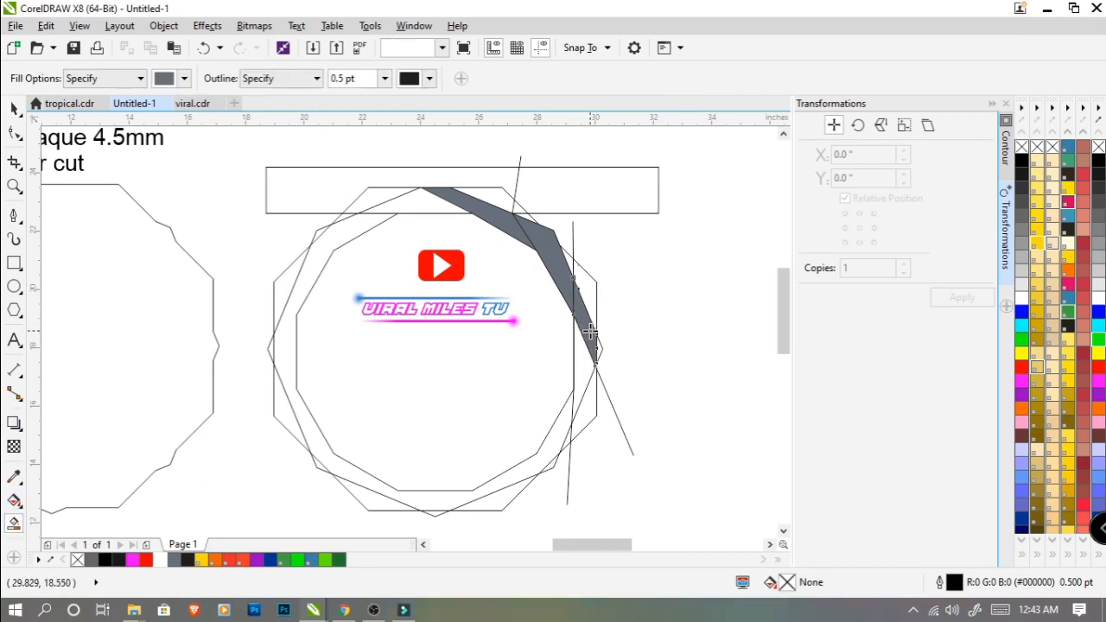
pyautogui.click(584, 360)
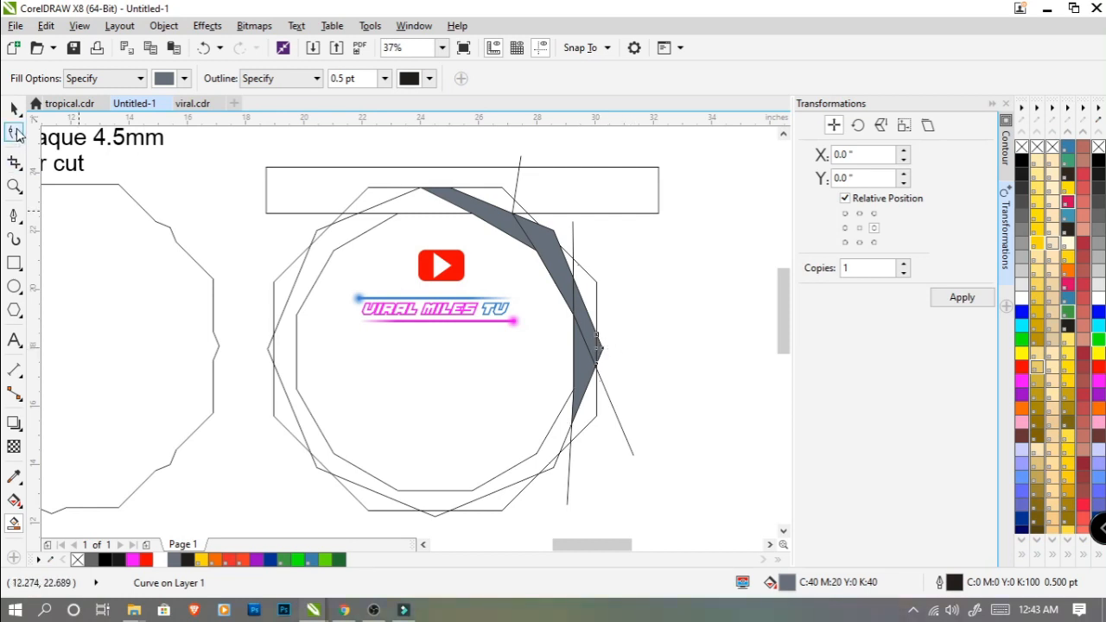
pyautogui.click(15, 110)
pyautogui.keyDown('shift'); pyautogui.click(582, 370); pyautogui.keyUp('shift')
pyautogui.keyDown('shift'); pyautogui.click(579, 295); pyautogui.keyUp('shift')
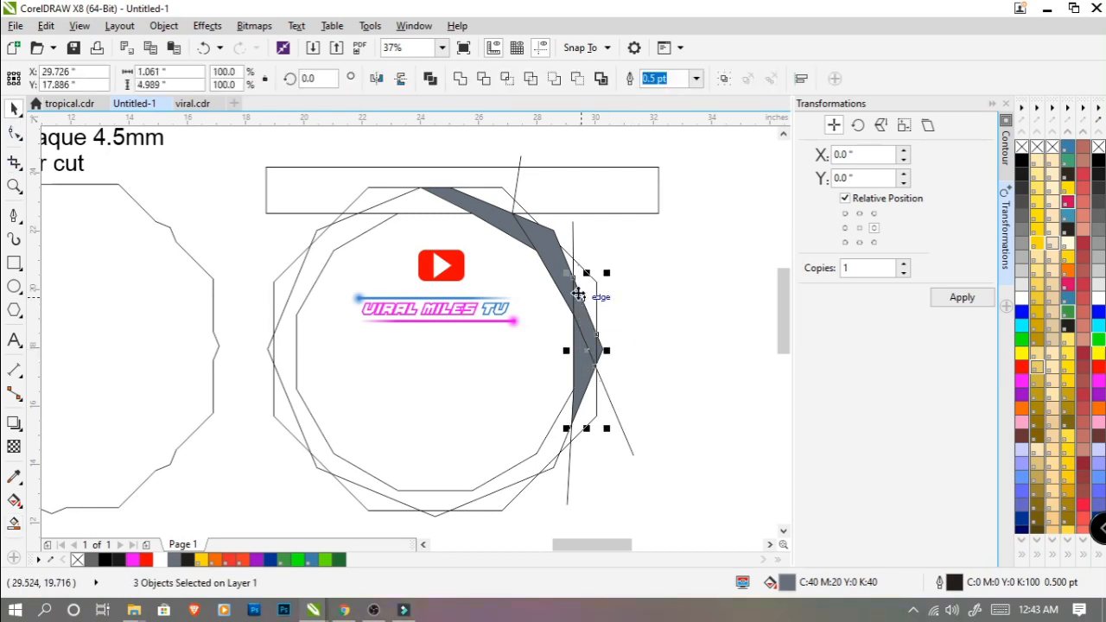
pyautogui.click(460, 78)
pyautogui.click(644, 360)
pyautogui.moveTo(599, 327); pyautogui.dragTo(596, 316)
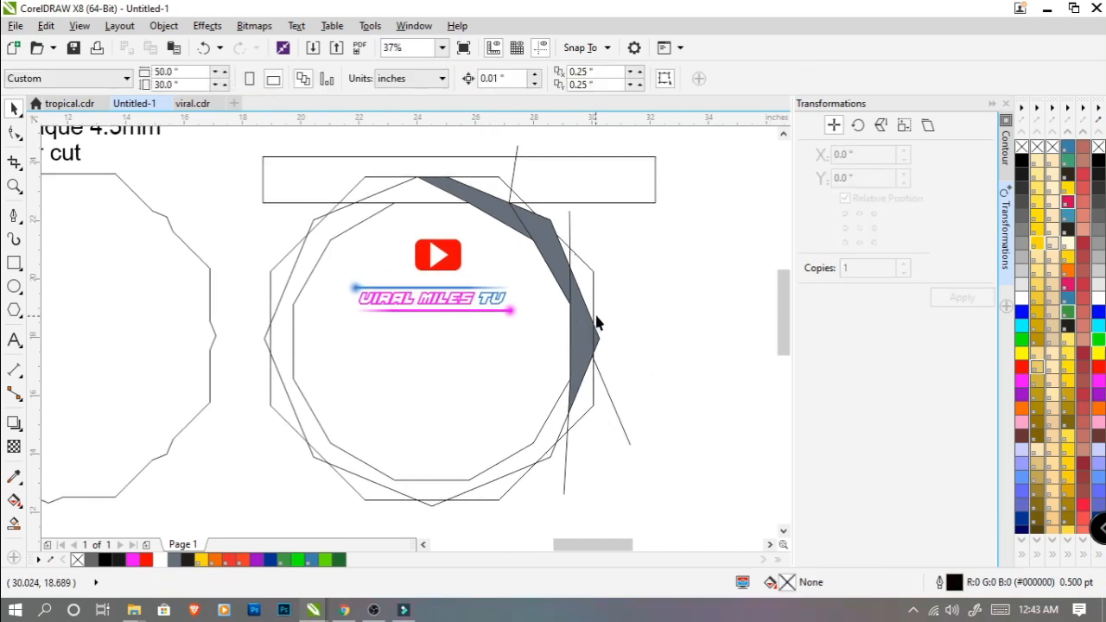
# Step: Delete the two remaining Pen lines at the right side of the polygons
pyautogui.click(616, 421)
pyautogui.press('Delete')
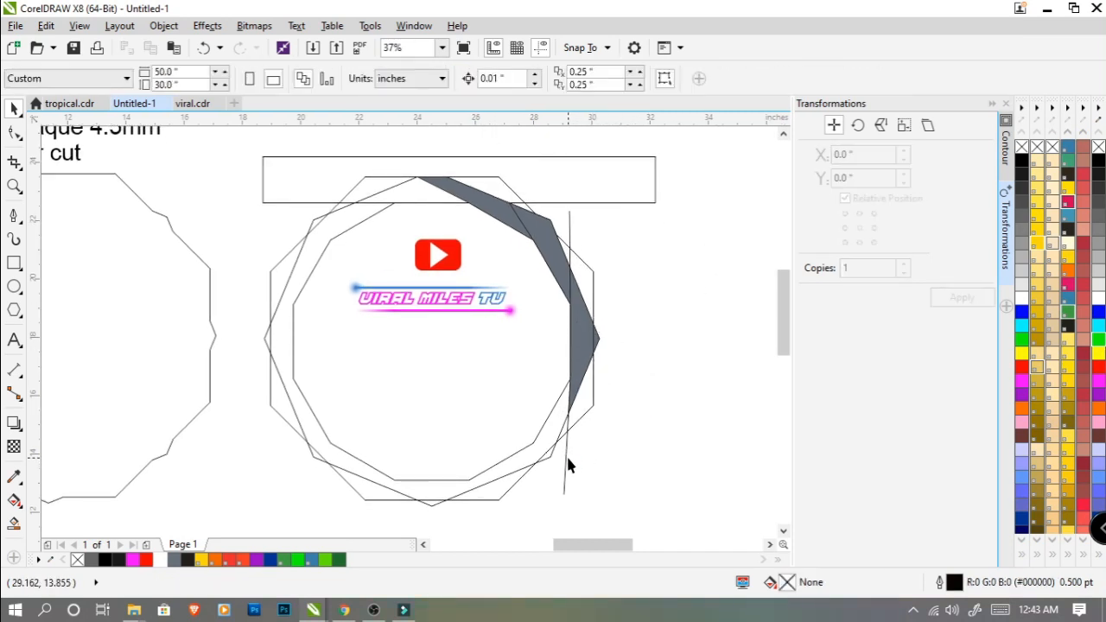
pyautogui.click(566, 465)
pyautogui.press('Delete')
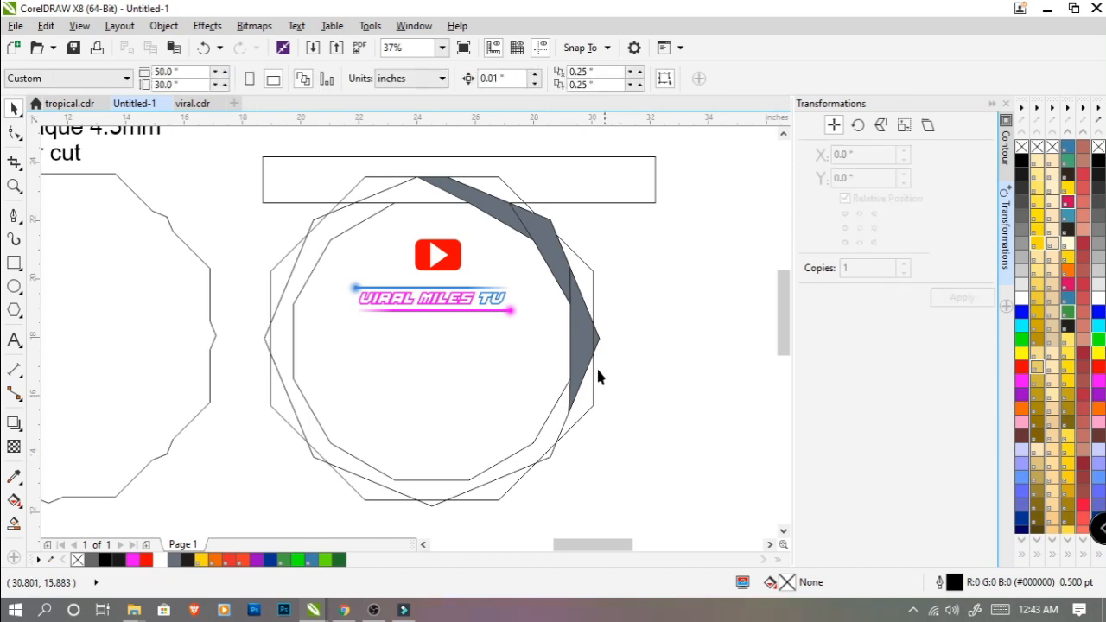
pyautogui.click(594, 194)
pyautogui.press('Delete')
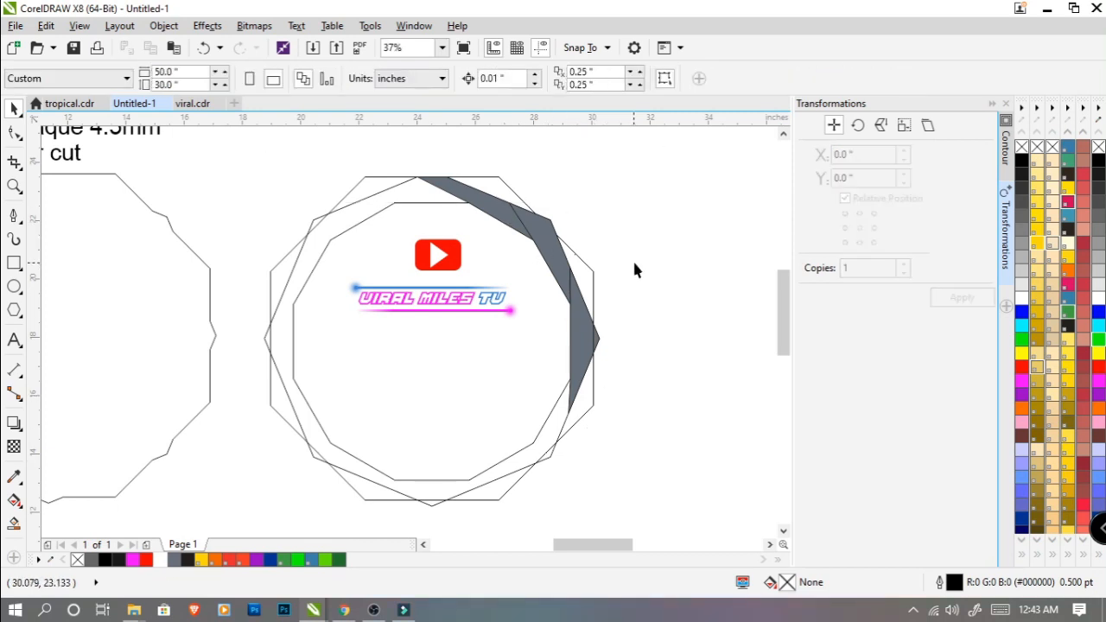
pyautogui.hotkey('ctrl', 'z')
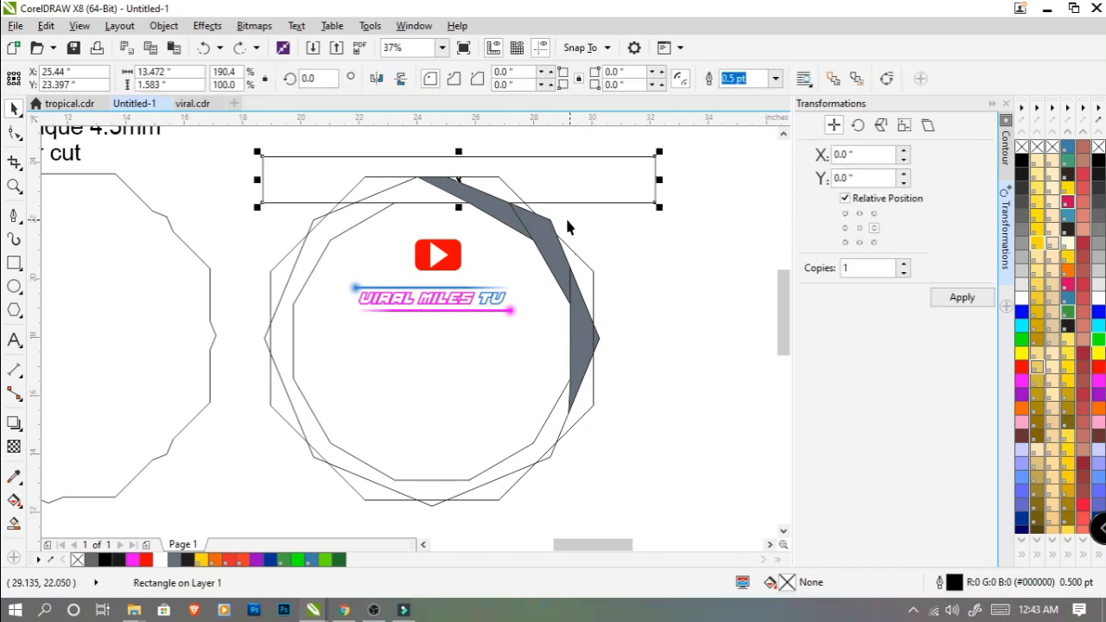
# Step: Smart-fill the area between the inner polygon's top edge and the outer polygon, and delete the rectangle across the top
pyautogui.click(13, 521)
pyautogui.click(416, 186)
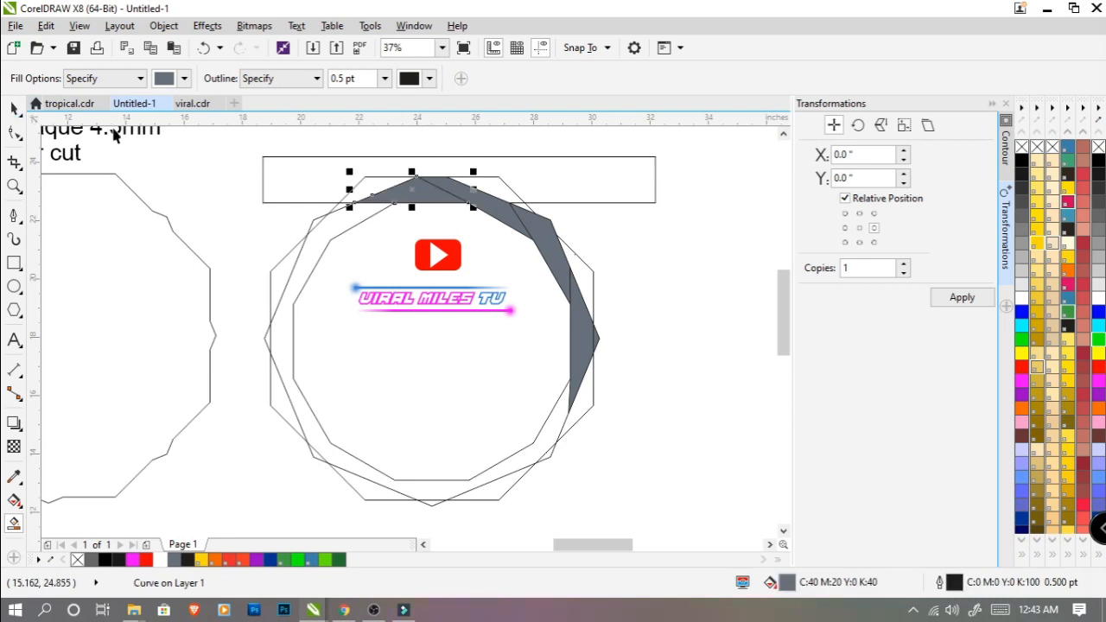
pyautogui.press('space')
pyautogui.click(571, 168)
pyautogui.press('Delete')
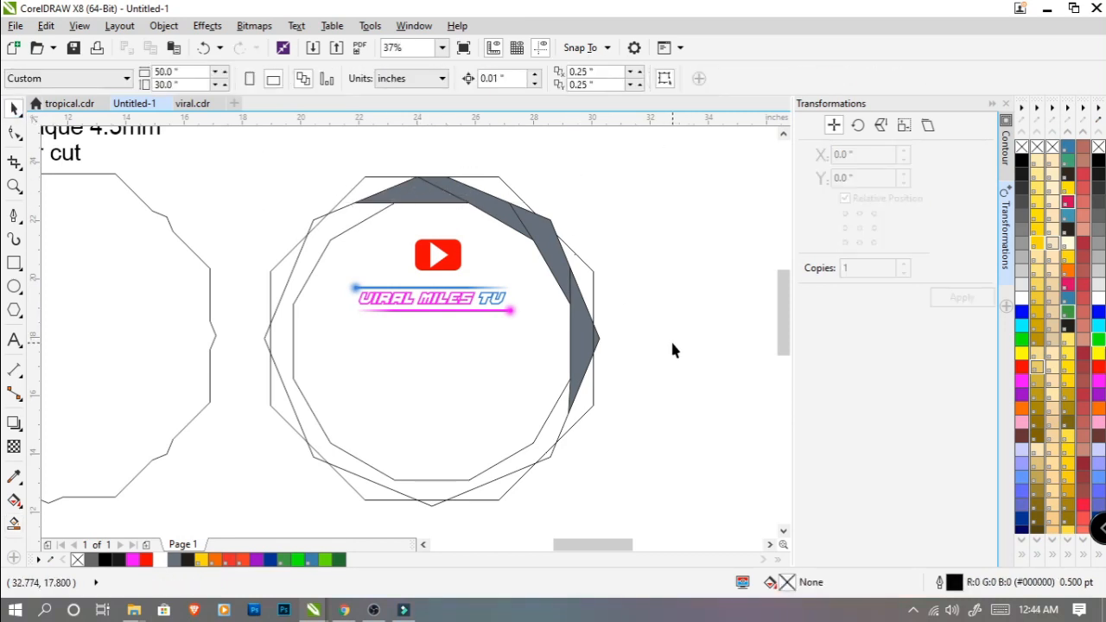
# Step: Break apart the welded segment on the polygons' right side into separate curves
pyautogui.scroll(-1, 673, 343)
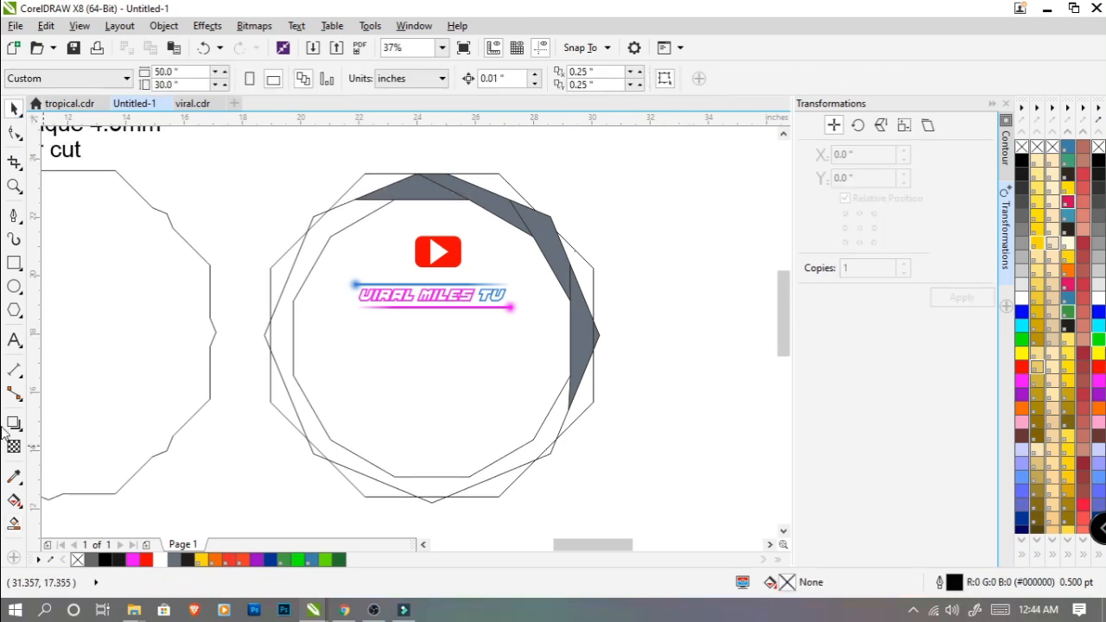
pyautogui.click(599, 338)
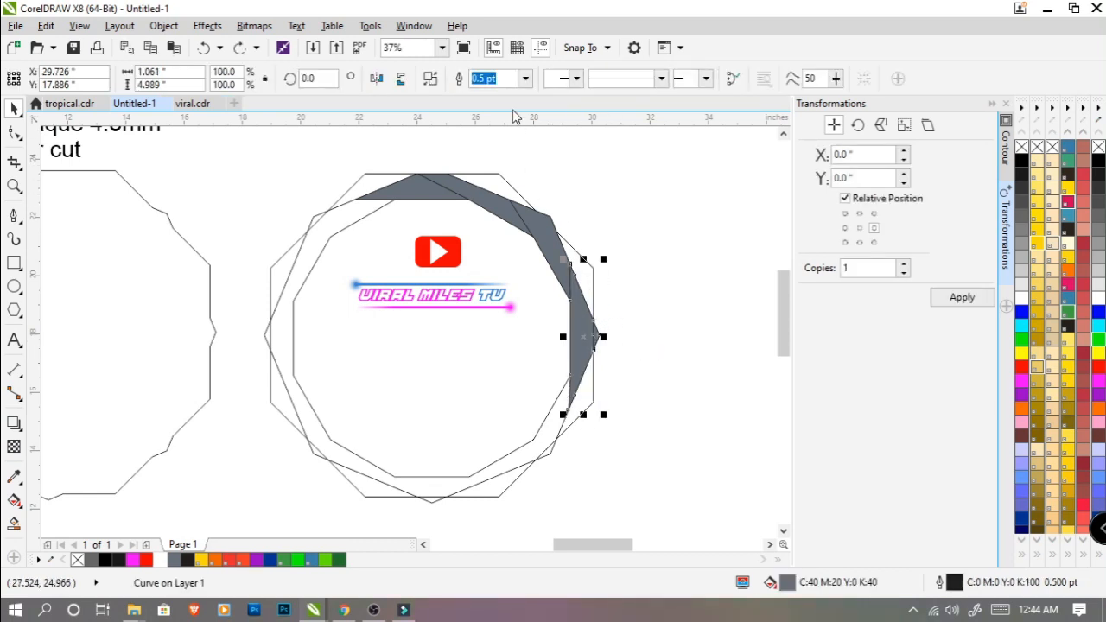
pyautogui.click(627, 286)
pyautogui.scroll(1, 593, 340)
pyautogui.moveTo(607, 327); pyautogui.dragTo(610, 348)
pyautogui.hotkey('ctrl', 'z')
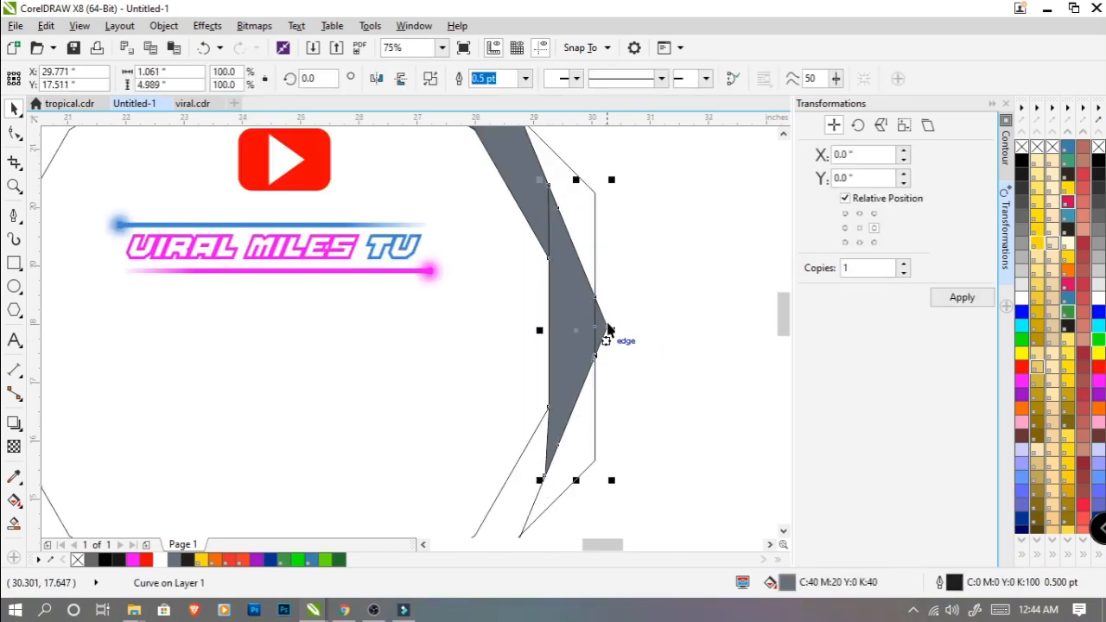
pyautogui.scroll(2, 605, 309)
pyautogui.scroll(-1, 593, 315)
pyautogui.hotkey('ctrl', 'k')
pyautogui.click(627, 336)
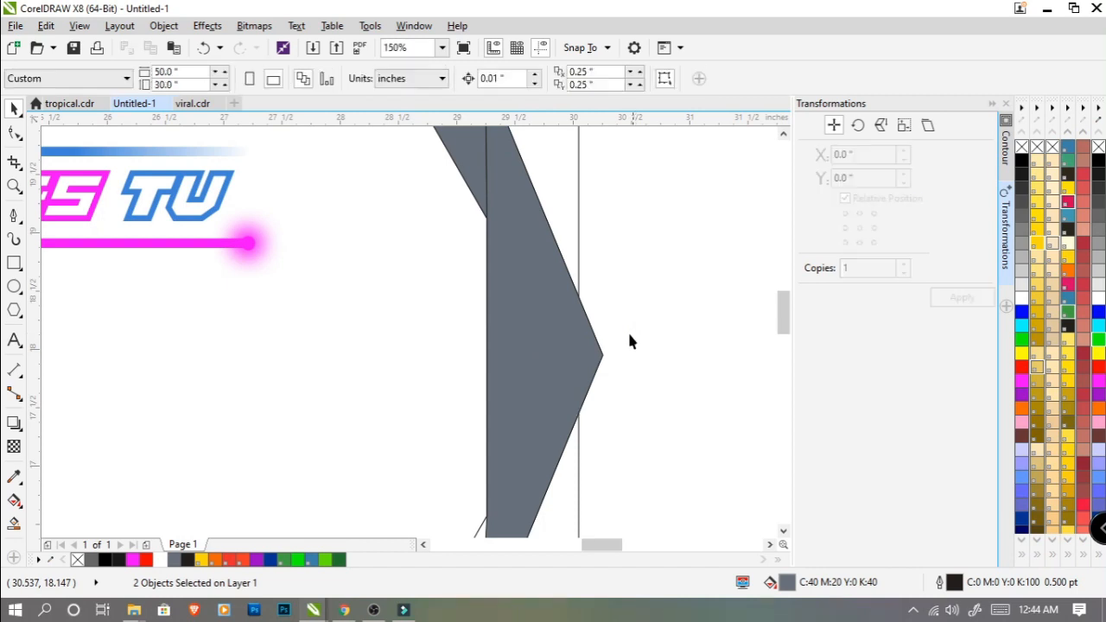
# Step: Delete the small leftover curve inside the tip of the right-hand segment
pyautogui.scroll(-2, 628, 336)
pyautogui.click(592, 357)
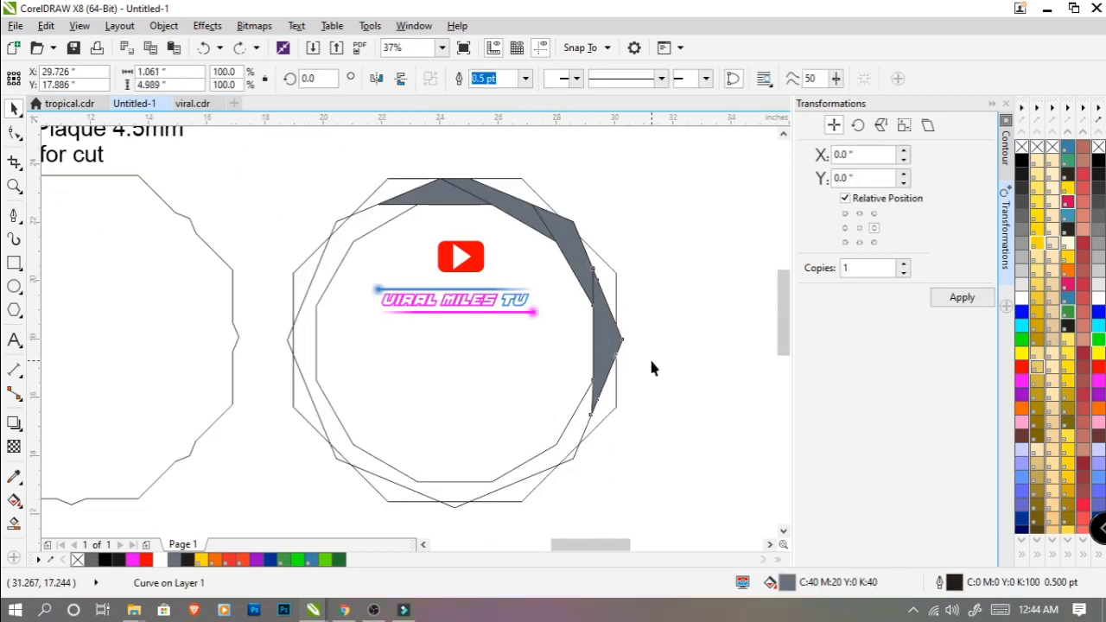
pyautogui.moveTo(652, 363); pyautogui.dragTo(609, 301)
pyautogui.press('Delete')
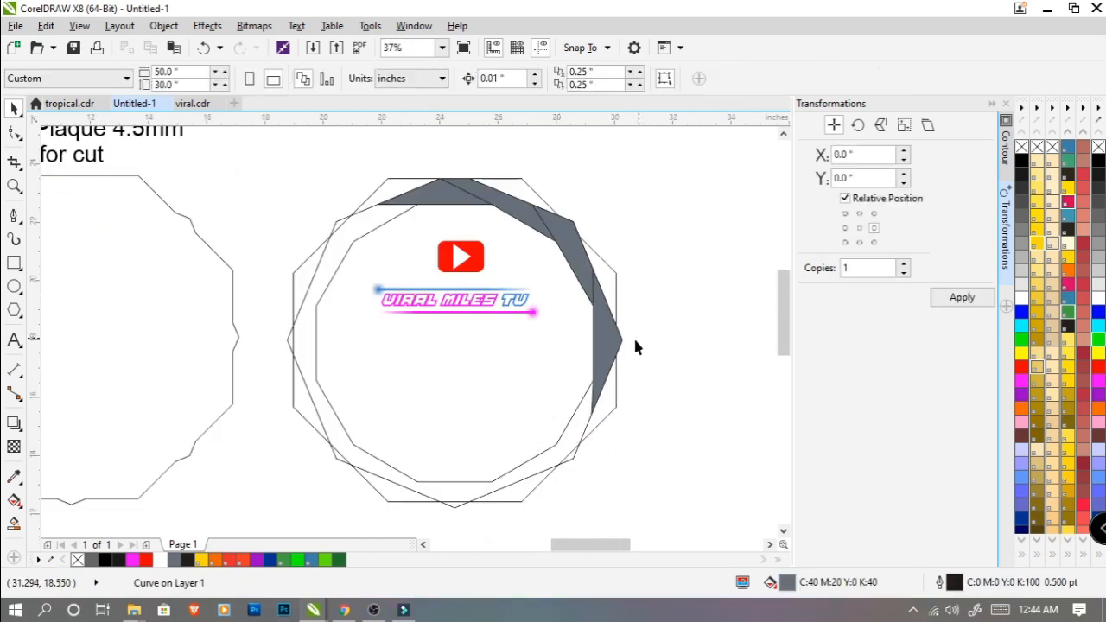
pyautogui.click(610, 346)
pyautogui.click(588, 422)
pyautogui.scroll(-1, 585, 391)
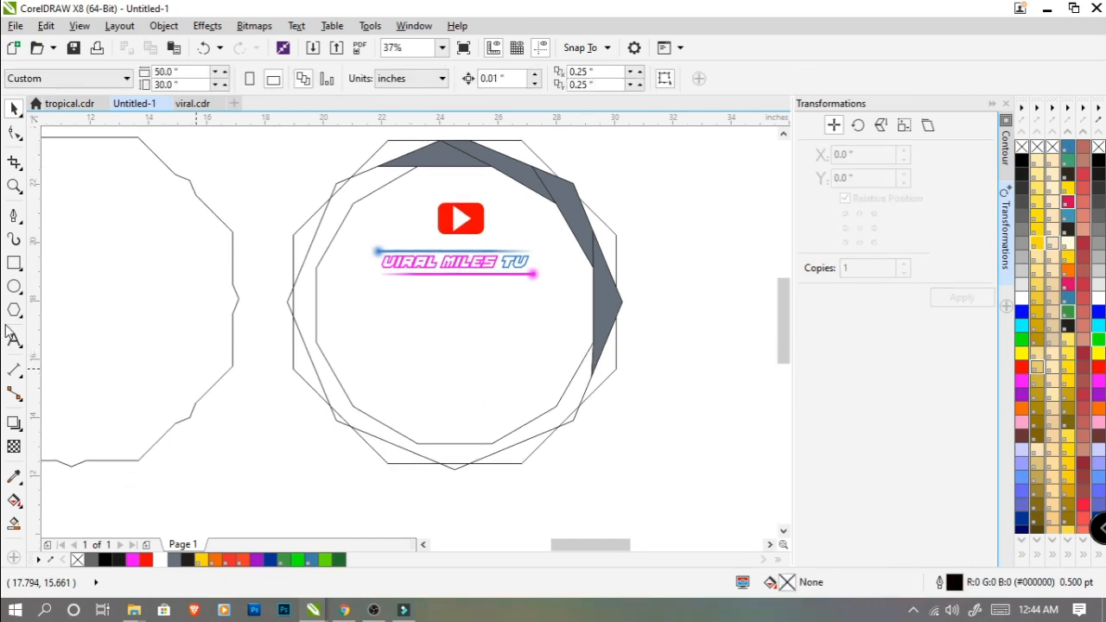
# Step: Draw a Pen line from outside the polygons' right side along the inner polygon's lower-right edge and past the outer polygons at the bottom
pyautogui.click(14, 216)
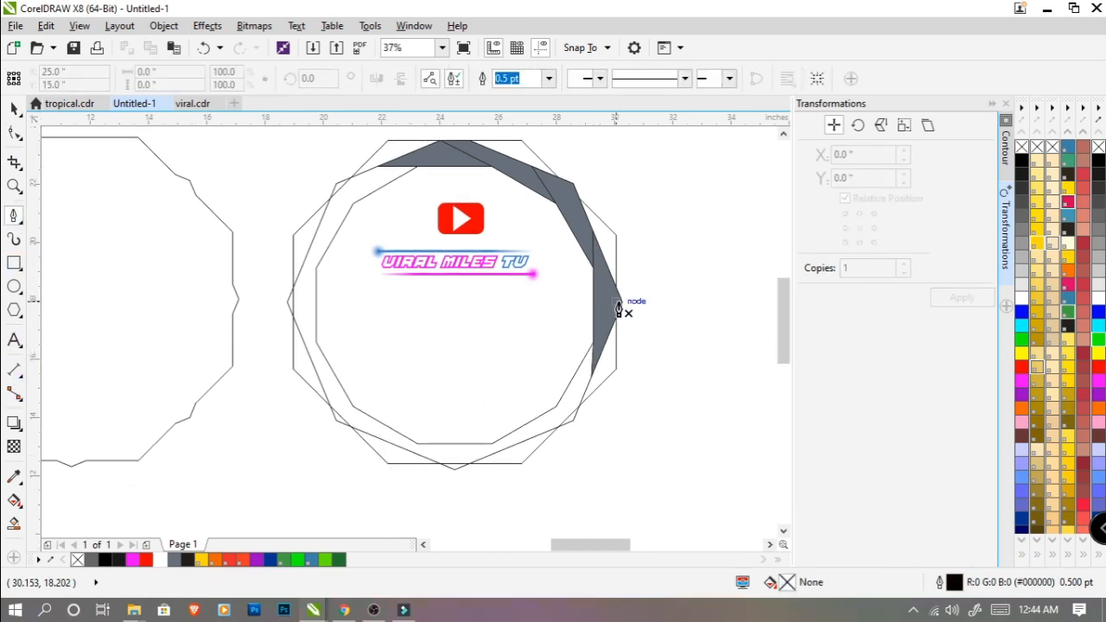
pyautogui.click(656, 254)
pyautogui.click(622, 305)
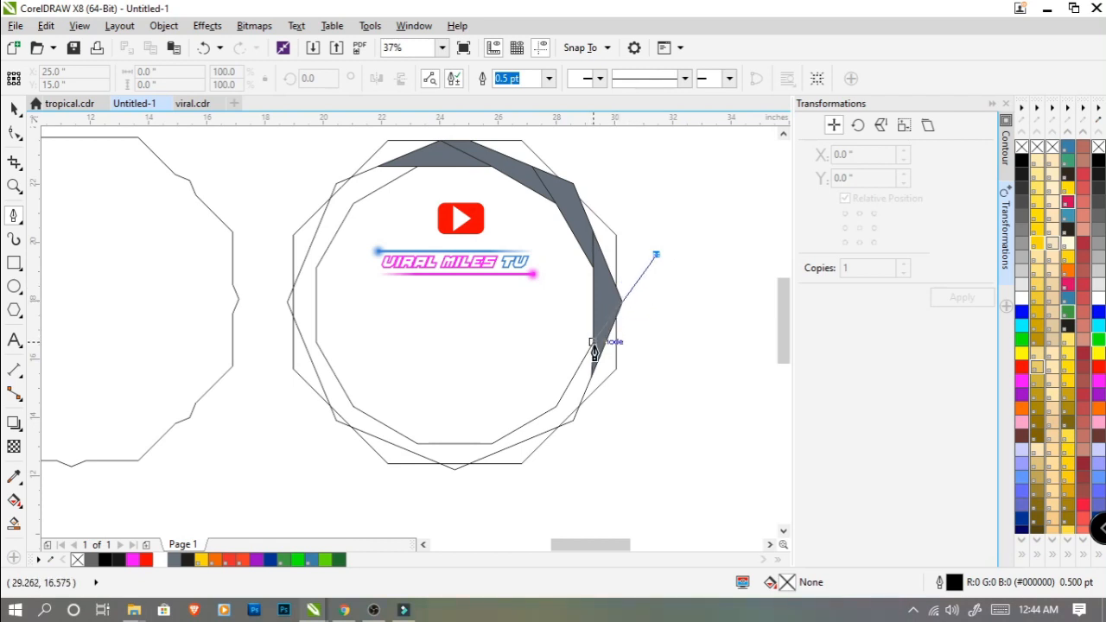
pyautogui.scroll(1, 608, 319)
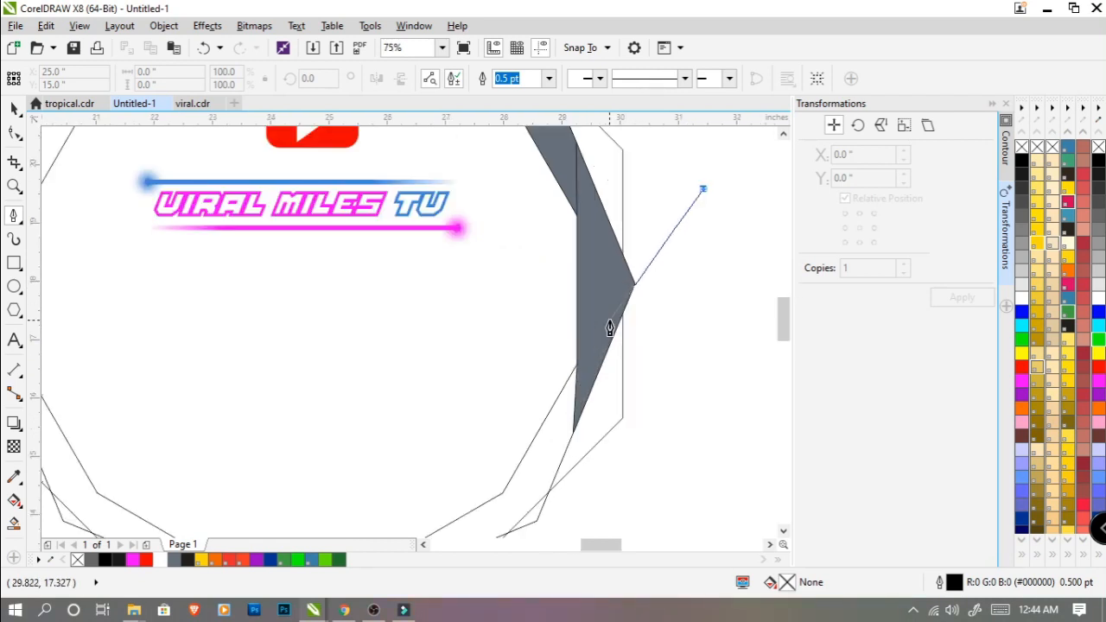
pyautogui.click(654, 233)
pyautogui.click(576, 371)
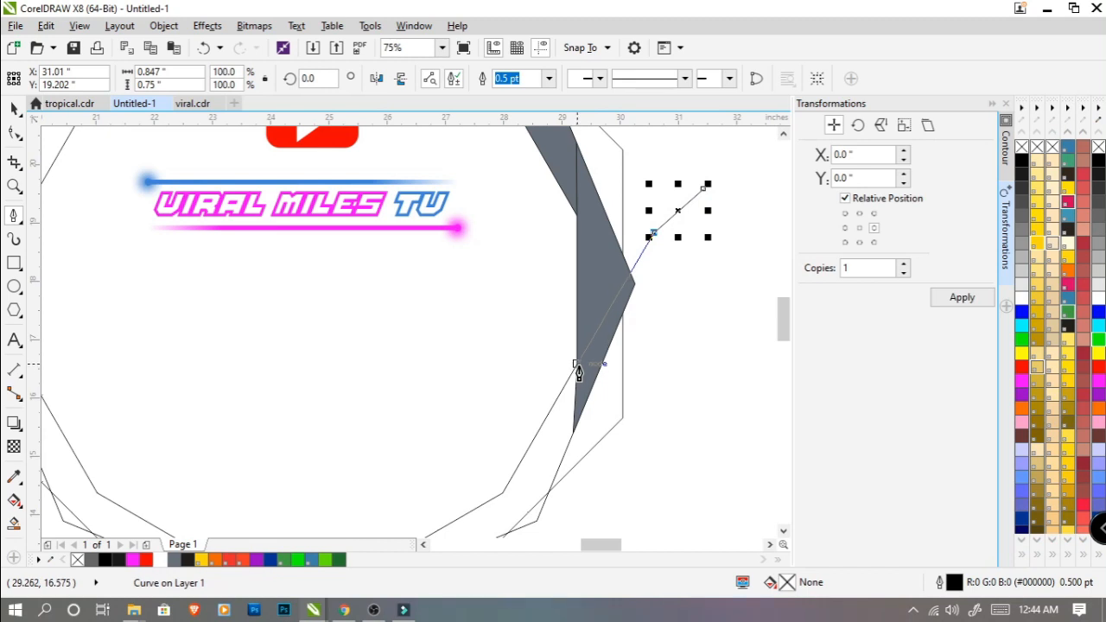
pyautogui.scroll(-1, 575, 372)
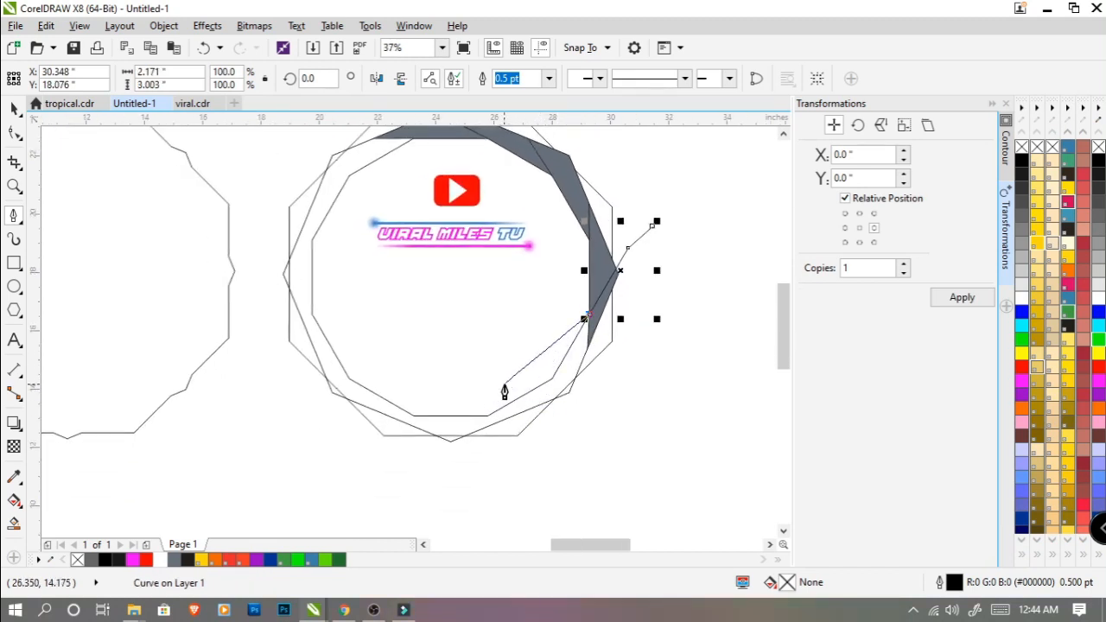
pyautogui.scroll(1, 579, 388)
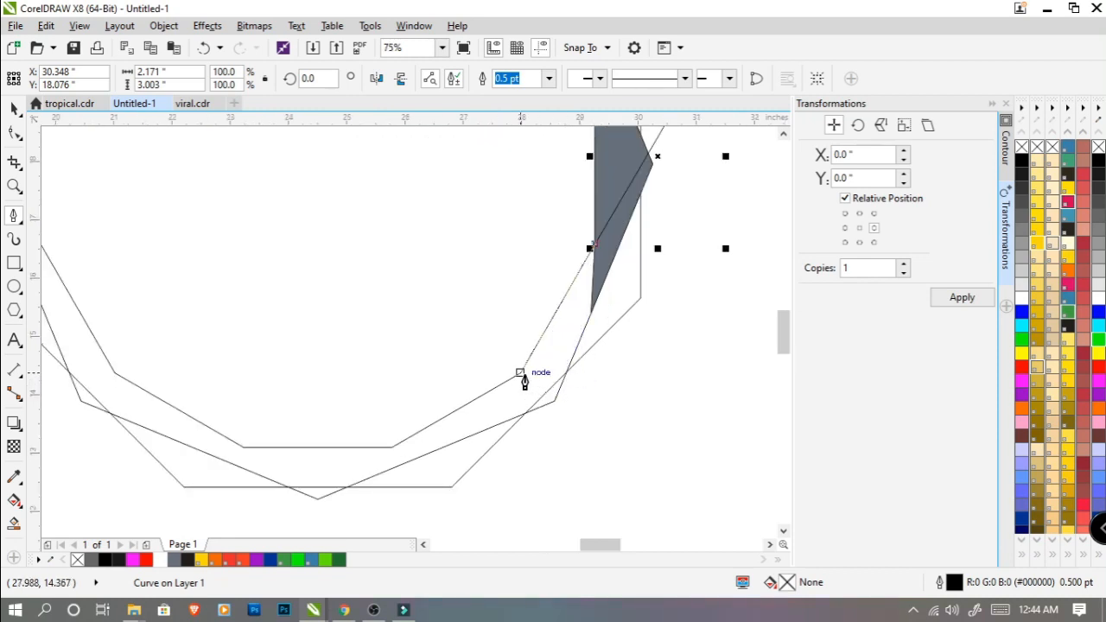
pyautogui.click(519, 372)
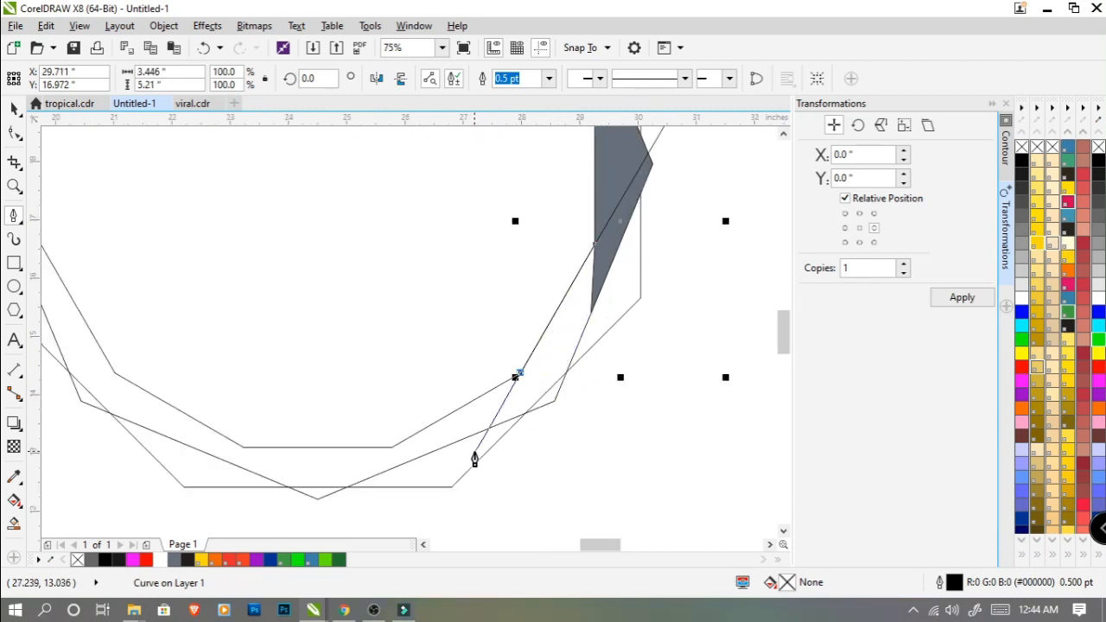
pyautogui.click(468, 437)
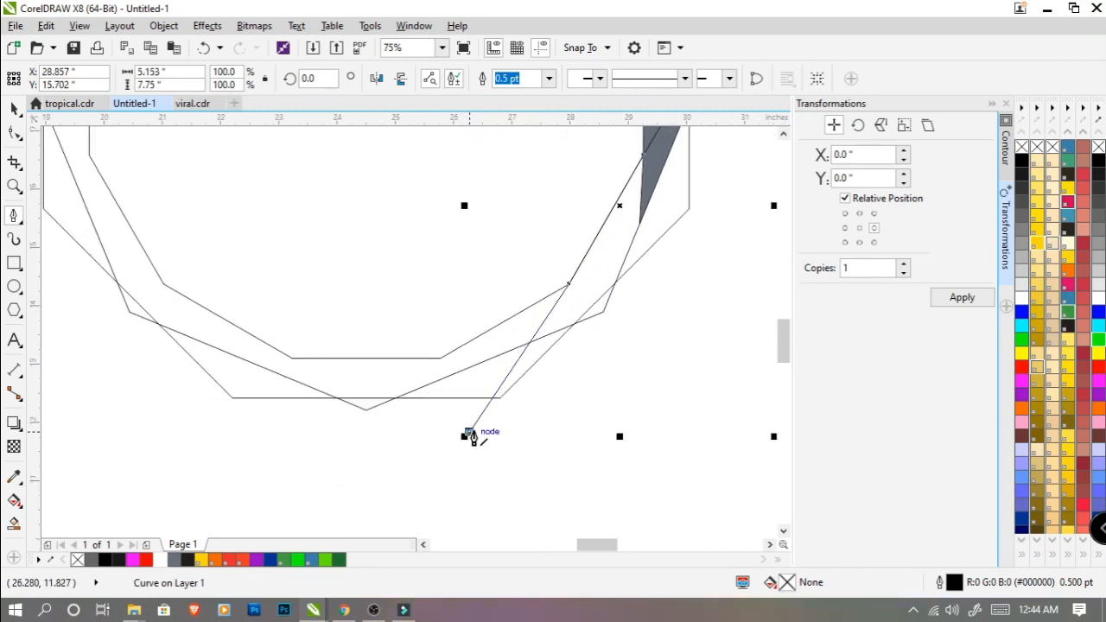
pyautogui.press('Escape')
pyautogui.click(603, 315)
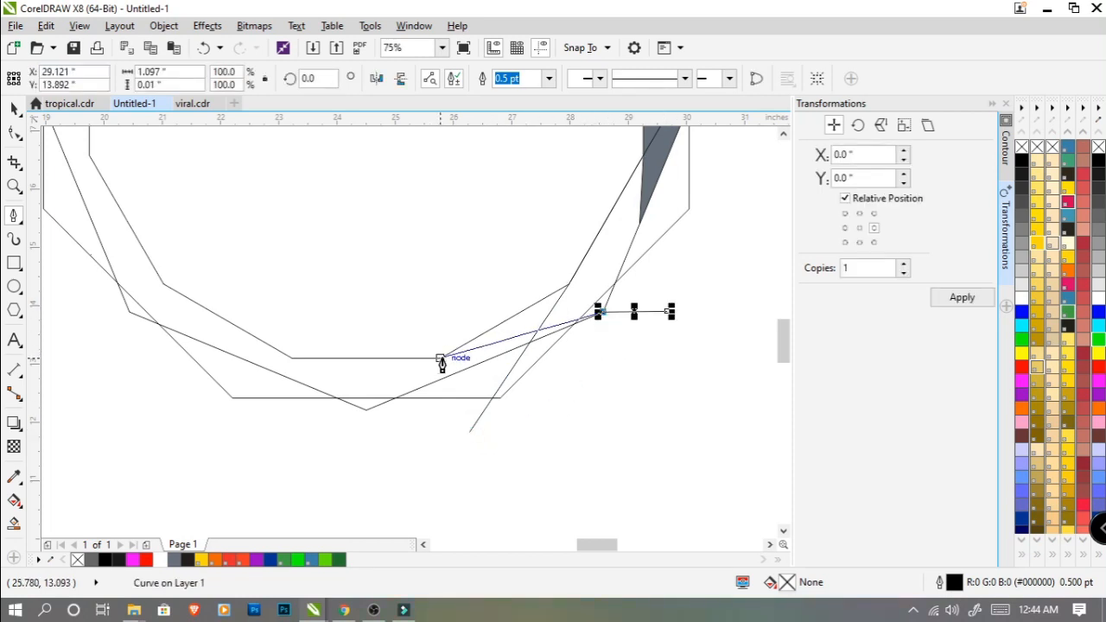
pyautogui.click(640, 357)
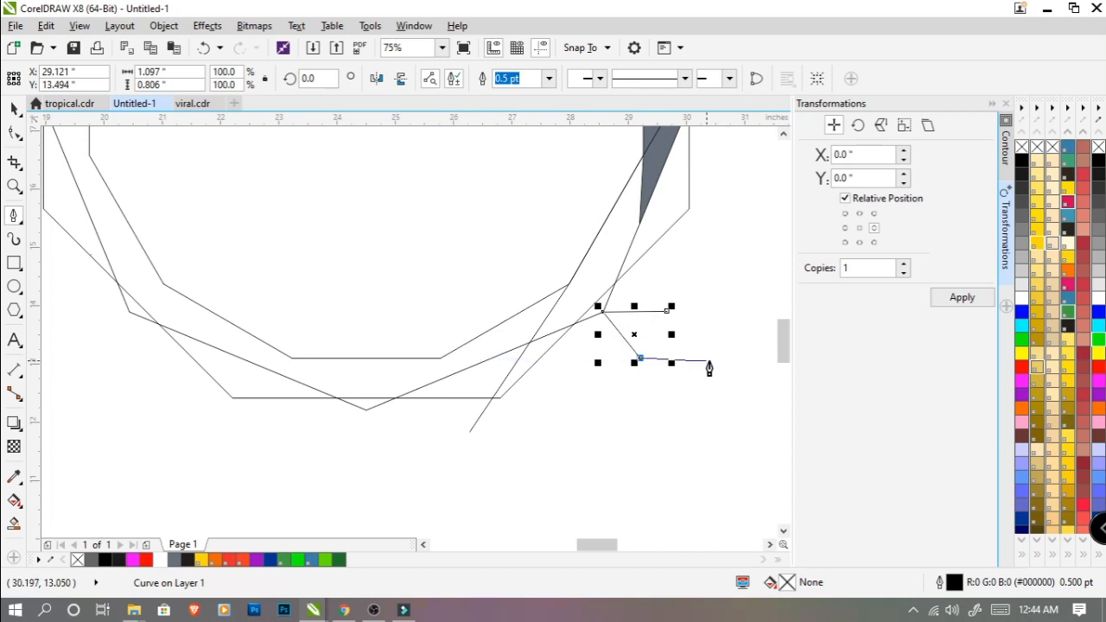
pyautogui.hotkey('ctrl', 'z')
# Step: Draw a Pen line from outside the lower right along the inner polygon's bottom edge and out through the outer polygon's lowest corner
pyautogui.click(688, 336)
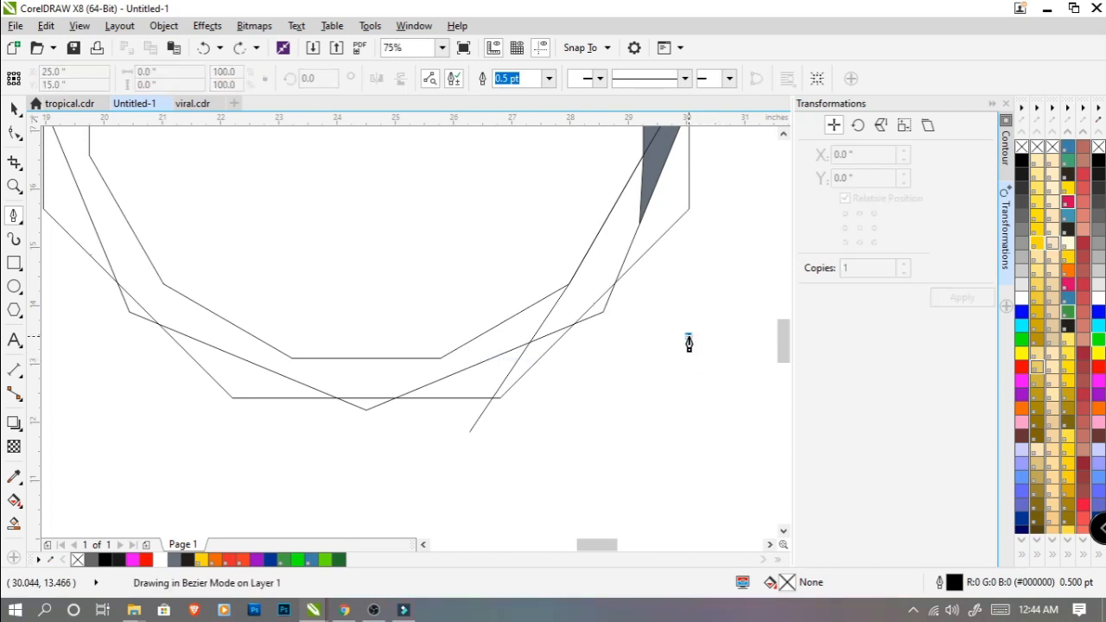
pyautogui.click(441, 358)
pyautogui.hscroll(-2, 399, 377)
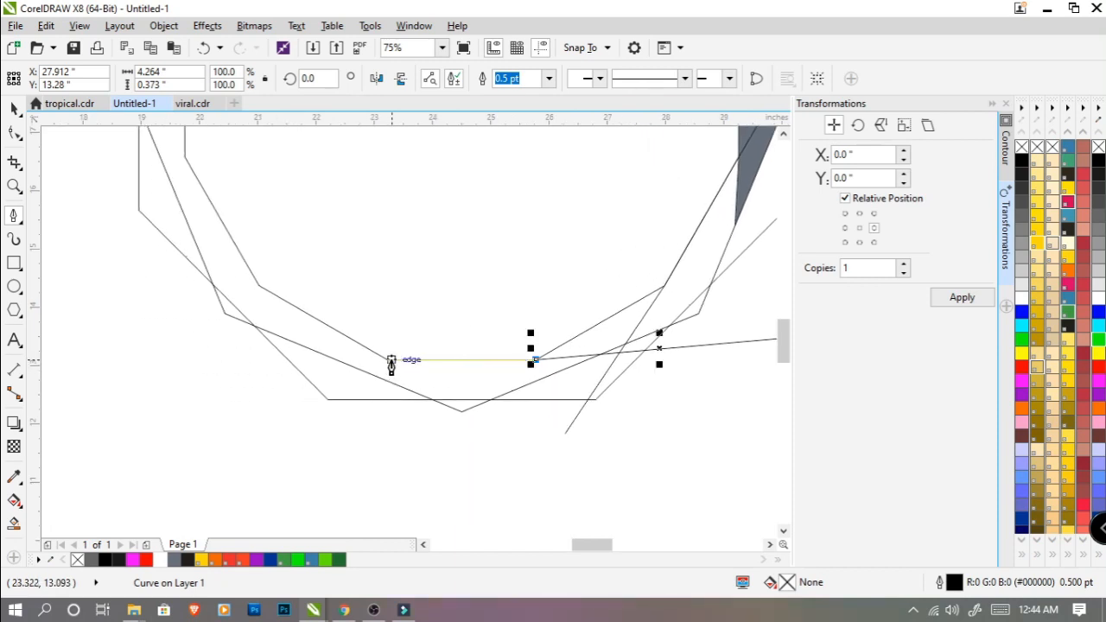
pyautogui.click(387, 360)
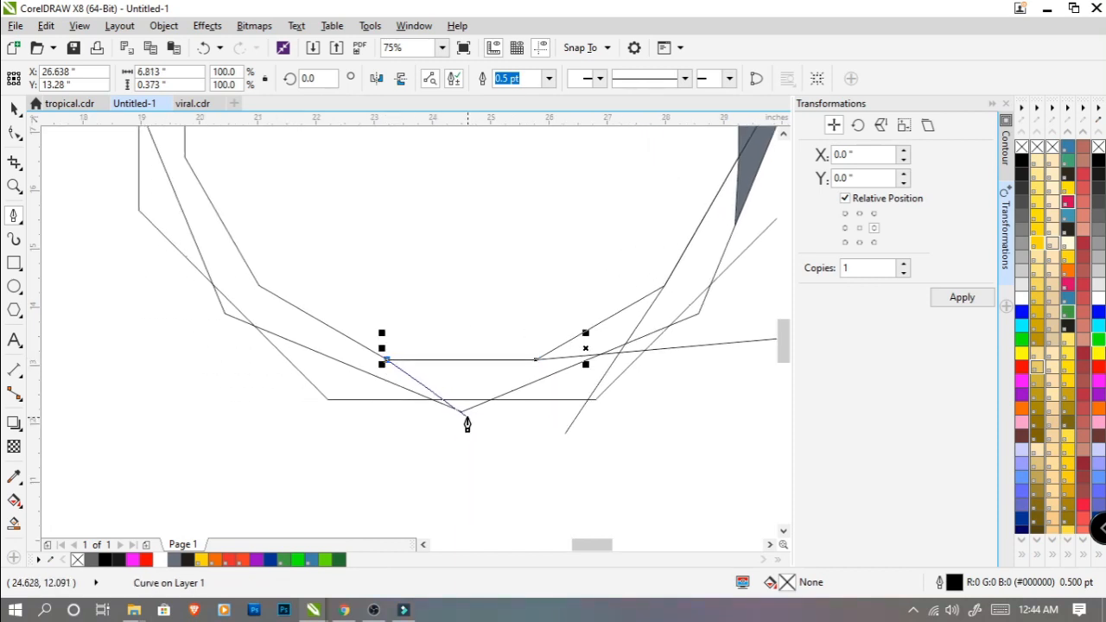
pyautogui.click(463, 413)
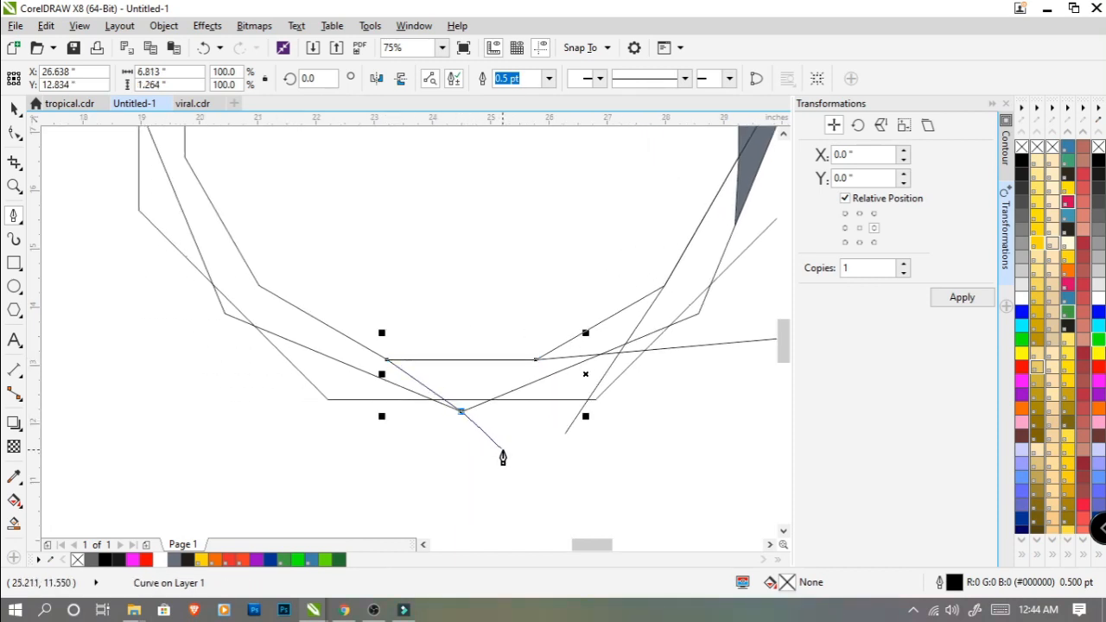
pyautogui.doubleClick(503, 454)
# Step: Draw two Pen lines from inside the inner polygon through its two lower-left corners and out past the outer polygons
pyautogui.click(291, 237)
pyautogui.click(258, 287)
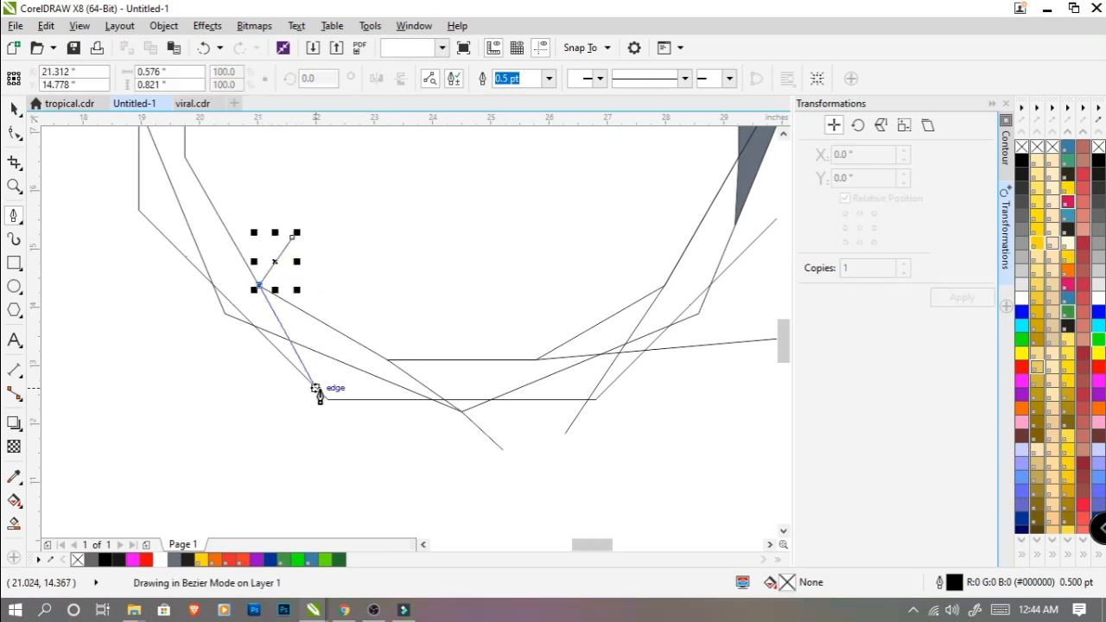
pyautogui.click(337, 434)
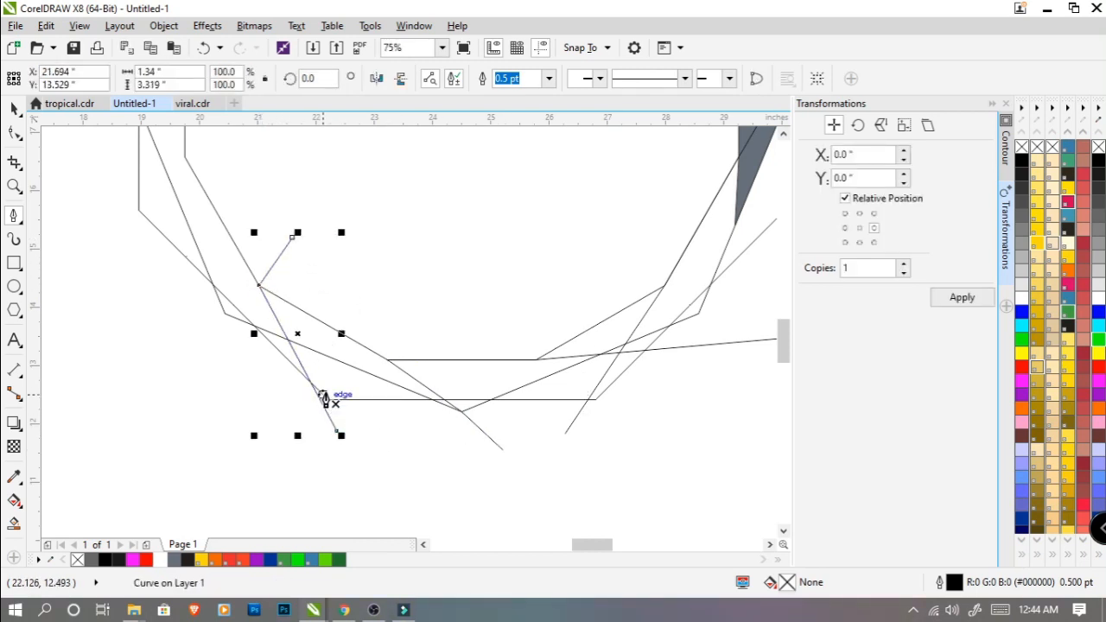
pyautogui.scroll(3, 325, 399)
pyautogui.hscroll(-3, 325, 399)
pyautogui.click(356, 231)
pyautogui.click(290, 266)
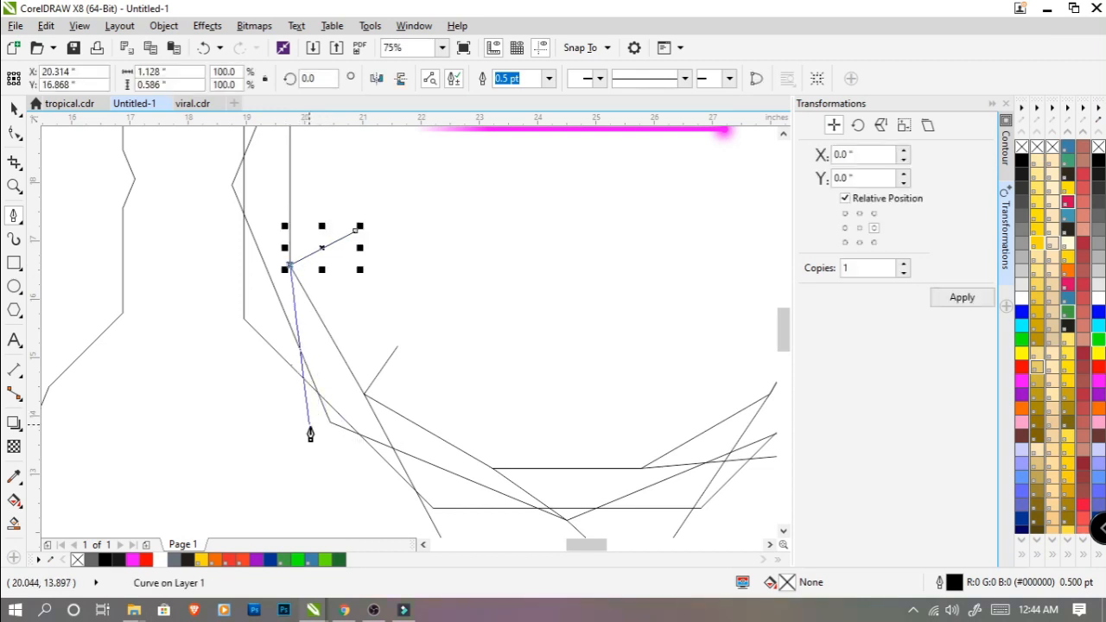
pyautogui.click(323, 443)
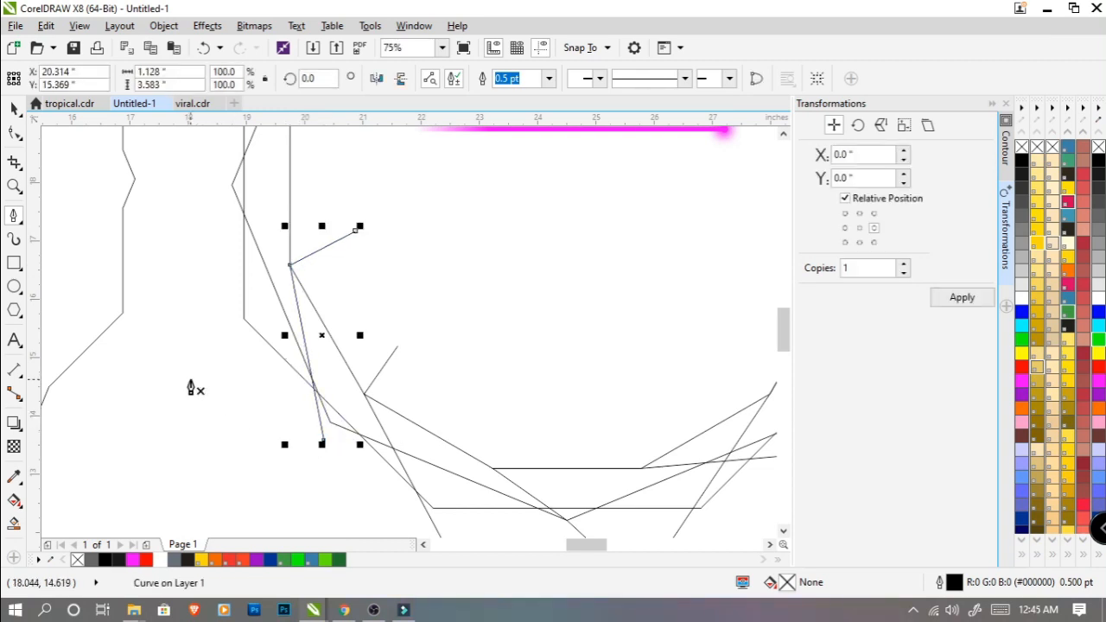
# Step: Draw two Pen lines from inside the inner polygon through its two upper-left corners and out past the outer polygons
pyautogui.scroll(3, 230, 403)
pyautogui.hscroll(-1, 230, 403)
pyautogui.click(367, 256)
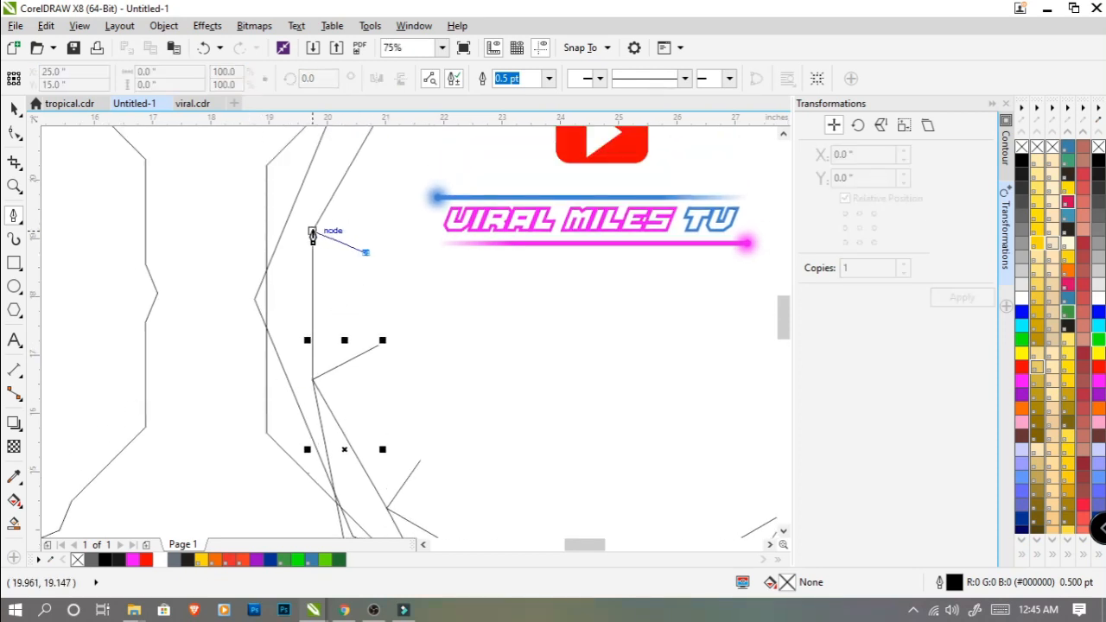
pyautogui.click(311, 232)
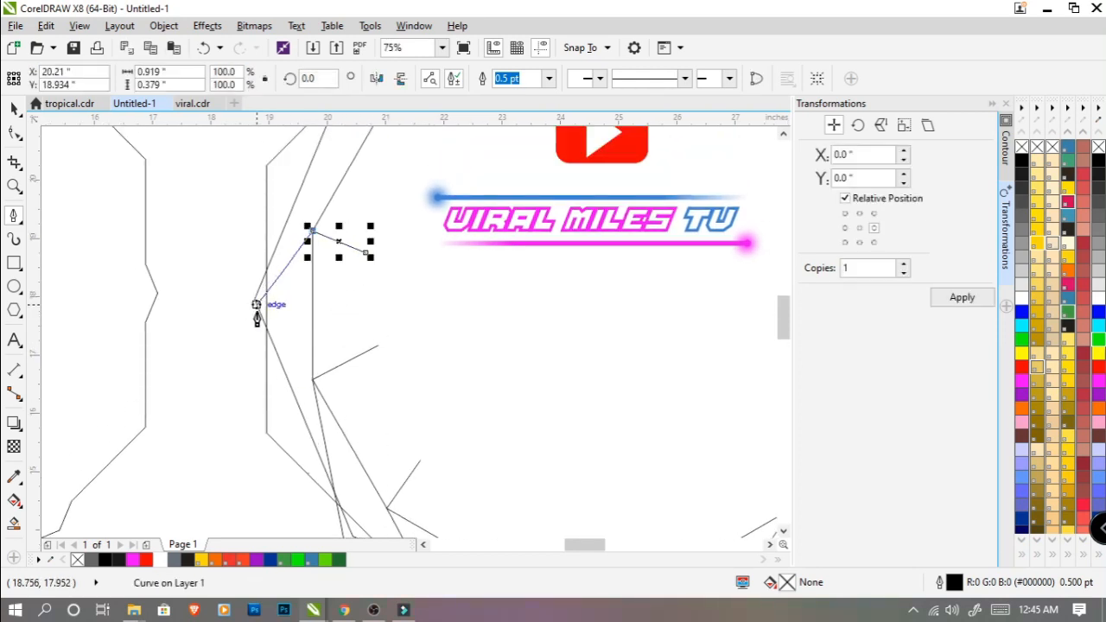
pyautogui.click(237, 366)
pyautogui.scroll(-2, 239, 366)
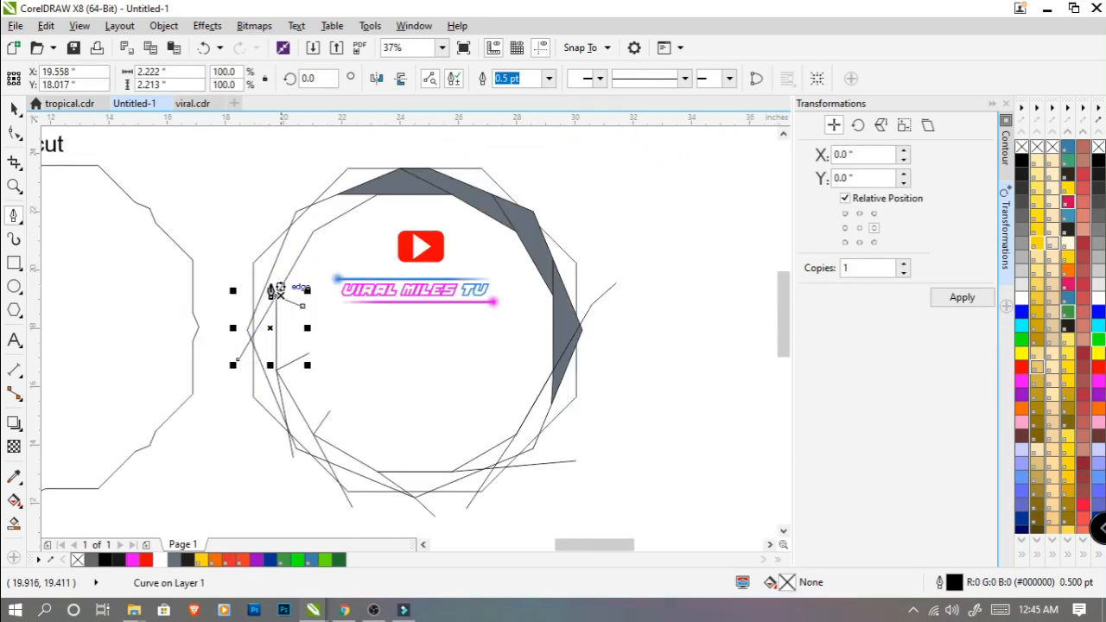
pyautogui.moveTo(309, 287); pyautogui.dragTo(352, 317)
pyautogui.click(383, 272)
pyautogui.click(357, 267)
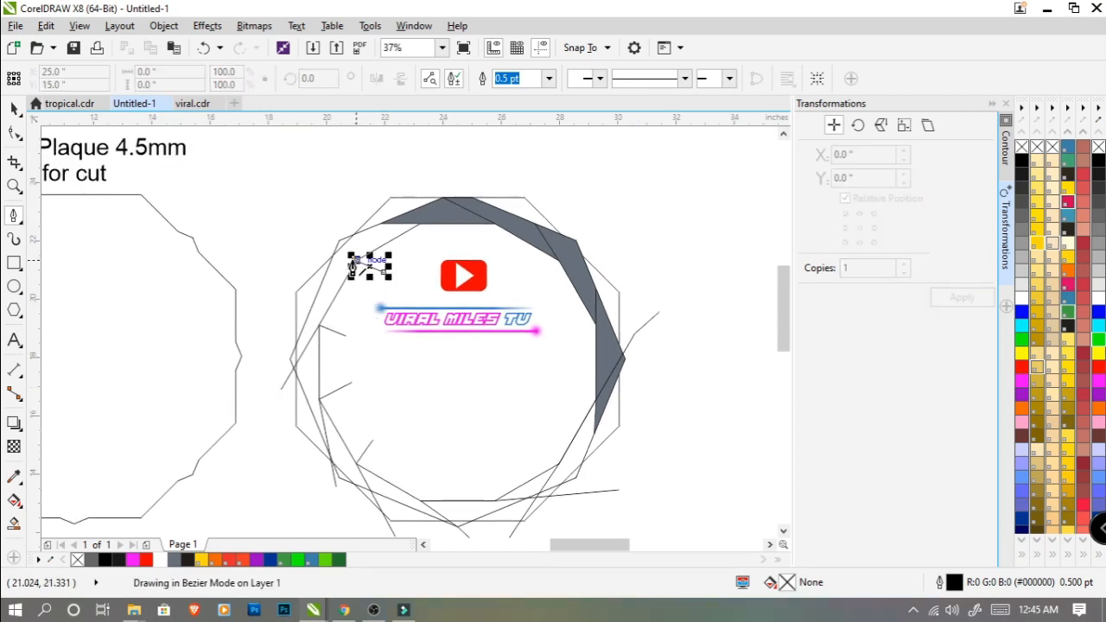
pyautogui.click(262, 307)
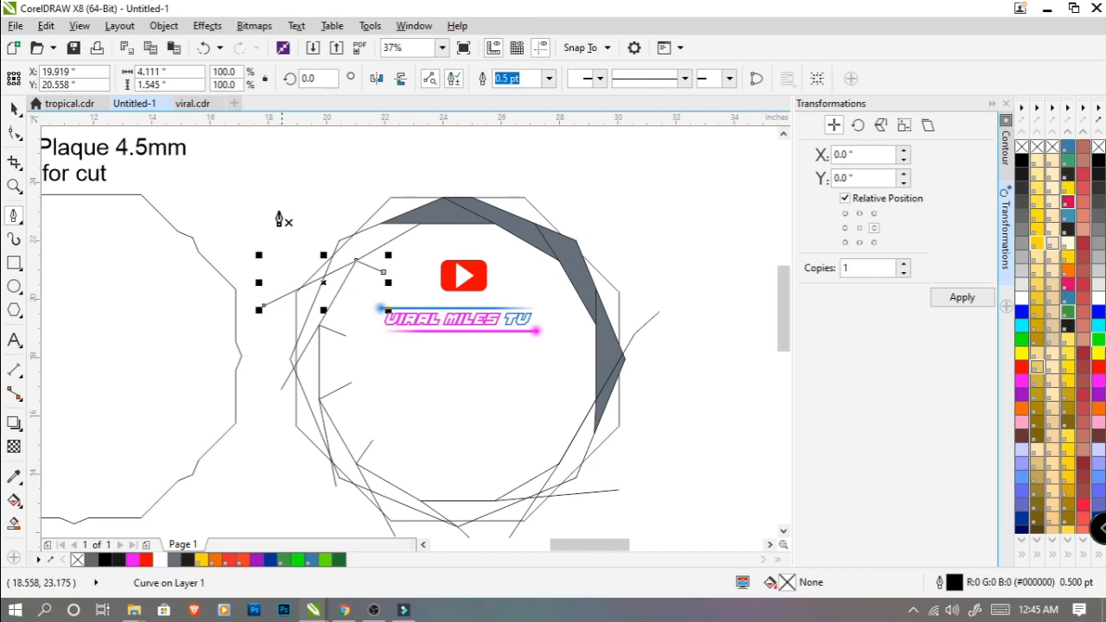
# Step: Smart-fill the two segments between the inner and outer polygons at the upper left with the grey fill
pyautogui.click(14, 524)
pyautogui.click(361, 254)
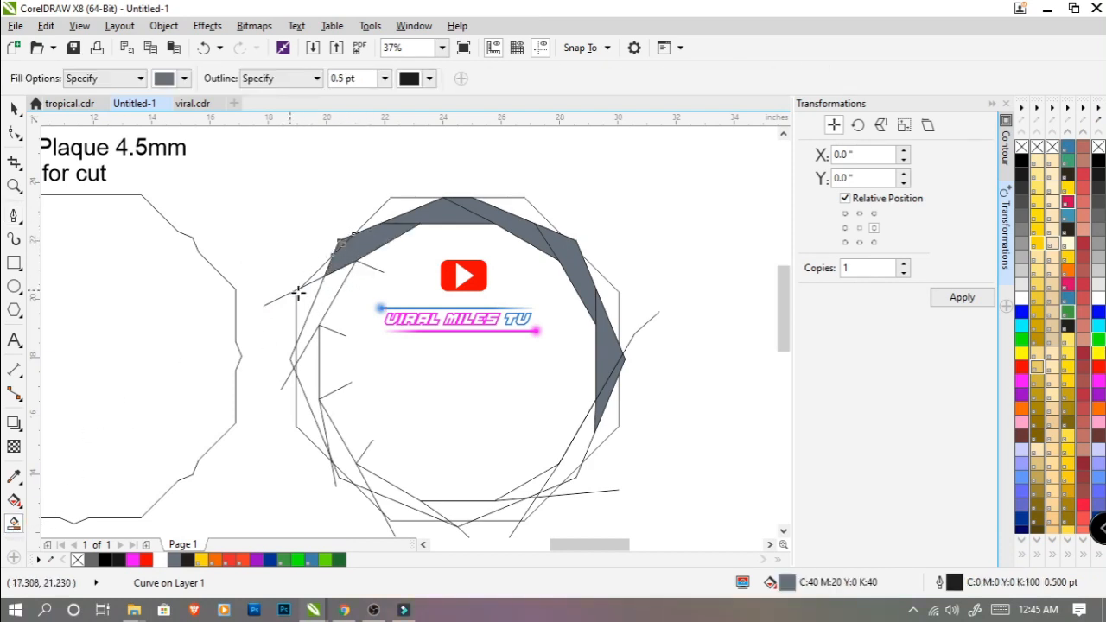
pyautogui.click(328, 294)
# Step: Combine the two grey pieces of the upper-left segment and delete the Pen line crossing beside them
pyautogui.click(14, 110)
pyautogui.scroll(2, 374, 251)
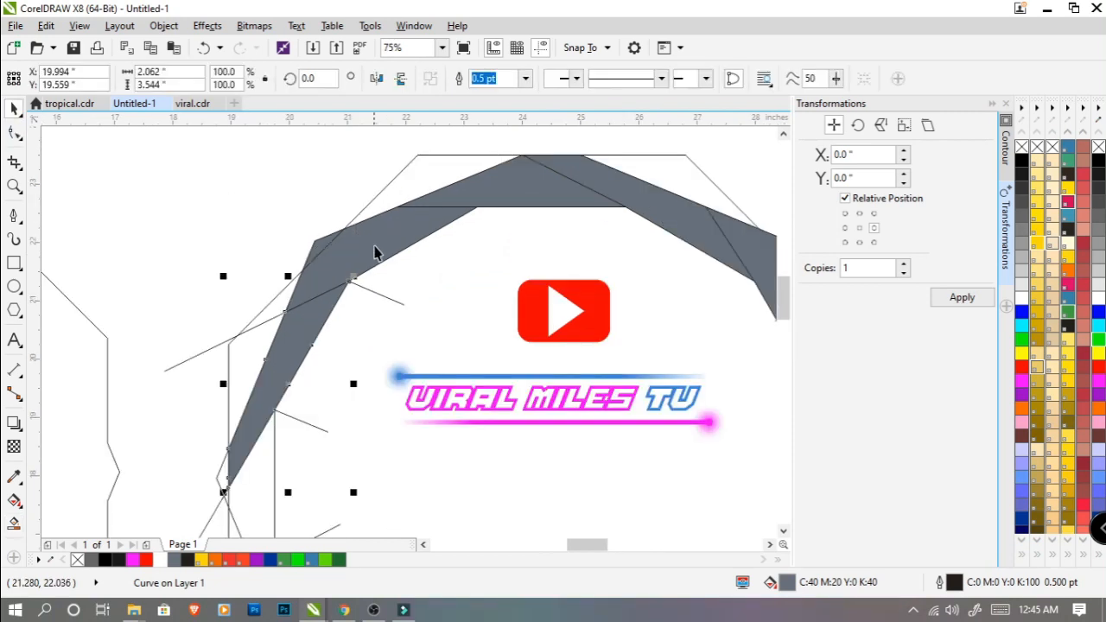
pyautogui.keyDown('shift'); pyautogui.click(316, 242); pyautogui.keyUp('shift')
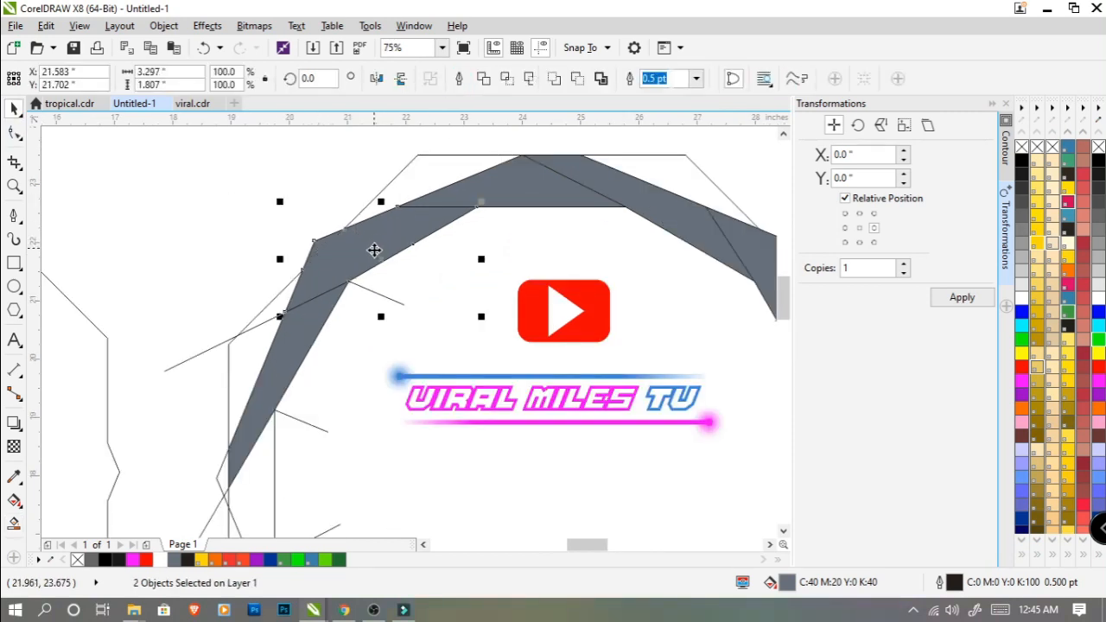
pyautogui.hotkey('ctrl', 'l')
pyautogui.scroll(-2, 374, 251)
pyautogui.click(368, 345)
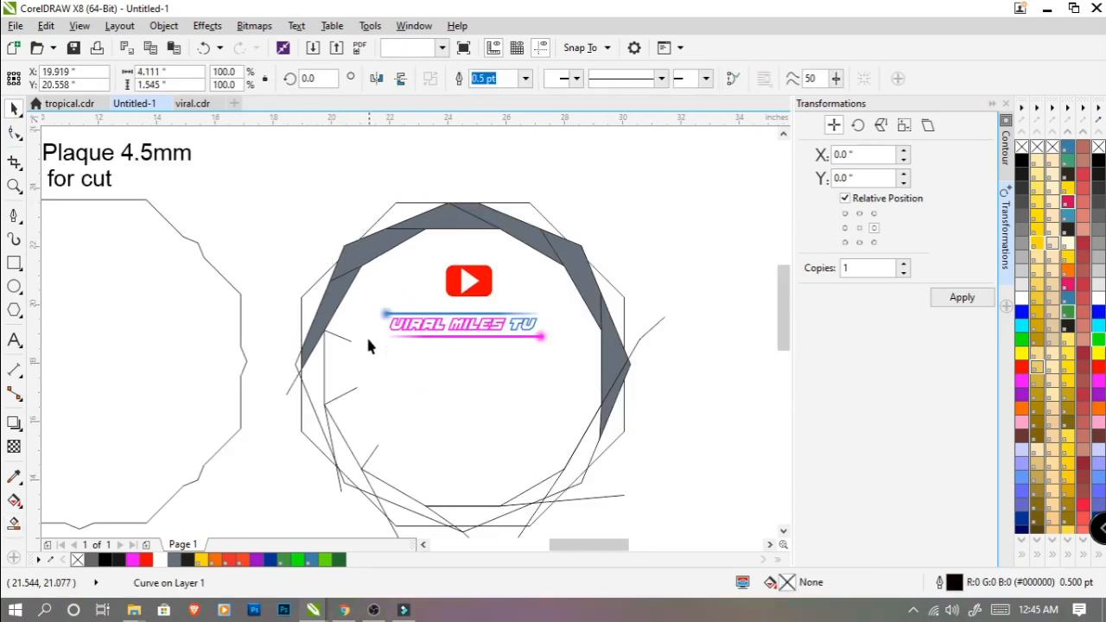
# Step: Smart-fill the small tip at the polygons' far-left corner and weld it to the grey segment above it
pyautogui.scroll(-1, 358, 298)
pyautogui.scroll(1, 320, 309)
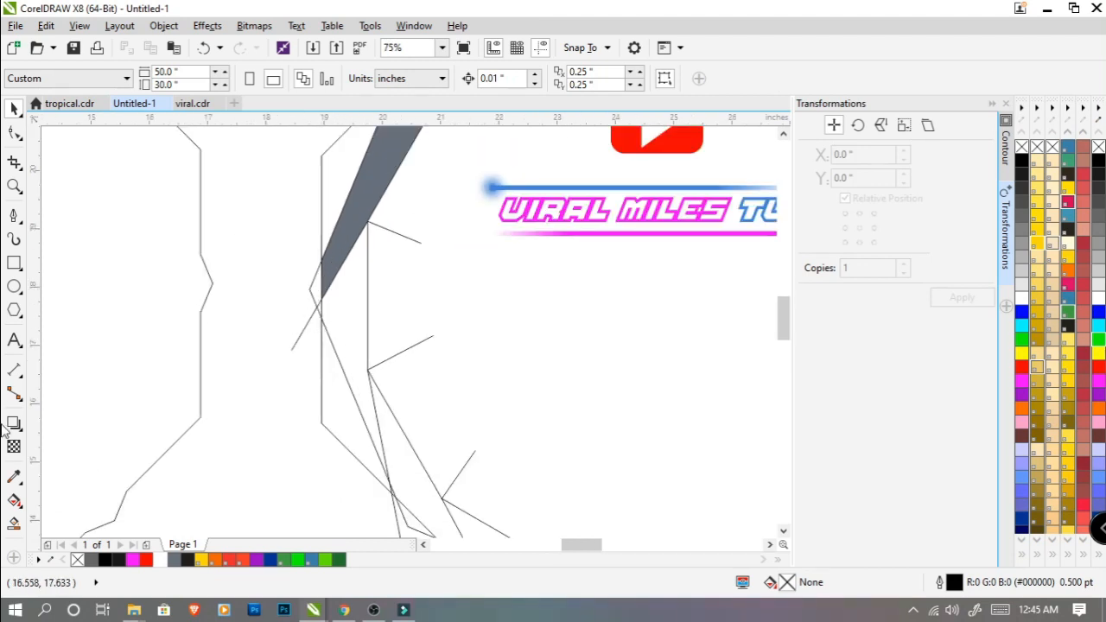
pyautogui.click(13, 523)
pyautogui.click(316, 288)
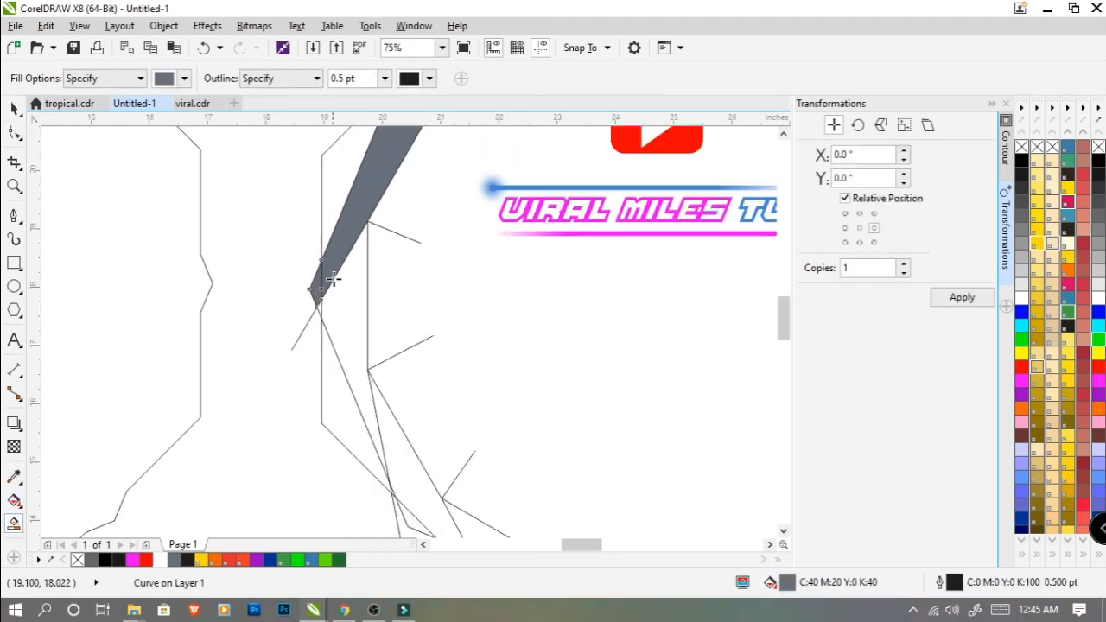
pyautogui.click(14, 109)
pyautogui.keyDown('shift'); pyautogui.click(365, 197); pyautogui.keyUp('shift')
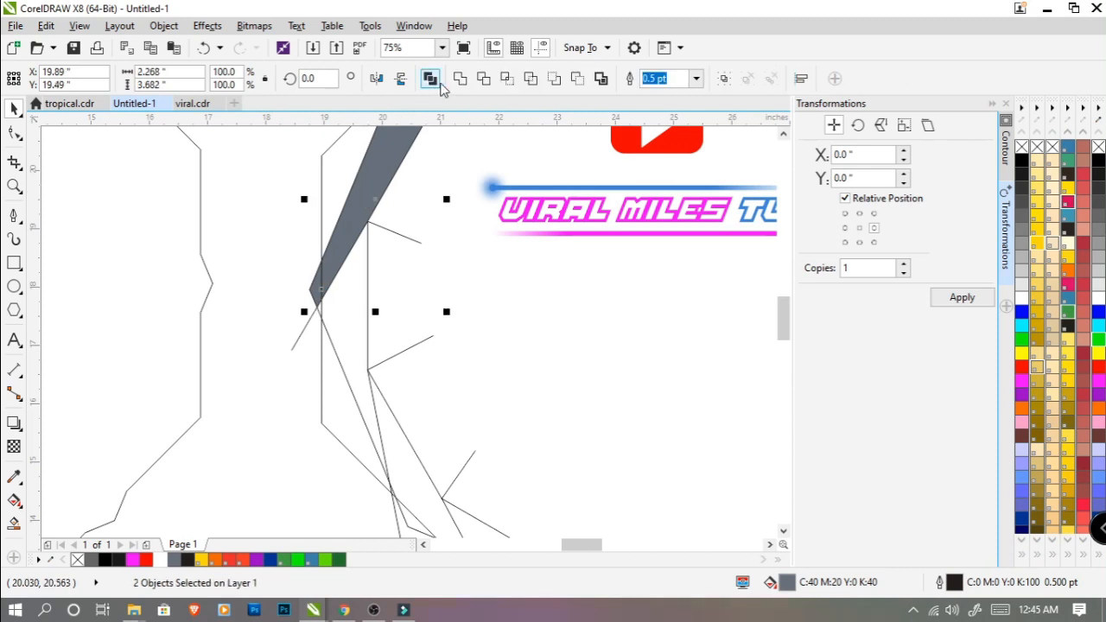
pyautogui.click(459, 79)
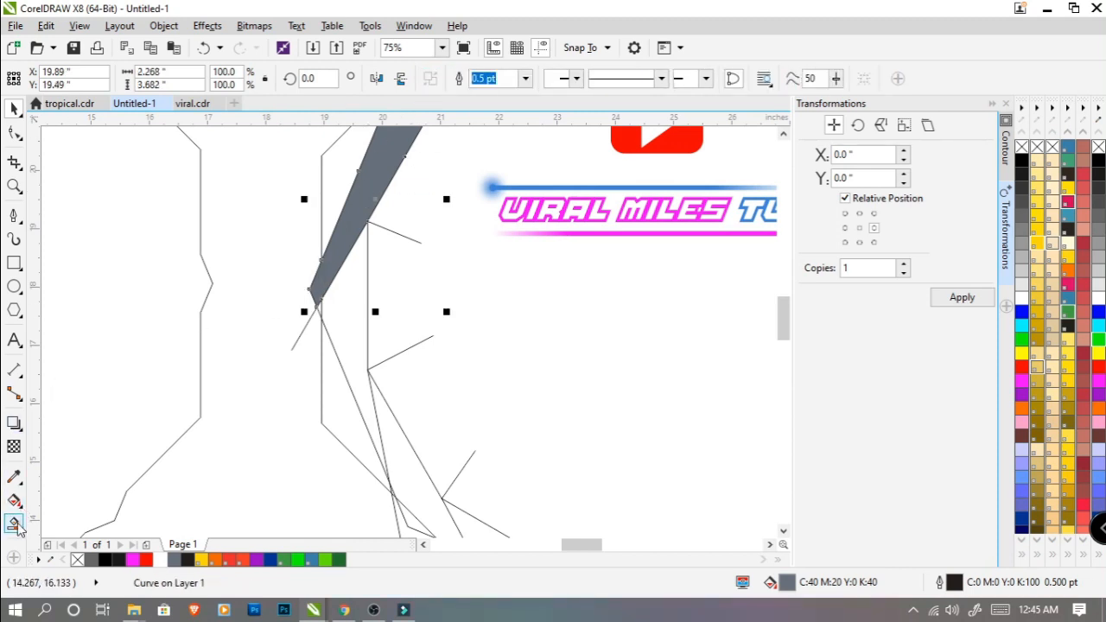
# Step: Smart-fill the segment along the inner polygon's left edge and weld it with the small piece at its outer edge
pyautogui.click(14, 522)
pyautogui.scroll(1, 316, 301)
pyautogui.scroll(-1, 334, 311)
pyautogui.click(344, 317)
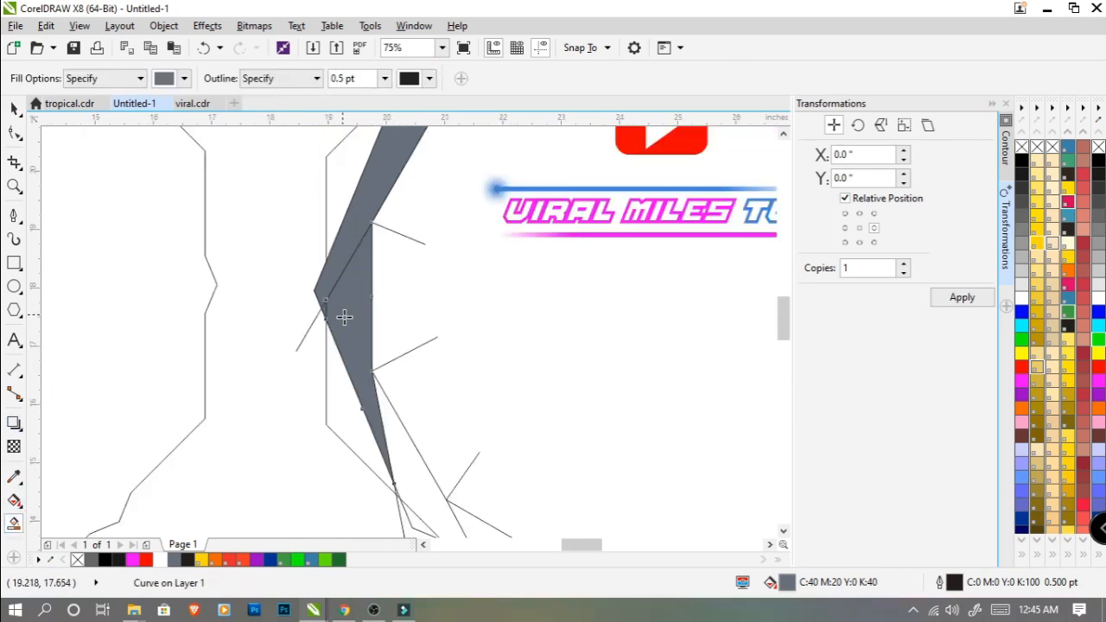
pyautogui.click(14, 109)
pyautogui.moveTo(266, 257); pyautogui.dragTo(339, 325)
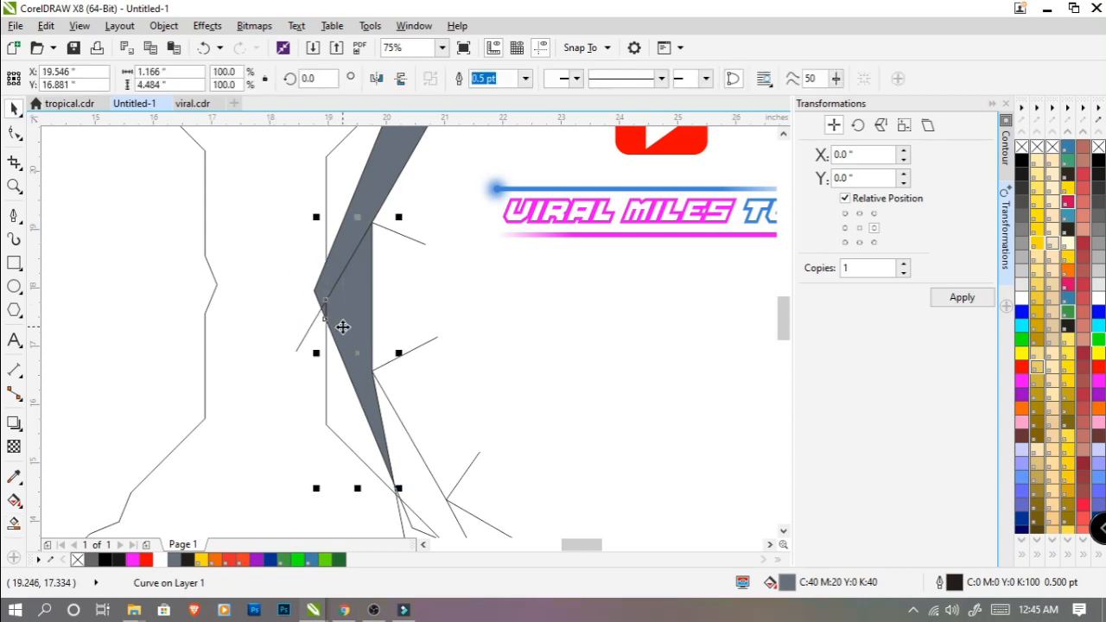
pyautogui.click(460, 78)
# Step: Delete the Pen line running through the inner polygon's upper-left corner between the two welded grey segments
pyautogui.click(304, 326)
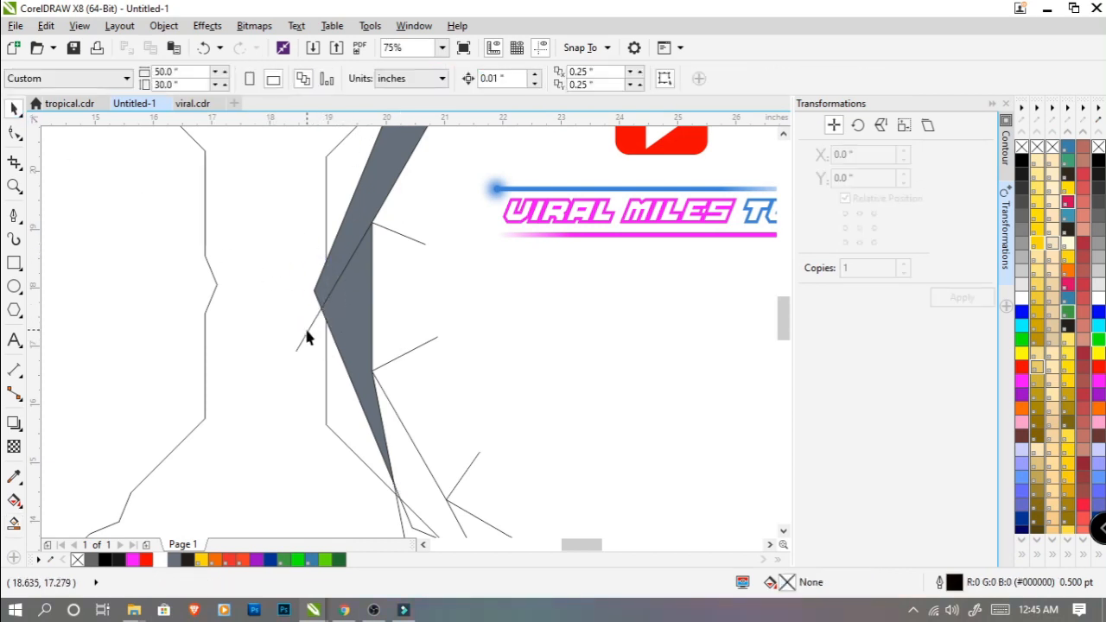
pyautogui.click(327, 320)
pyautogui.press('Delete')
pyautogui.scroll(-1, 353, 295)
pyautogui.moveTo(376, 361); pyautogui.dragTo(332, 292)
pyautogui.scroll(1, 332, 291)
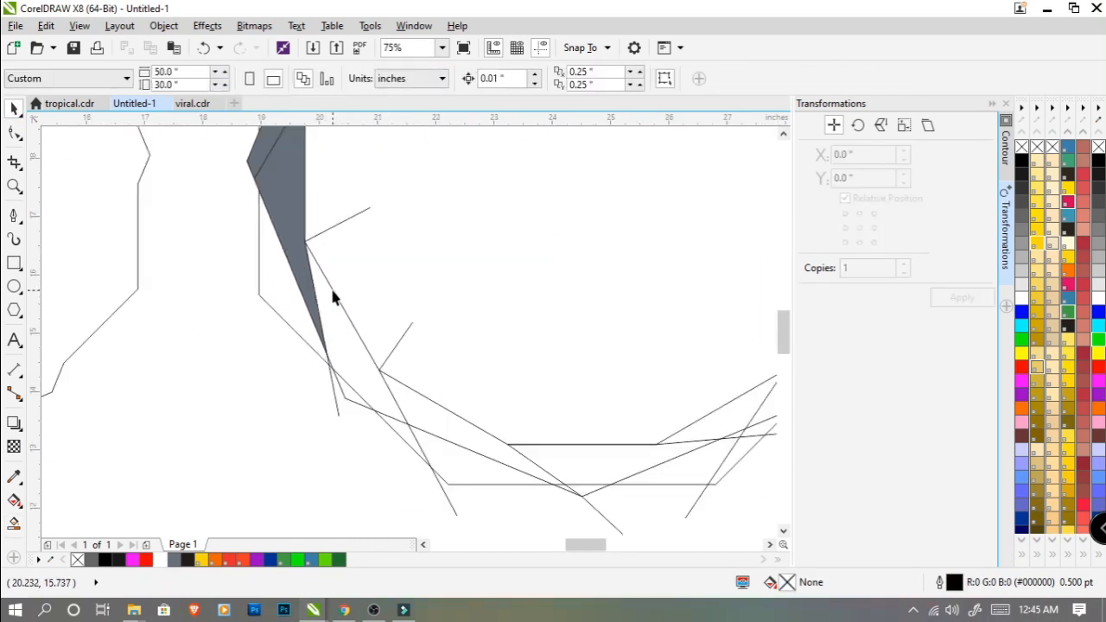
# Step: Smart-fill the lower-left segment along the inner polygon's edge and the small corner piece at its outer end
pyautogui.scroll(-1, 331, 401)
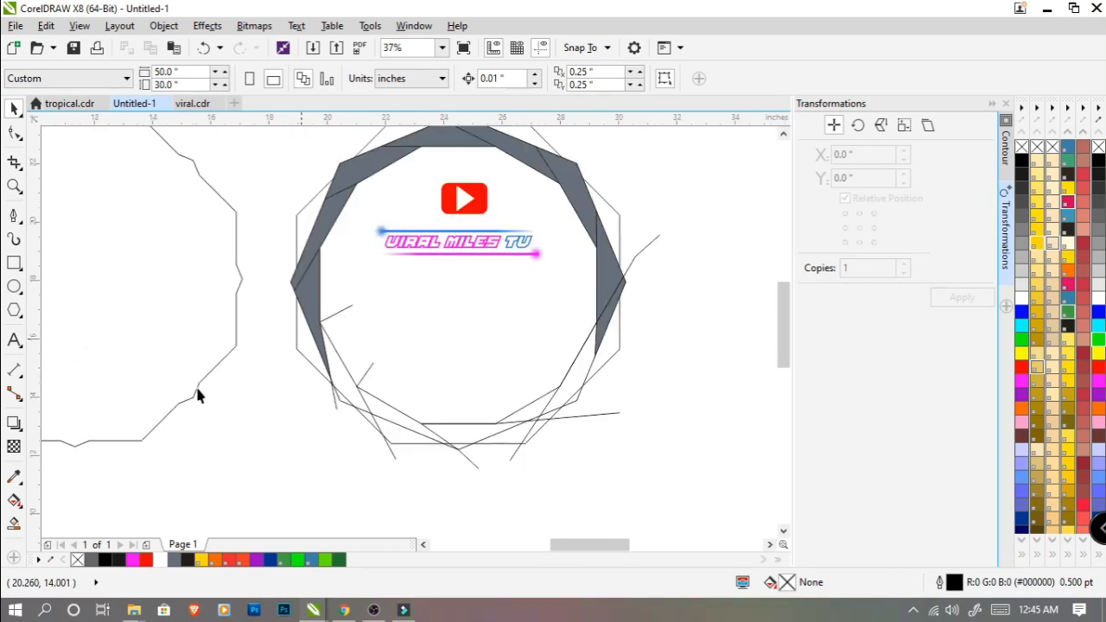
pyautogui.click(14, 523)
pyautogui.click(336, 382)
pyautogui.scroll(1, 336, 392)
pyautogui.press('space')
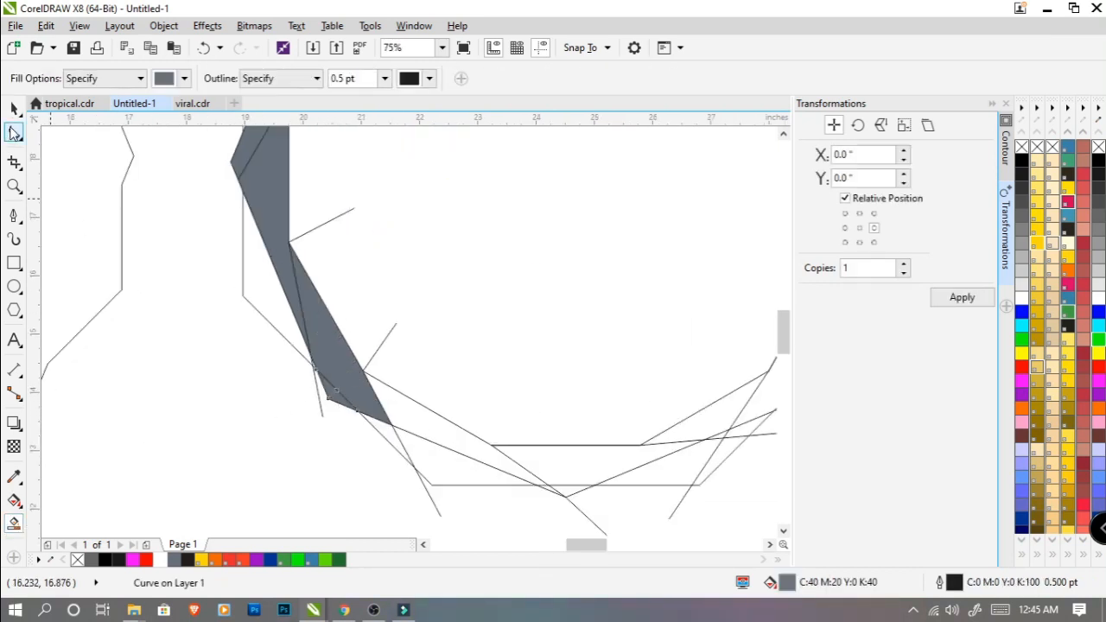
pyautogui.keyDown('shift'); pyautogui.click(299, 294); pyautogui.keyUp('shift')
pyautogui.click(462, 79)
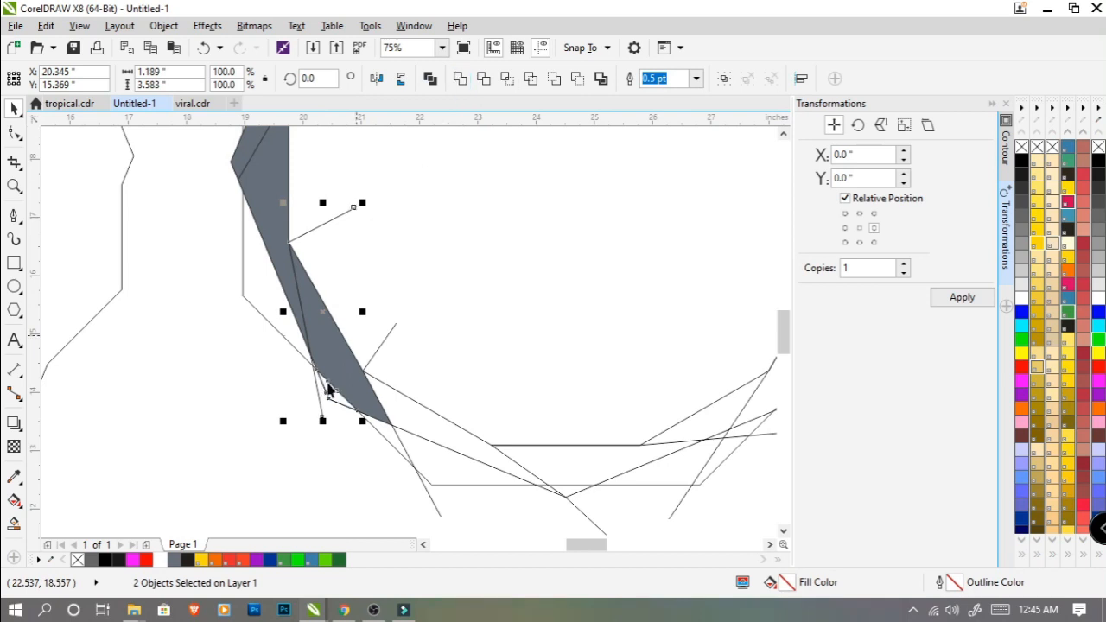
pyautogui.hotkey('ctrl', 'z')
# Step: Weld the small outer corner piece to the lower-left grey segment
pyautogui.click(336, 452)
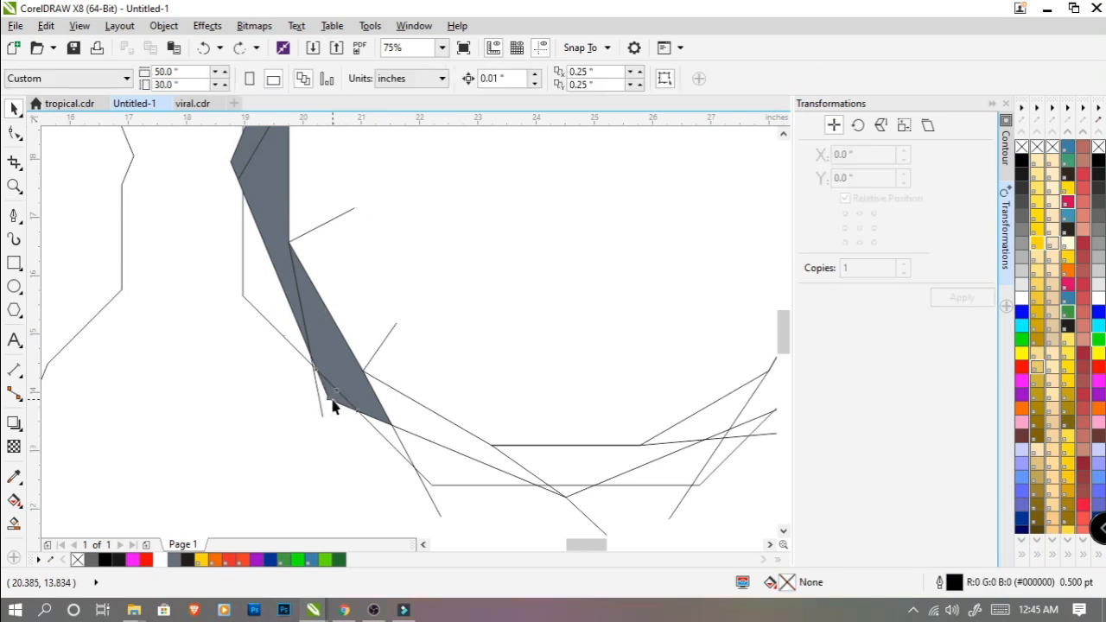
pyautogui.click(342, 422)
pyautogui.moveTo(342, 422); pyautogui.dragTo(344, 368)
pyautogui.keyDown('shift'); pyautogui.click(337, 342); pyautogui.keyUp('shift')
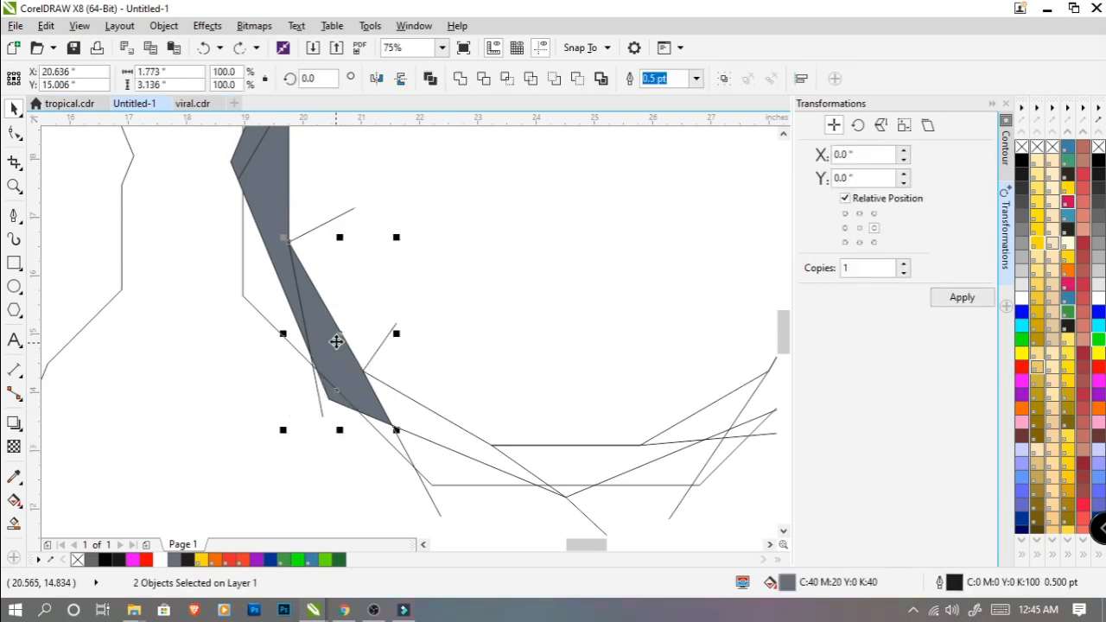
pyautogui.click(459, 78)
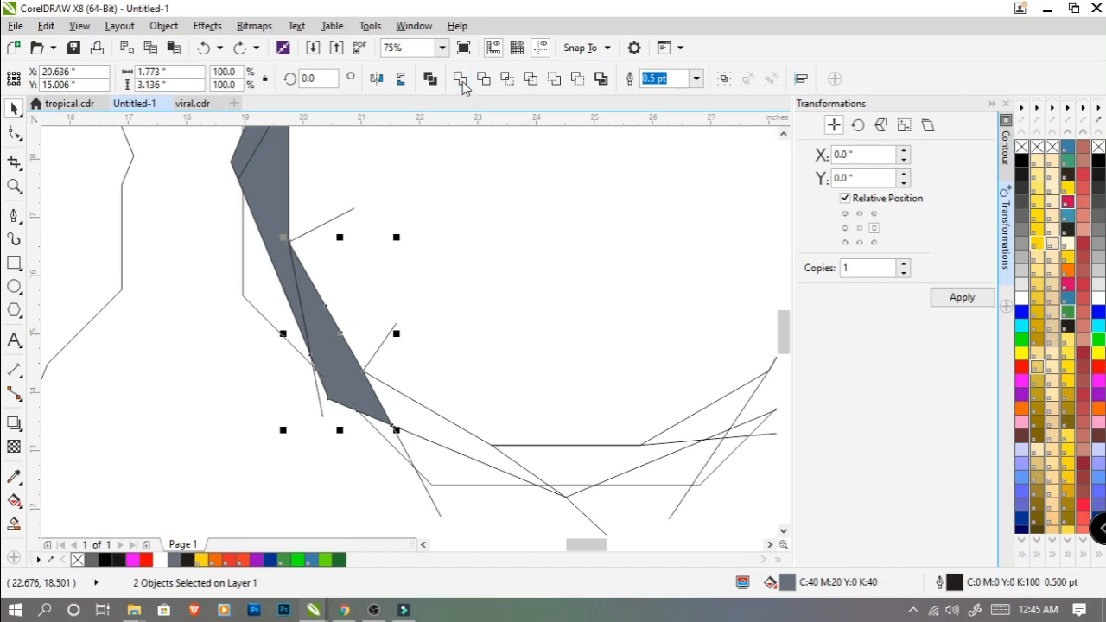
# Step: Delete the Pen line crossing the upper end of the welded lower-left segment
pyautogui.click(321, 404)
pyautogui.press('Delete')
pyautogui.moveTo(336, 369); pyautogui.dragTo(242, 406)
pyautogui.hotkey('ctrl', 'z')
pyautogui.scroll(-1, 314, 359)
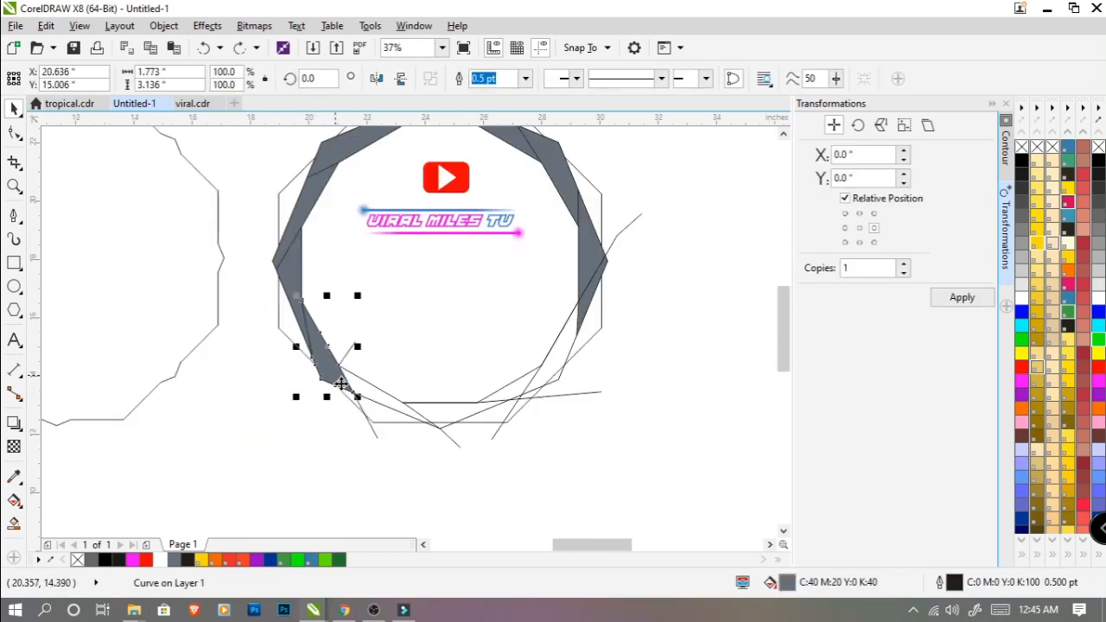
# Step: Smart-fill the segment from the inner polygon's lower-left corner toward the bottom tip and delete the Pen line crossing its upper end
pyautogui.moveTo(358, 403); pyautogui.dragTo(300, 354)
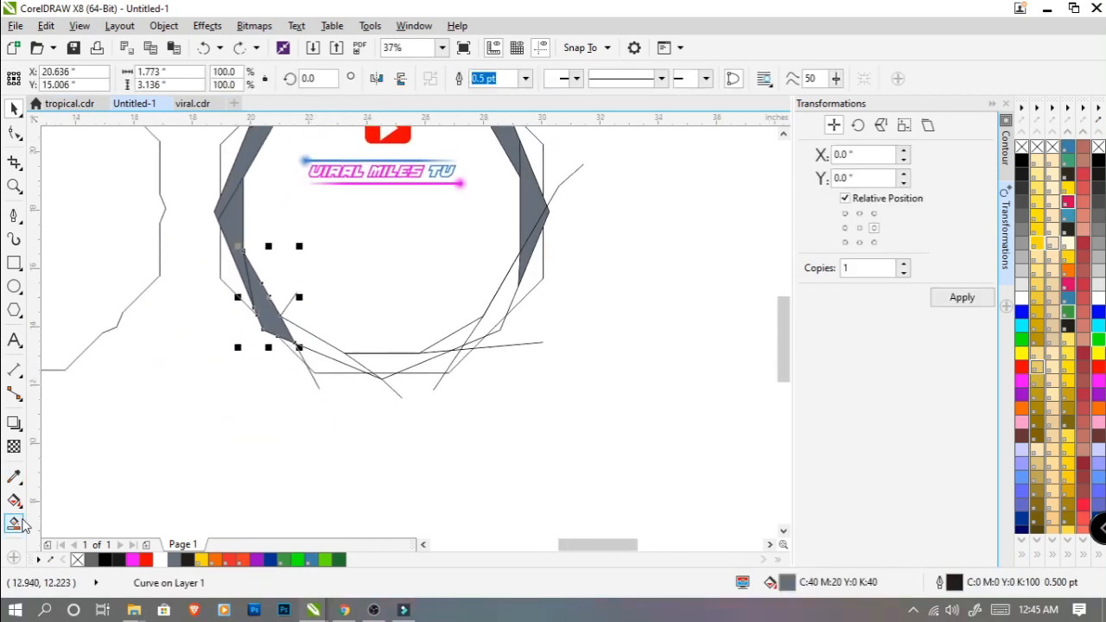
pyautogui.click(21, 524)
pyautogui.click(326, 352)
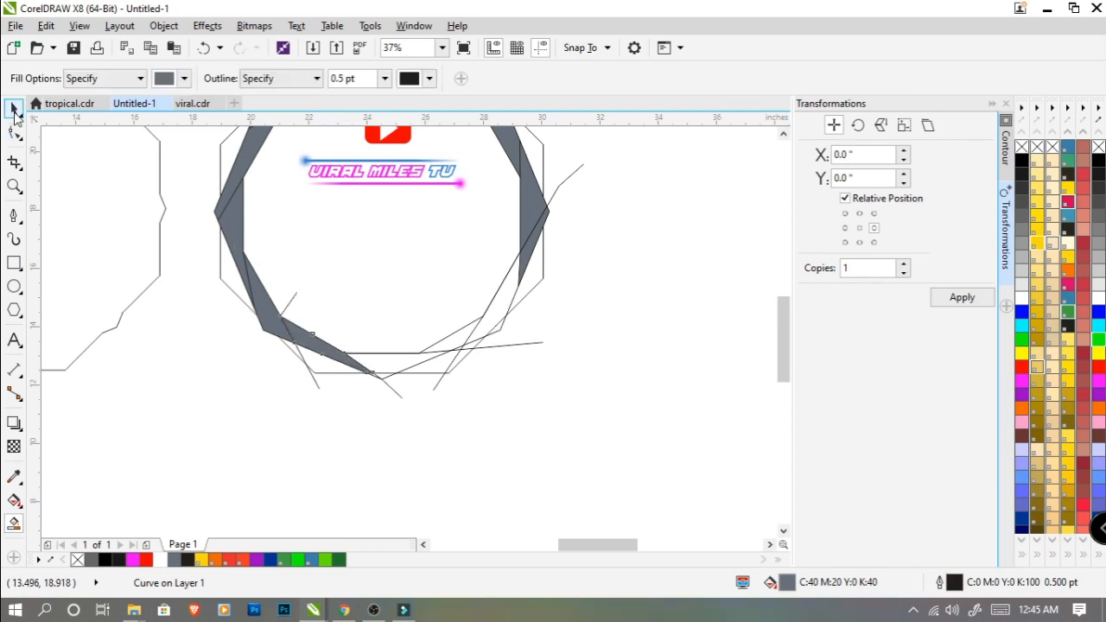
pyautogui.click(15, 113)
pyautogui.click(176, 359)
pyautogui.click(292, 297)
pyautogui.press('Delete')
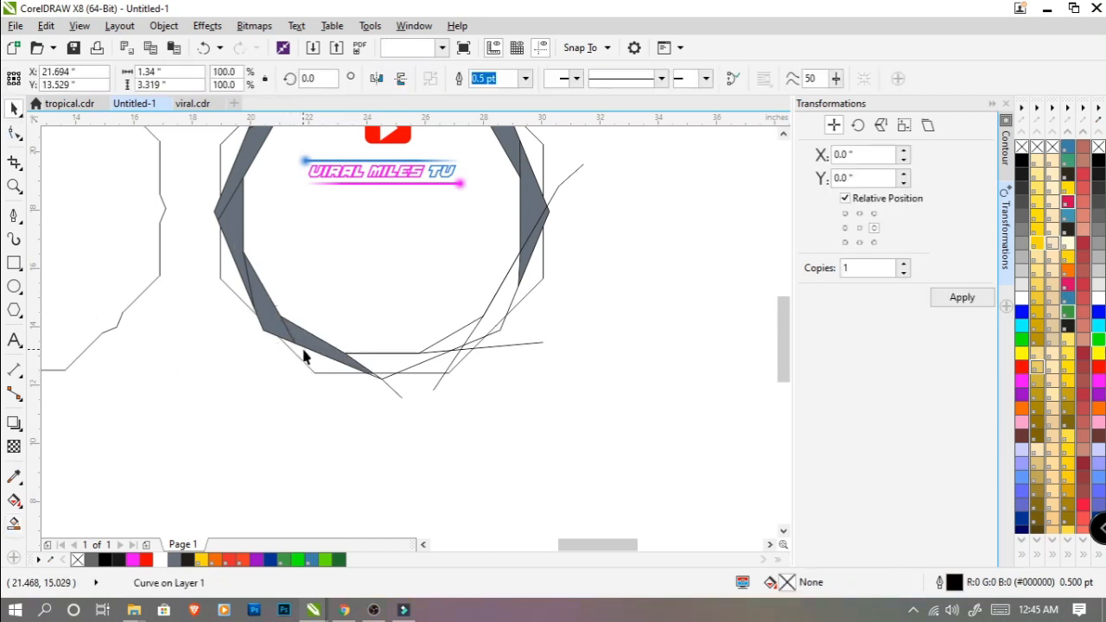
# Step: Smart-fill the two small pieces at the polygons' bottom tip and the segment along the inner polygon's bottom edge
pyautogui.click(358, 360)
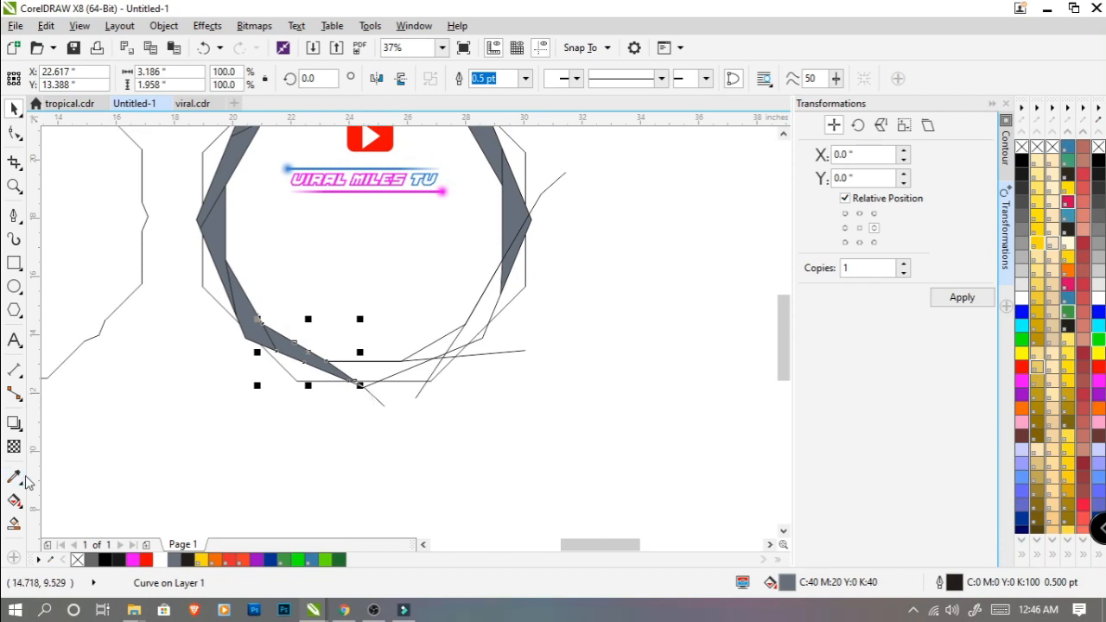
pyautogui.click(15, 525)
pyautogui.scroll(2, 393, 388)
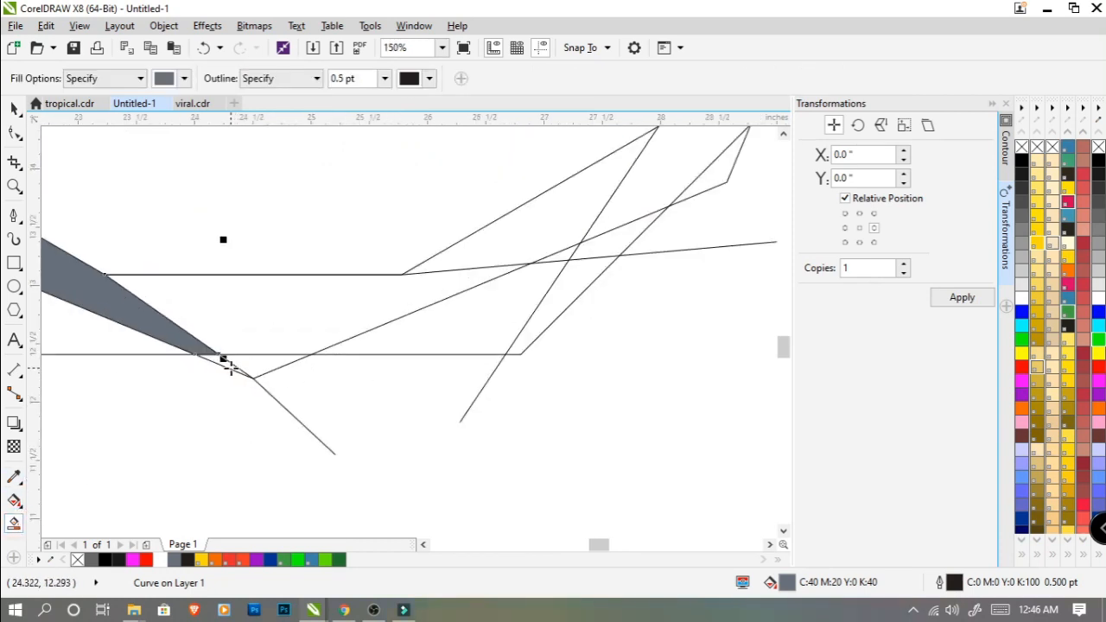
pyautogui.click(229, 368)
pyautogui.click(268, 365)
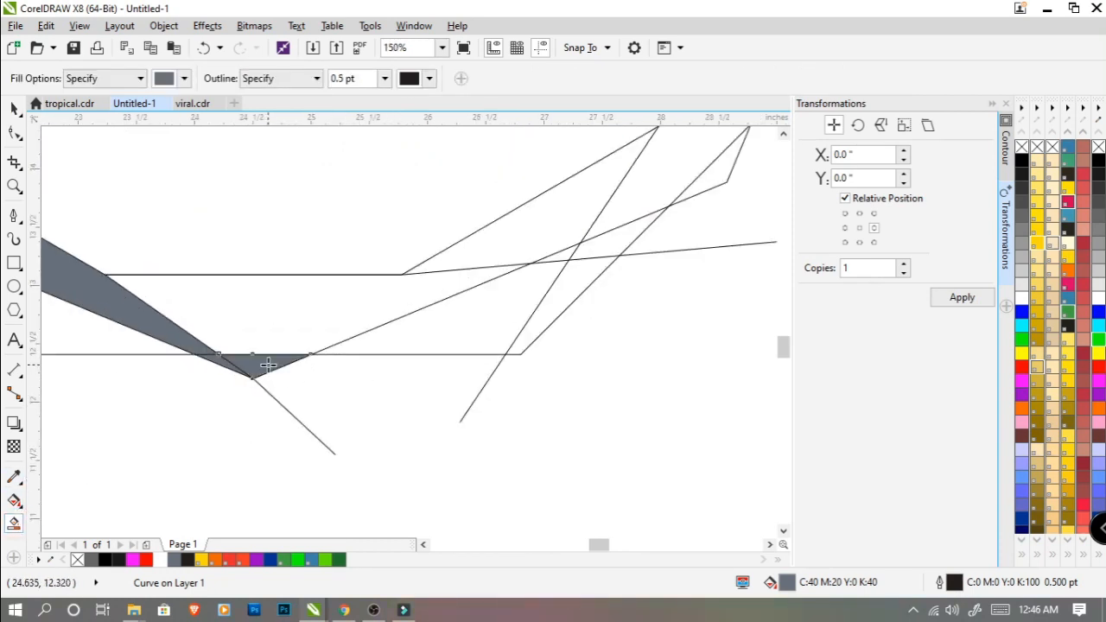
pyautogui.click(327, 308)
# Step: Weld each small bottom-tip piece to its adjoining grey segment, one along the bottom edge and one to its left
pyautogui.press('space')
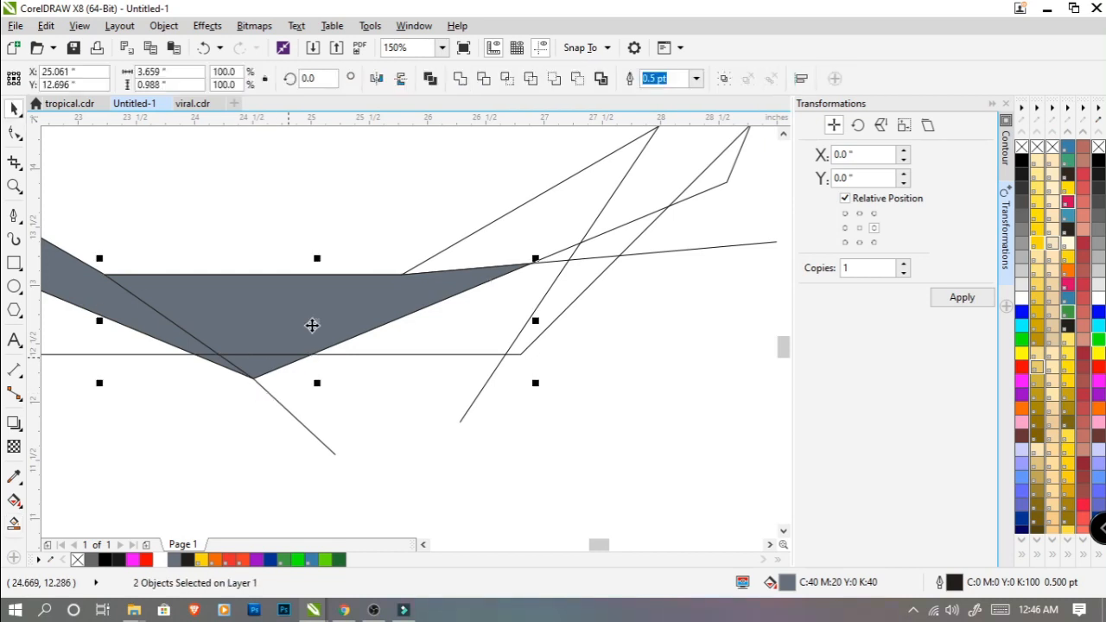
pyautogui.hscroll(-3, 314, 326)
pyautogui.click(358, 375)
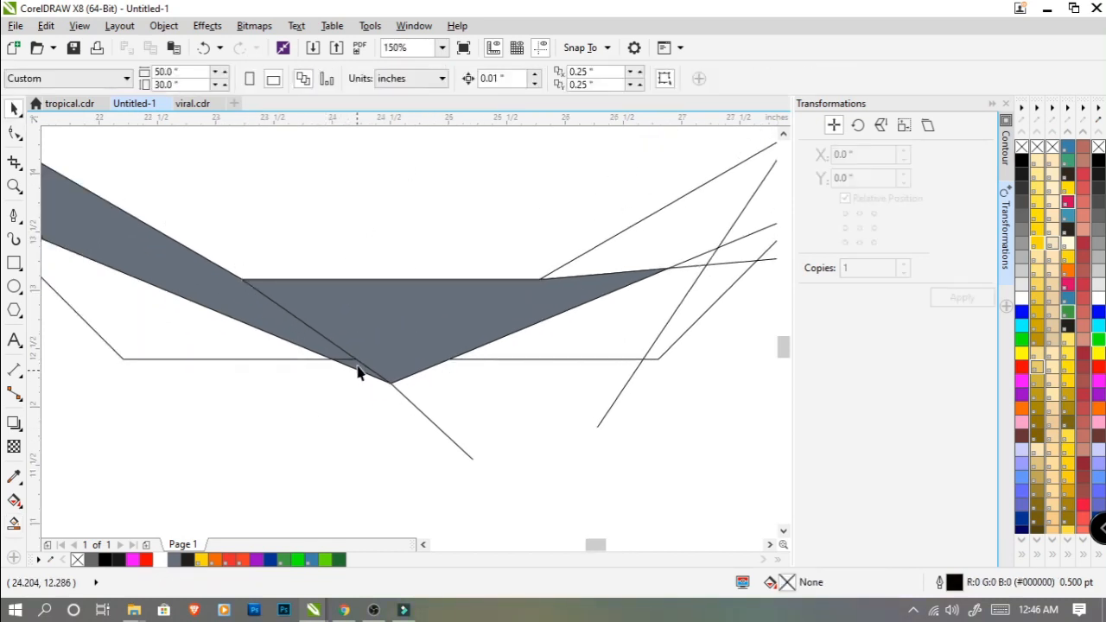
pyautogui.keyDown('shift'); pyautogui.click(248, 315); pyautogui.keyUp('shift')
pyautogui.click(460, 84)
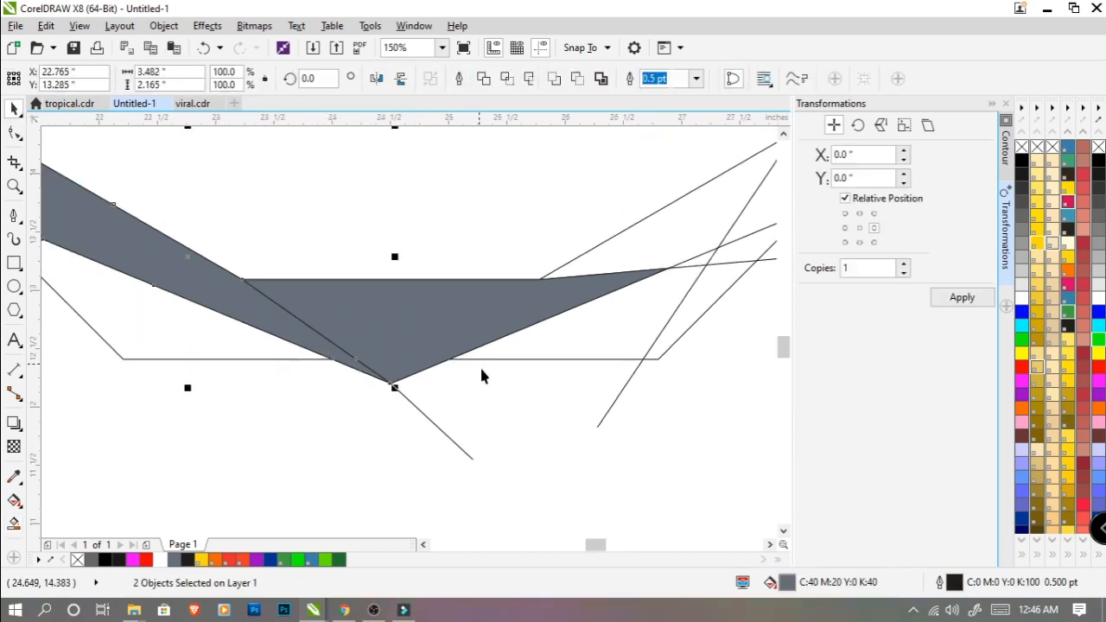
# Step: Delete the Pen line running along the bottom segment and past the polygons' bottom tip
pyautogui.scroll(-2, 482, 377)
pyautogui.click(491, 402)
pyautogui.click(476, 394)
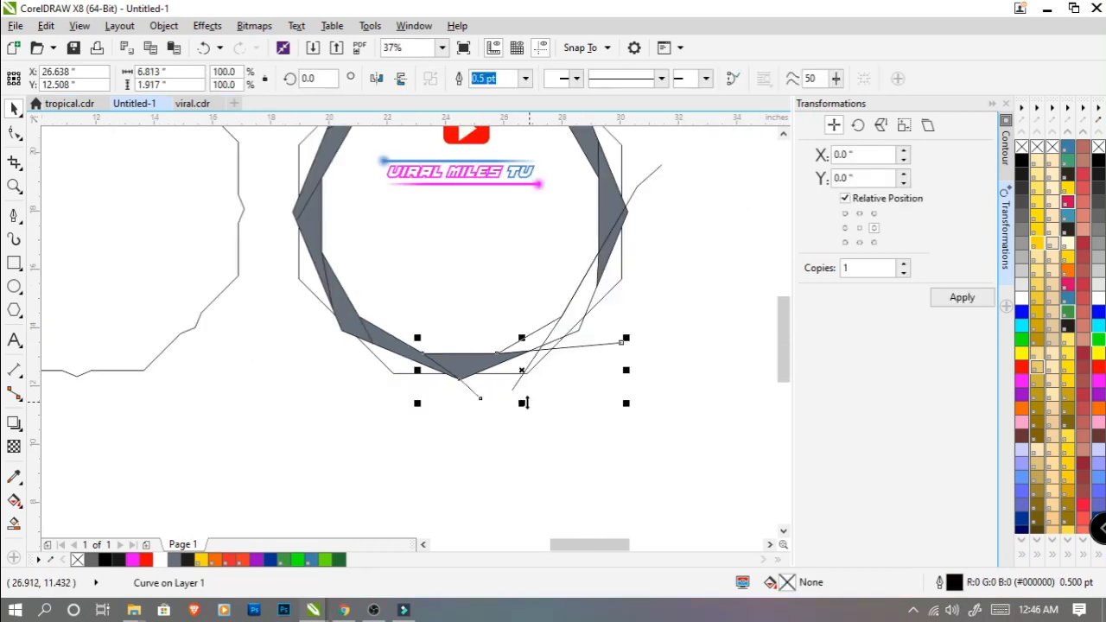
pyautogui.moveTo(525, 403); pyautogui.dragTo(466, 475)
pyautogui.press('Delete')
pyautogui.scroll(1, 467, 396)
pyautogui.click(14, 525)
pyautogui.click(455, 425)
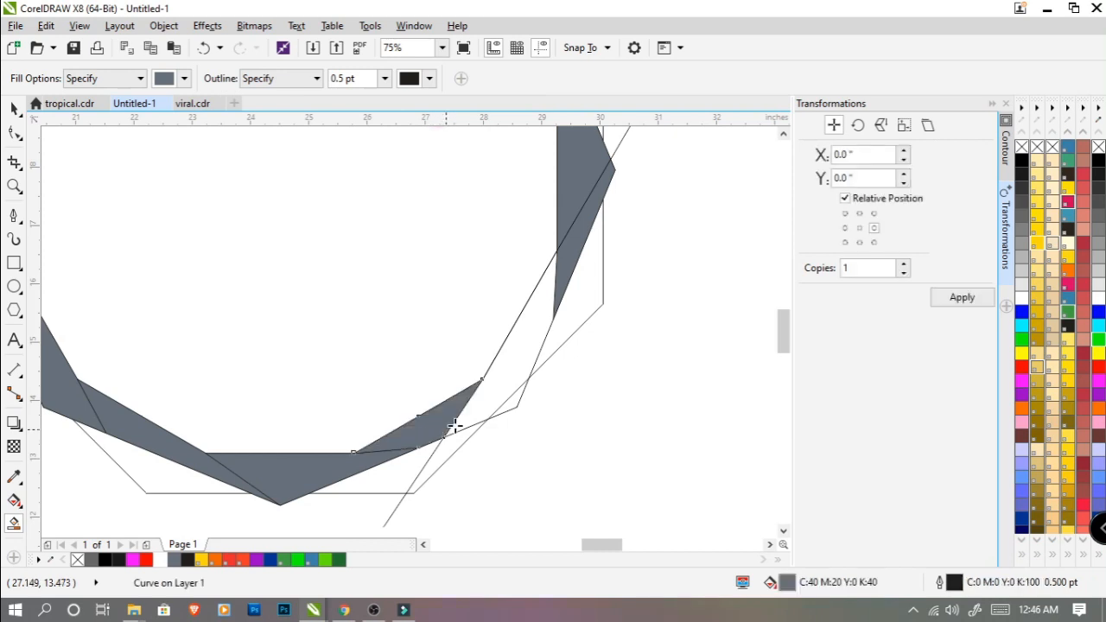
pyautogui.scroll(-1, 520, 399)
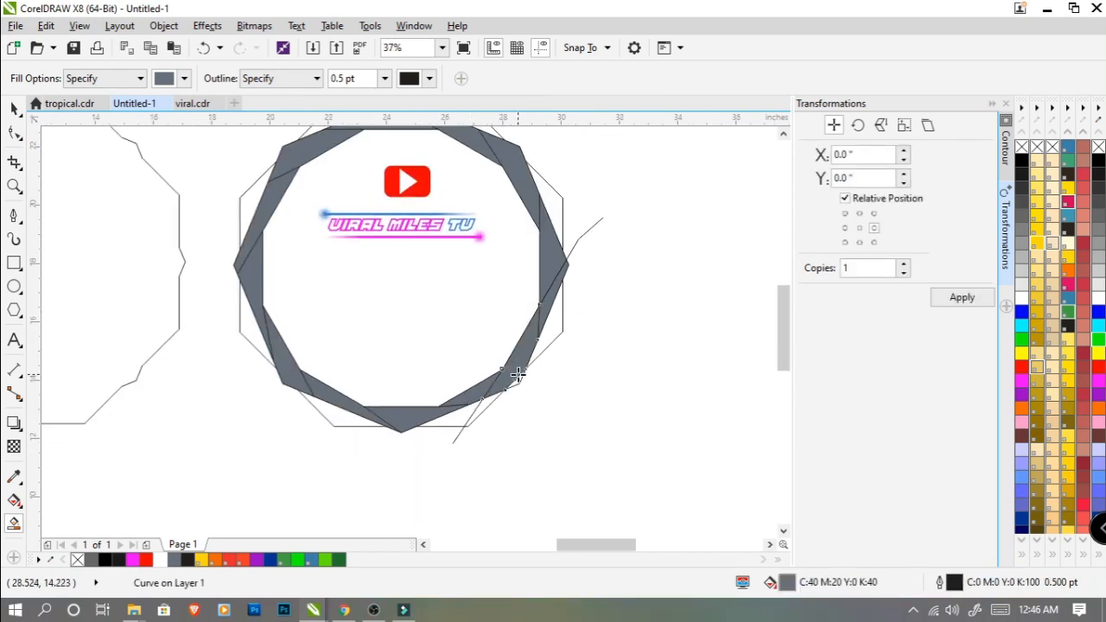
pyautogui.scroll(1, 517, 389)
pyautogui.click(518, 380)
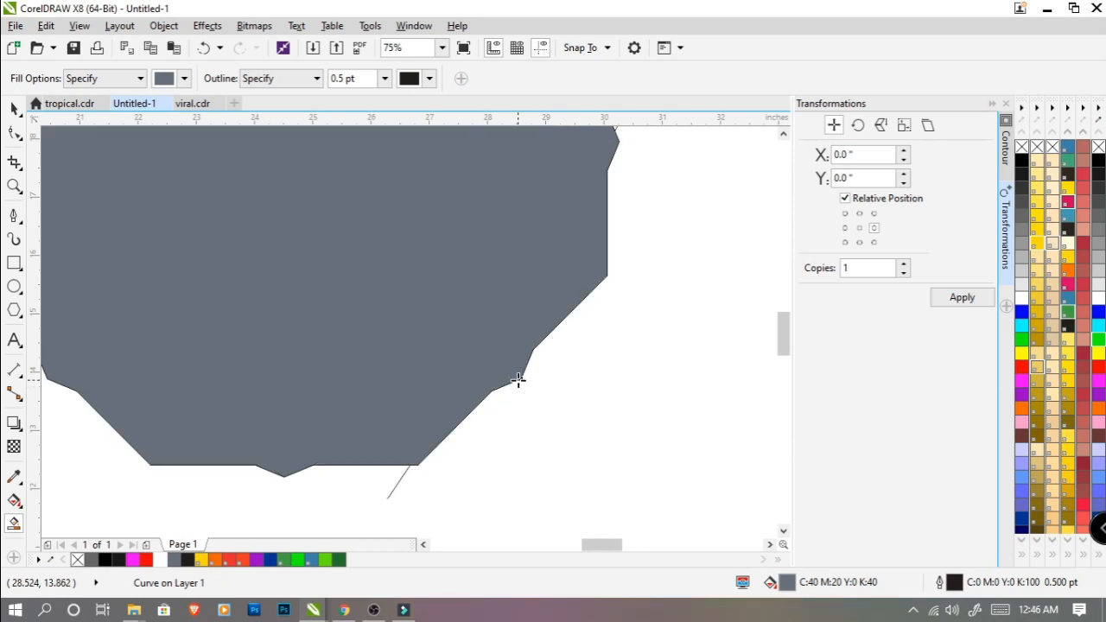
pyautogui.hotkey('ctrl', 'z')
pyautogui.scroll(-1, 521, 381)
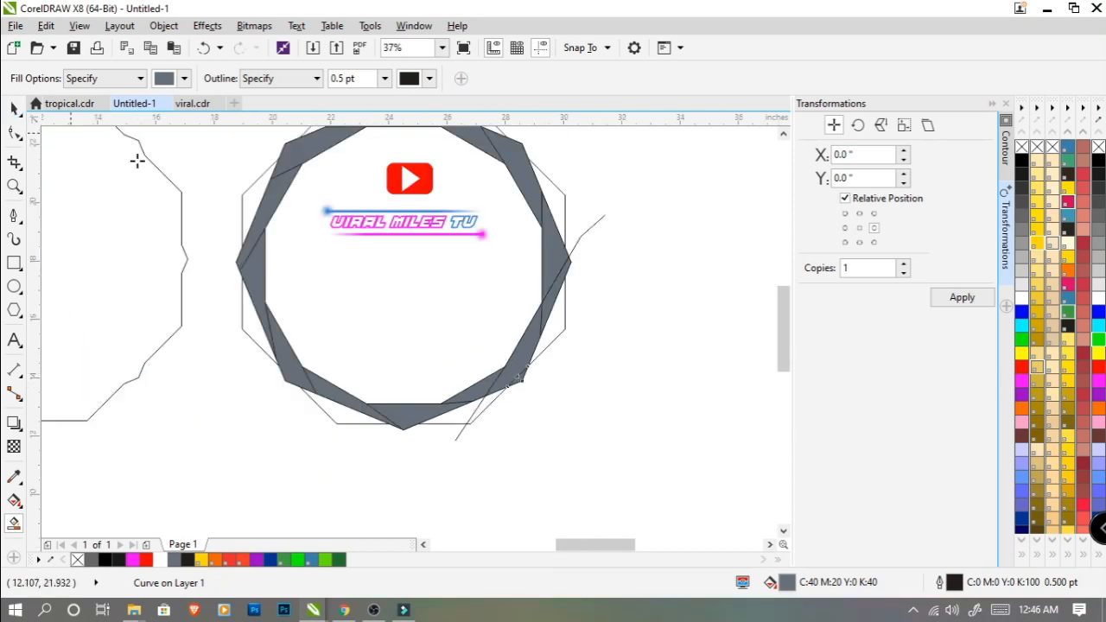
pyautogui.hotkey('ctrl', 'z')
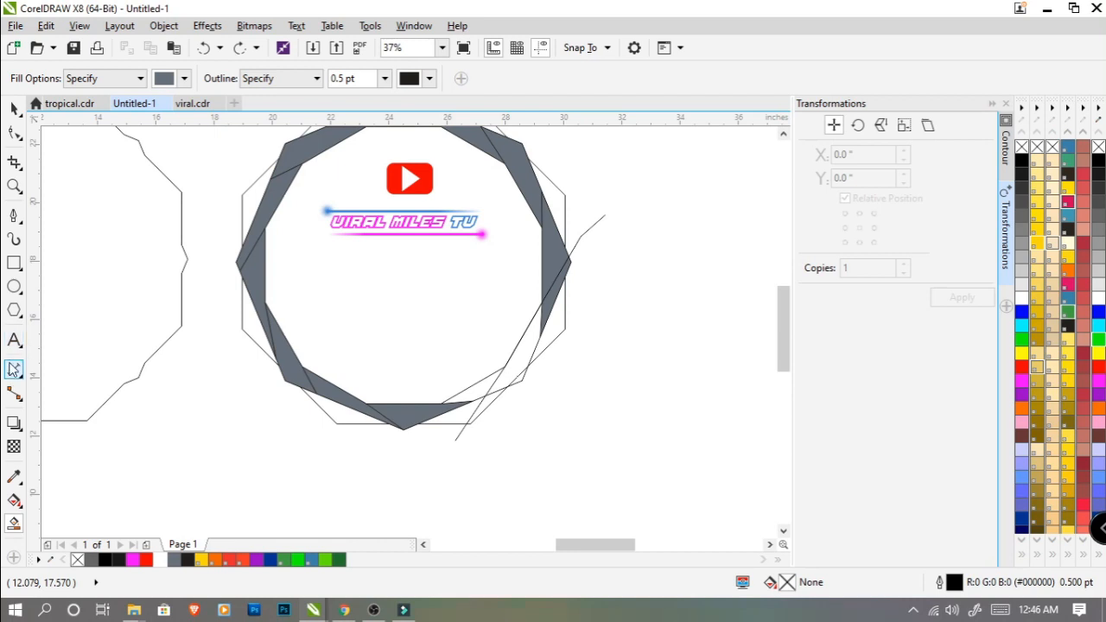
# Step: Draw a Pen line from outside the polygons through the inner polygon's lower-right corner, extending its lower-right edge outward
pyautogui.click(14, 216)
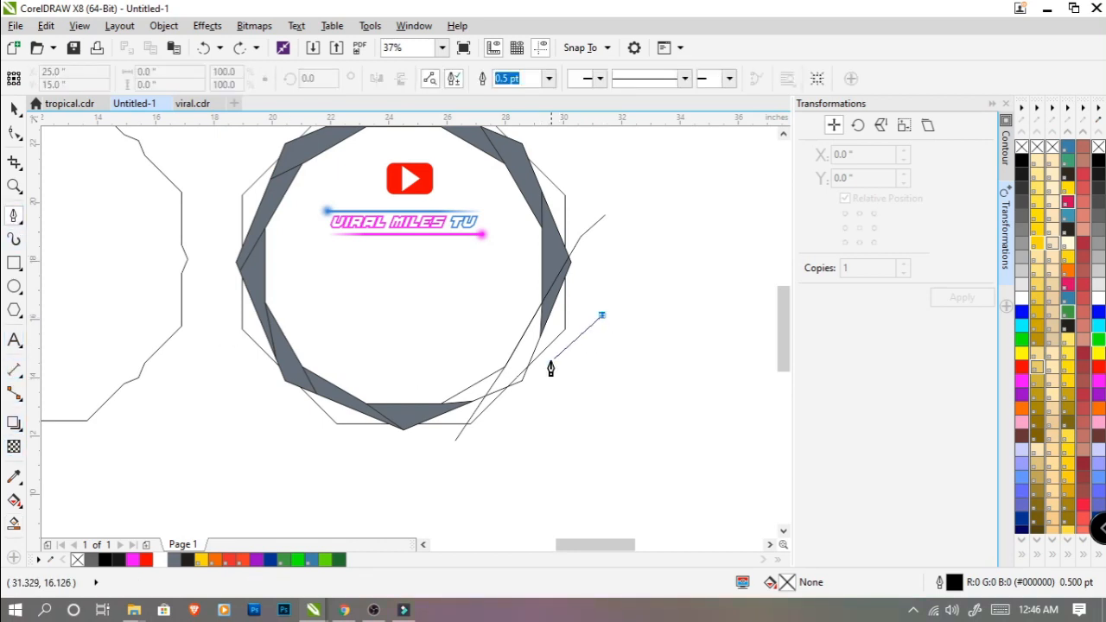
pyautogui.scroll(2, 550, 370)
pyautogui.click(532, 320)
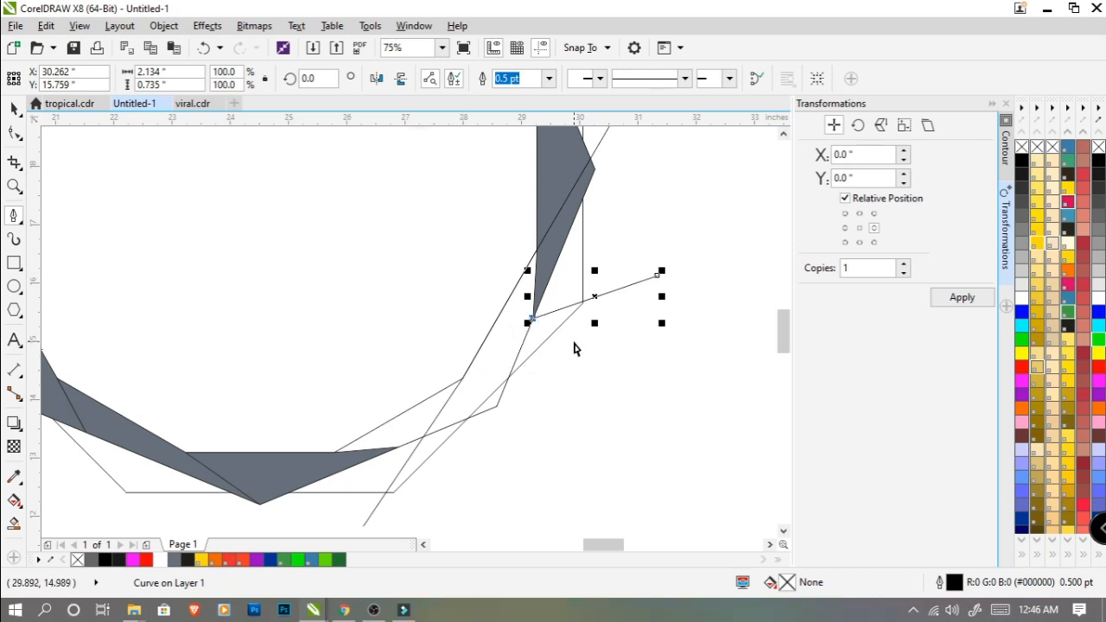
pyautogui.hotkey('ctrl', 'z')
pyautogui.click(632, 313)
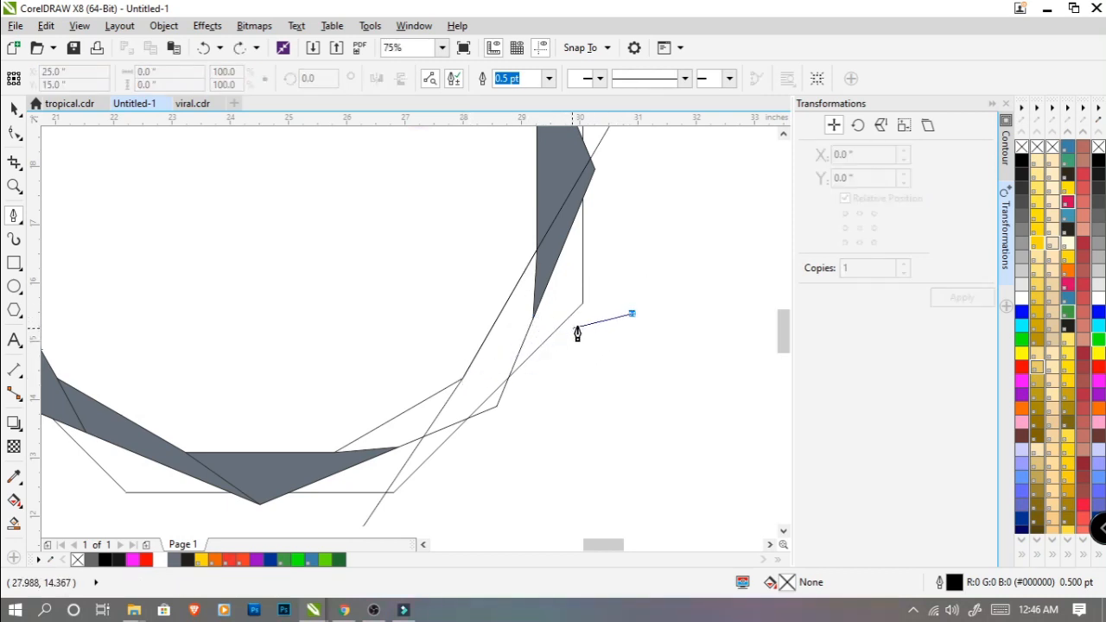
pyautogui.click(460, 381)
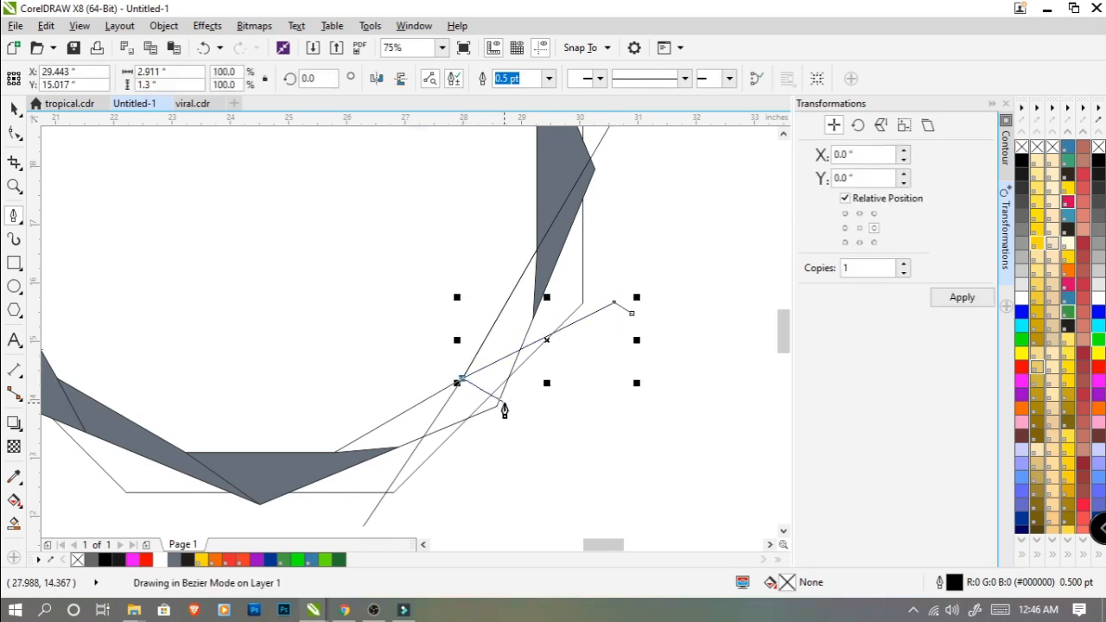
pyautogui.hotkey('ctrl', 'z')
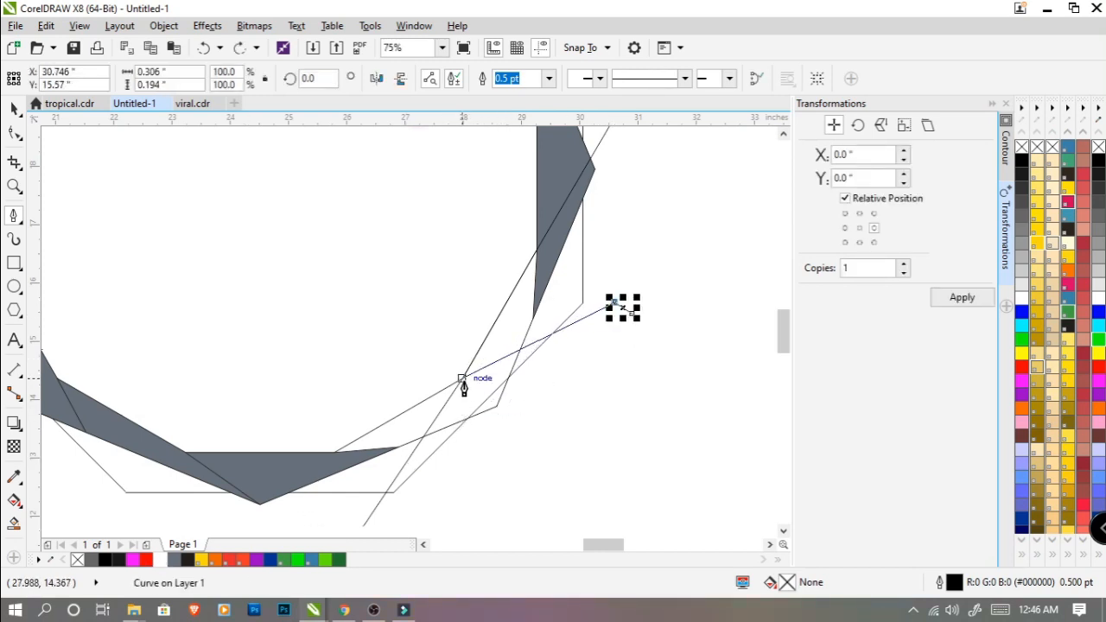
pyautogui.moveTo(462, 380); pyautogui.dragTo(388, 372)
# Step: Smart-fill the three pieces of the lower-right segment below the new Pen line and weld them into one shape
pyautogui.click(14, 524)
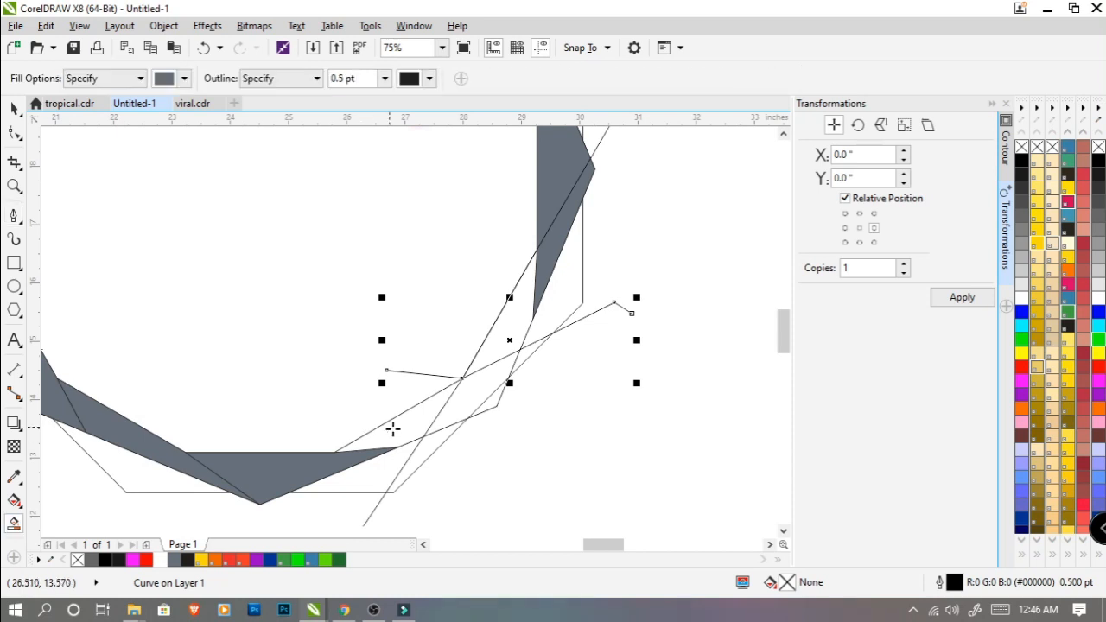
pyautogui.click(390, 430)
pyautogui.click(472, 405)
pyautogui.click(484, 404)
pyautogui.press('space')
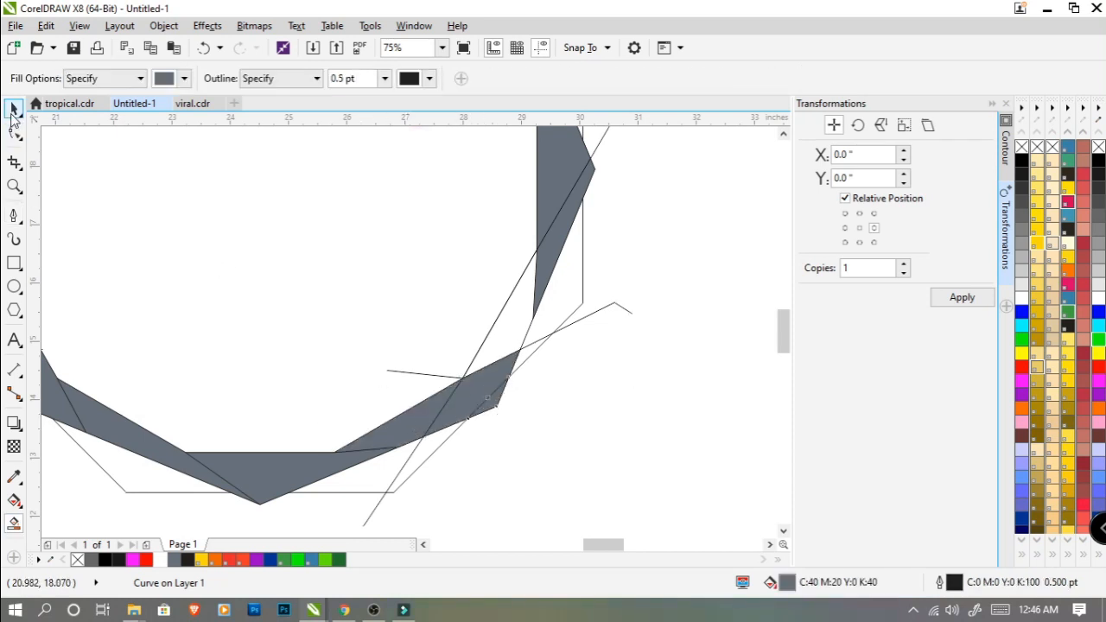
pyautogui.keyDown('shift'); pyautogui.click(410, 421); pyautogui.keyUp('shift')
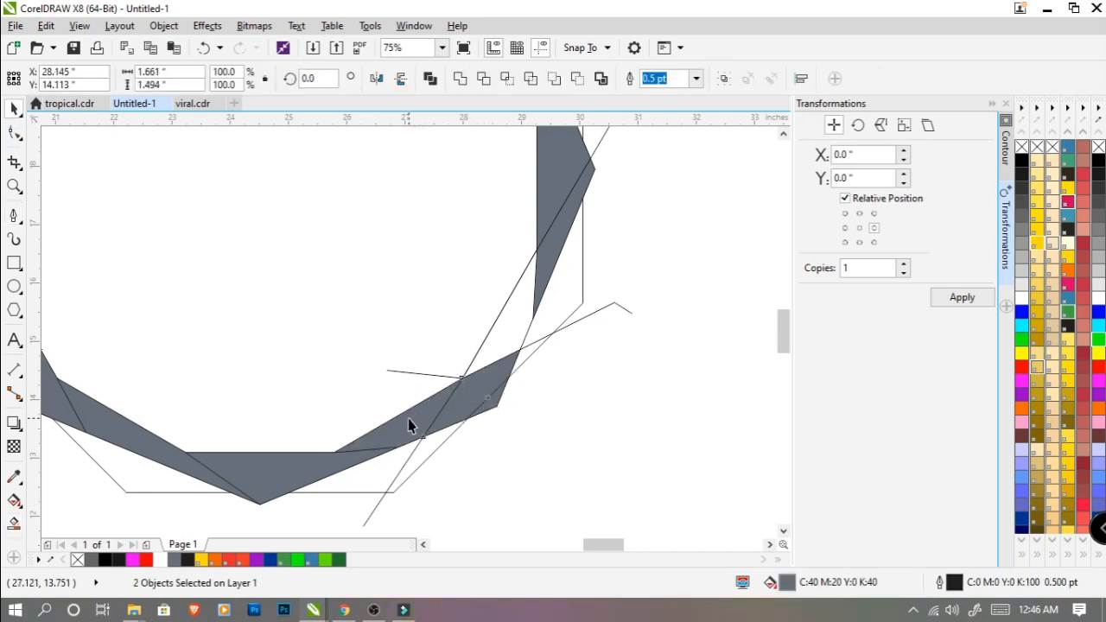
pyautogui.keyDown('shift'); pyautogui.click(499, 380); pyautogui.keyUp('shift')
pyautogui.click(459, 83)
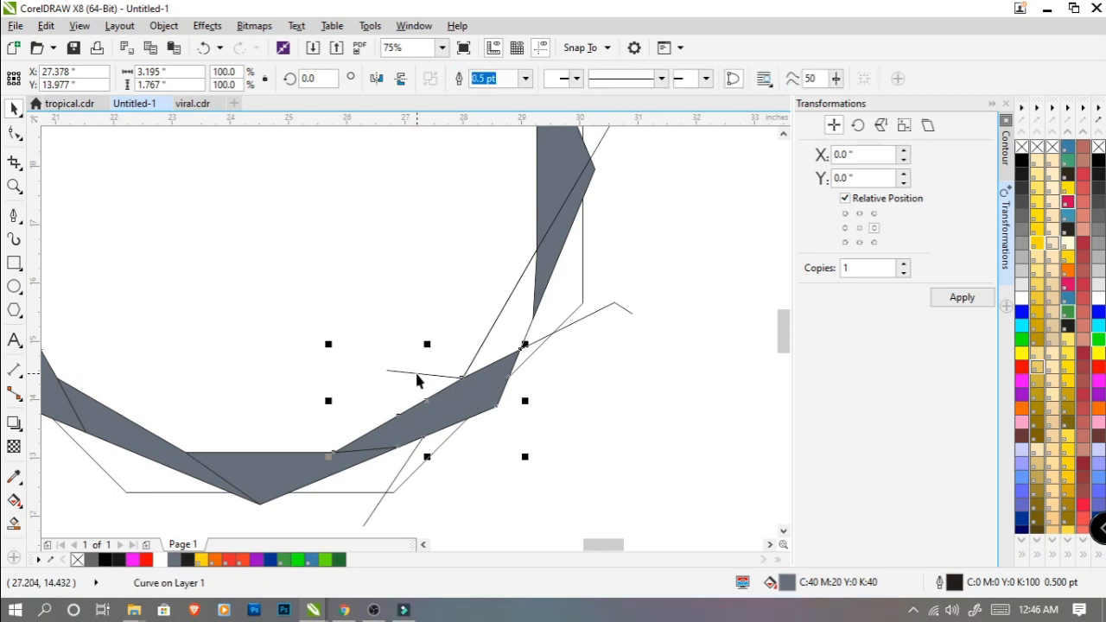
# Step: Delete the two Pen lines crossing at the inner polygon's lower-right corner
pyautogui.click(416, 373)
pyautogui.scroll(-2, 611, 344)
pyautogui.press('Delete')
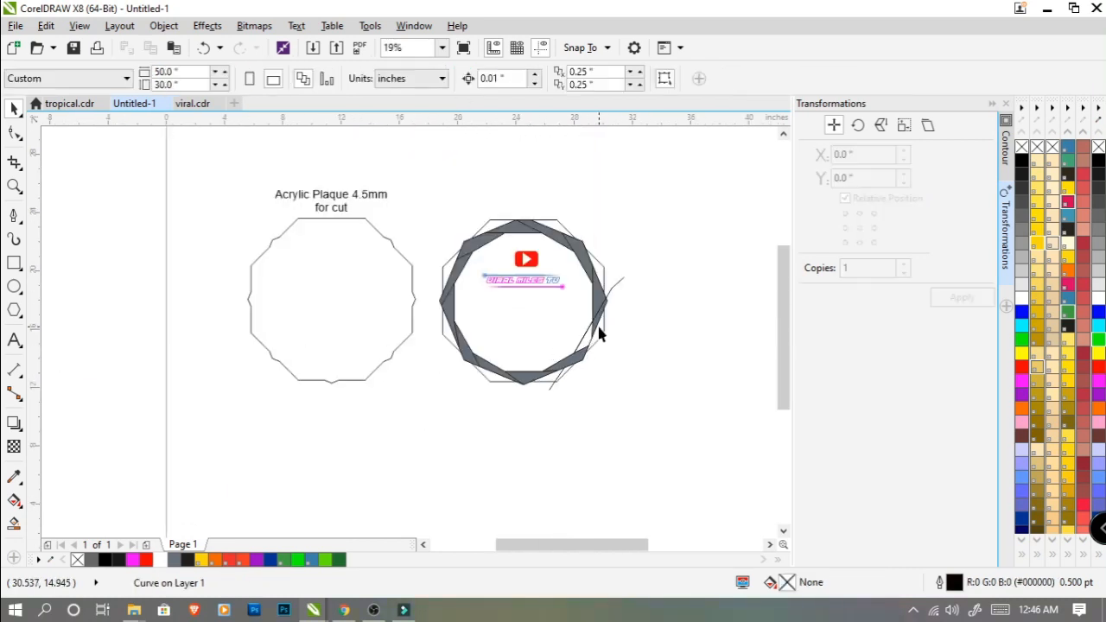
pyautogui.scroll(2, 603, 334)
pyautogui.click(639, 231)
pyautogui.press('Delete')
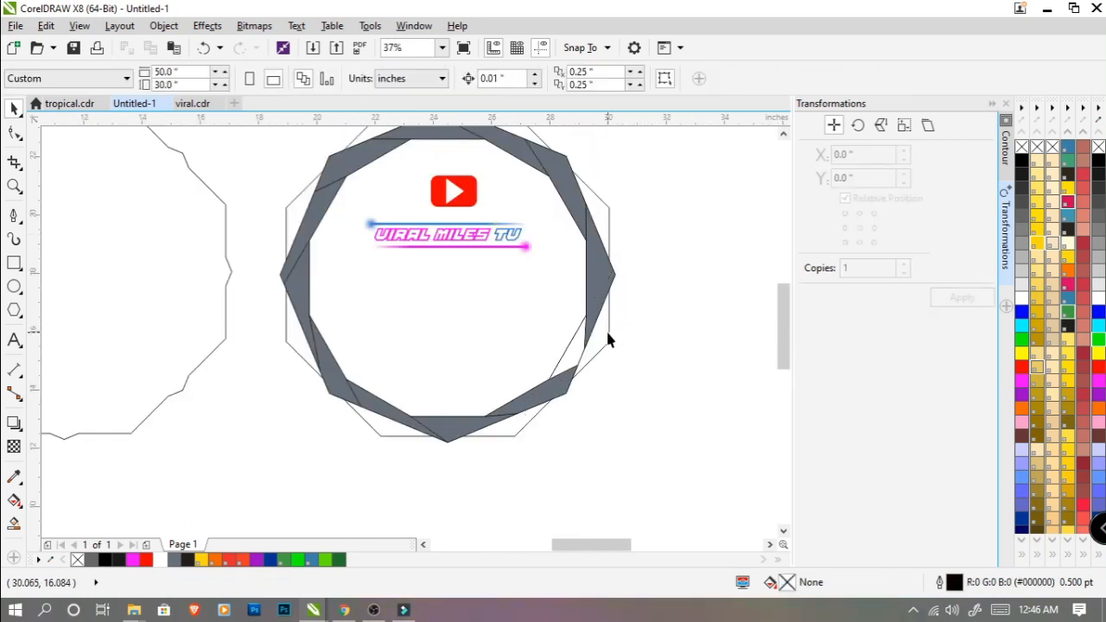
# Step: Smart-fill the remaining gap between the lower-right segment and the grey segment on the inner polygon's right edge
pyautogui.scroll(-1, 606, 333)
pyautogui.scroll(1, 605, 332)
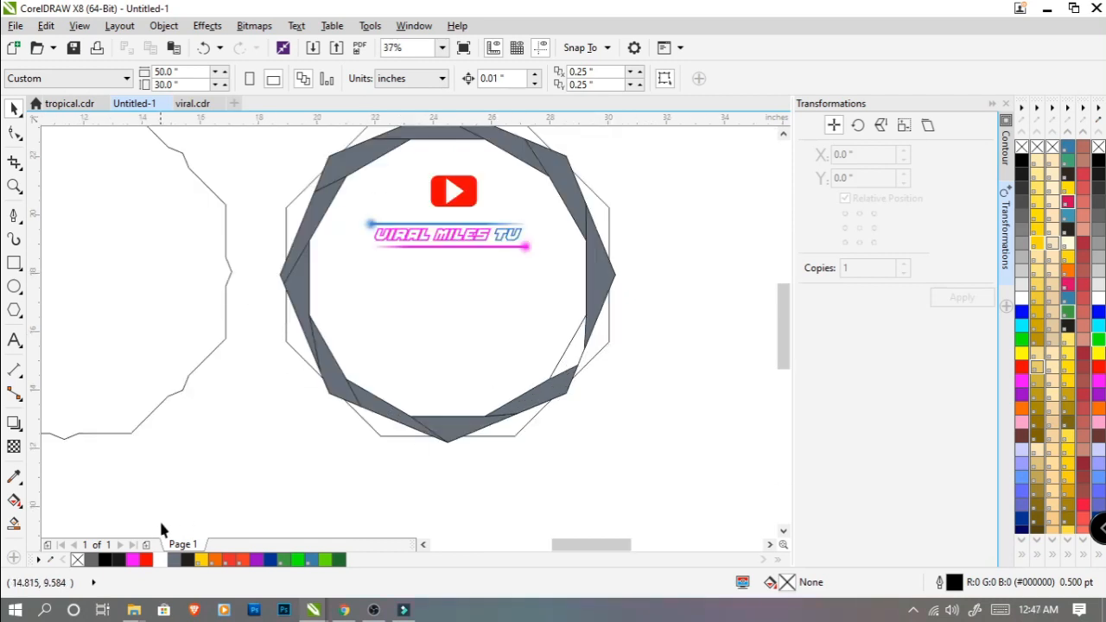
pyautogui.click(14, 523)
pyautogui.click(578, 348)
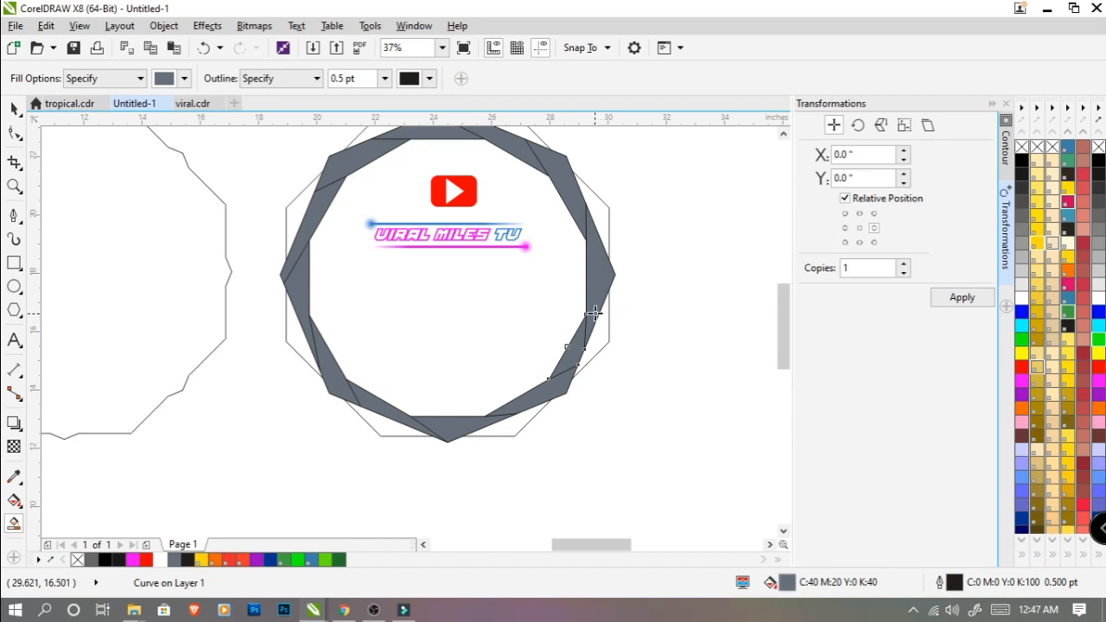
# Step: Fill the ring segment just right of the top point yellow and the adjoining upper-right corner segment PANTONE Hexachrome Orange C
pyautogui.press('space')
pyautogui.click(637, 339)
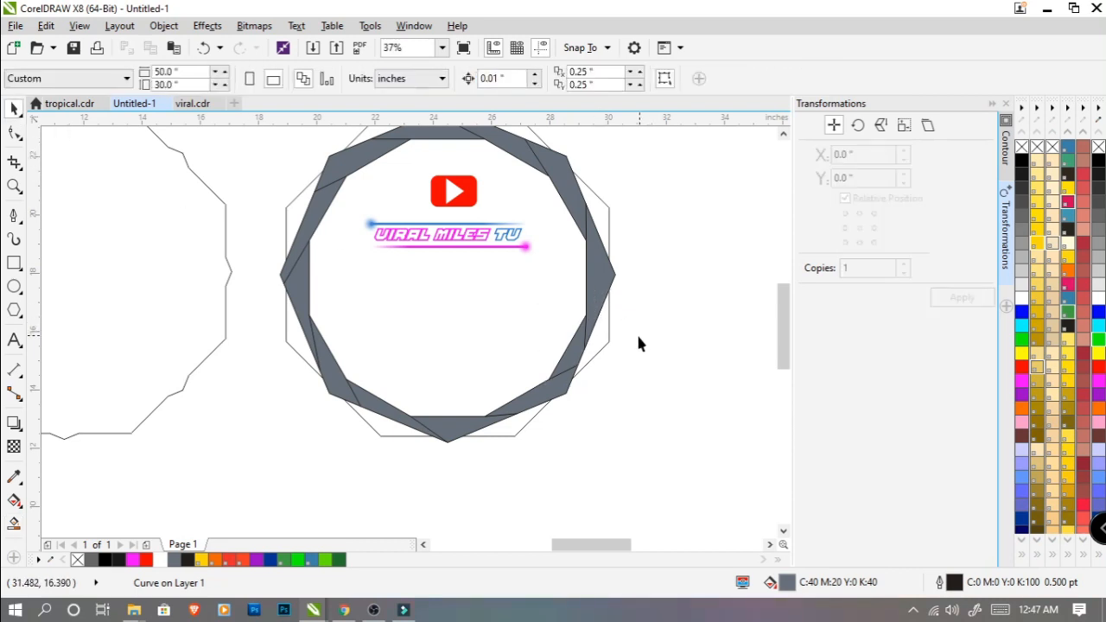
pyautogui.scroll(-1, 637, 346)
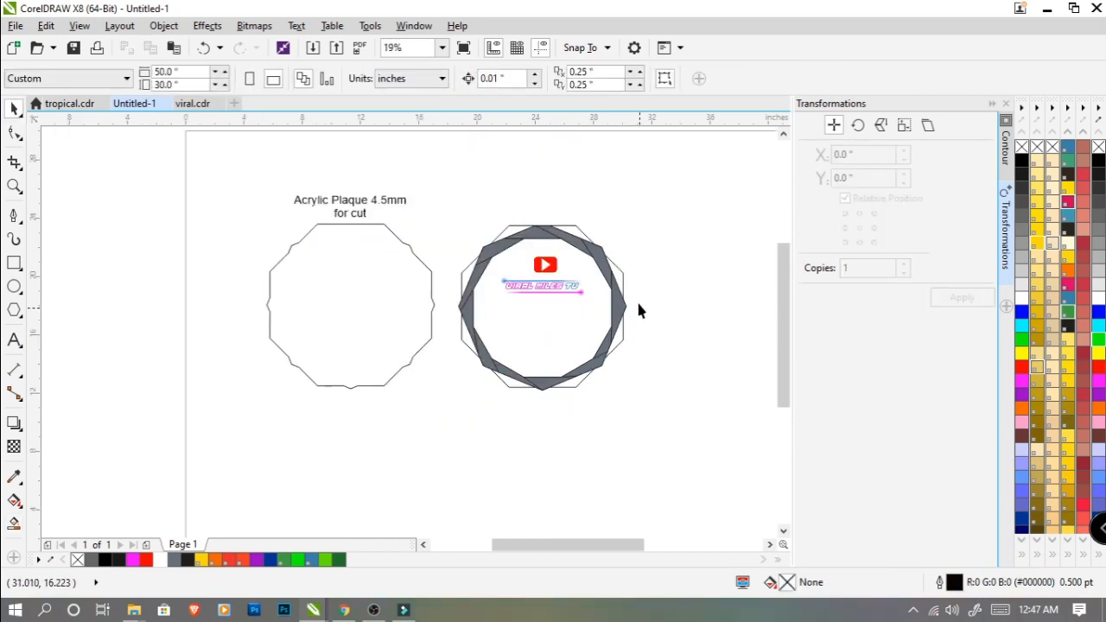
pyautogui.scroll(1, 637, 306)
pyautogui.click(509, 199)
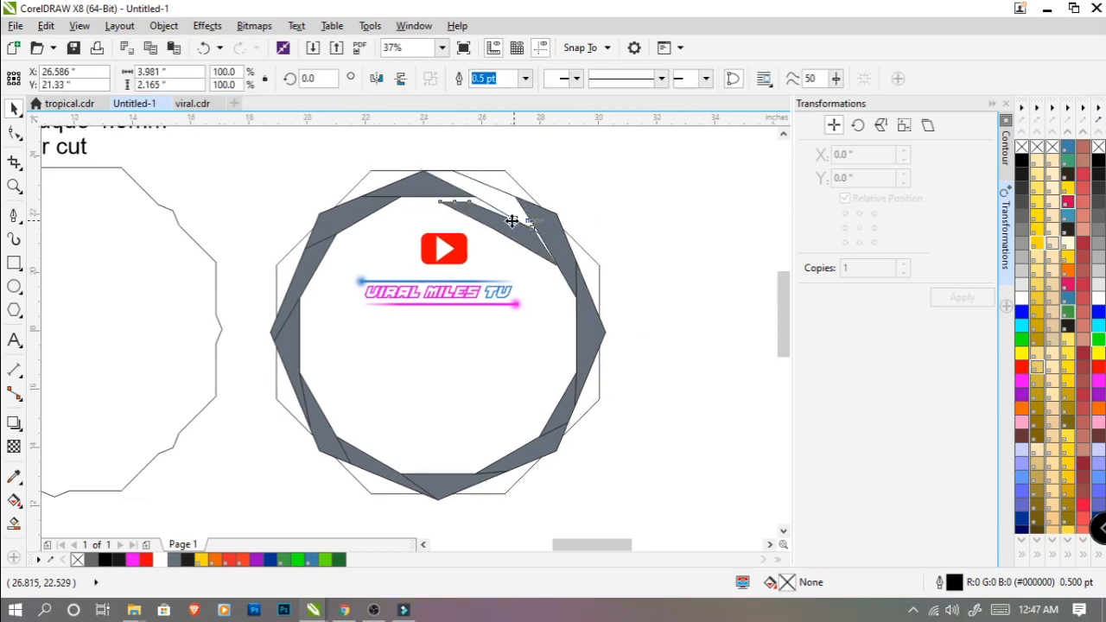
pyautogui.click(1042, 207)
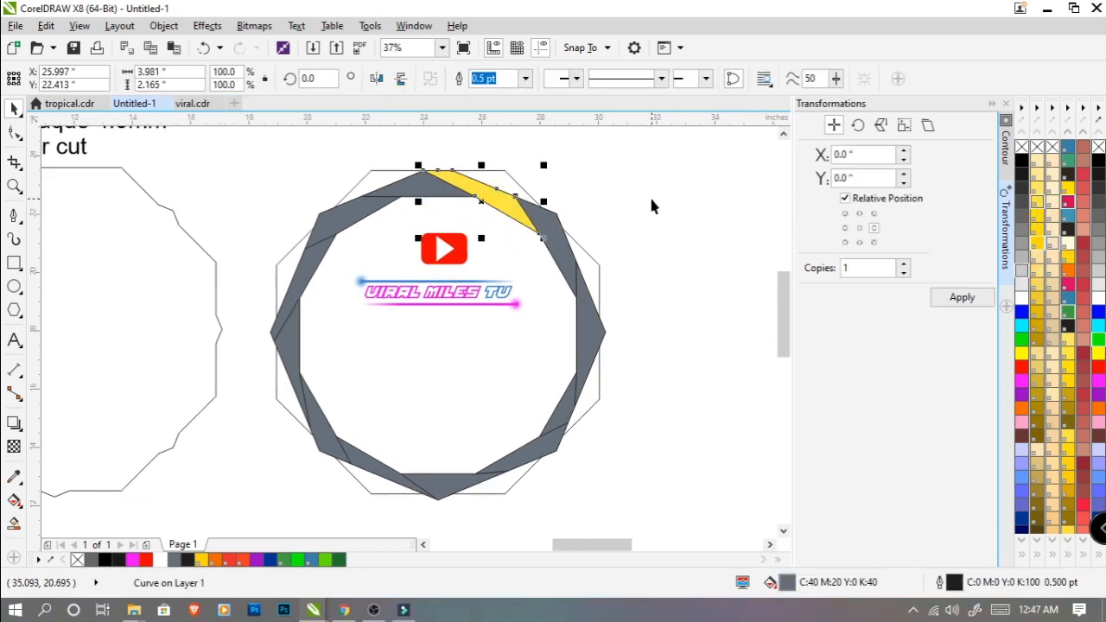
pyautogui.click(649, 195)
pyautogui.click(556, 233)
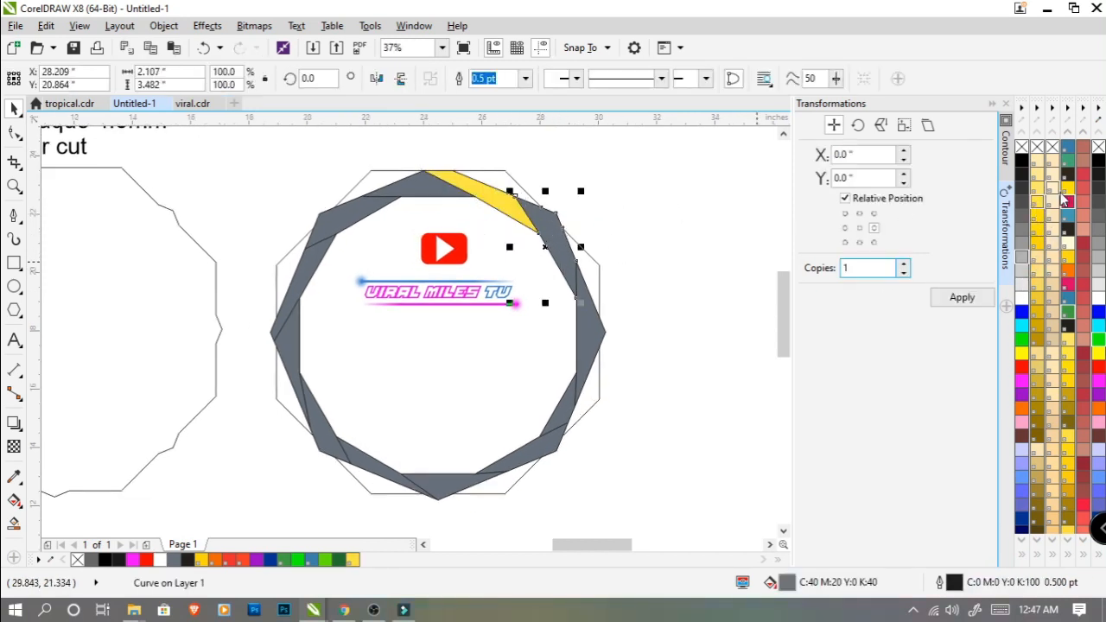
pyautogui.click(1068, 270)
# Step: Fill the segment on the ring's right edge with a custom red-orange of C:0 M:87 Y:100 K:0
pyautogui.click(584, 335)
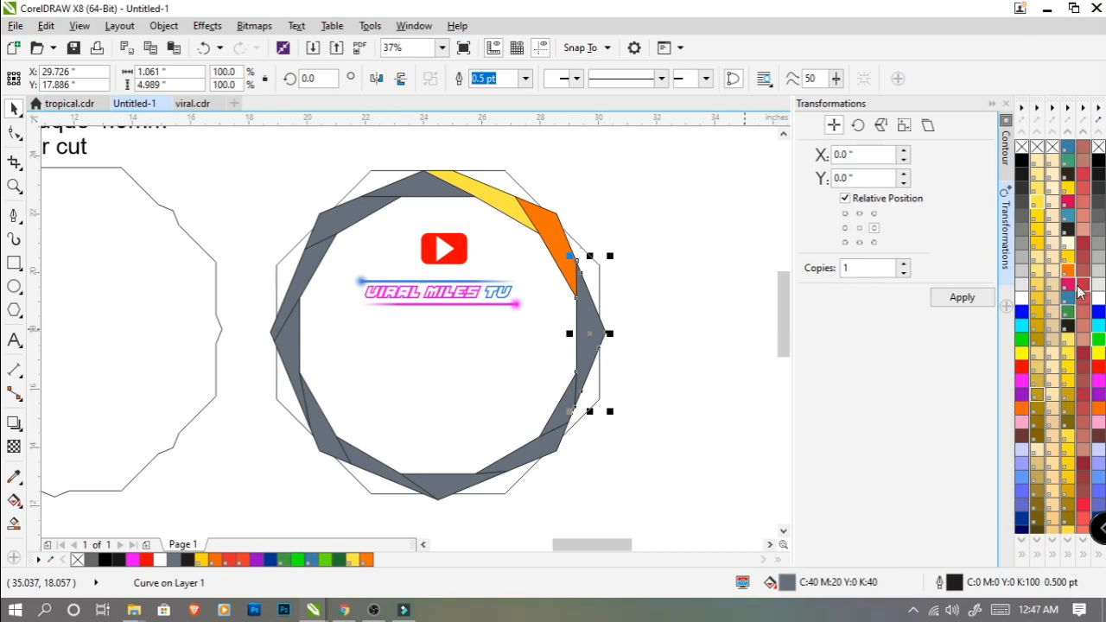
pyautogui.click(1082, 258)
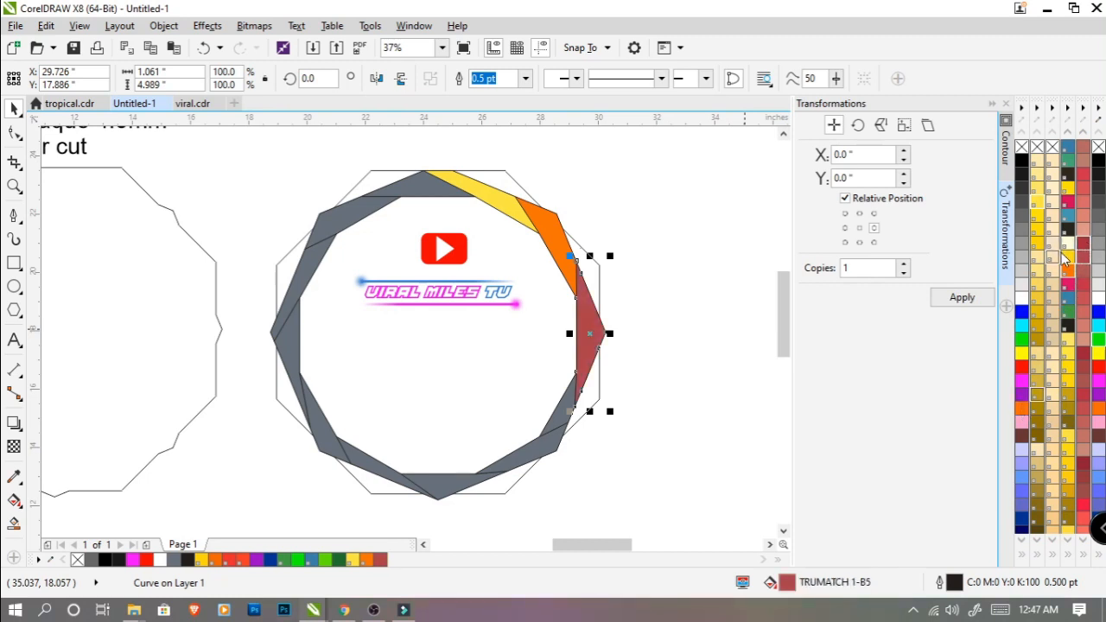
pyautogui.click(1068, 272)
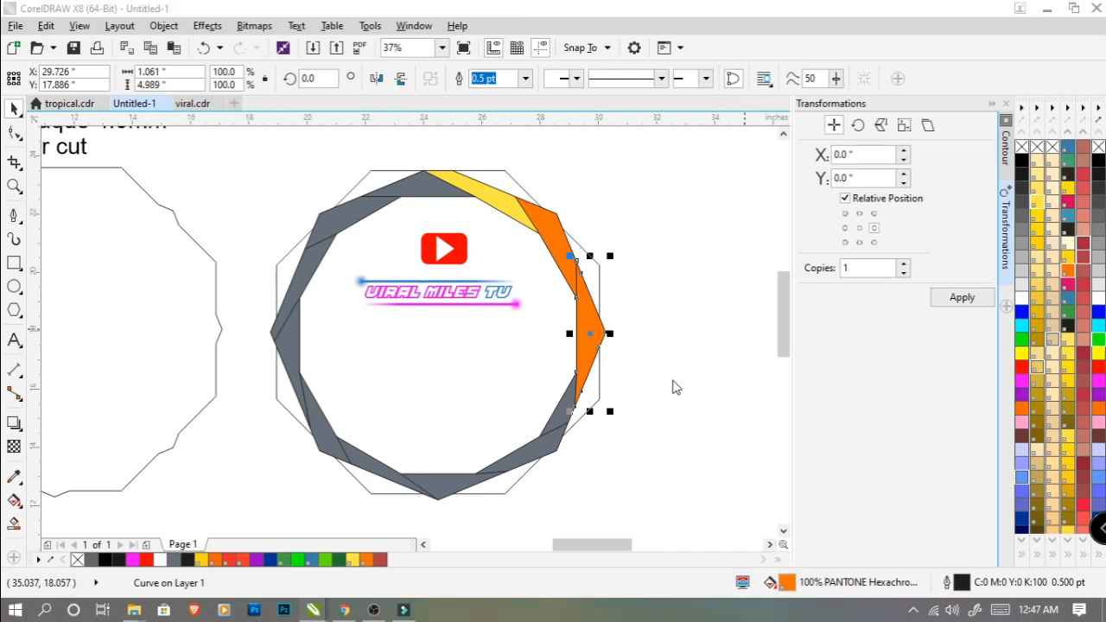
pyautogui.hotkey('shift', 'F11')
pyautogui.click(321, 176)
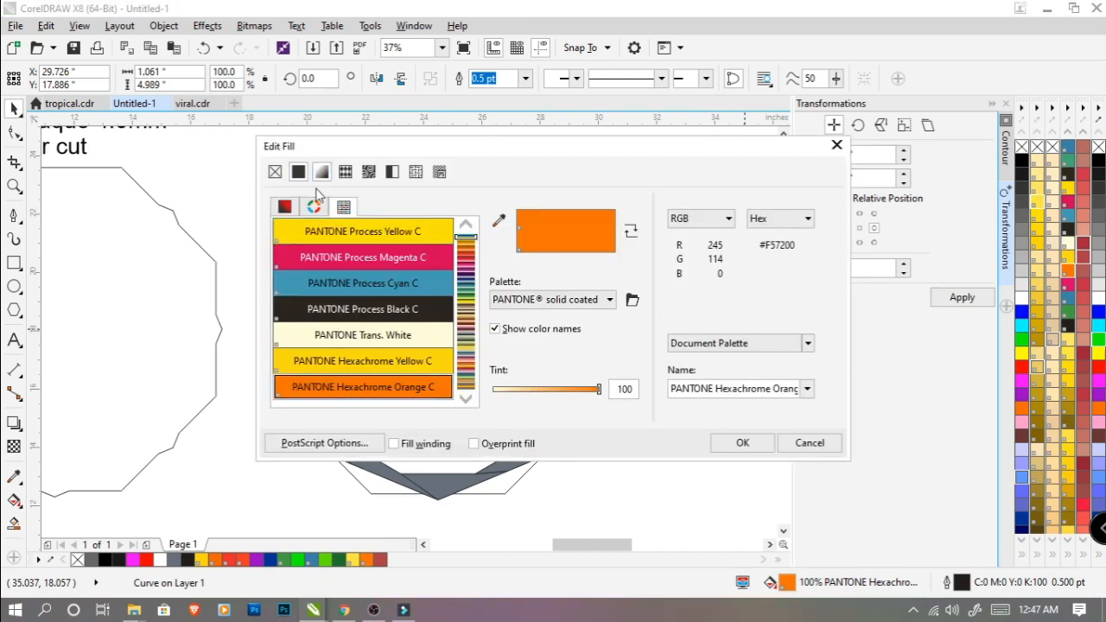
pyautogui.click(299, 173)
pyautogui.click(288, 208)
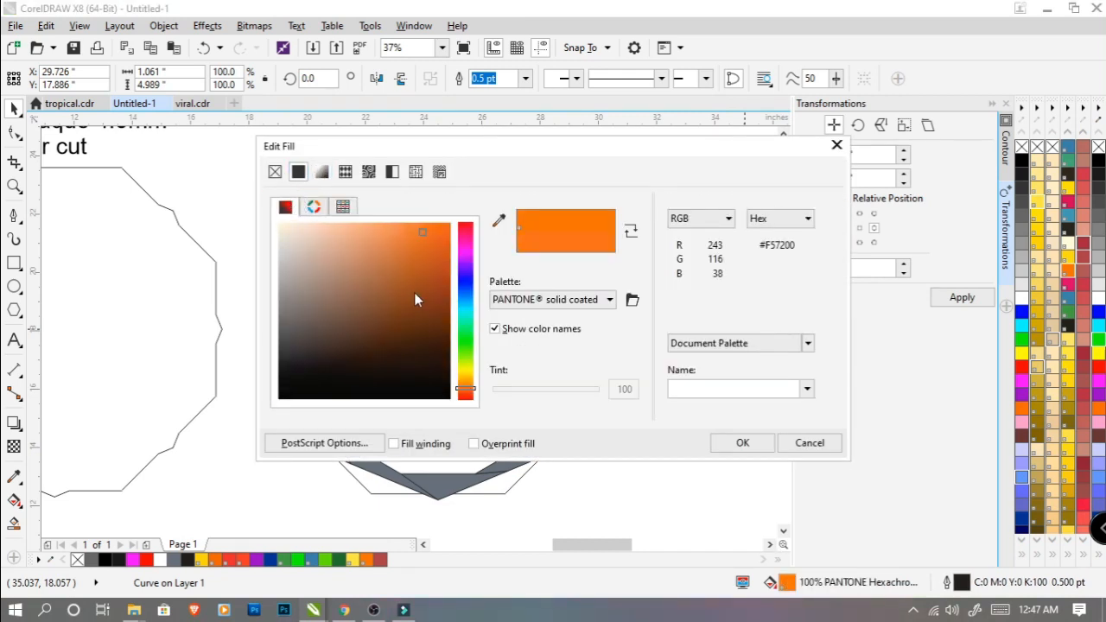
pyautogui.click(468, 240)
pyautogui.moveTo(465, 239); pyautogui.dragTo(470, 233)
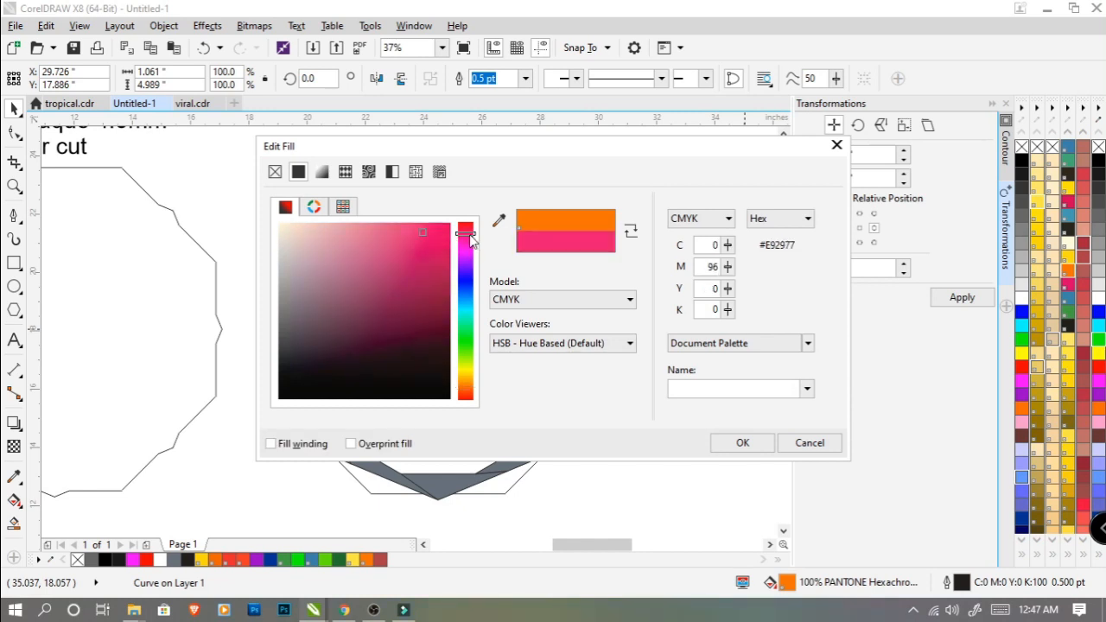
pyautogui.click(466, 397)
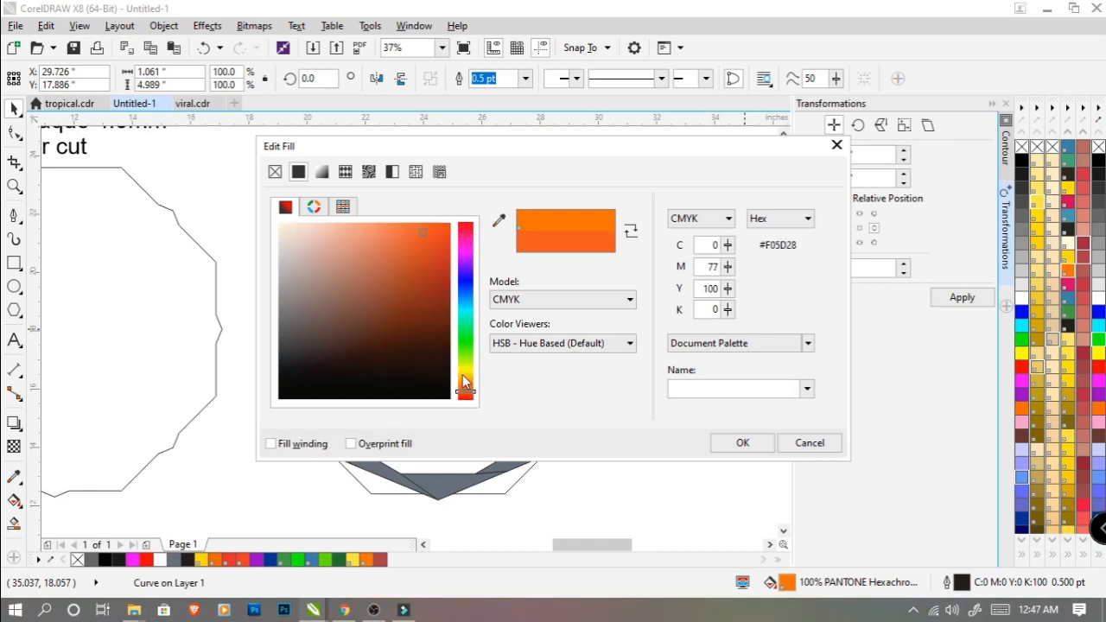
pyautogui.click(448, 255)
pyautogui.click(740, 442)
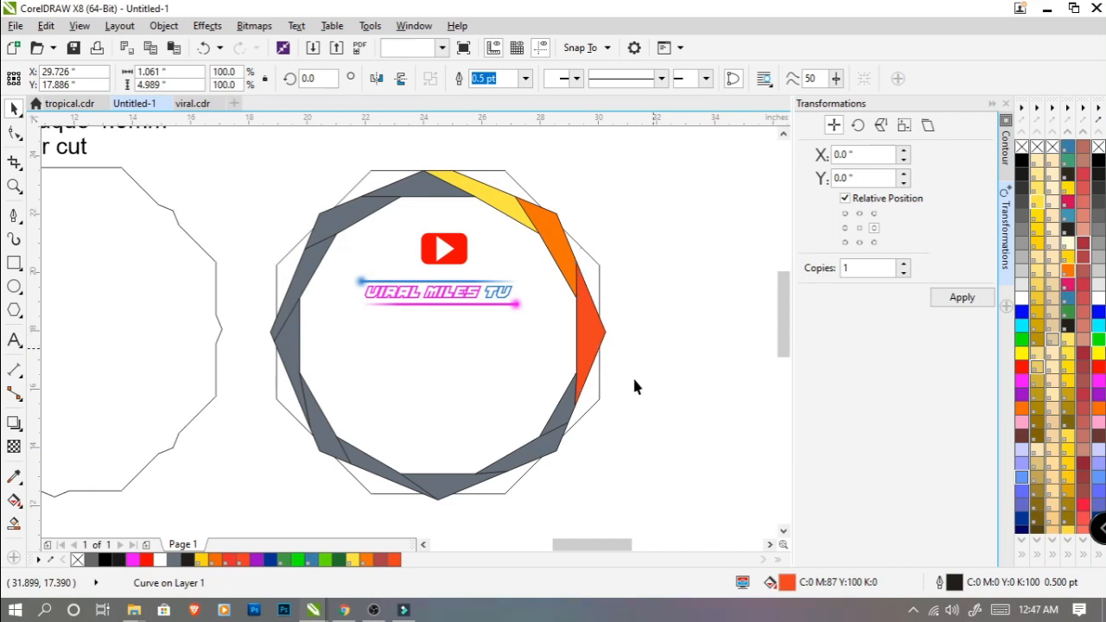
pyautogui.click(633, 387)
# Step: Fill the narrow lower-right segment below the red-orange one with a custom dark red, a deeper shade of that red-orange
pyautogui.scroll(-1, 568, 383)
pyautogui.click(567, 367)
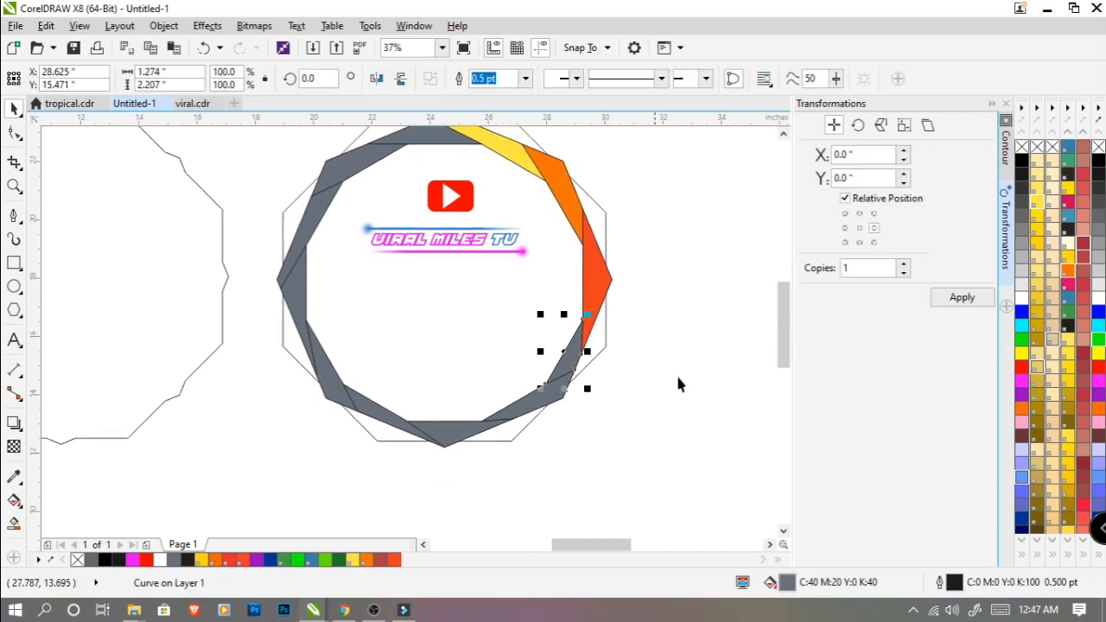
pyautogui.click(394, 560)
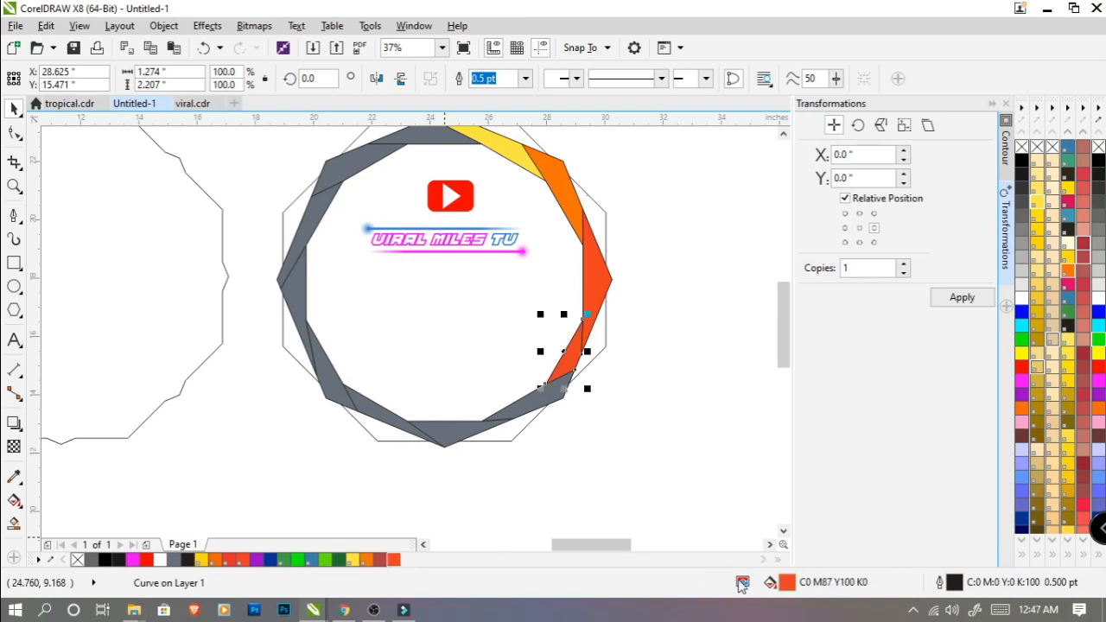
pyautogui.doubleClick(789, 584)
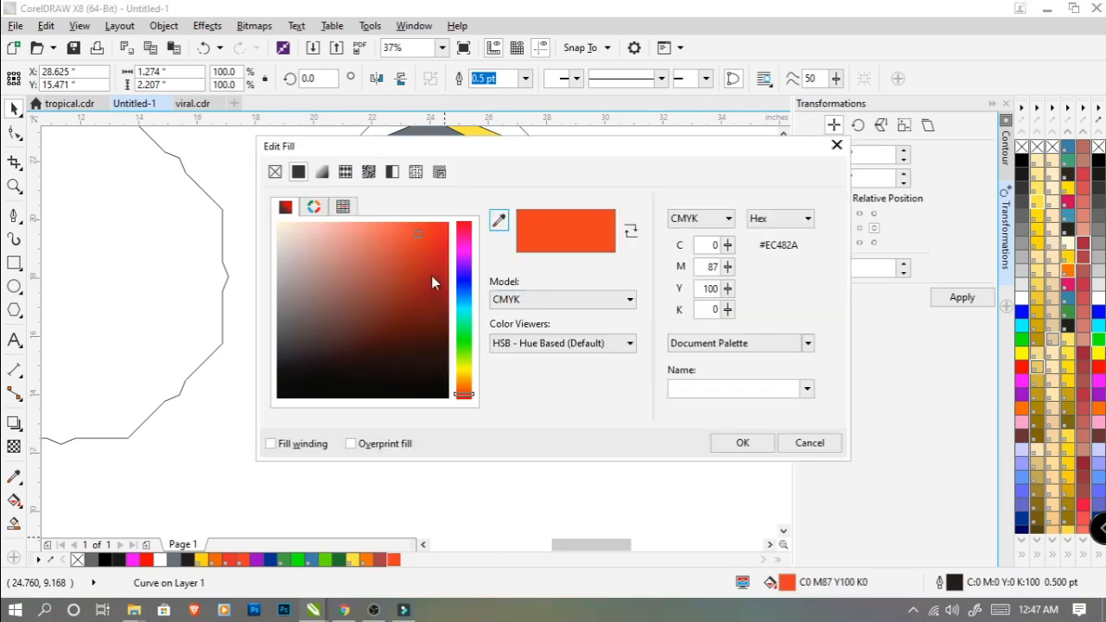
pyautogui.click(431, 276)
pyautogui.click(743, 442)
pyautogui.click(611, 393)
# Step: Fill the lower-right corner segment bright red (#FF0000) and the segment at the ring's bottom point purple (#9900CC)
pyautogui.click(544, 395)
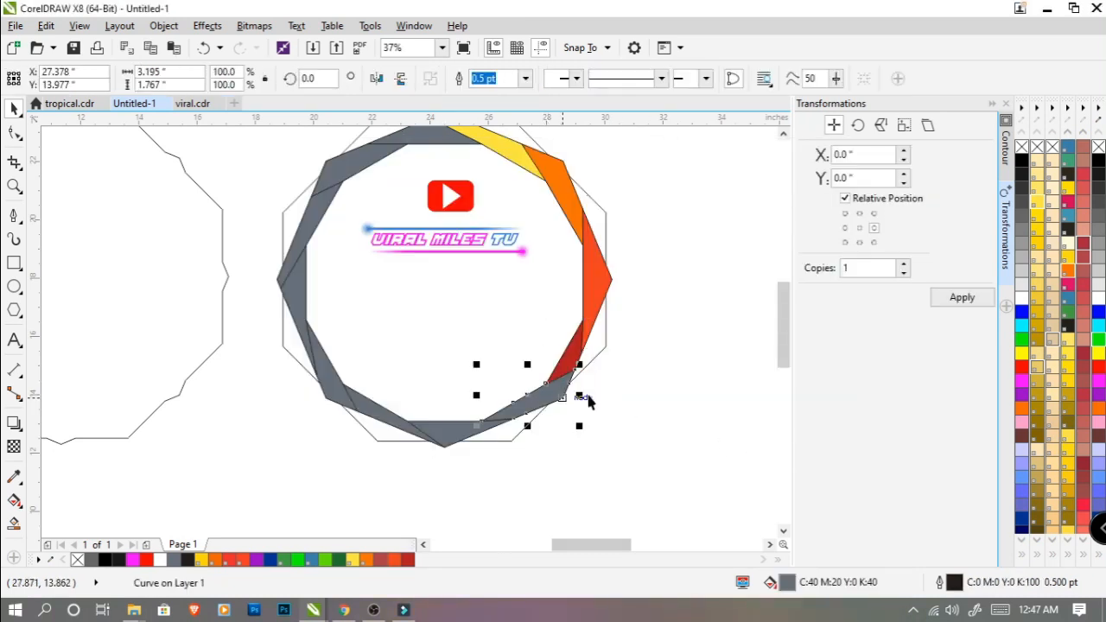
pyautogui.click(1023, 369)
pyautogui.click(656, 393)
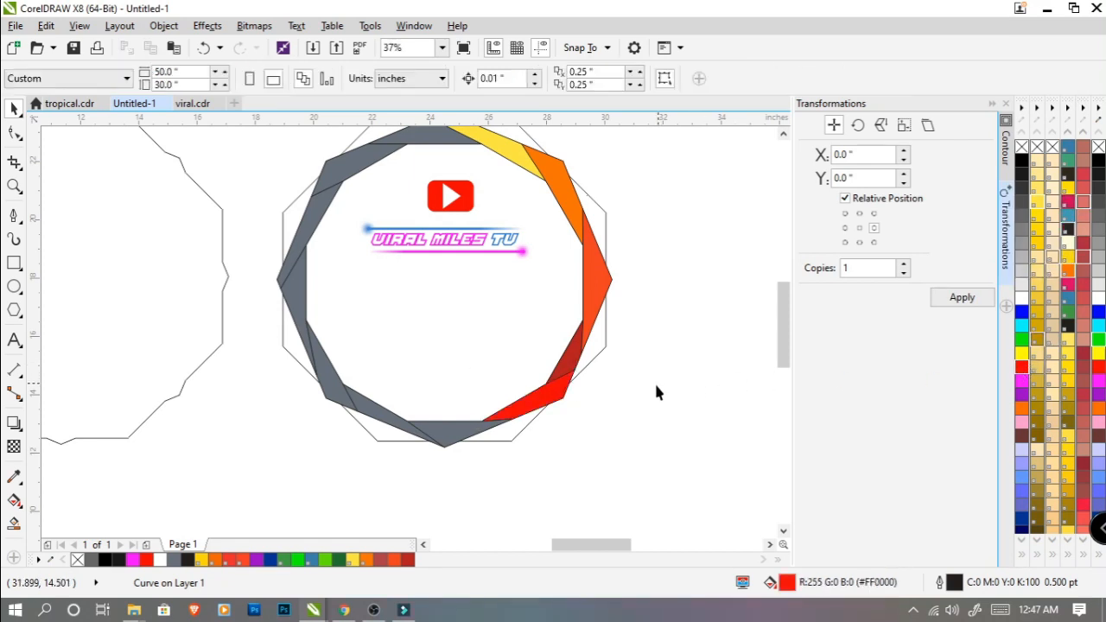
pyautogui.moveTo(555, 458); pyautogui.dragTo(614, 439)
pyautogui.click(519, 411)
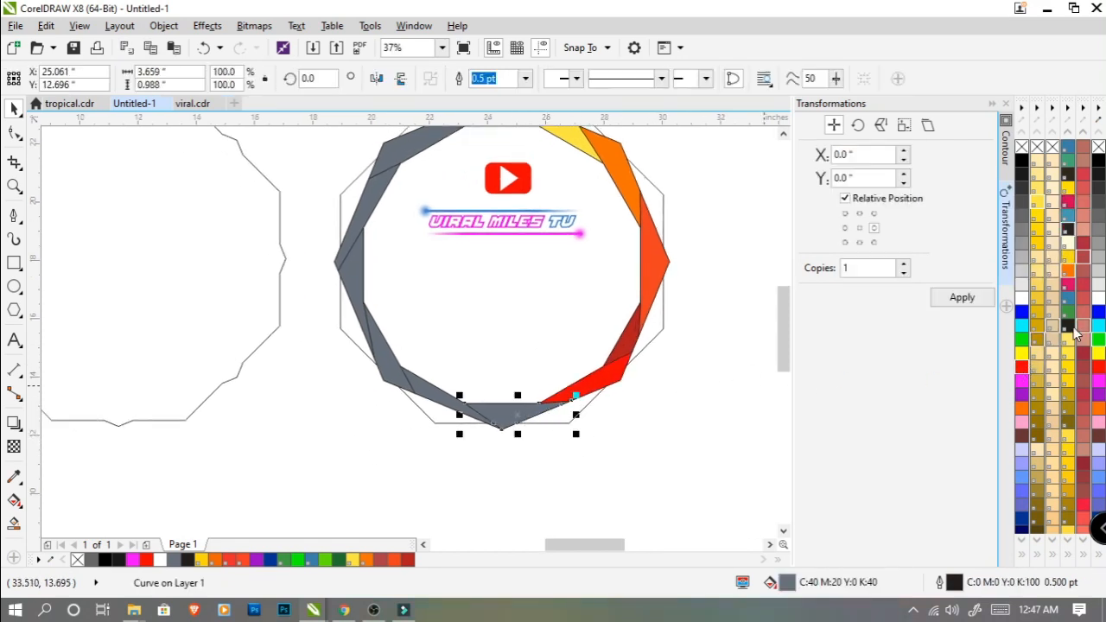
pyautogui.click(1023, 396)
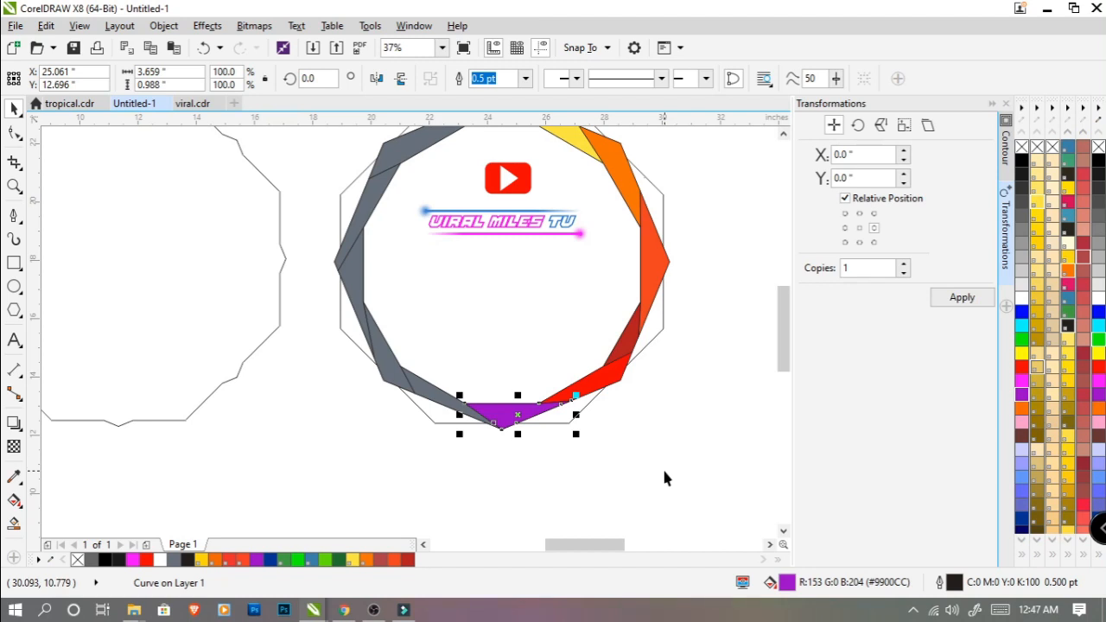
pyautogui.click(508, 436)
# Step: Fill the segment left of the purple one magenta and the adjoining lower-left corner segment dark blue
pyautogui.click(450, 406)
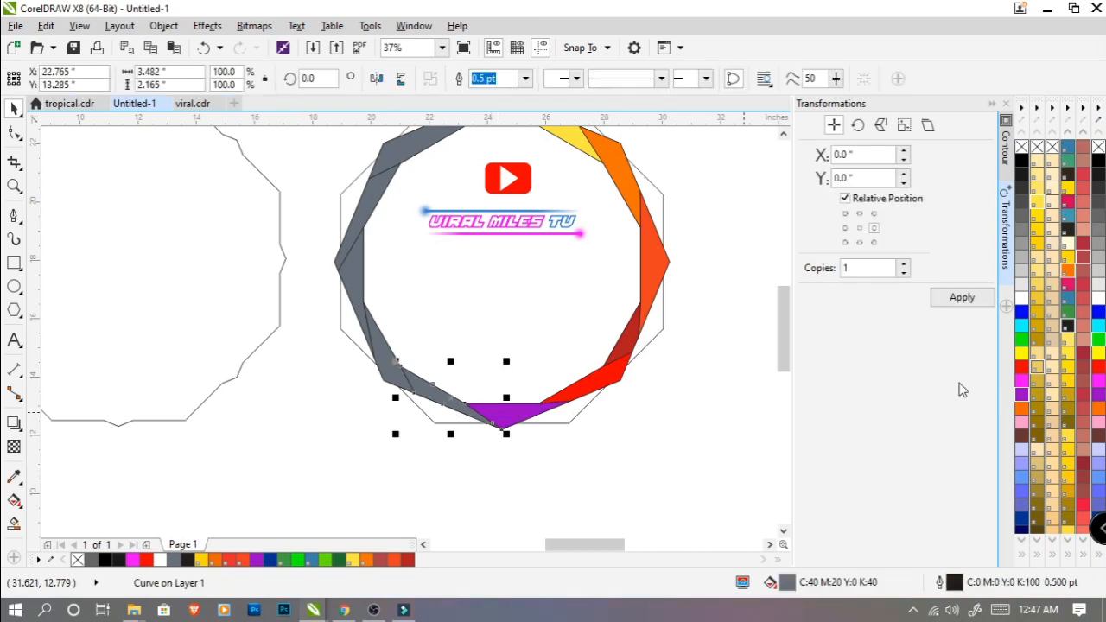
pyautogui.click(1022, 387)
pyautogui.click(321, 377)
pyautogui.click(391, 367)
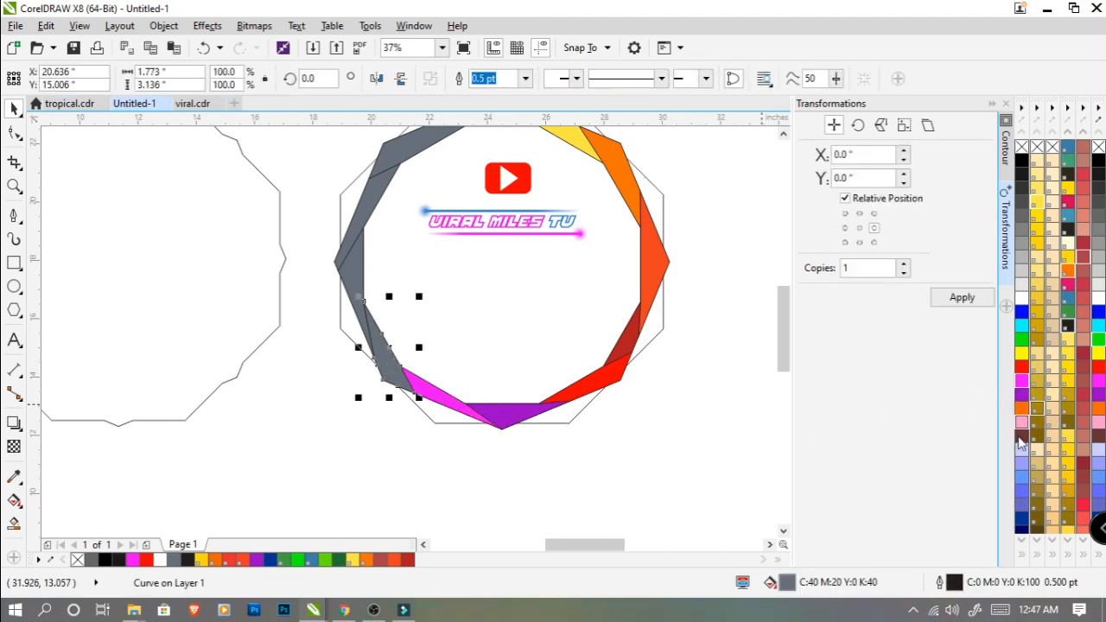
pyautogui.click(1023, 520)
pyautogui.click(317, 304)
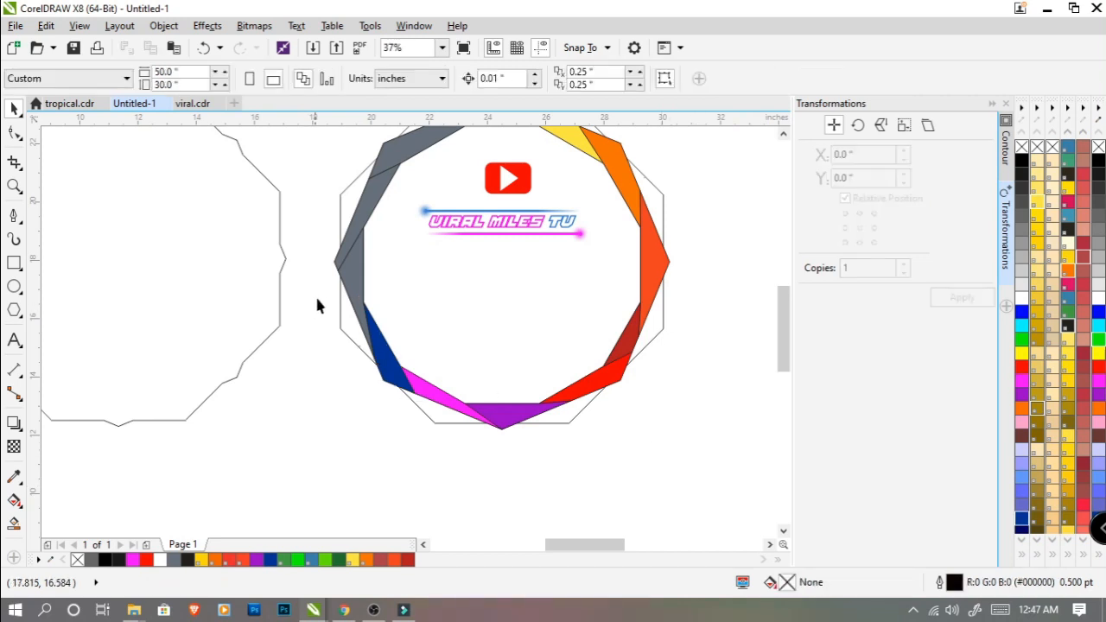
# Step: Fill the segment on the ring's left edge, above the dark blue one, with PANTONE Hexachrome green
pyautogui.click(362, 279)
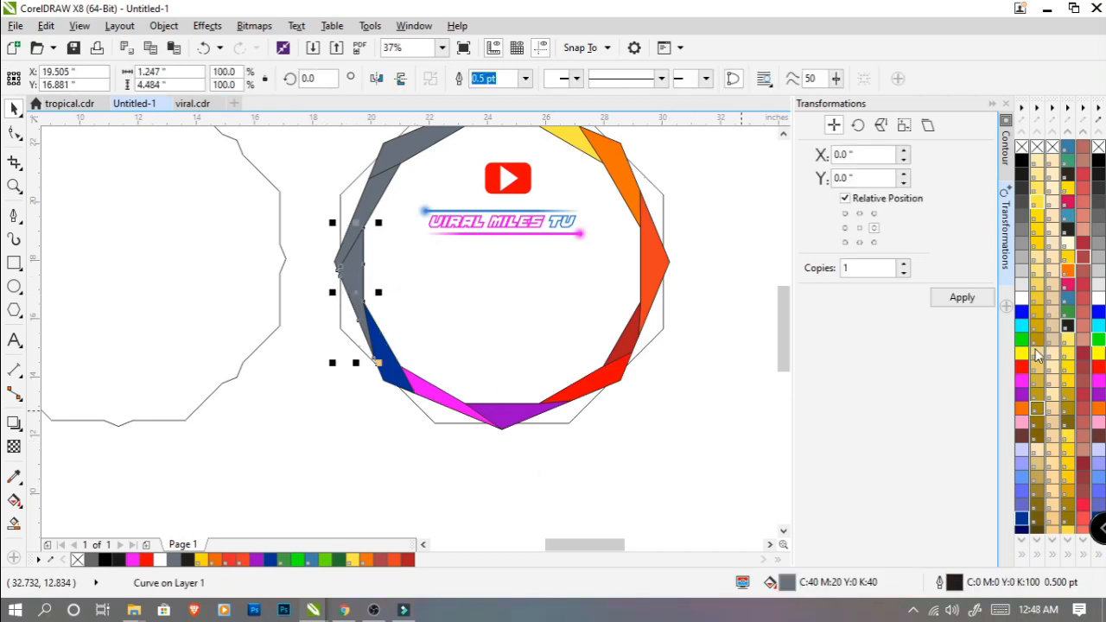
pyautogui.click(1068, 313)
pyautogui.click(701, 415)
# Step: Fill the segment above the left-edge green one with a custom darker green of C:93 M:15 Y:100 K:4
pyautogui.click(365, 210)
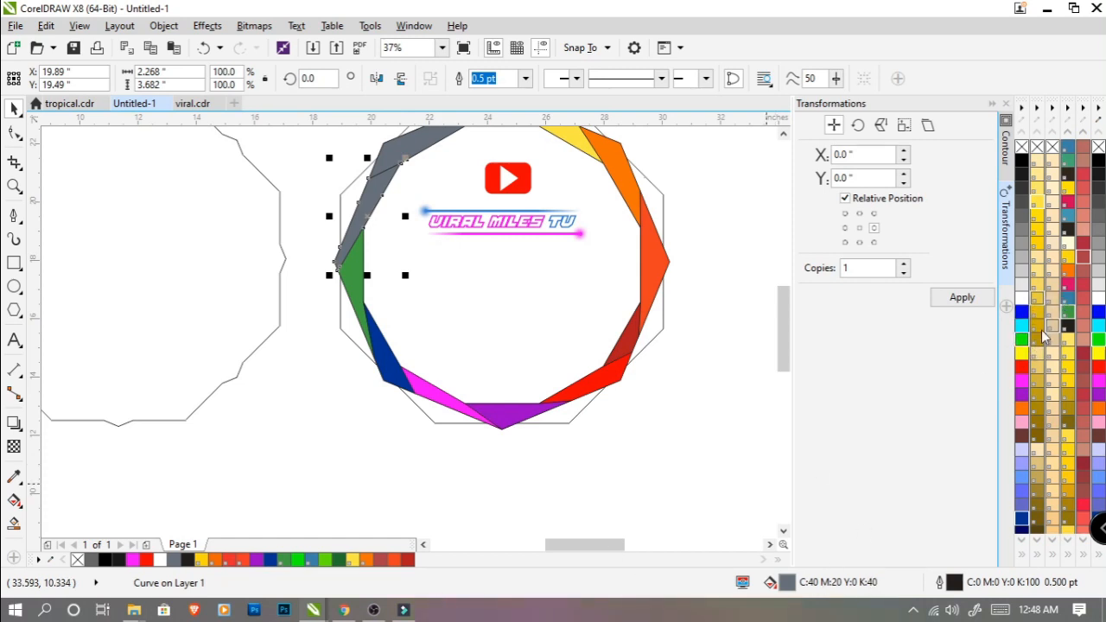
pyautogui.click(1068, 312)
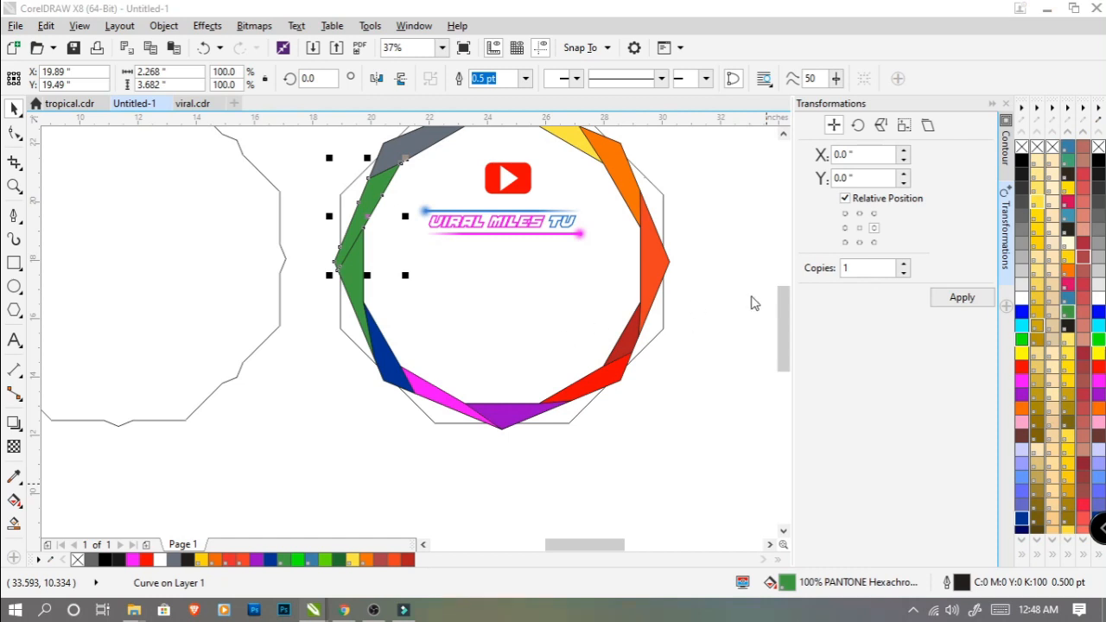
pyautogui.hotkey('shift', 'F11')
pyautogui.click(276, 173)
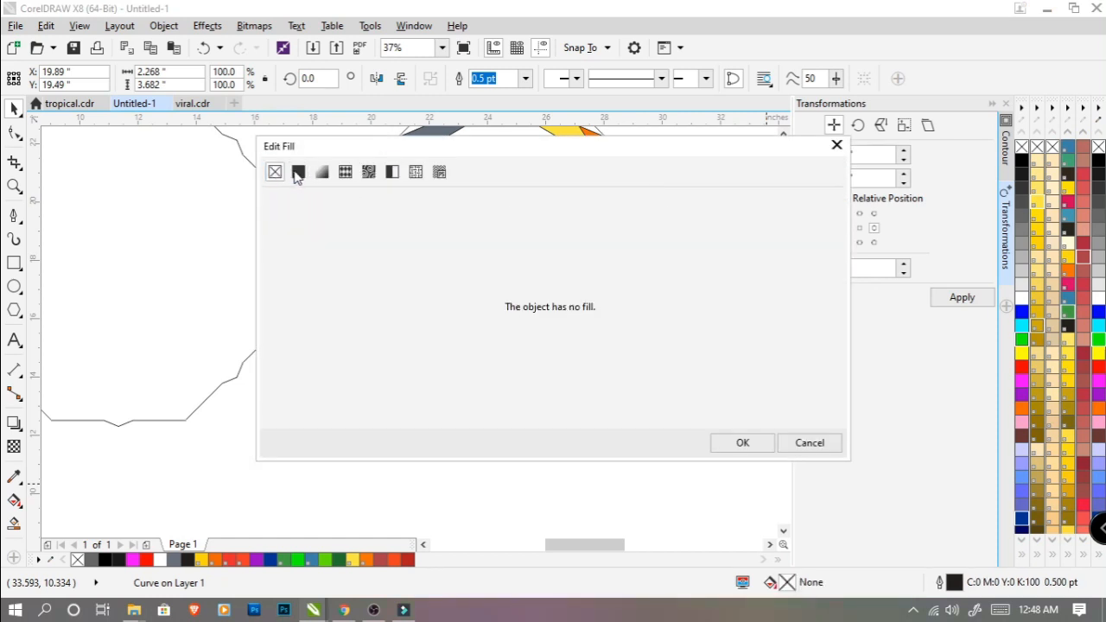
pyautogui.click(298, 172)
pyautogui.click(286, 207)
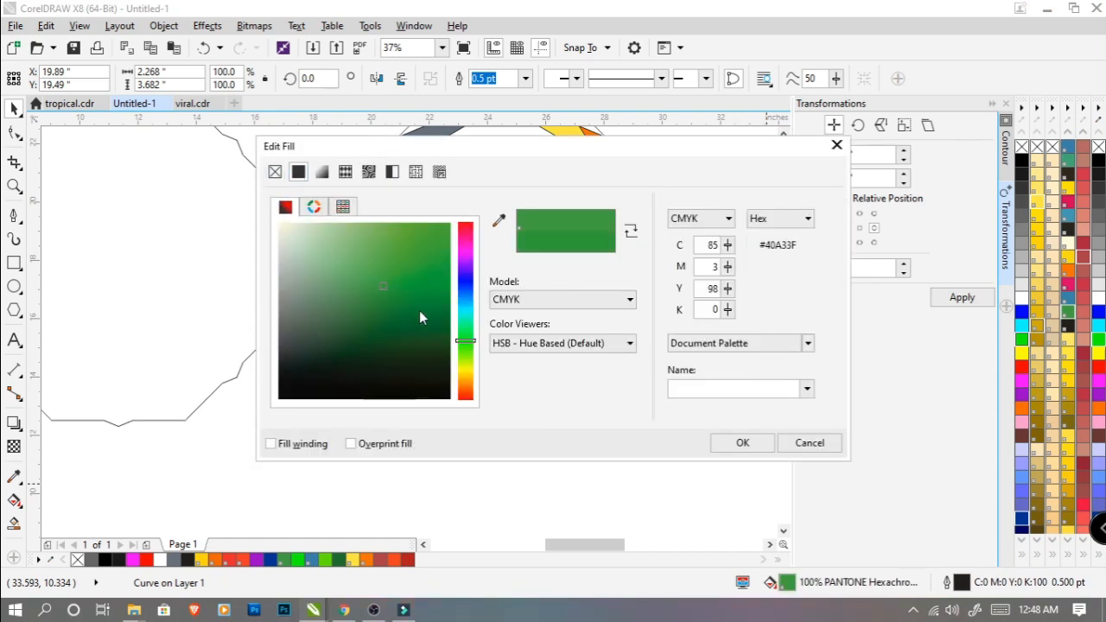
pyautogui.click(450, 318)
pyautogui.click(466, 351)
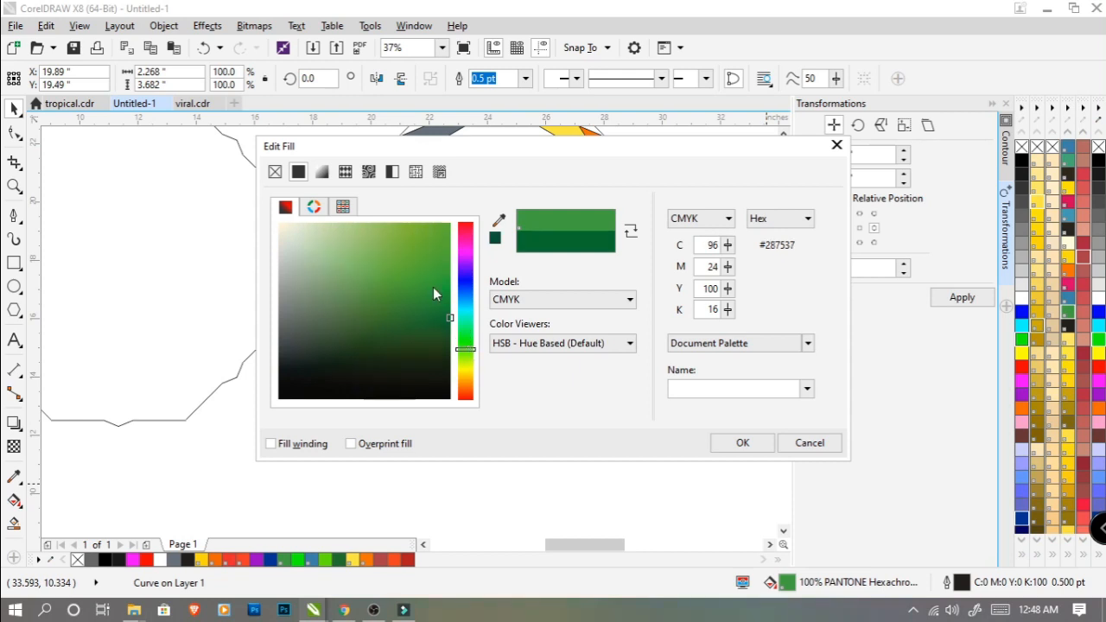
pyautogui.moveTo(434, 289); pyautogui.dragTo(445, 294)
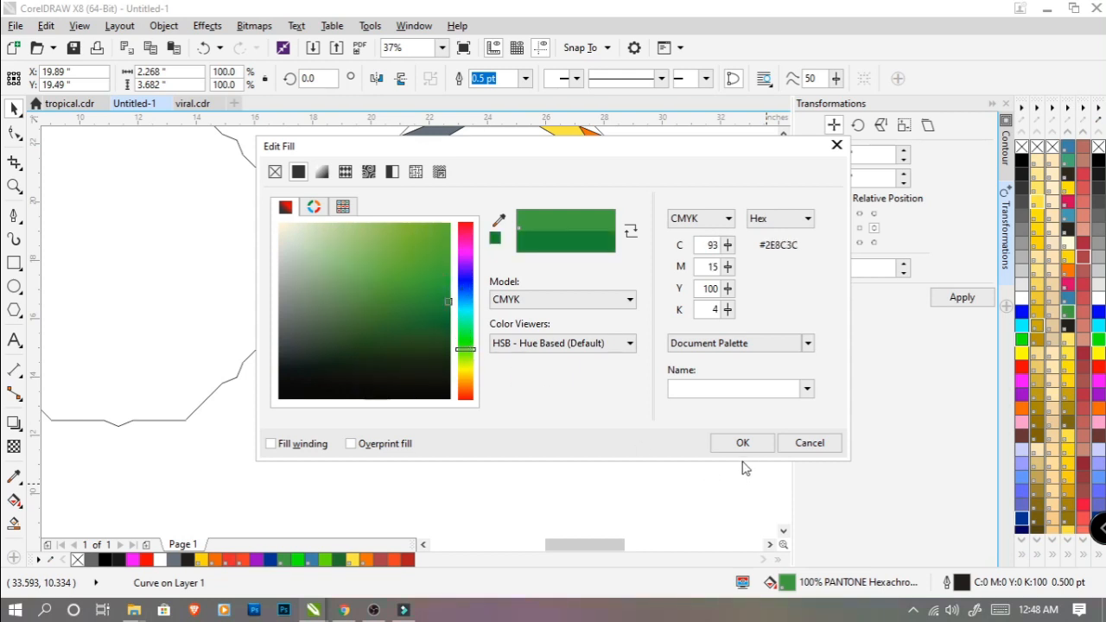
pyautogui.click(742, 442)
pyautogui.click(655, 411)
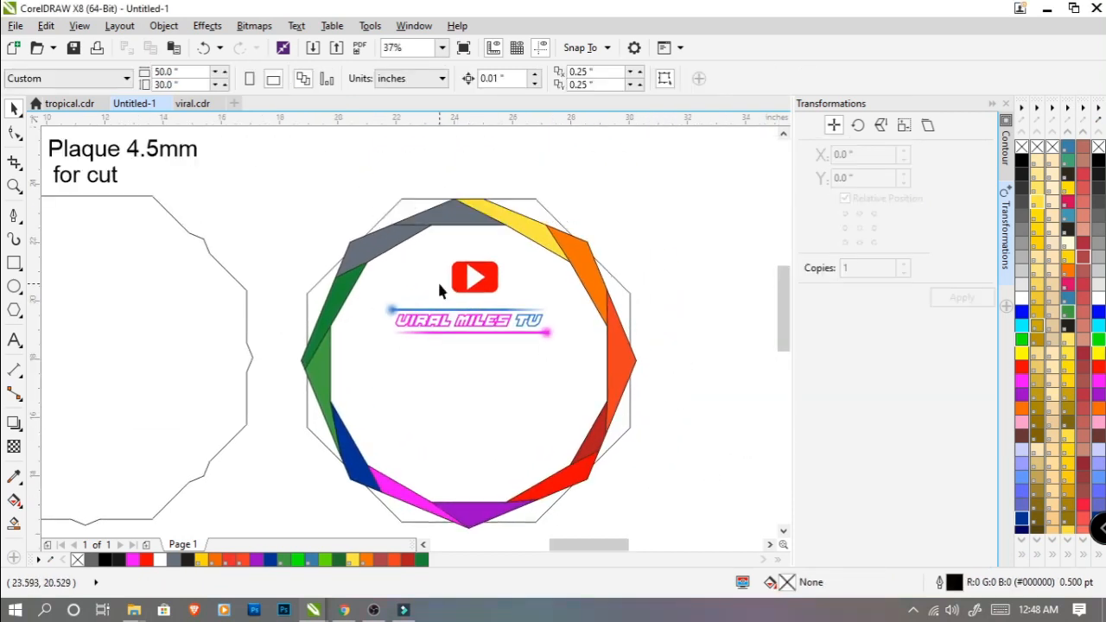
# Step: Fill the grey upper-left ring segment, above the dark green one, with a custom dark olive green
pyautogui.click(372, 246)
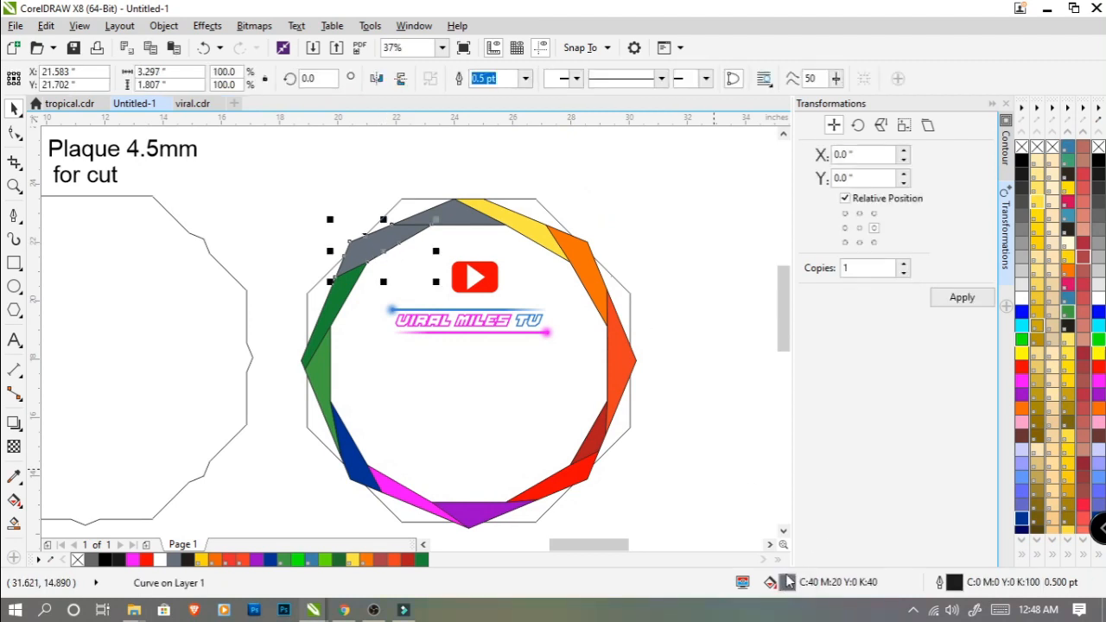
pyautogui.doubleClick(789, 581)
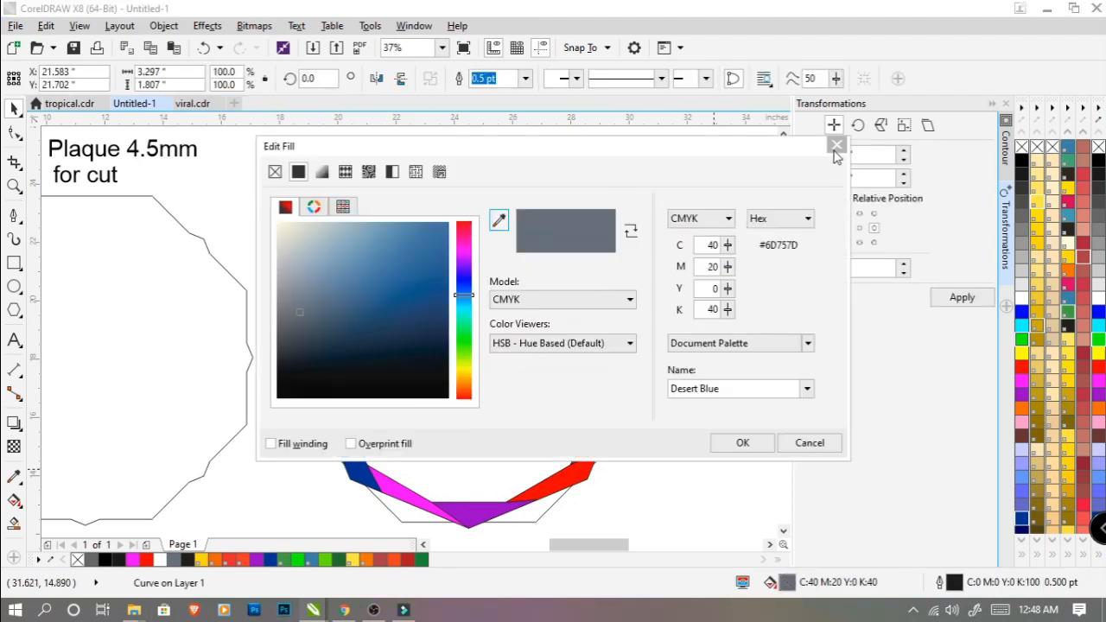
pyautogui.click(837, 145)
pyautogui.click(1072, 316)
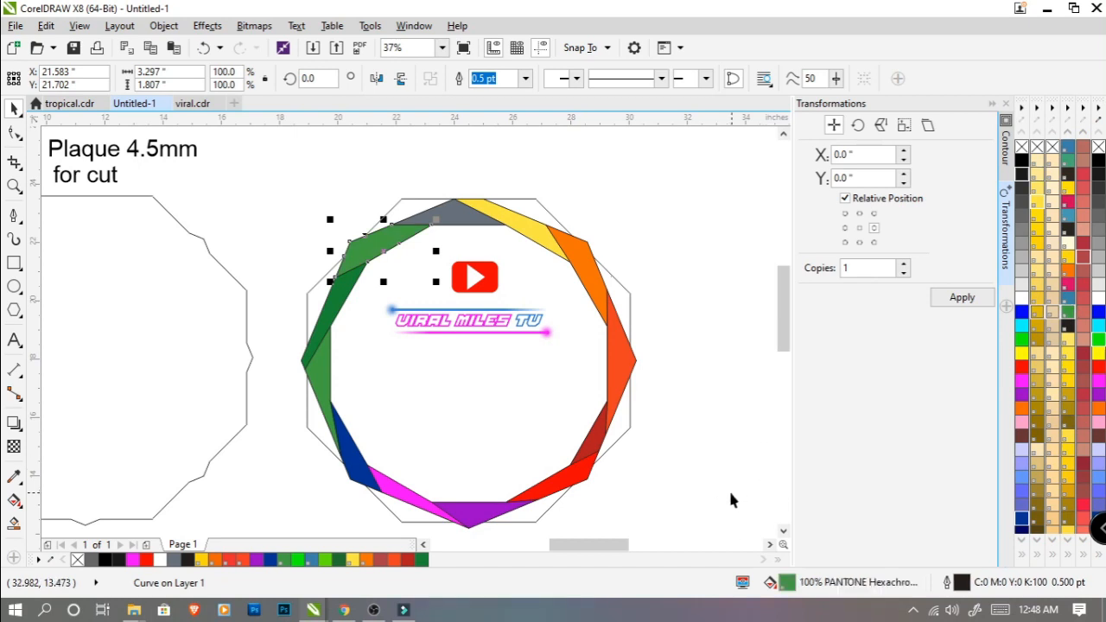
pyautogui.click(1022, 340)
pyautogui.moveTo(712, 425); pyautogui.dragTo(703, 417)
pyautogui.doubleClick(787, 584)
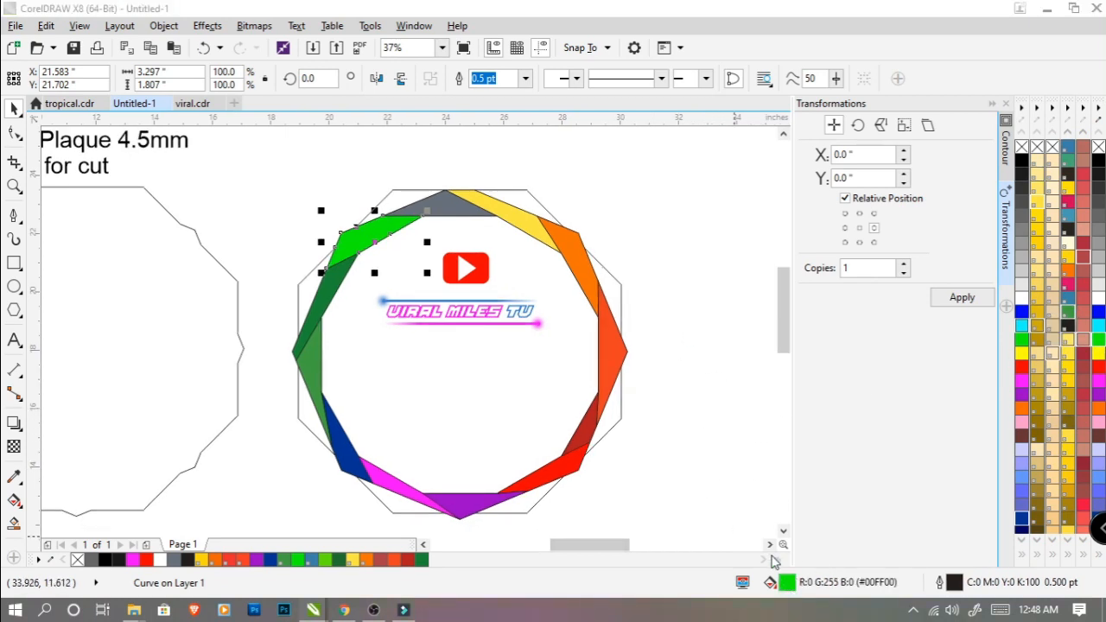
pyautogui.moveTo(474, 349); pyautogui.dragTo(470, 354)
pyautogui.click(447, 323)
pyautogui.click(743, 443)
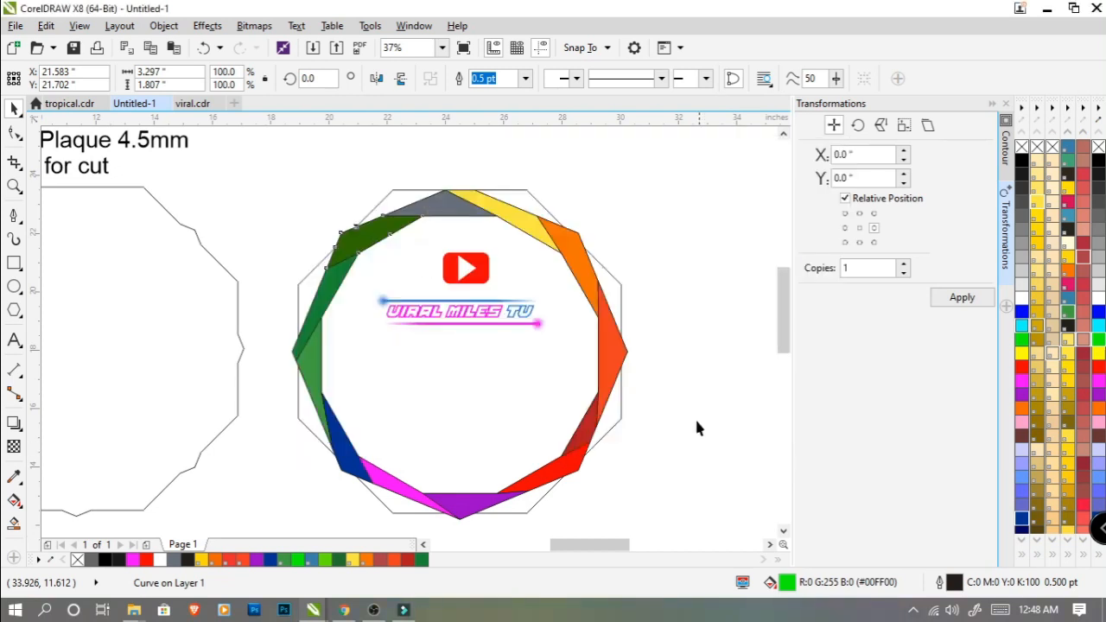
# Step: Fill the grey segment at the ring's top with a custom gold of C:23 M:32 Y:100 K:1
pyautogui.click(435, 209)
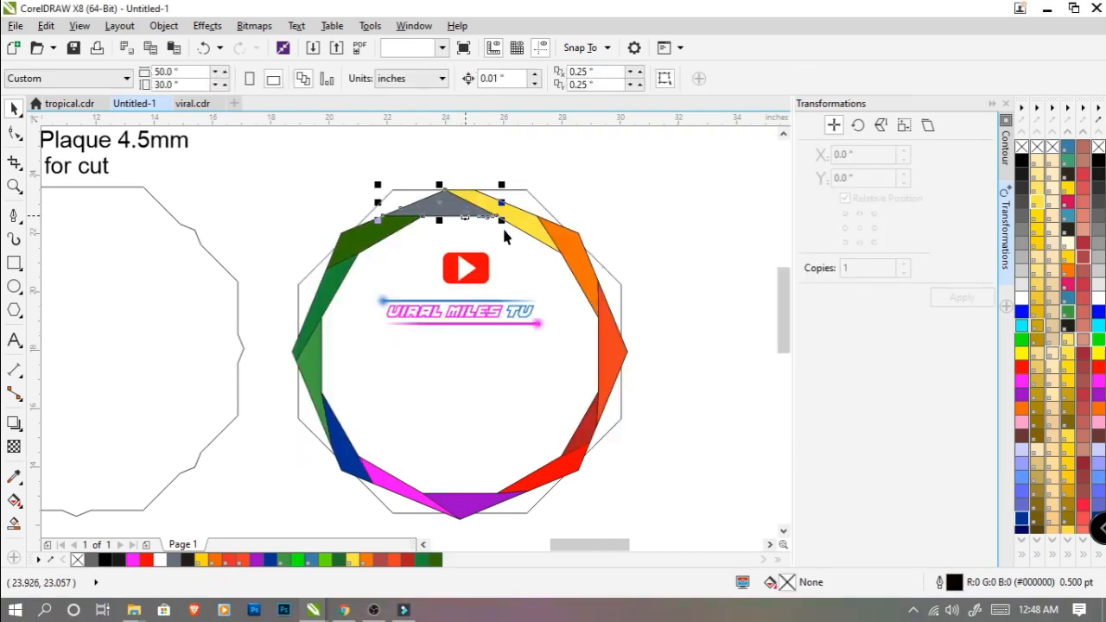
pyautogui.click(1069, 371)
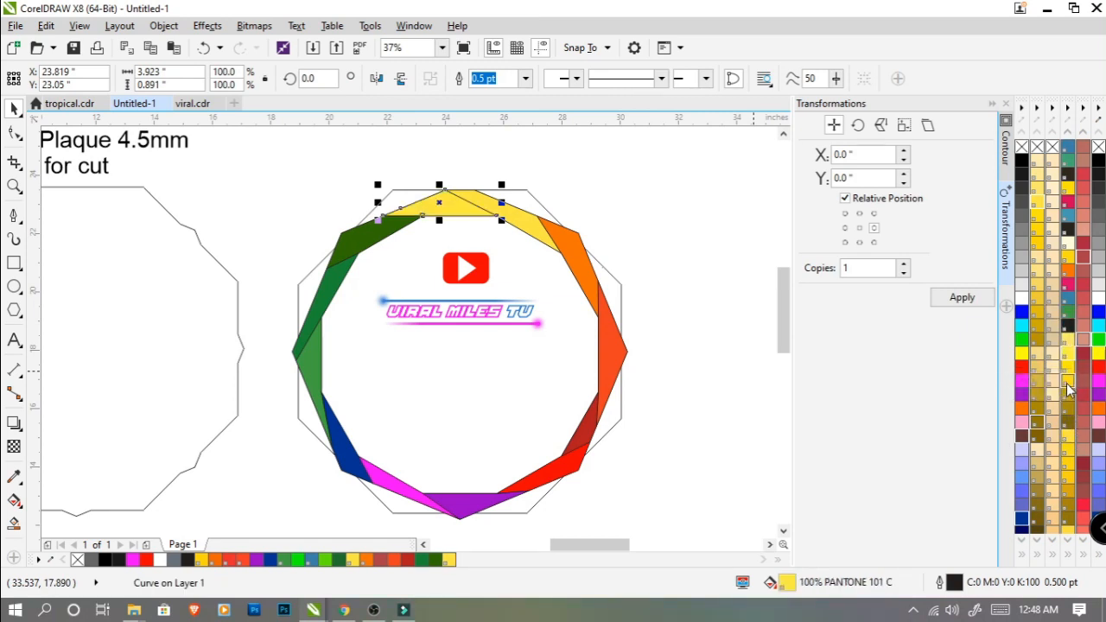
pyautogui.click(1069, 389)
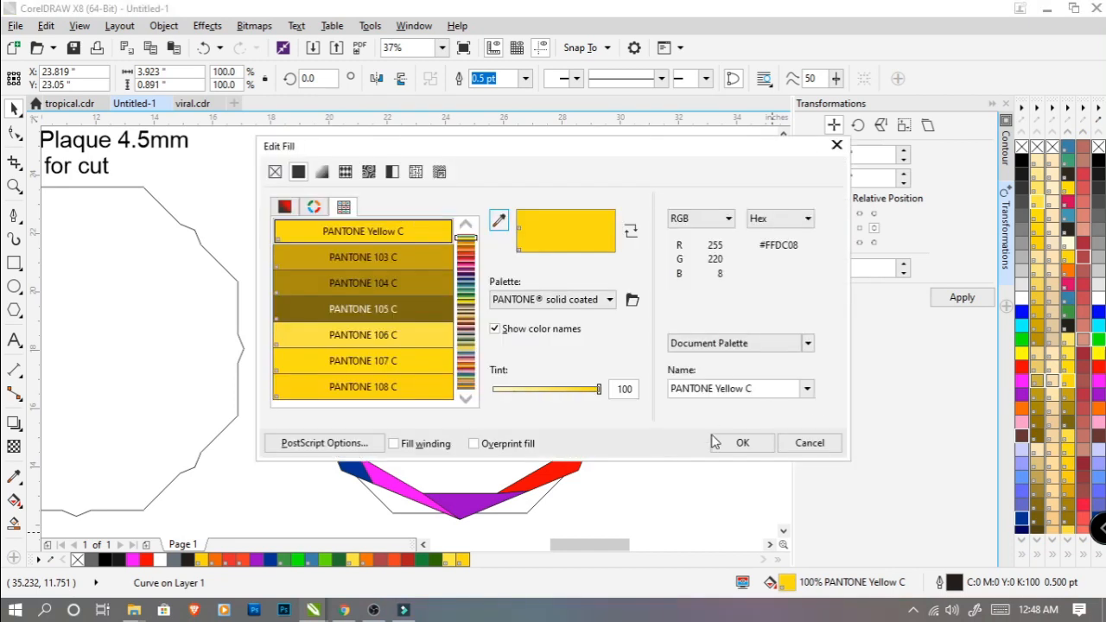
pyautogui.click(275, 172)
pyautogui.click(298, 172)
pyautogui.click(285, 207)
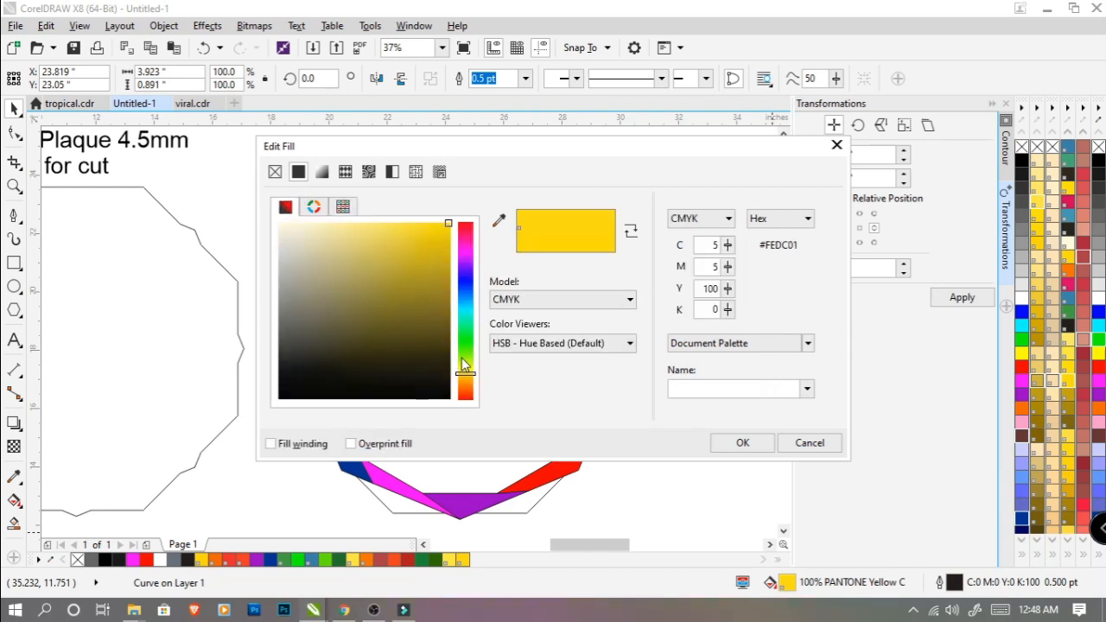
pyautogui.moveTo(465, 373); pyautogui.dragTo(471, 384)
pyautogui.click(439, 270)
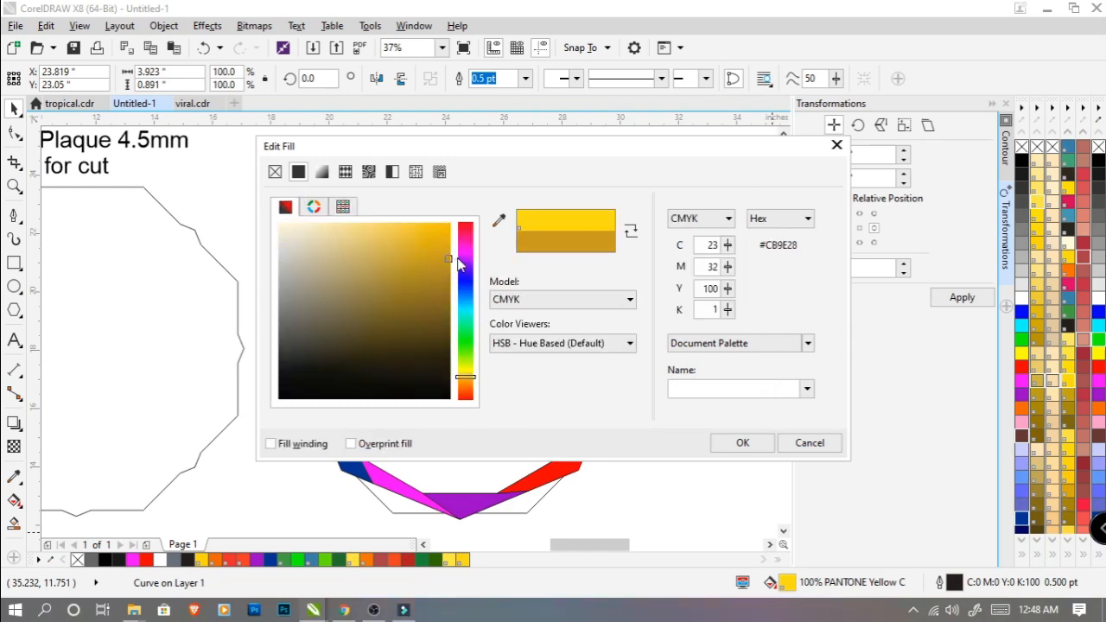
pyautogui.click(743, 442)
pyautogui.scroll(-2, 668, 309)
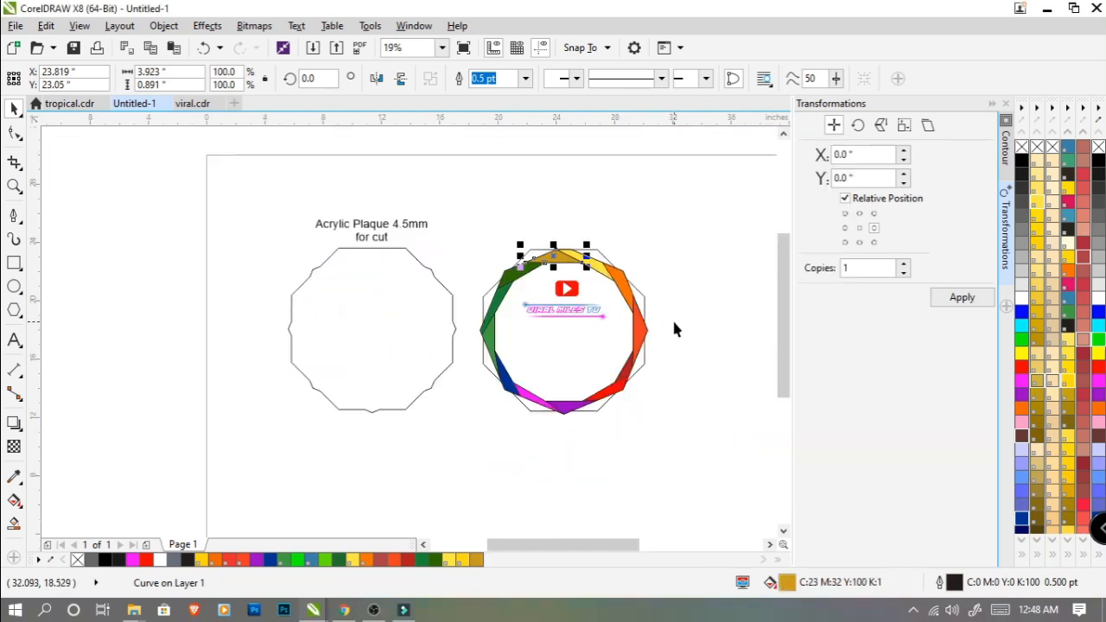
pyautogui.click(657, 336)
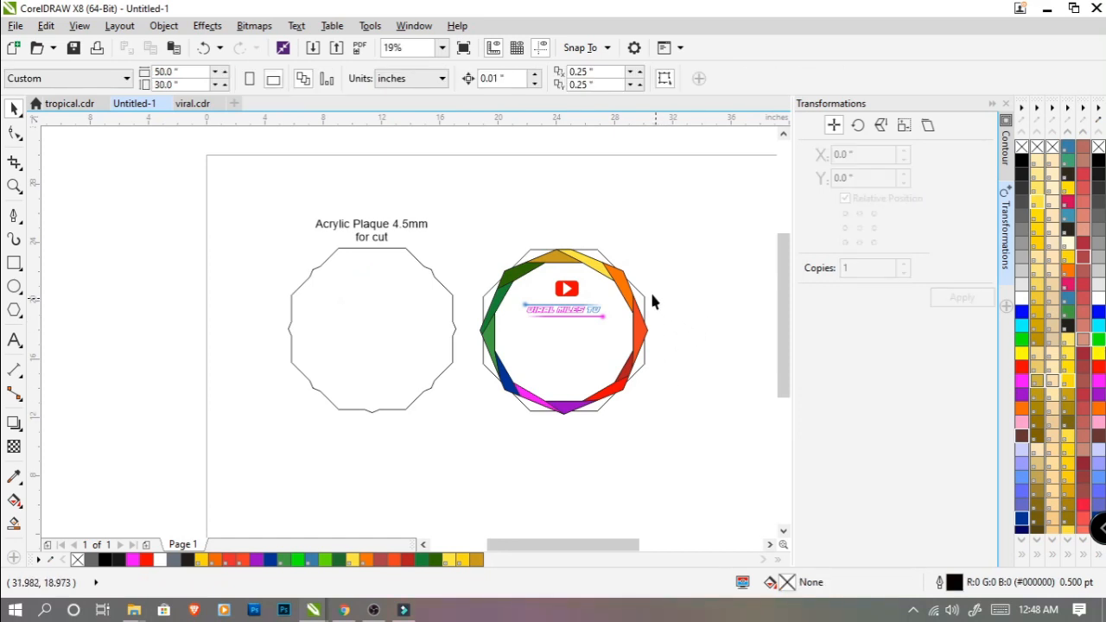
# Step: Group the upper and right-hand coloured ring segments, and group them with the remaining segments so the whole ring is one object
pyautogui.scroll(2, 653, 301)
pyautogui.moveTo(497, 258); pyautogui.dragTo(268, 175)
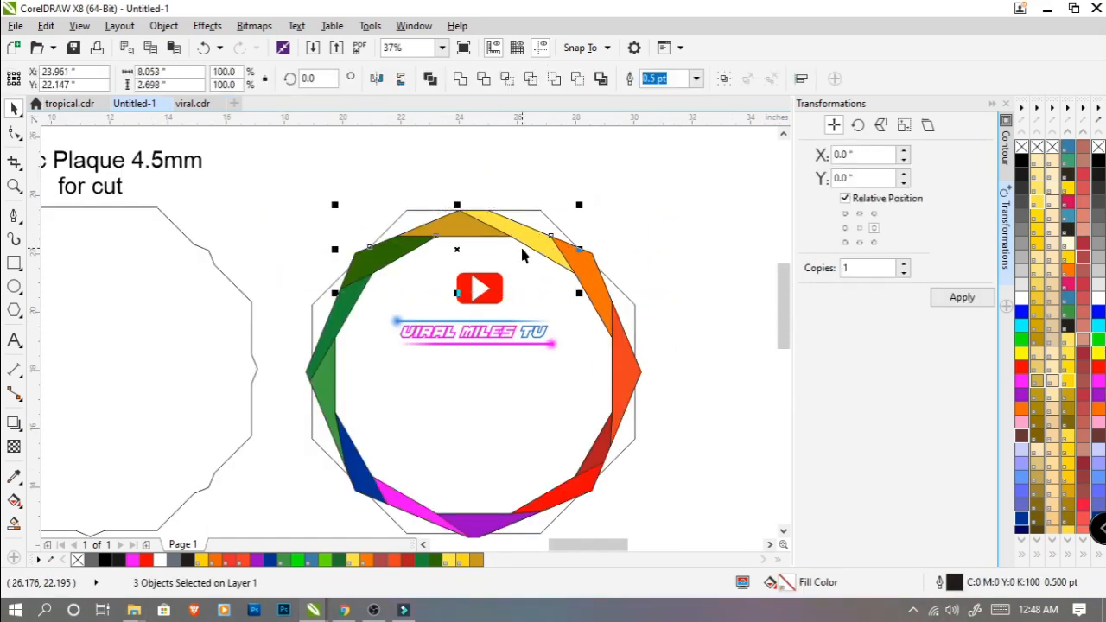
pyautogui.hotkey('ctrl', 'z')
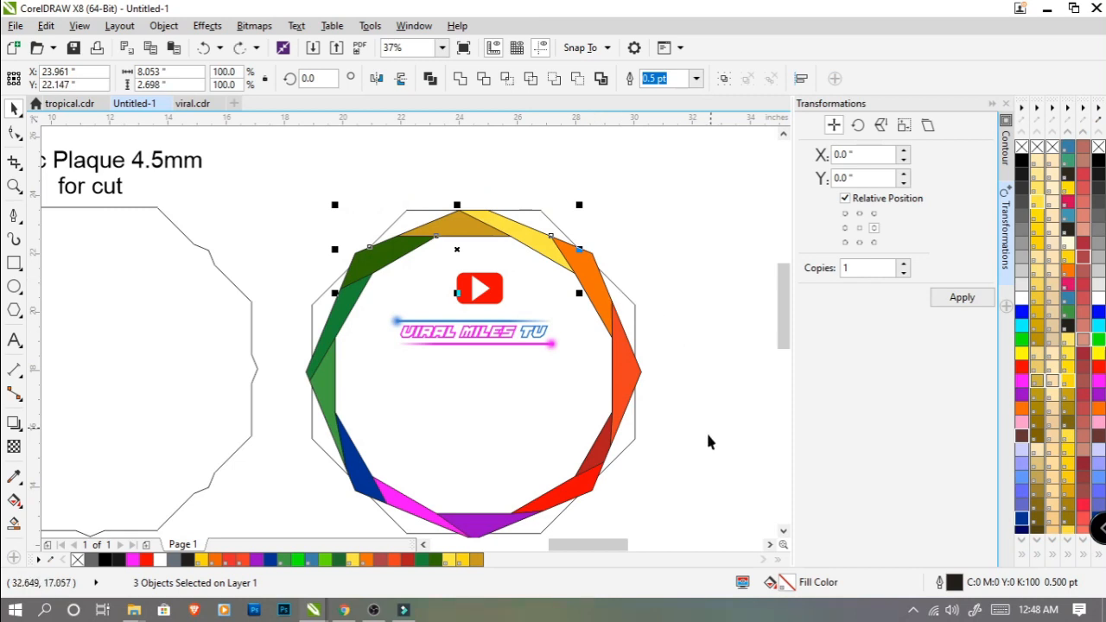
pyautogui.moveTo(677, 509); pyautogui.dragTo(570, 249)
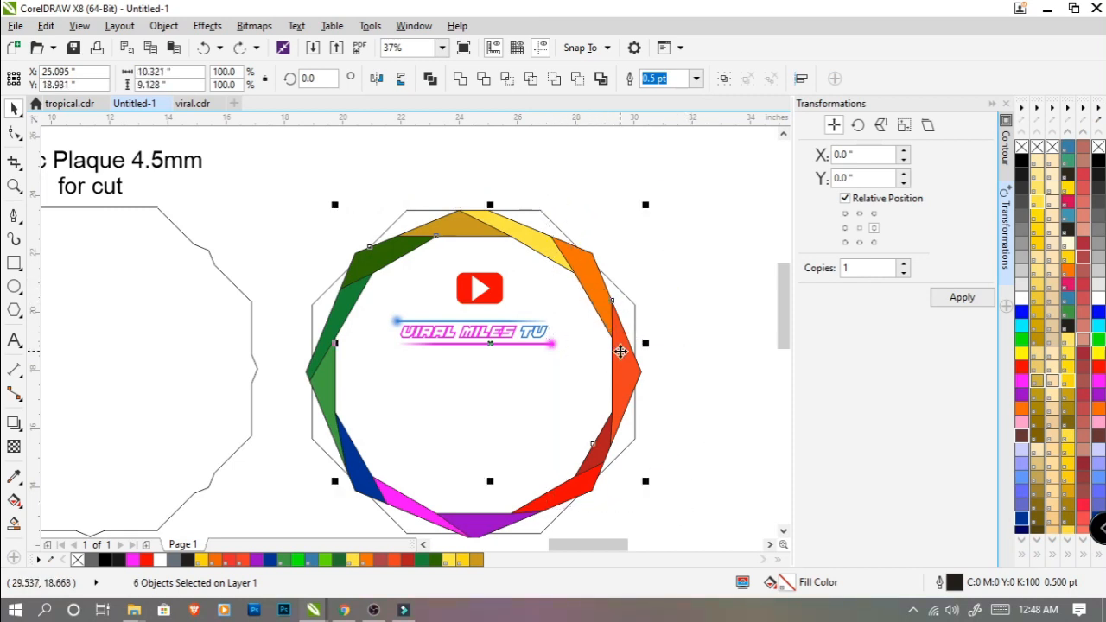
pyautogui.moveTo(621, 352); pyautogui.dragTo(669, 336)
pyautogui.hotkey('ctrl', 'z')
pyautogui.hotkey('ctrl', 'g')
pyautogui.moveTo(644, 400); pyautogui.dragTo(661, 294)
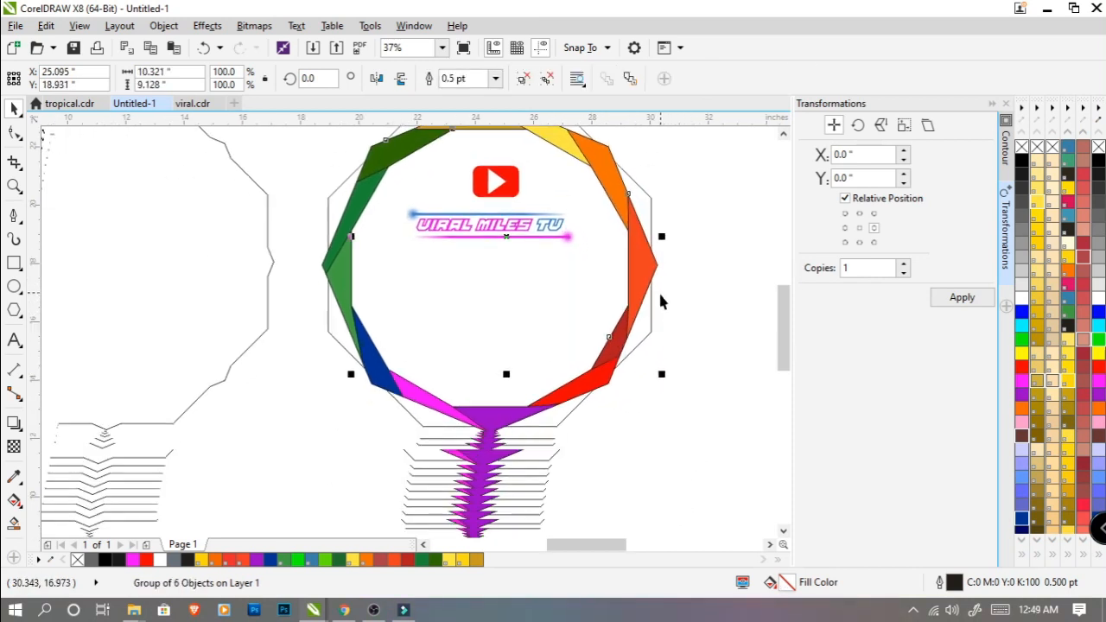
pyautogui.moveTo(669, 457); pyautogui.dragTo(289, 286)
pyautogui.hotkey('ctrl', 'g')
pyautogui.moveTo(361, 236); pyautogui.dragTo(409, 388)
pyautogui.click(422, 302)
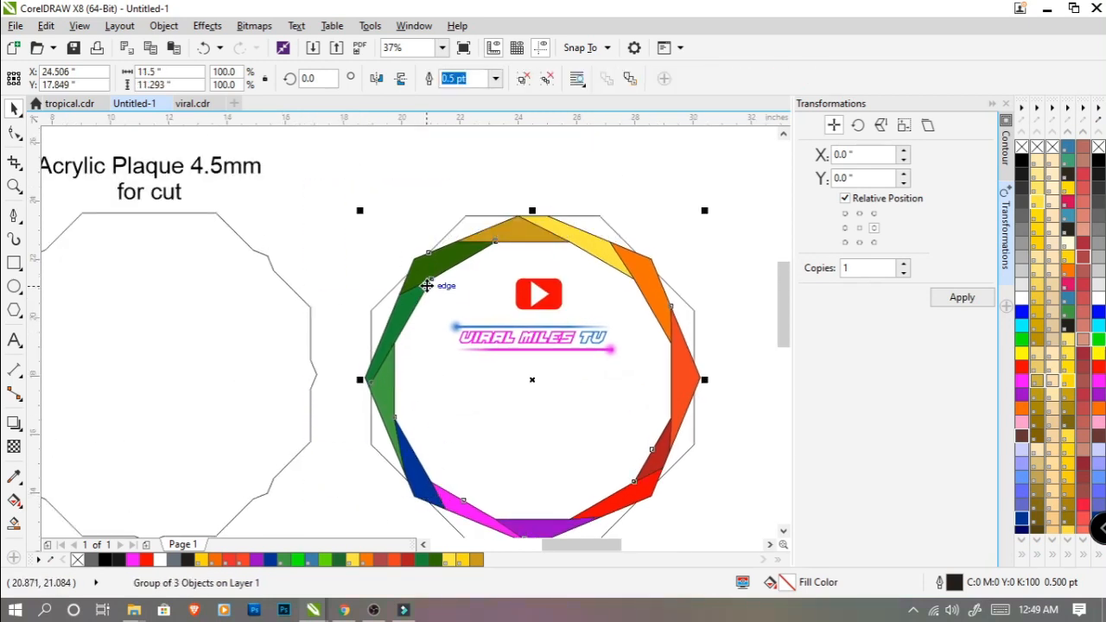
pyautogui.moveTo(427, 286); pyautogui.dragTo(333, 207)
pyautogui.scroll(-2, 386, 234)
pyautogui.hotkey('ctrl', 'z')
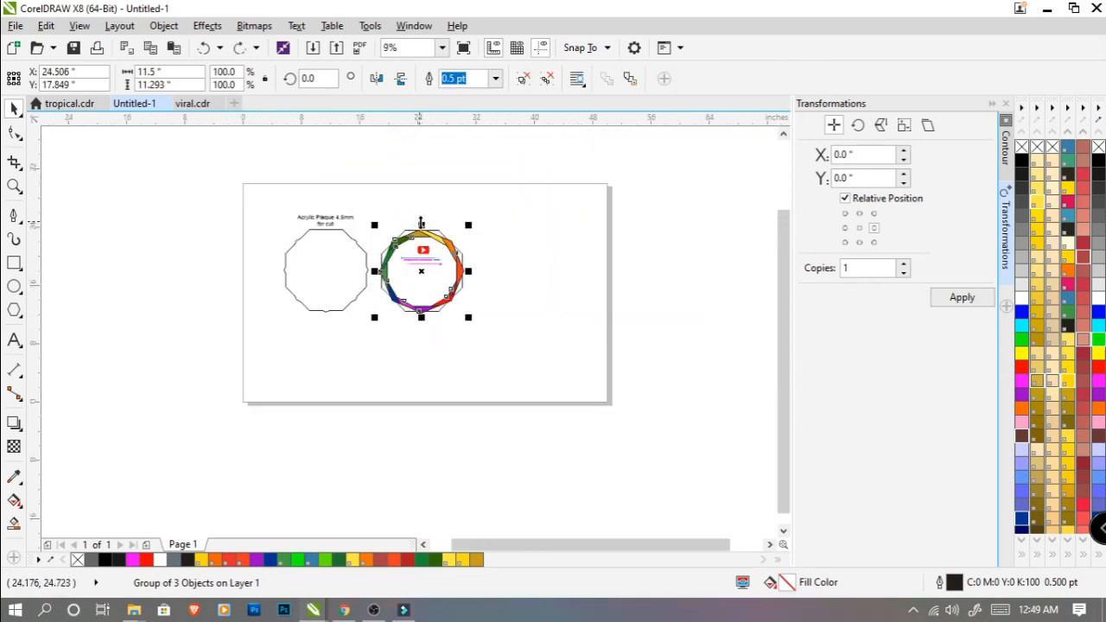
pyautogui.scroll(1, 438, 238)
pyautogui.moveTo(438, 240); pyautogui.dragTo(601, 202)
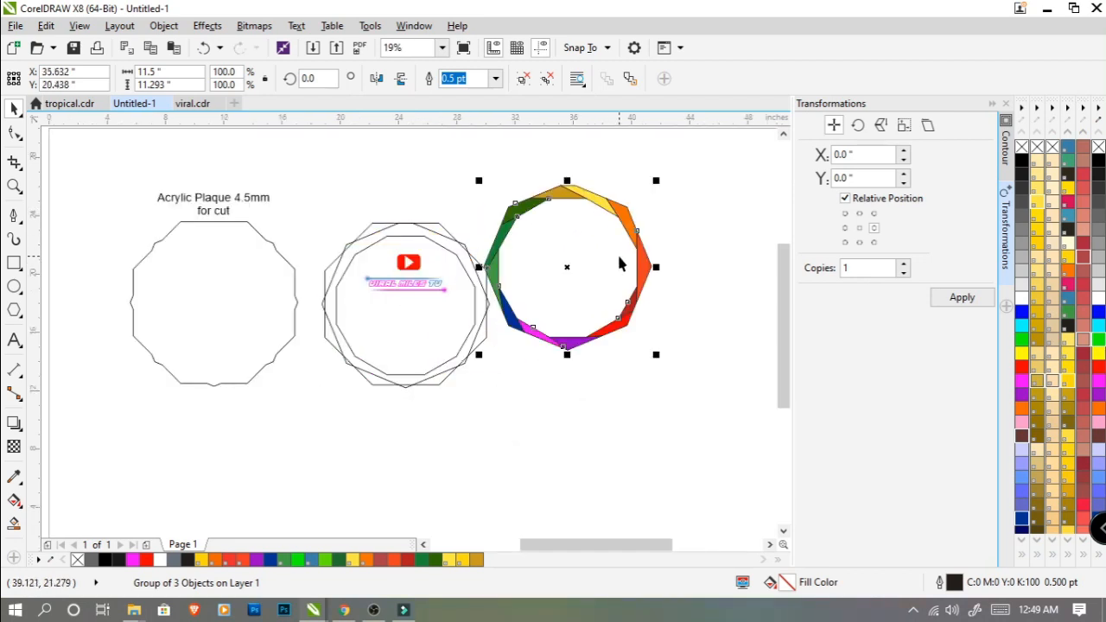
pyautogui.hotkey('ctrl', 'z')
pyautogui.press('Escape')
# Step: Add the artistic text 2020 inside the ring, below the Viral Miles TV logo
pyautogui.scroll(1, 480, 287)
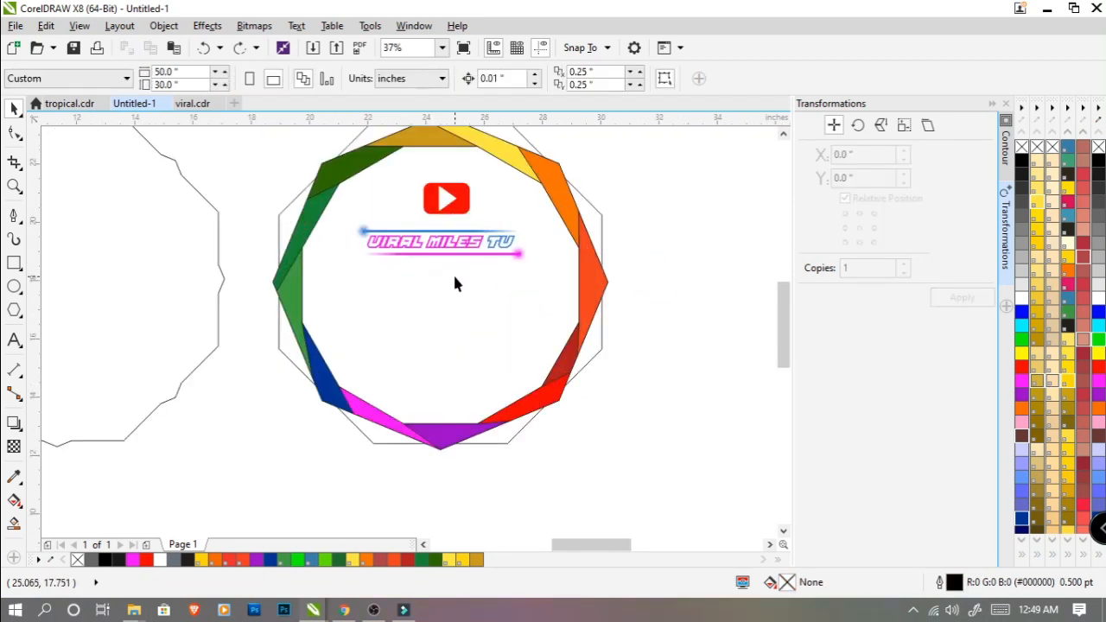
pyautogui.click(14, 339)
pyautogui.click(376, 324)
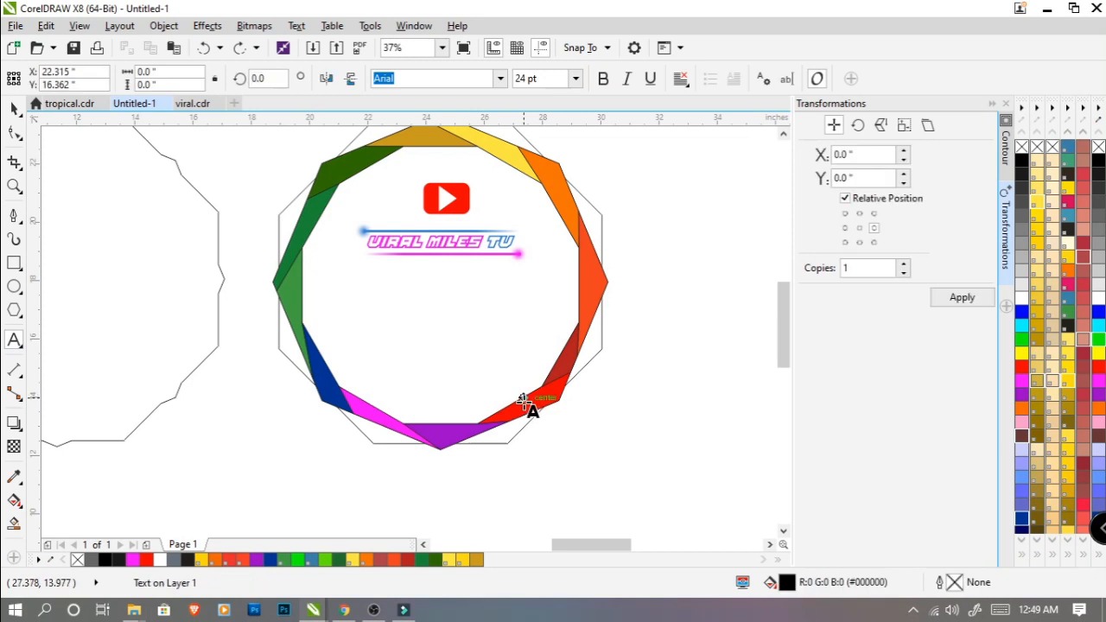
pyautogui.write('2020')
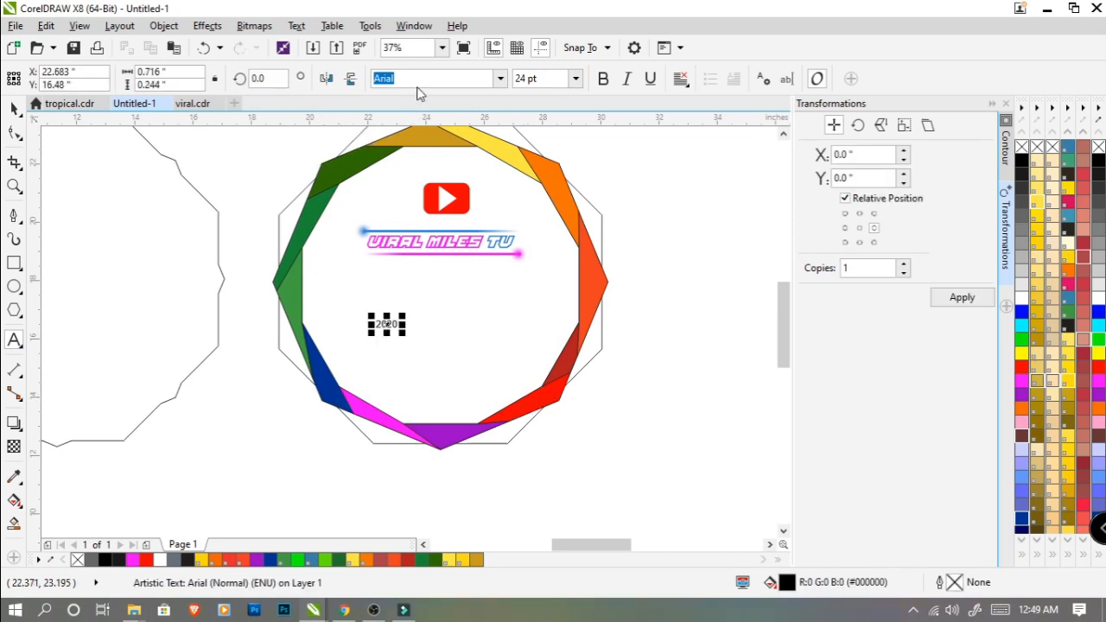
# Step: Set the 2020 text in the Impact font and enlarge it to about 6.3 × 2.6 inches
pyautogui.click(406, 79)
pyautogui.write('Impact')
pyautogui.press('Return')
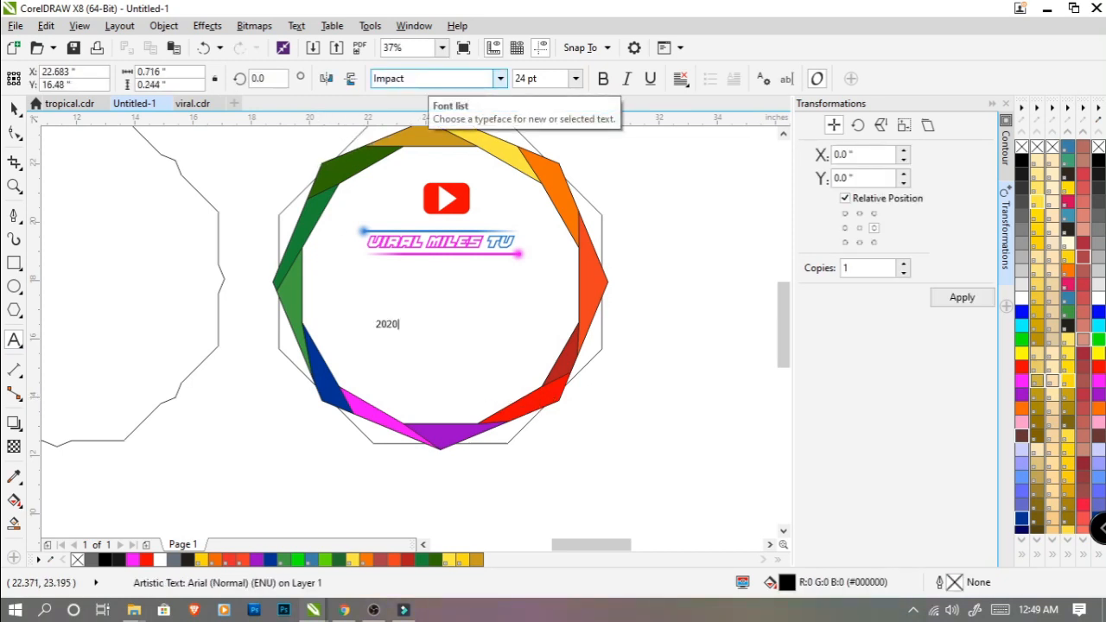
pyautogui.hotkey('ctrl', 'a')
pyautogui.click(410, 80)
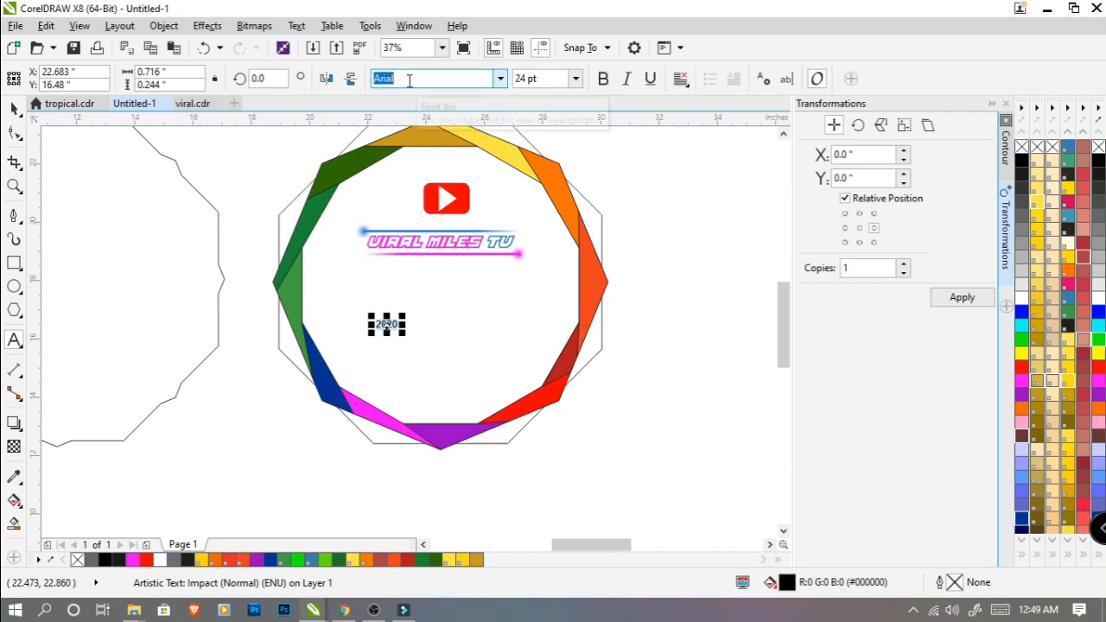
pyautogui.write('Impact')
pyautogui.press('Return')
pyautogui.click(14, 109)
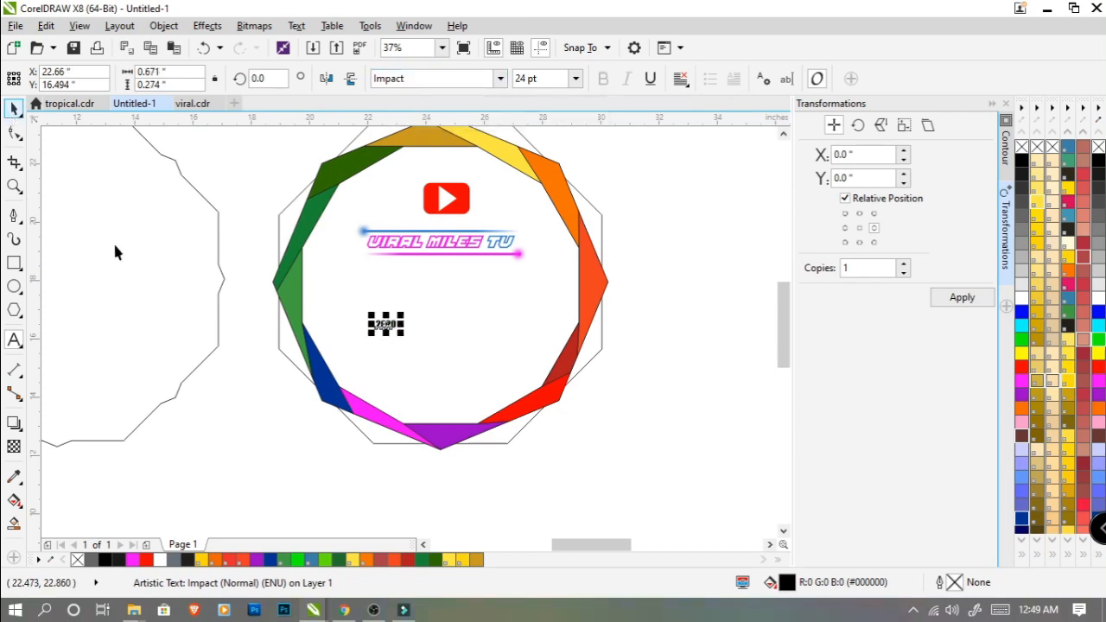
pyautogui.moveTo(401, 336); pyautogui.dragTo(537, 275)
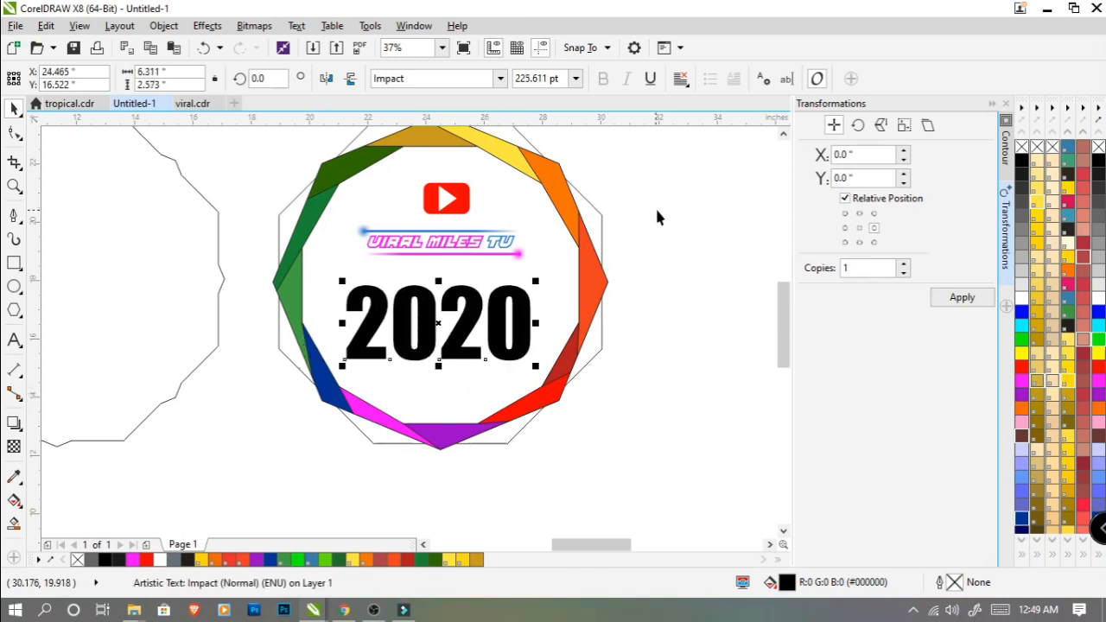
# Step: Centre the play-button icon and the 2020 text horizontally on the coloured ring
pyautogui.moveTo(655, 221); pyautogui.dragTo(420, 178)
pyautogui.click(531, 173)
pyautogui.press('c')
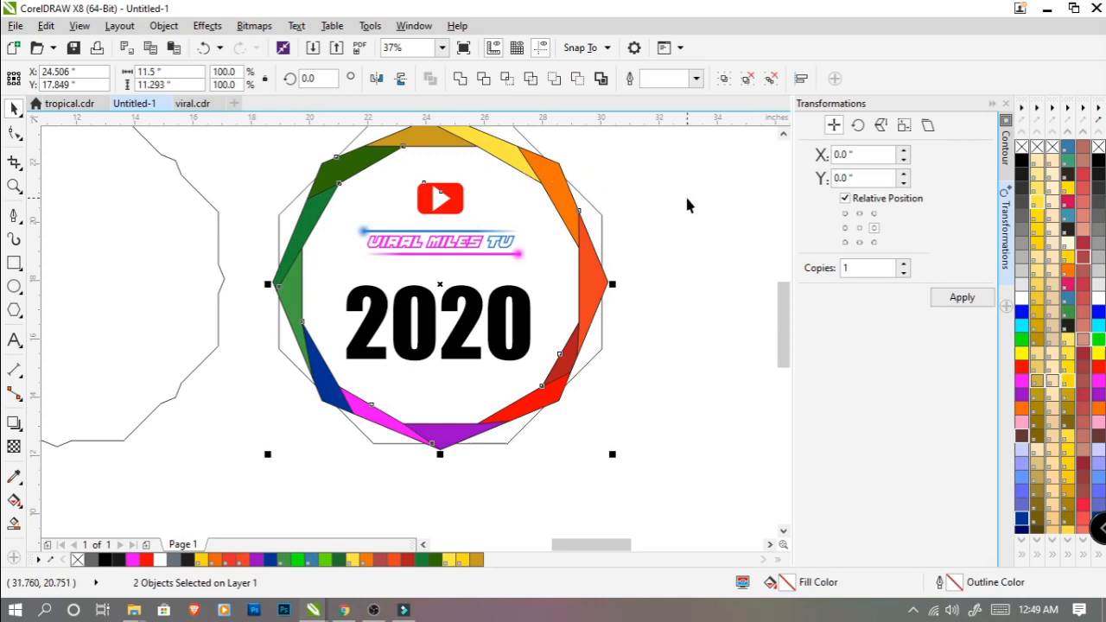
pyautogui.click(686, 205)
pyautogui.click(481, 310)
pyautogui.press('c')
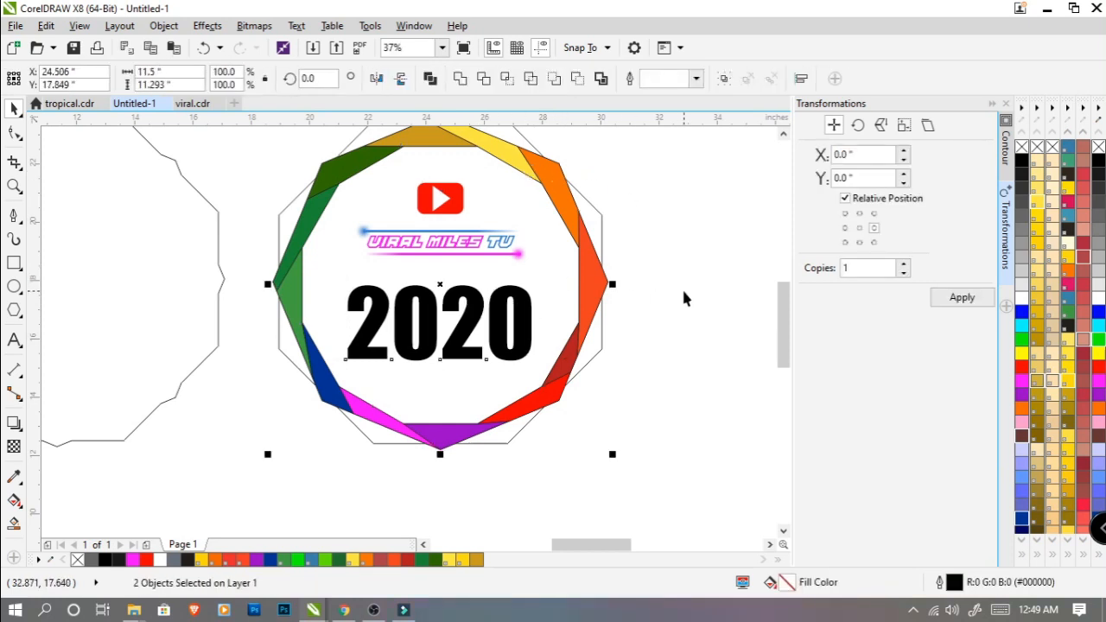
pyautogui.click(681, 286)
# Step: Draw a rectangle about 7.6 × 1.04 inches across the middle of 2020 and centre it horizontally on the text
pyautogui.click(515, 303)
pyautogui.click(14, 264)
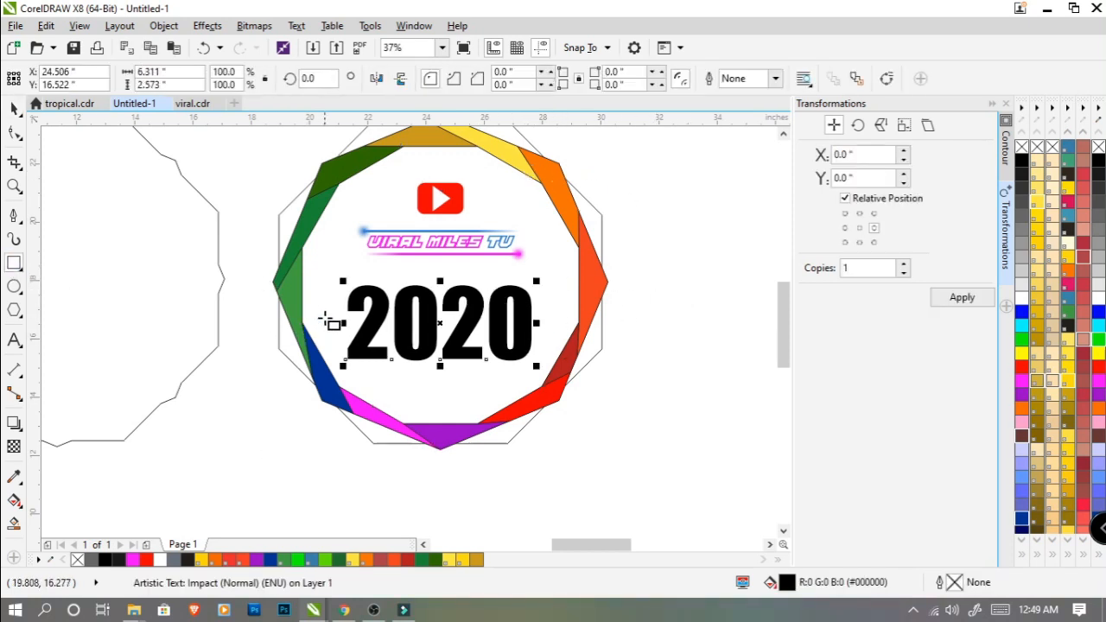
pyautogui.moveTo(324, 312); pyautogui.dragTo(545, 337)
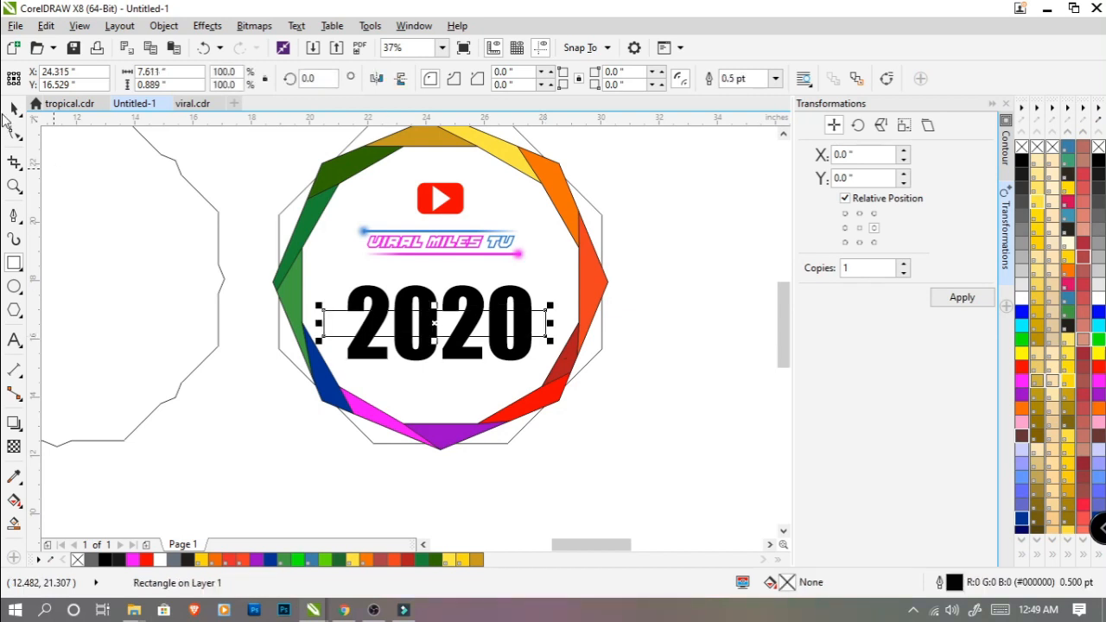
pyautogui.press('space')
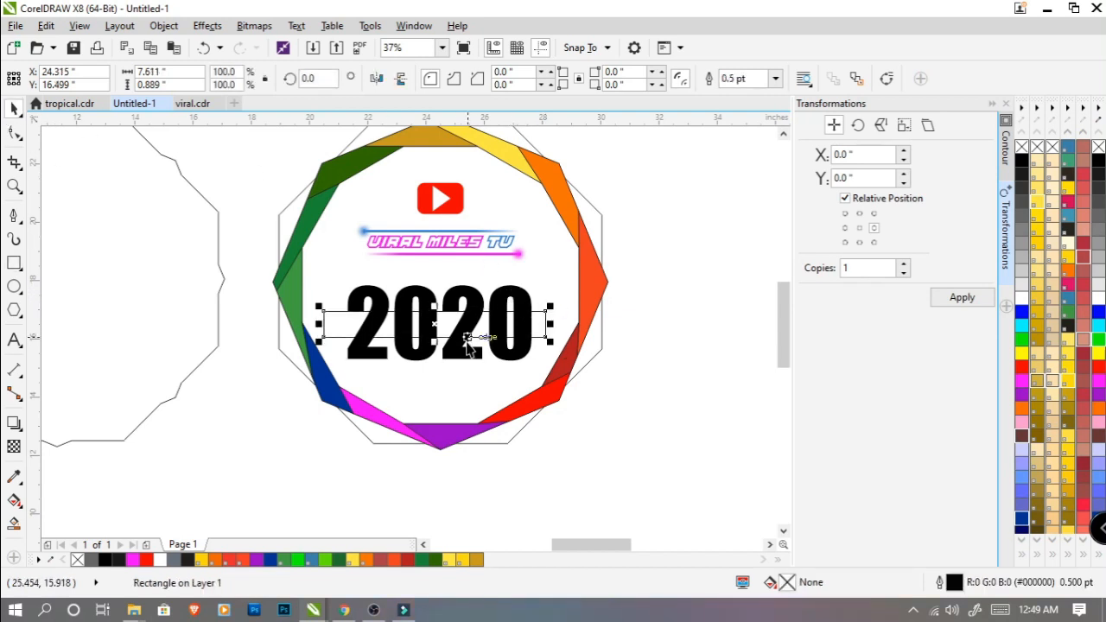
pyautogui.scroll(2, 468, 344)
pyautogui.moveTo(411, 332); pyautogui.dragTo(418, 356)
pyautogui.keyDown('shift'); pyautogui.click(579, 244); pyautogui.keyUp('shift')
pyautogui.press('e')
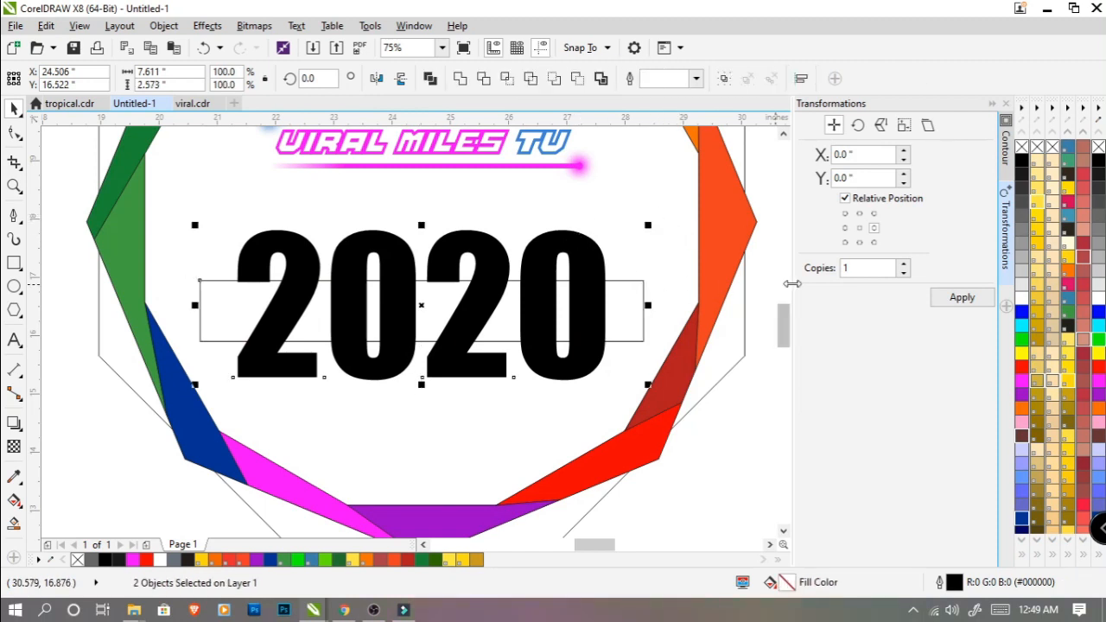
# Step: Trim the 2020 text with the rectangle to cut a horizontal band out of the digits
pyautogui.click(634, 310)
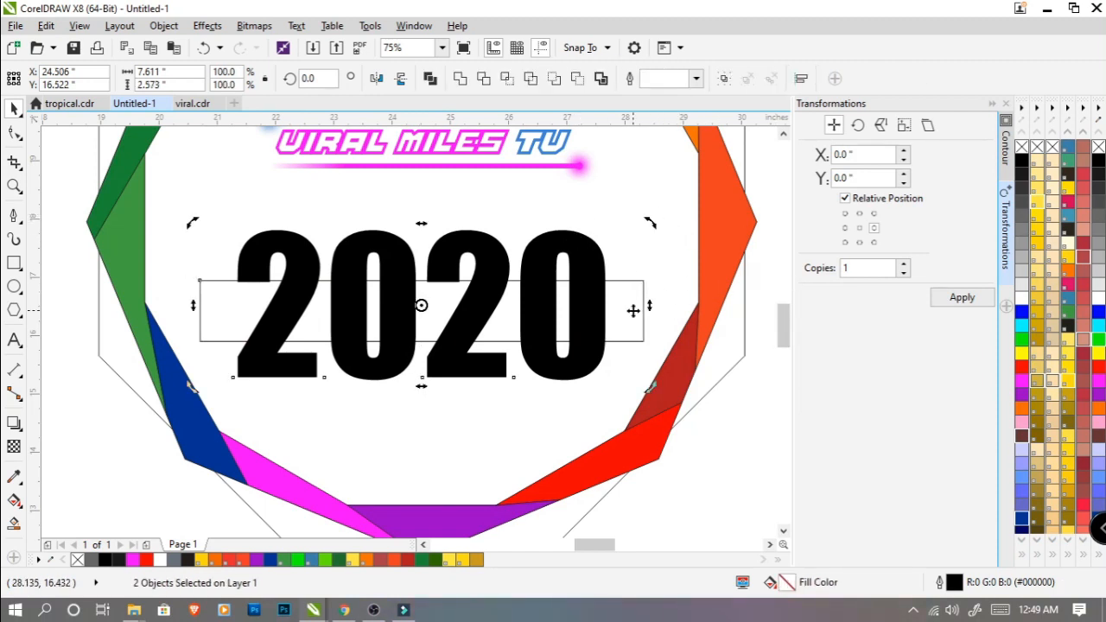
pyautogui.click(633, 311)
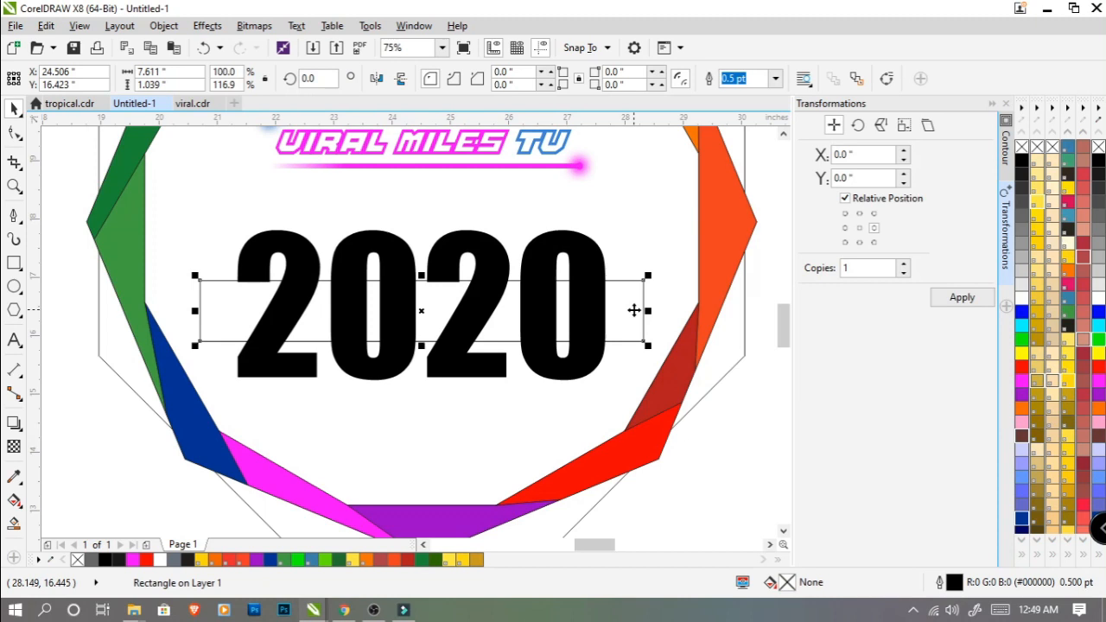
pyautogui.keyDown('shift'); pyautogui.click(579, 255); pyautogui.keyUp('shift')
pyautogui.click(483, 78)
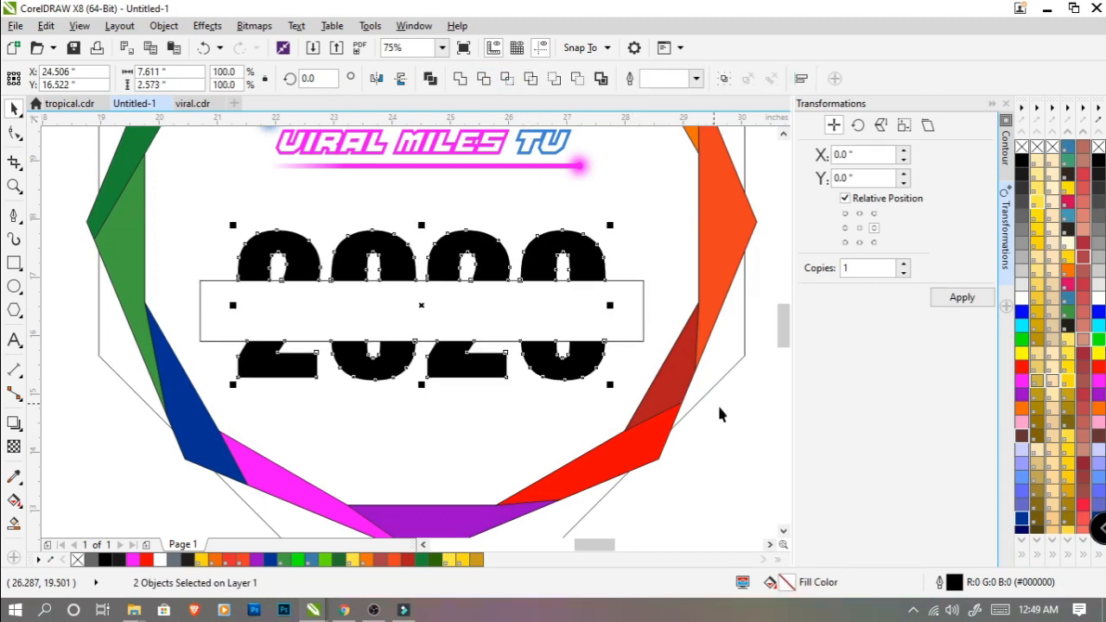
# Step: Delete the trimming rectangle and fill the split 2020 digits with red
pyautogui.click(609, 283)
pyautogui.press('Delete')
pyautogui.click(596, 268)
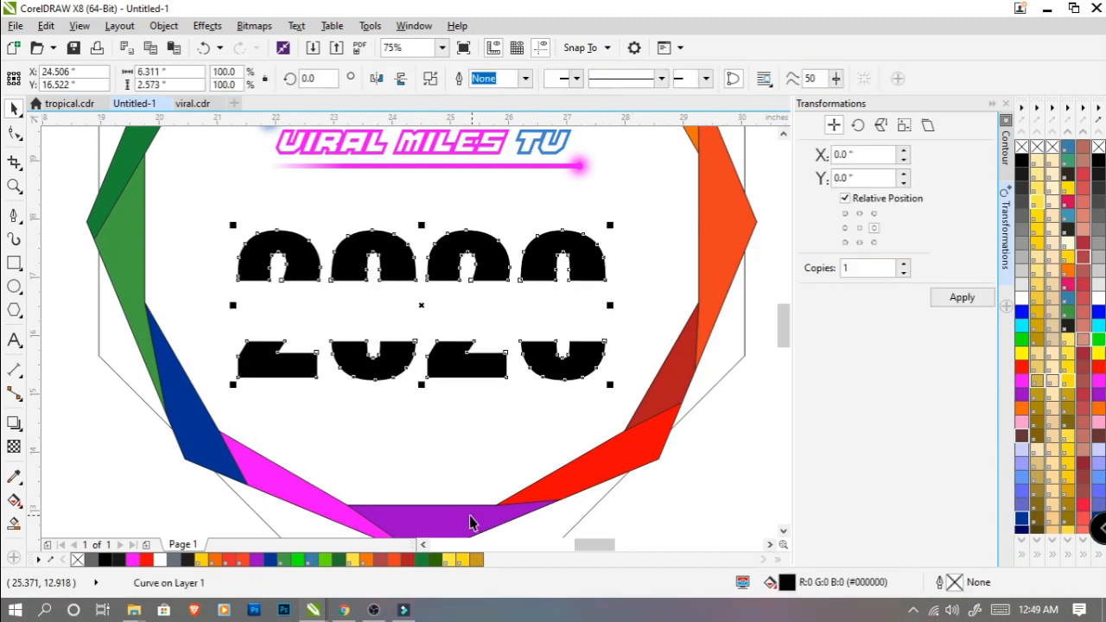
pyautogui.click(149, 560)
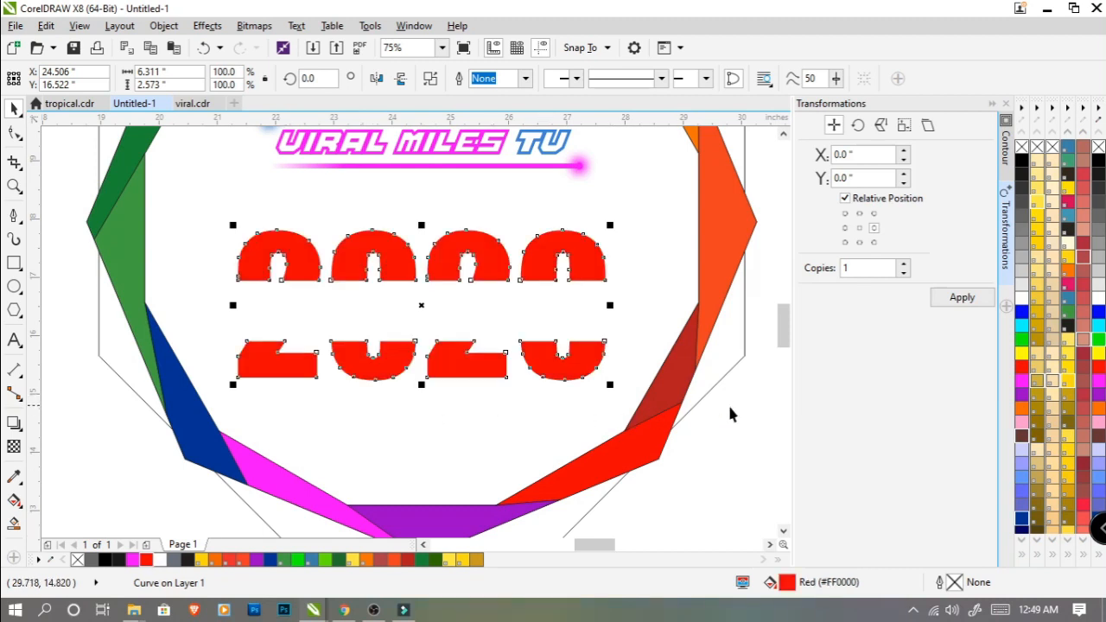
pyautogui.click(344, 384)
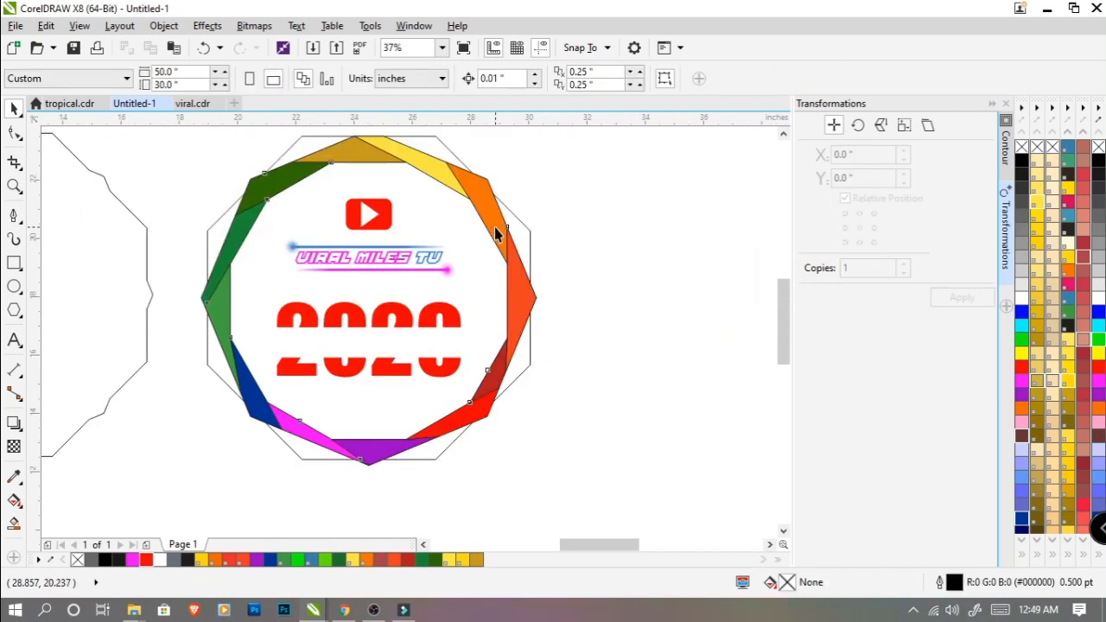
pyautogui.click(494, 227)
pyautogui.click(676, 284)
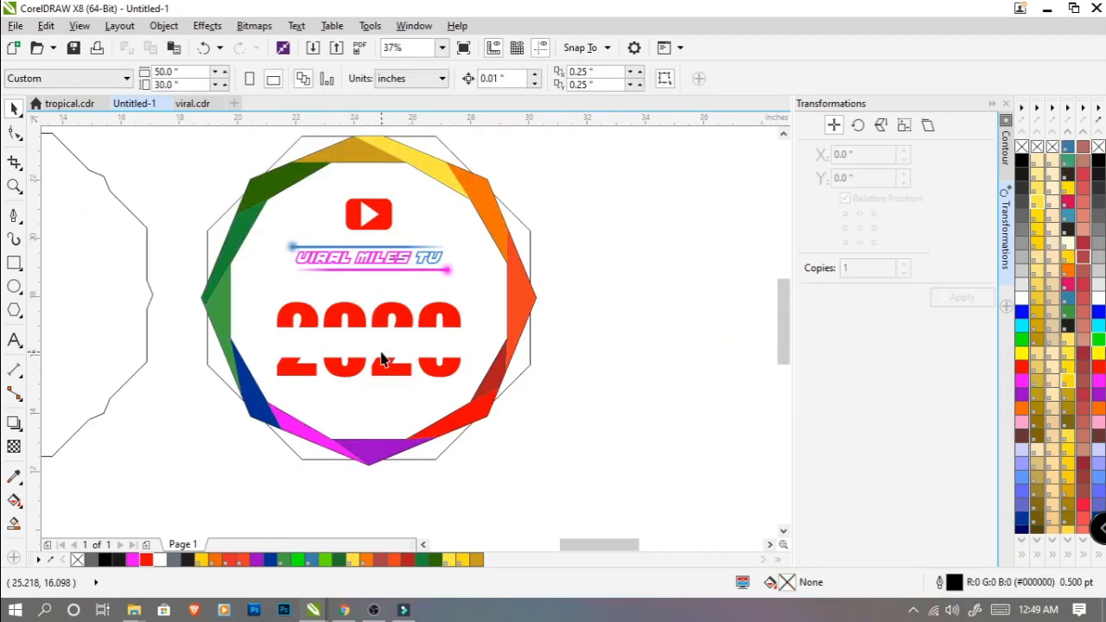
# Step: Add the artistic text "YOUTUBER OF THE YEAR" in the empty area beside the coloured ring
pyautogui.click(393, 328)
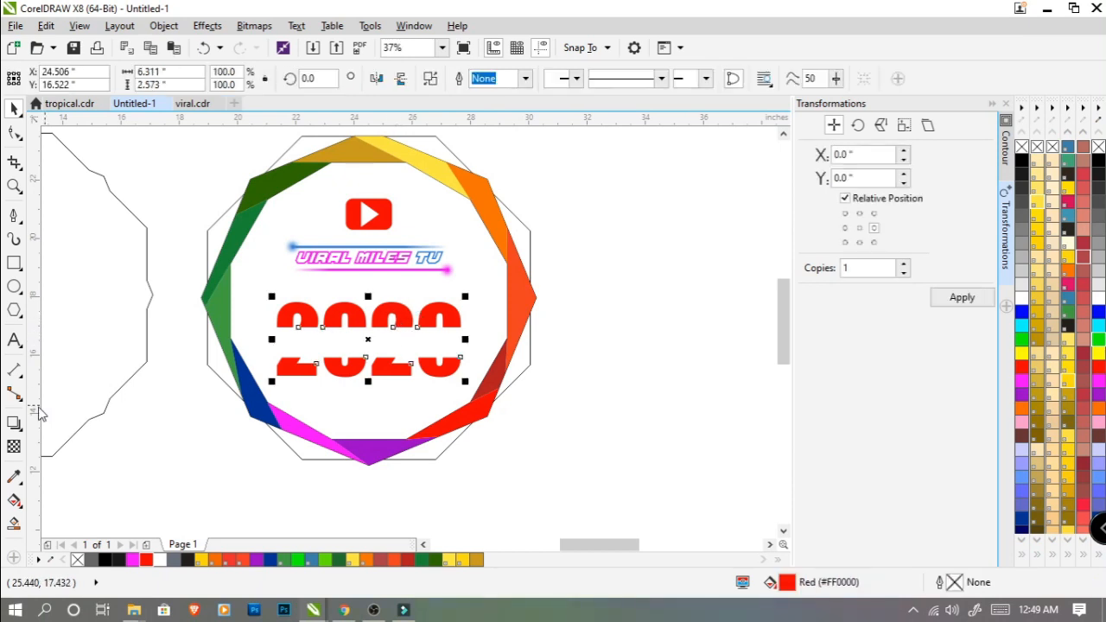
pyautogui.click(14, 340)
pyautogui.click(562, 441)
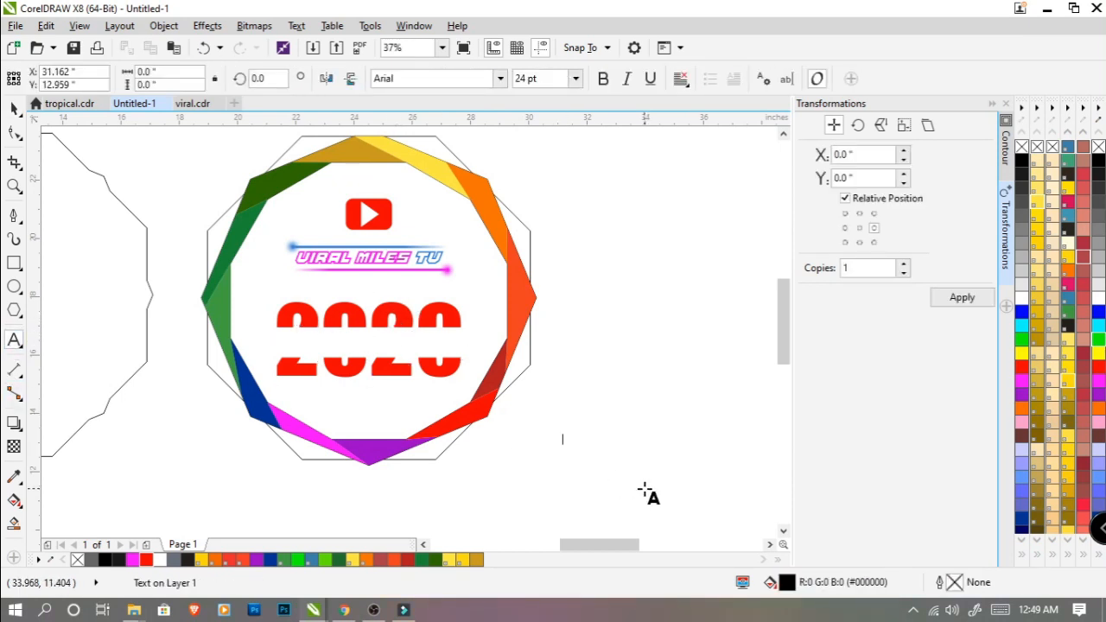
pyautogui.write('YOUTUBER OF THE YEAR')
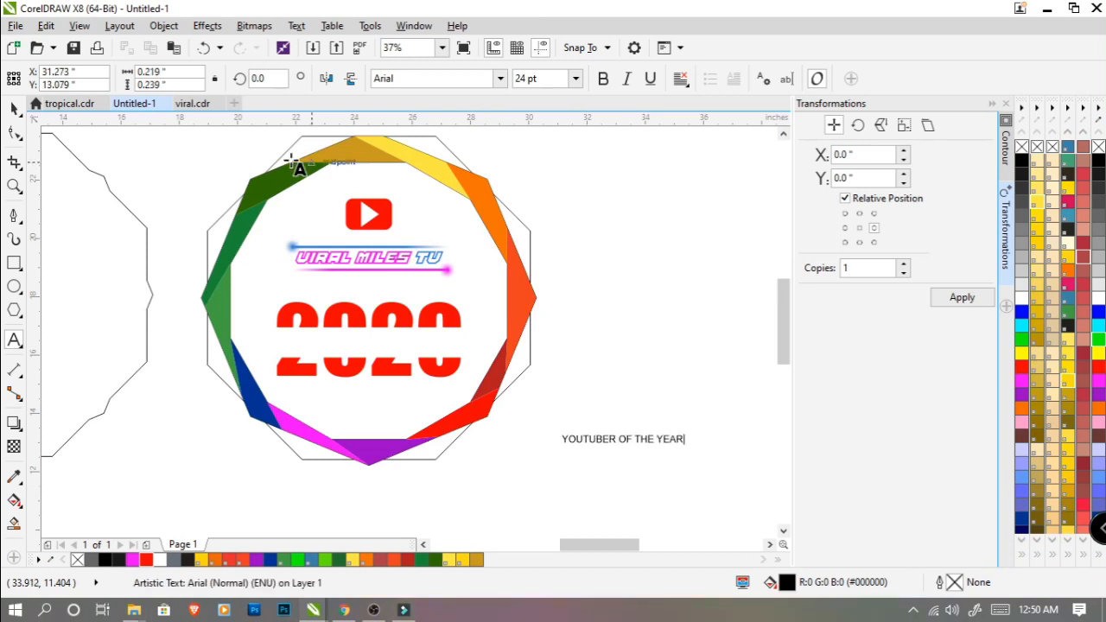
pyautogui.click(14, 108)
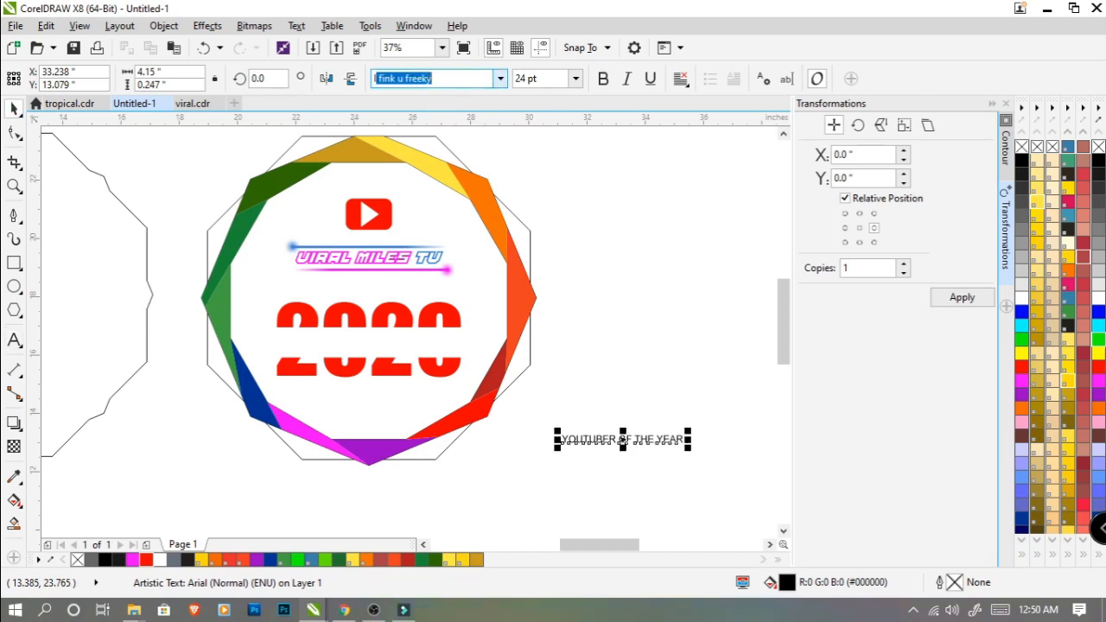
# Step: Set the YOUTUBER OF THE YEAR text in Impact, move it into the 2020 gap and scale it to about 6.4 × 0.85 inches
pyautogui.press('Return')
pyautogui.moveTo(620, 442); pyautogui.dragTo(471, 386)
pyautogui.scroll(2, 381, 355)
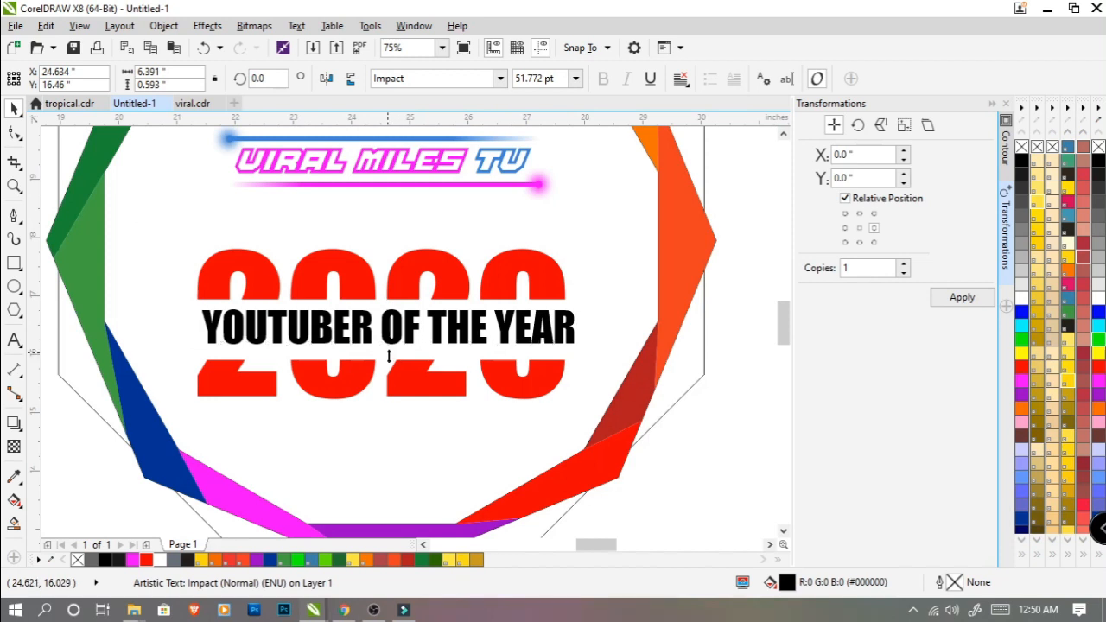
pyautogui.moveTo(389, 356); pyautogui.dragTo(393, 361)
# Step: Centre YOUTUBER OF THE YEAR horizontally and vertically on 2020, and fine-tune its height so it fits the gap between the digit halves
pyautogui.keyDown('shift'); pyautogui.click(363, 276); pyautogui.keyUp('shift')
pyautogui.press('c')
pyautogui.press('e')
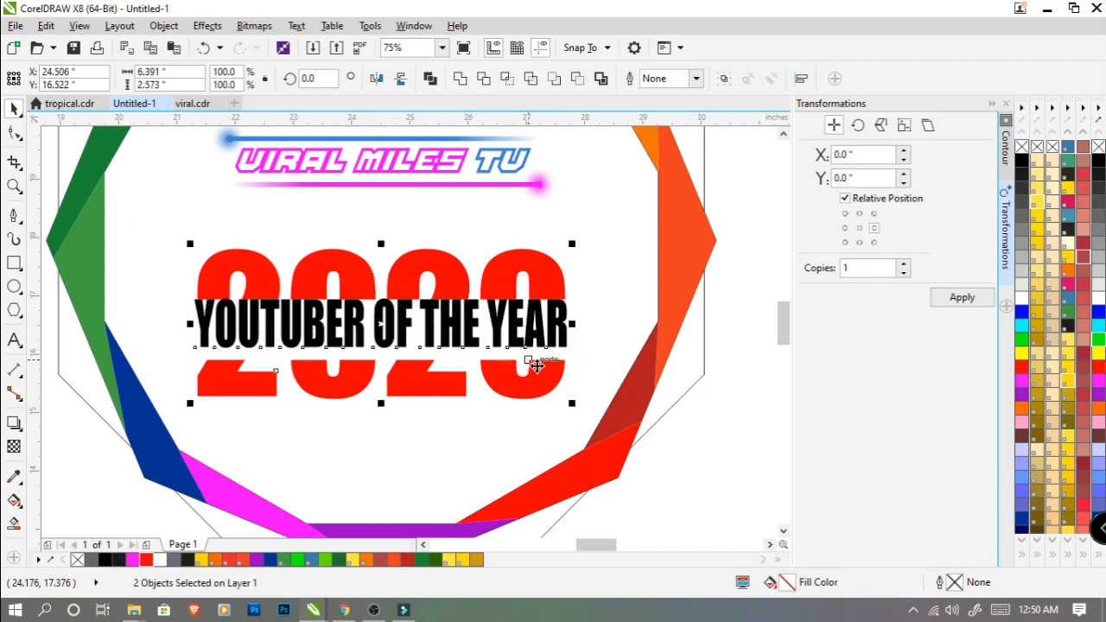
pyautogui.click(716, 435)
pyautogui.click(563, 333)
pyautogui.press('Down')
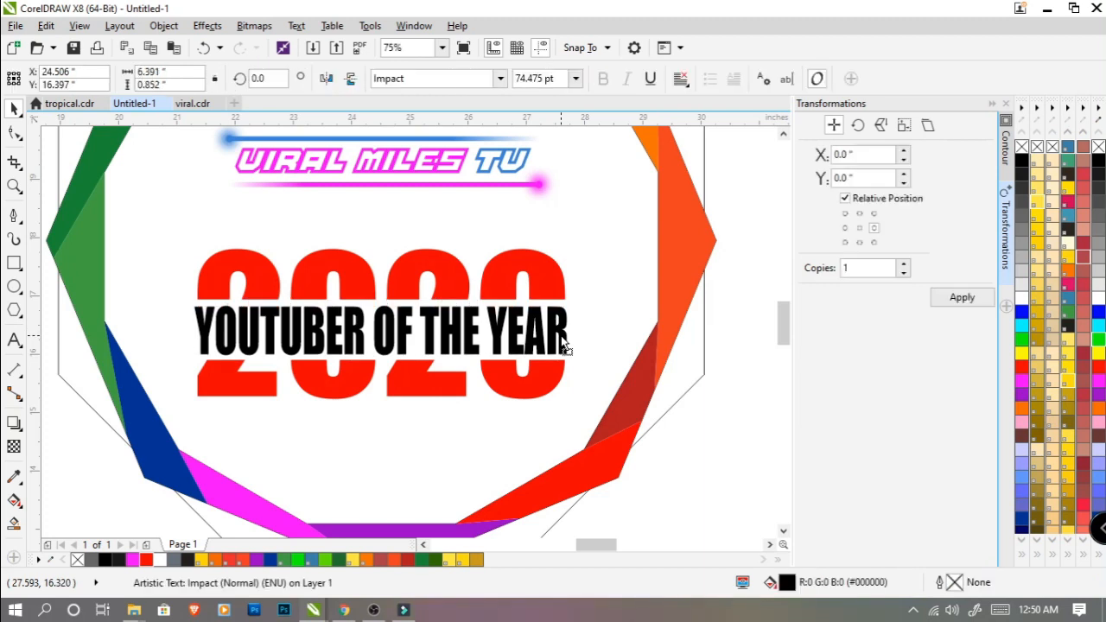
pyautogui.press('Up')
pyautogui.press('Up')
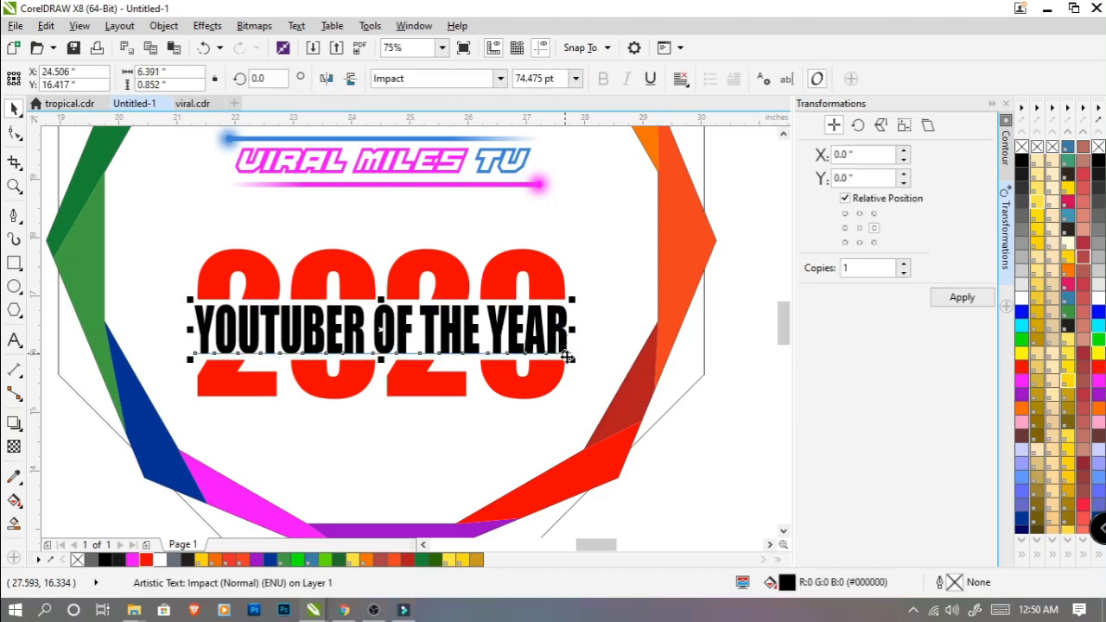
# Step: Group the 2020 digits with the YOUTUBER OF THE YEAR text
pyautogui.scroll(-1, 568, 355)
pyautogui.moveTo(661, 399); pyautogui.dragTo(375, 291)
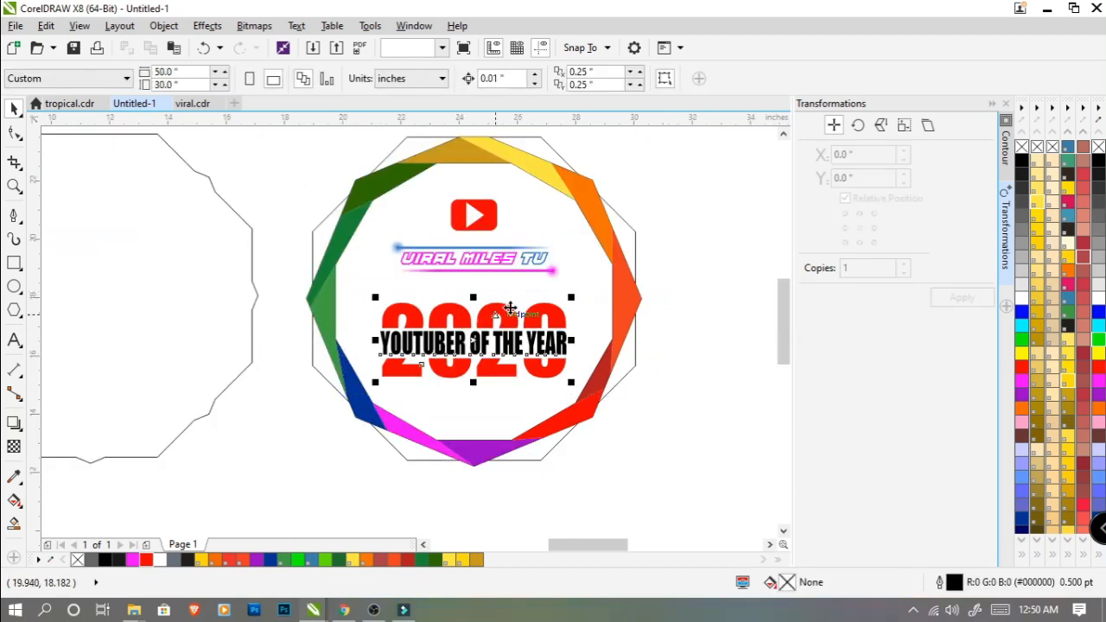
pyautogui.hotkey('ctrl', 'g')
pyautogui.scroll(-1, 563, 224)
pyautogui.scroll(1, 565, 234)
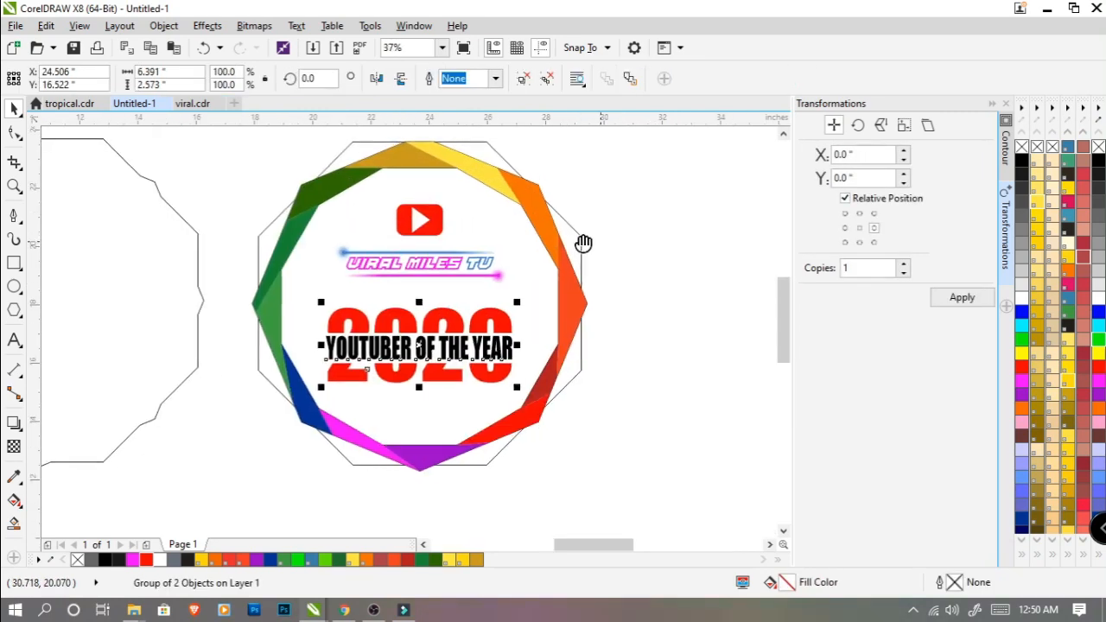
# Step: Group the complete coloured plaque artwork and move it slightly upward
pyautogui.scroll(-1, 588, 259)
pyautogui.moveTo(599, 366); pyautogui.dragTo(360, 163)
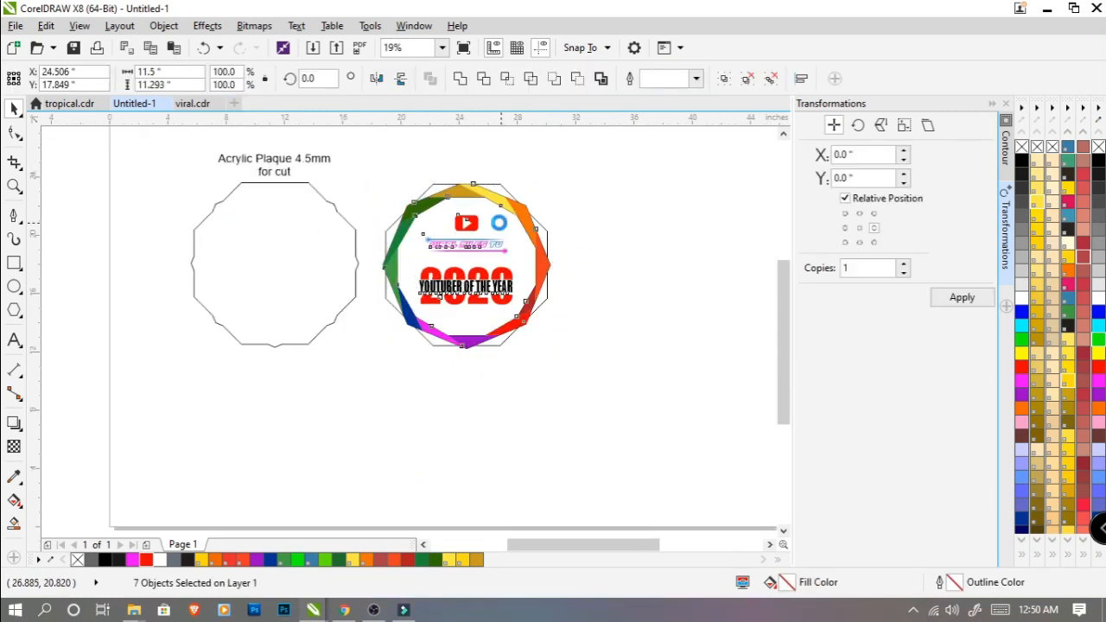
pyautogui.hotkey('ctrl', 'g')
pyautogui.moveTo(496, 207); pyautogui.dragTo(501, 191)
pyautogui.click(576, 192)
# Step: Copy the cutting label above the coloured artwork, change it to "For Print Clear Sticker Reverse" and place it just above the ring
pyautogui.moveTo(308, 165); pyautogui.dragTo(504, 150)
pyautogui.rightClick(467, 158)
pyautogui.doubleClick(504, 151)
pyautogui.hotkey('ctrl', 'a')
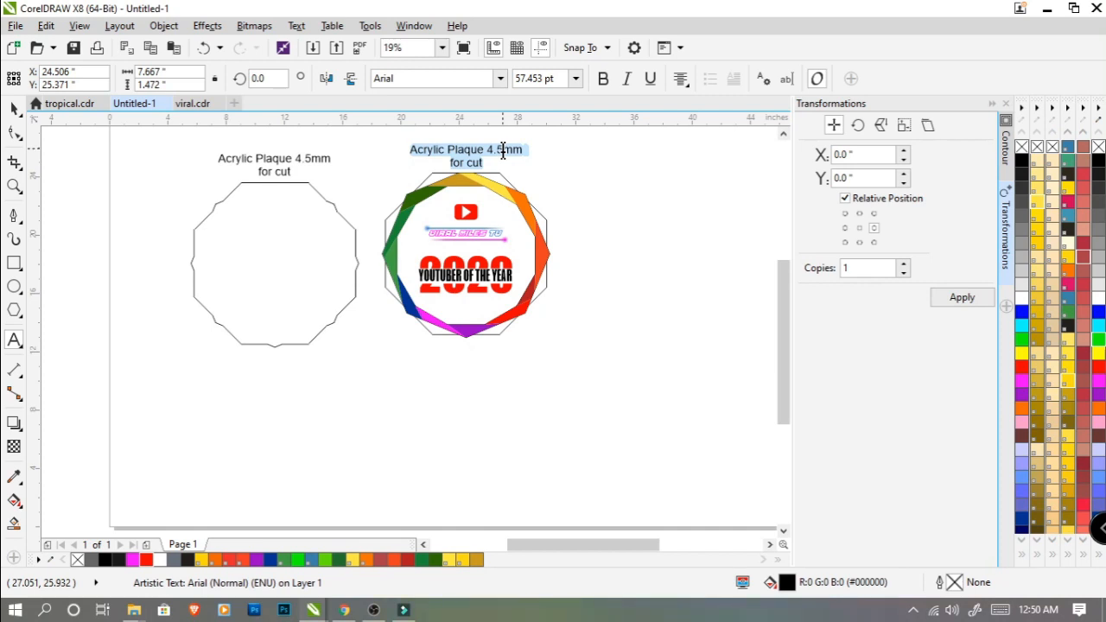
pyautogui.write('For Prin')
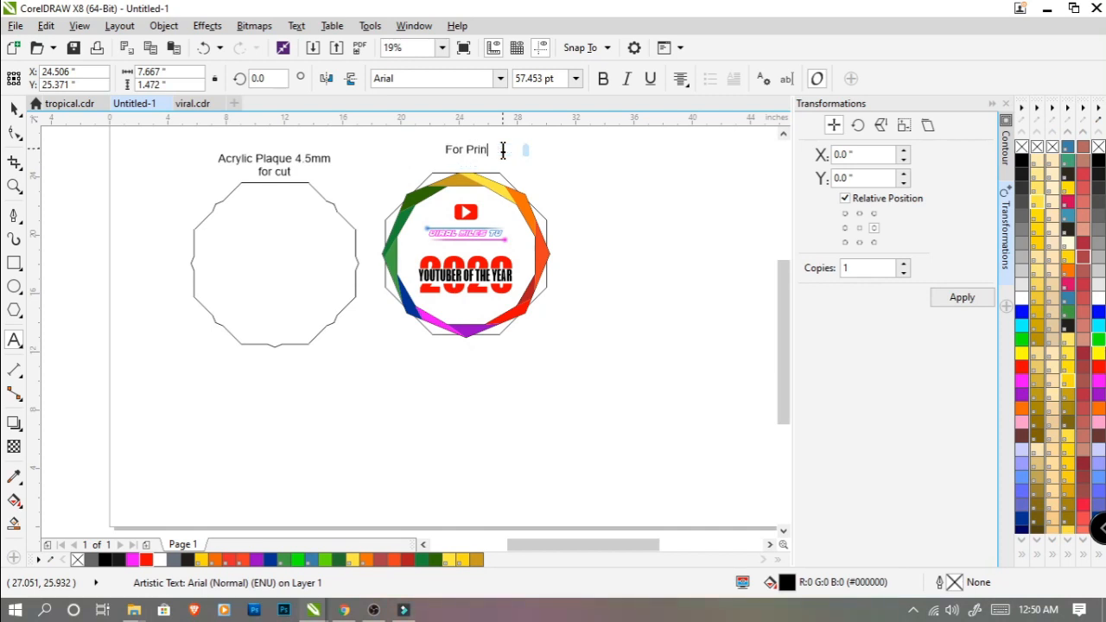
pyautogui.write('t Clea')
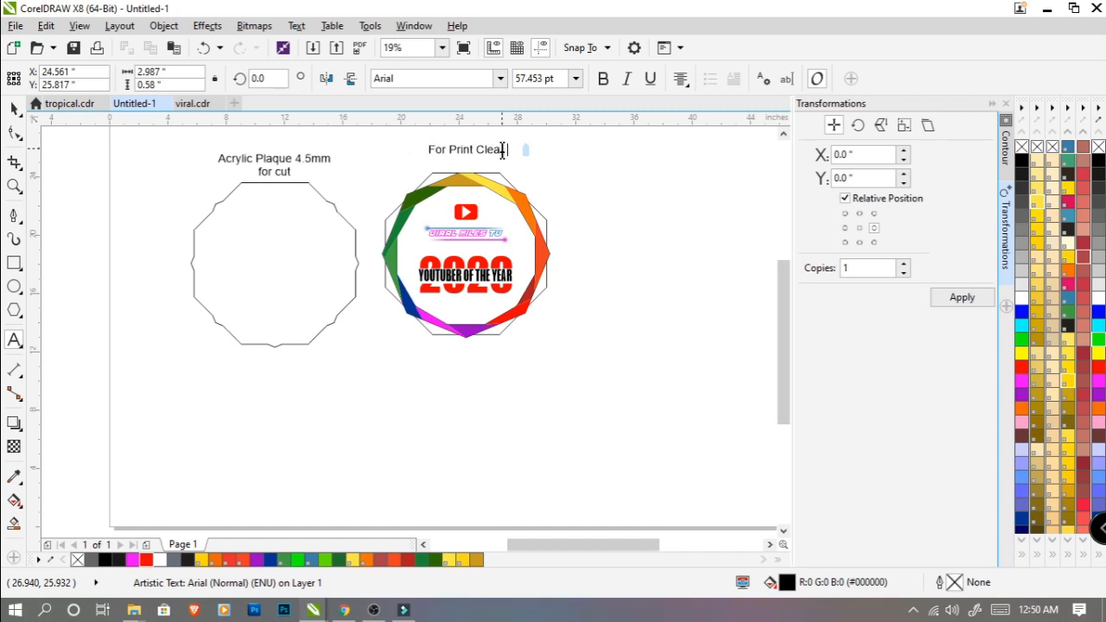
pyautogui.write('r Sticker ')
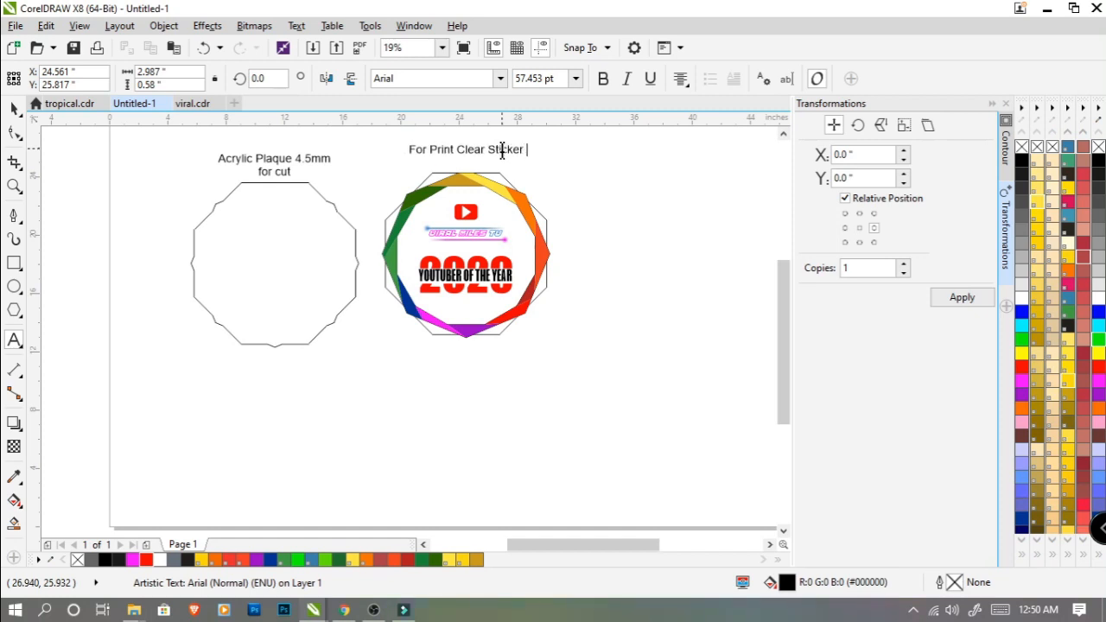
pyautogui.write('Reverse')
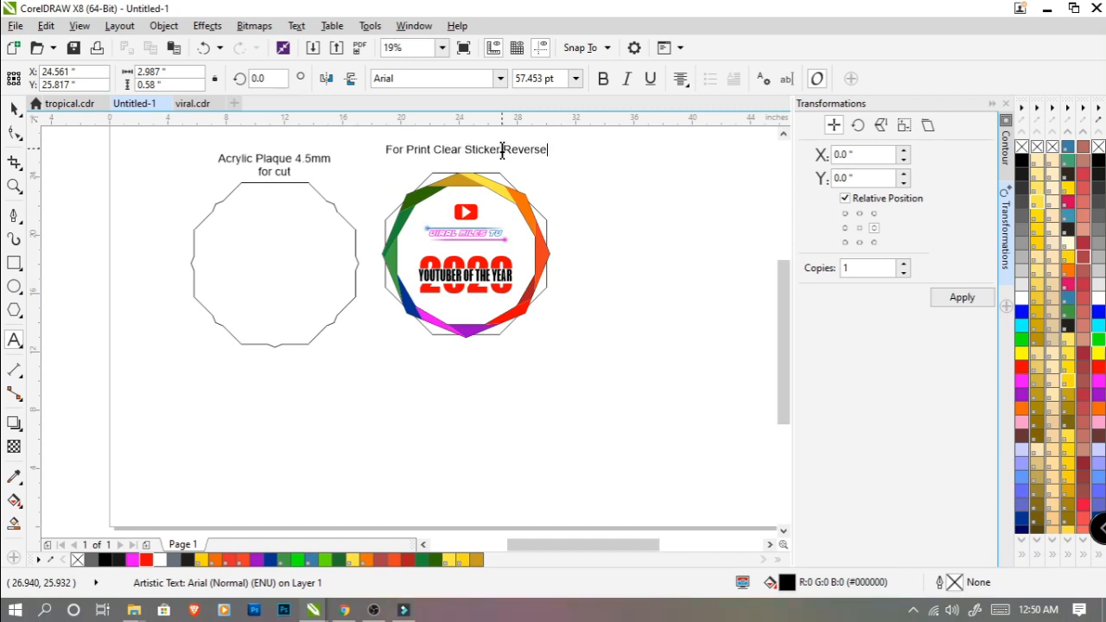
pyautogui.click(14, 108)
pyautogui.scroll(2, 497, 146)
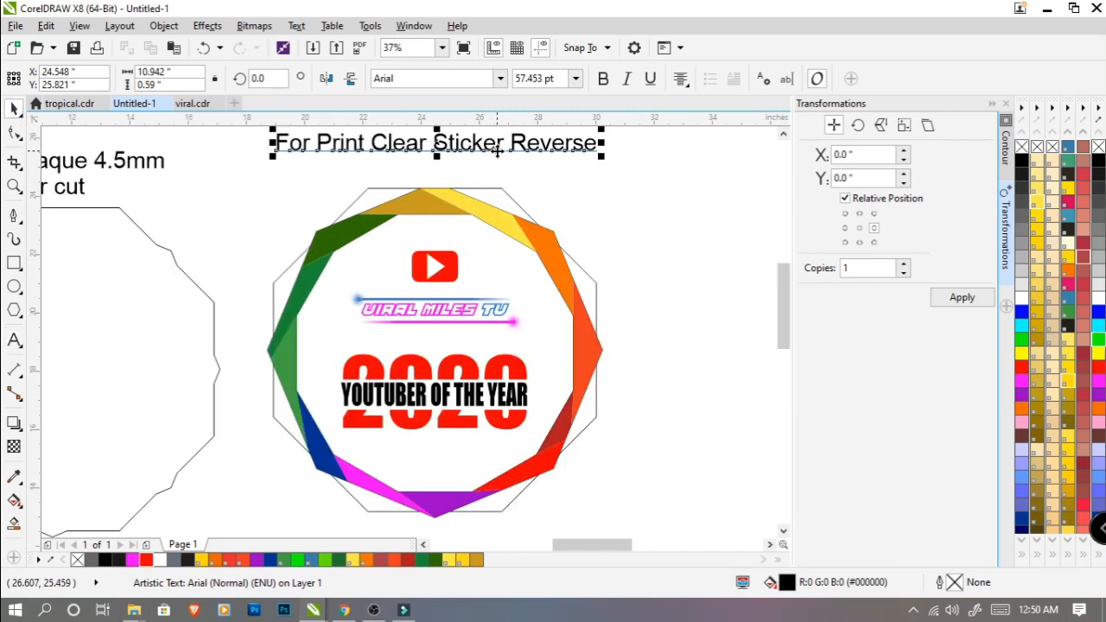
pyautogui.scroll(-2, 497, 171)
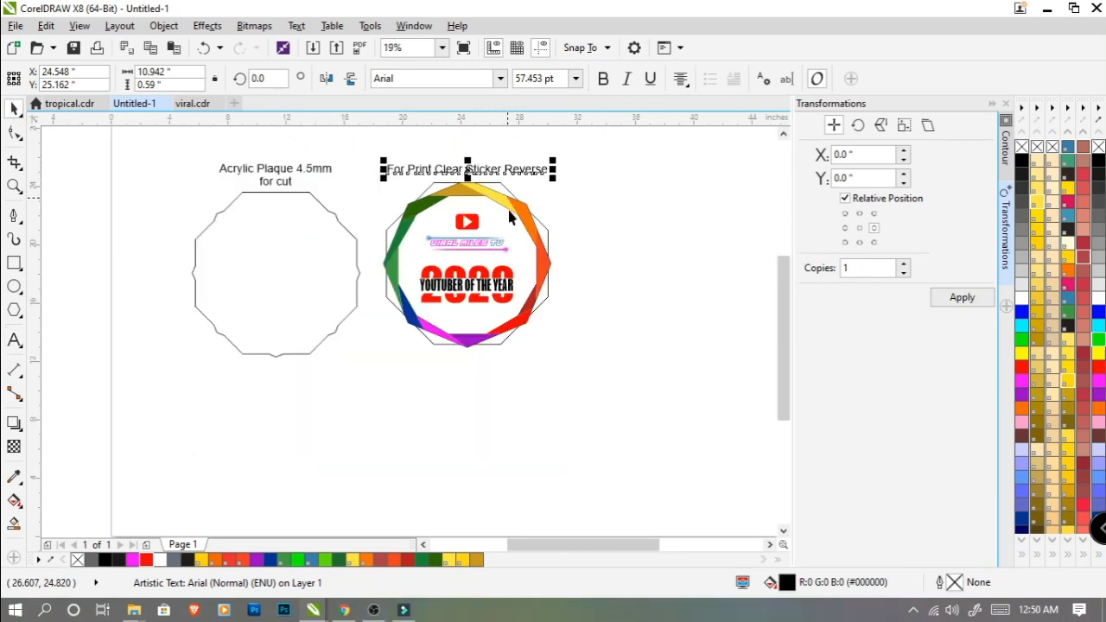
# Step: Copy the print label to the empty area below the two plaques and change its text to "Base"
pyautogui.click(301, 269)
pyautogui.moveTo(330, 320); pyautogui.dragTo(353, 251)
pyautogui.click(403, 323)
pyautogui.moveTo(411, 299); pyautogui.dragTo(420, 369)
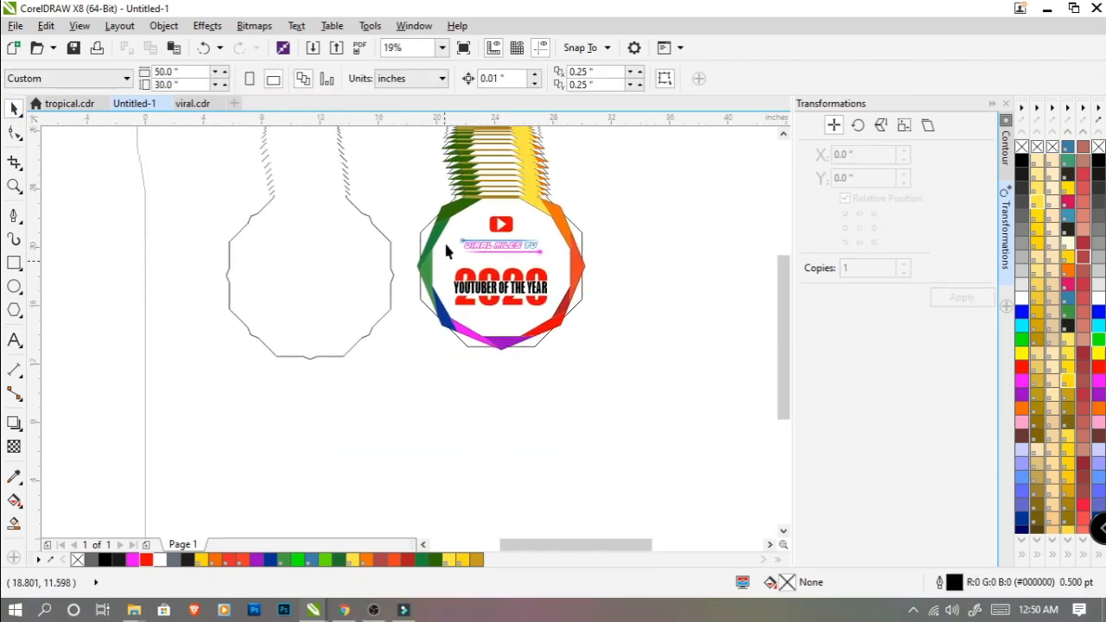
pyautogui.click(484, 184)
pyautogui.moveTo(484, 184); pyautogui.dragTo(402, 400)
pyautogui.moveTo(402, 400); pyautogui.dragTo(407, 380)
pyautogui.doubleClick(409, 381)
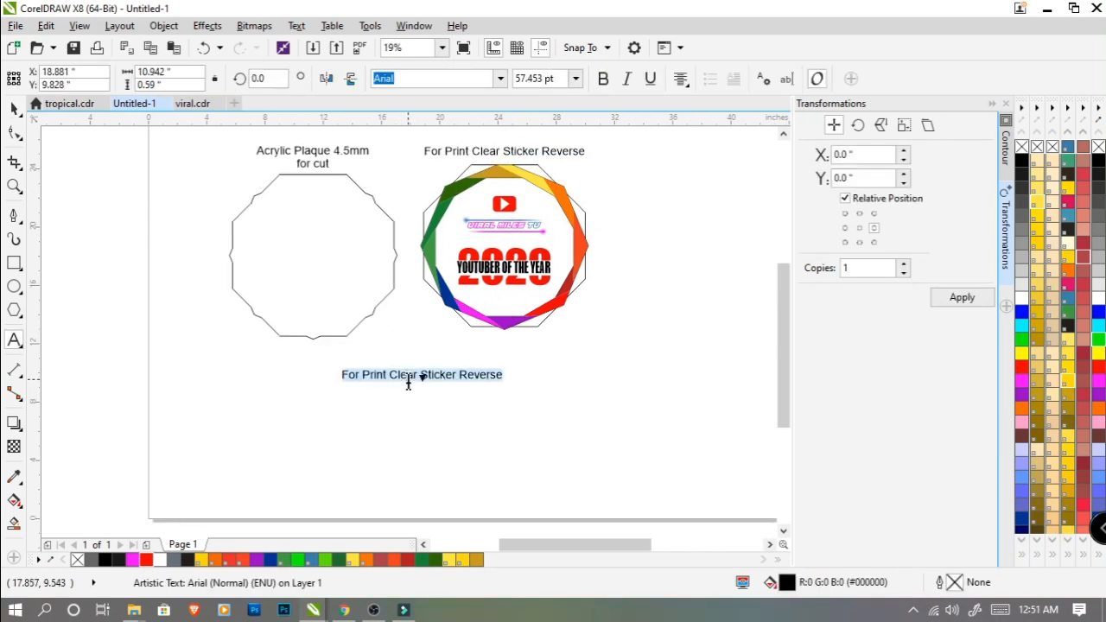
pyautogui.write('Ba')
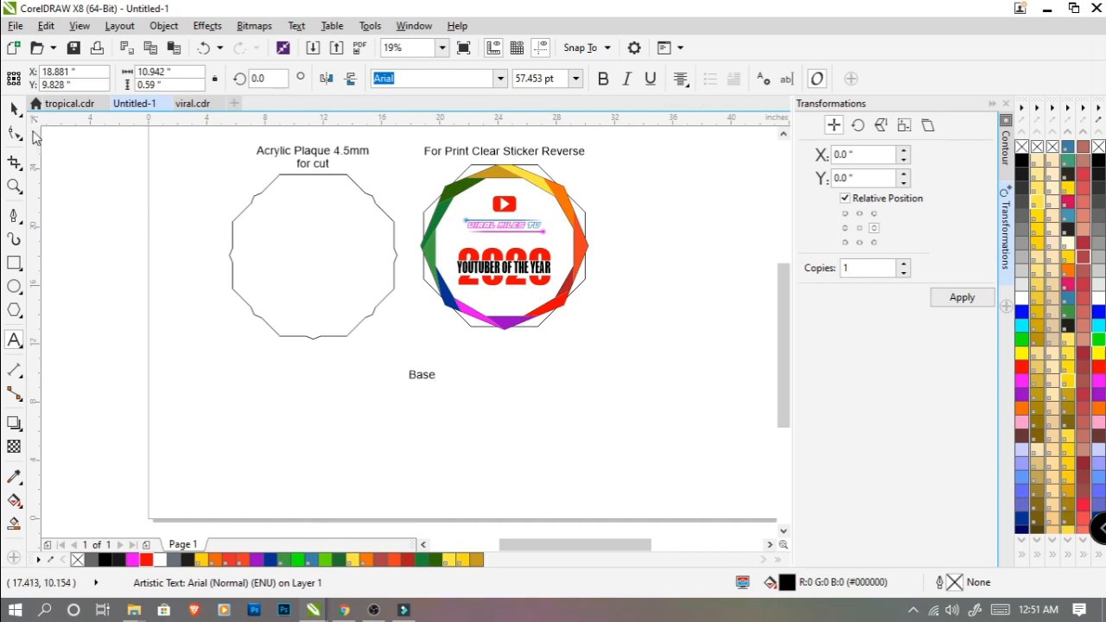
pyautogui.click(14, 108)
pyautogui.moveTo(425, 381)
pyautogui.mouseDown()
pyautogui.moveTo(418, 367)
pyautogui.moveTo(429, 361)
pyautogui.mouseUp()
# Step: Draw a rectangle about 10.8 × 4.6 inches below the Base label
pyautogui.press('F8')
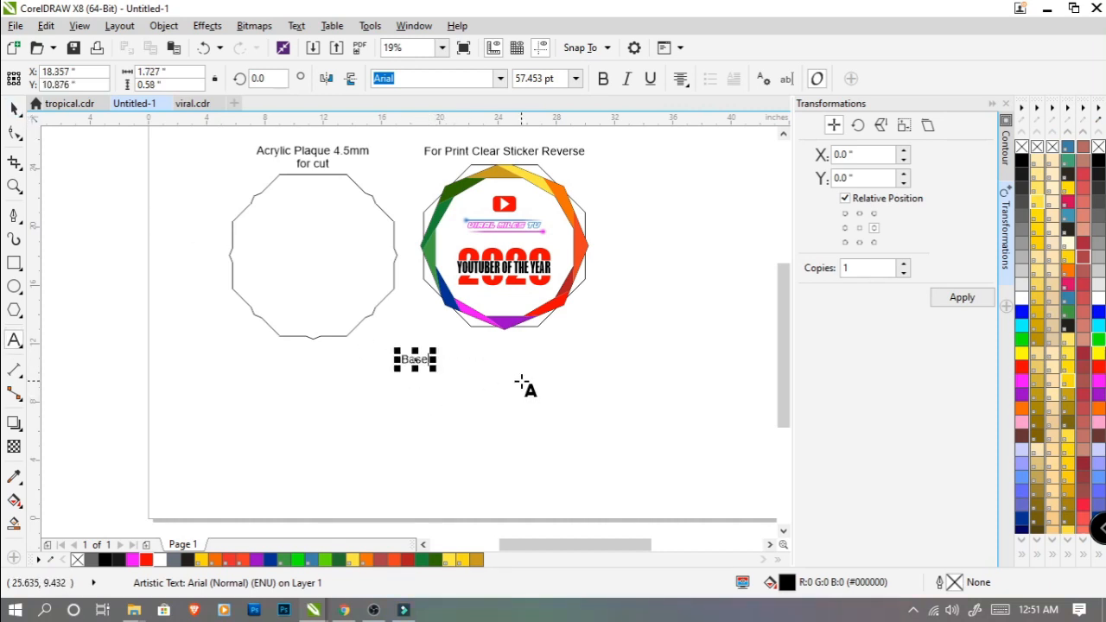
pyautogui.press('F6')
pyautogui.moveTo(311, 381); pyautogui.dragTo(470, 448)
pyautogui.click(8, 108)
pyautogui.click(102, 205)
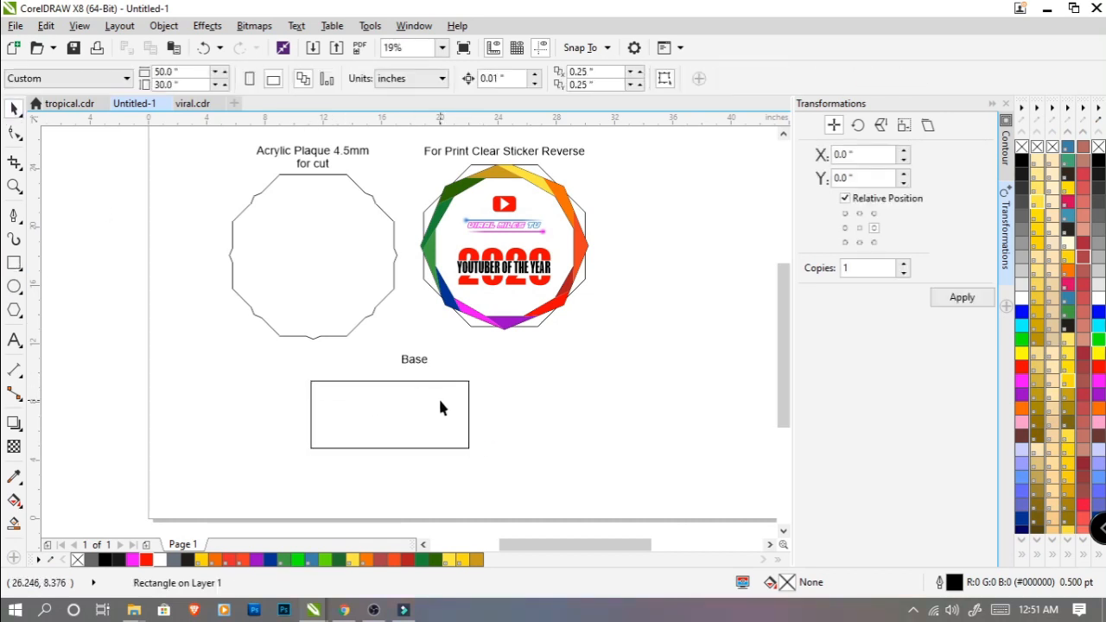
pyautogui.click(440, 401)
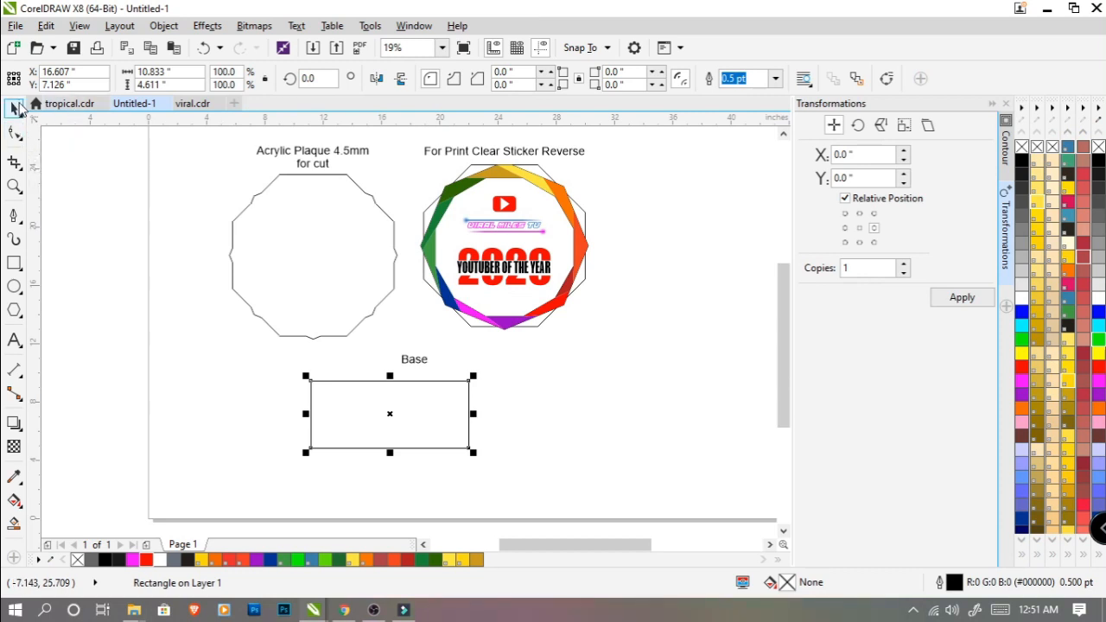
# Step: Set the base rectangle's width to 11.5 inches, matching the cutting outline
pyautogui.click(291, 261)
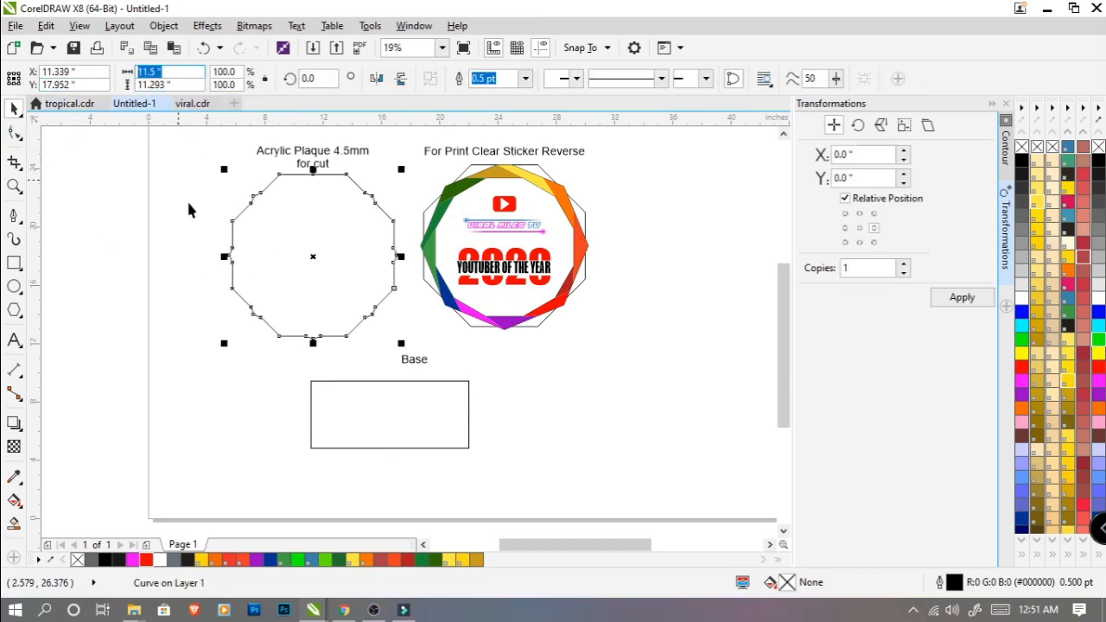
pyautogui.click(376, 407)
pyautogui.press('Return')
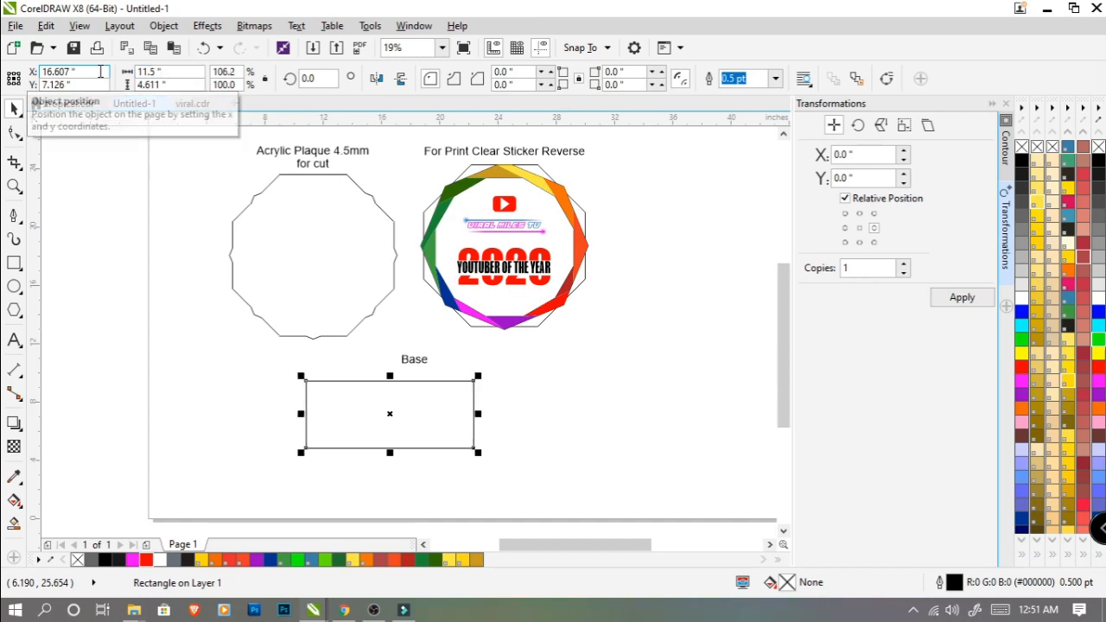
# Step: Set the base rectangle's height to 2 inches
pyautogui.moveTo(181, 85); pyautogui.dragTo(93, 113)
pyautogui.write('4')
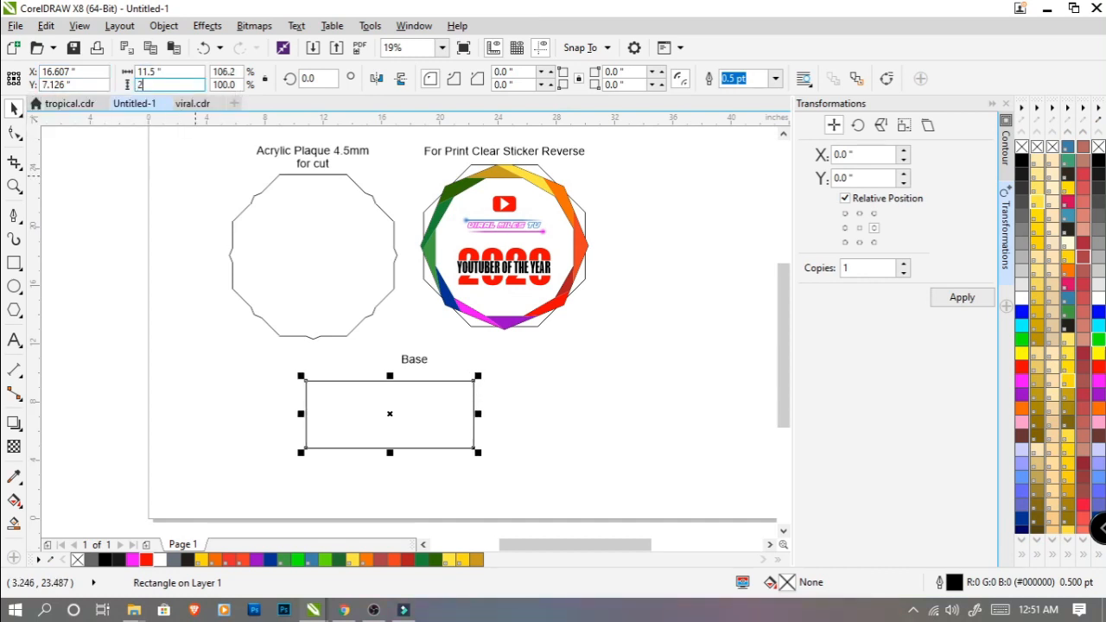
pyautogui.press('Return')
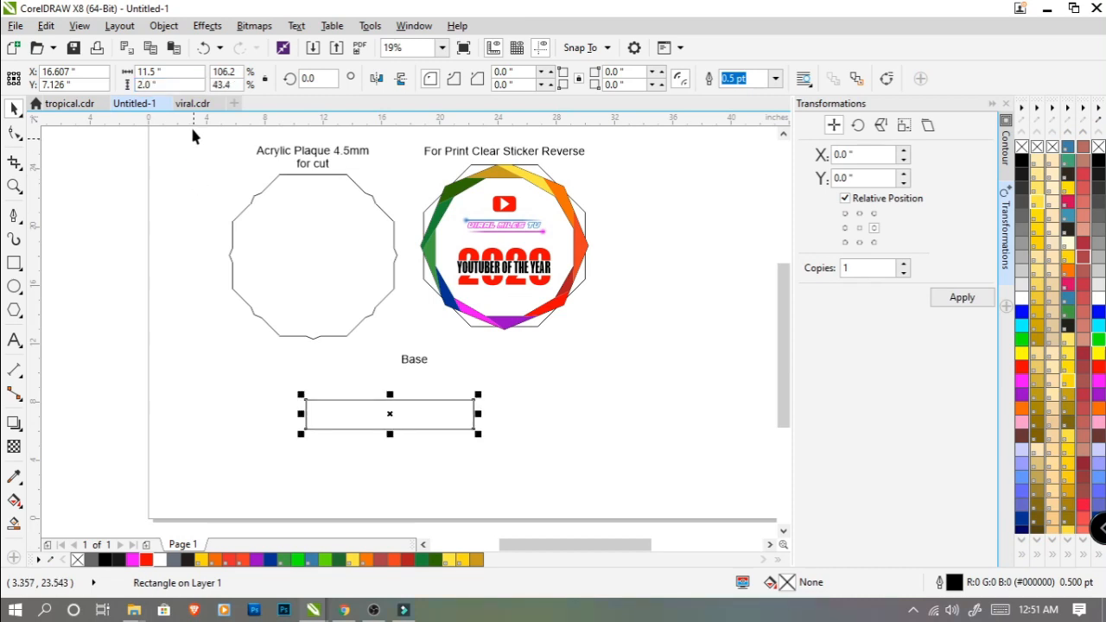
# Step: Set the base rectangle's height to 2.5 inches and place it with its label beneath the cutting outline
pyautogui.moveTo(177, 85); pyautogui.dragTo(98, 84)
pyautogui.write('2.5')
pyautogui.press('Return')
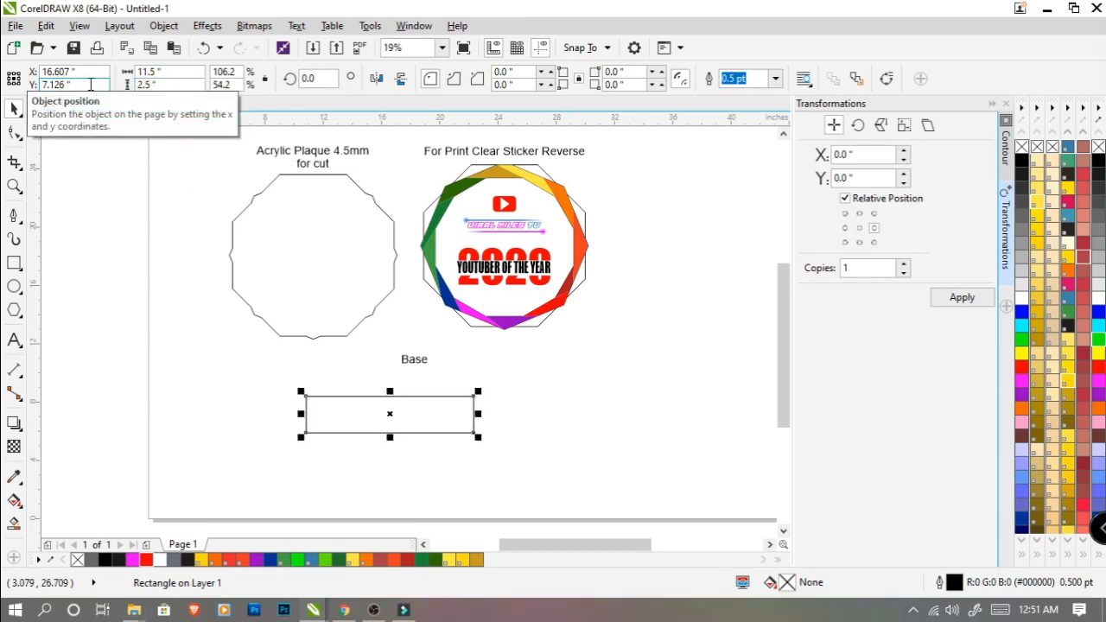
pyautogui.moveTo(425, 410); pyautogui.dragTo(309, 356)
# Step: Change the Base label's text to "Base Acrylic Cut"
pyautogui.doubleClick(299, 354)
pyautogui.scroll(2, 334, 363)
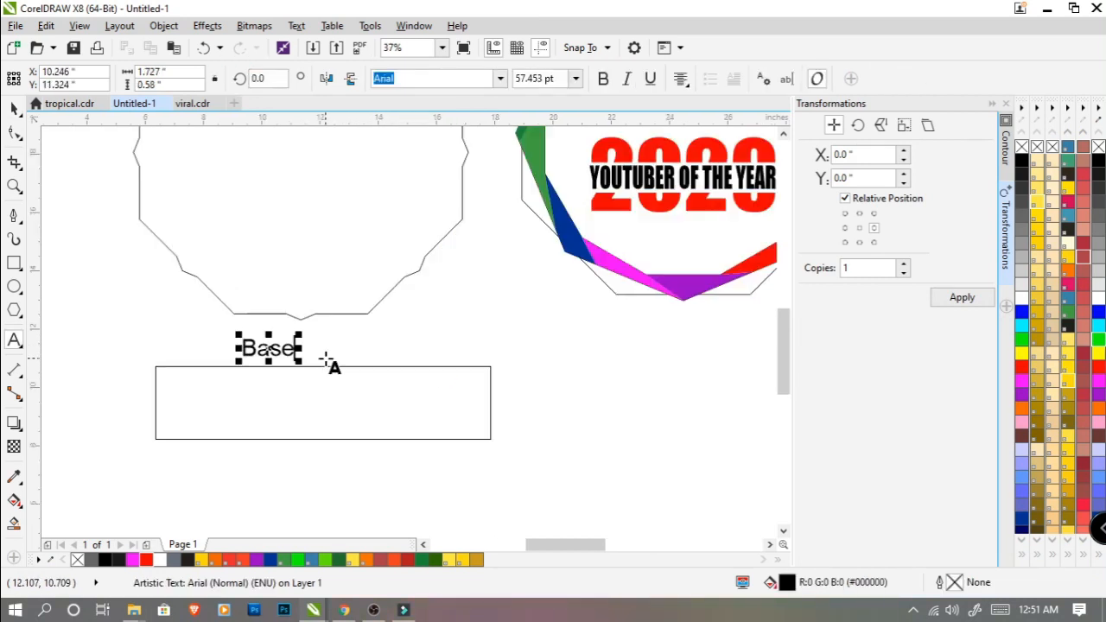
pyautogui.write('A')
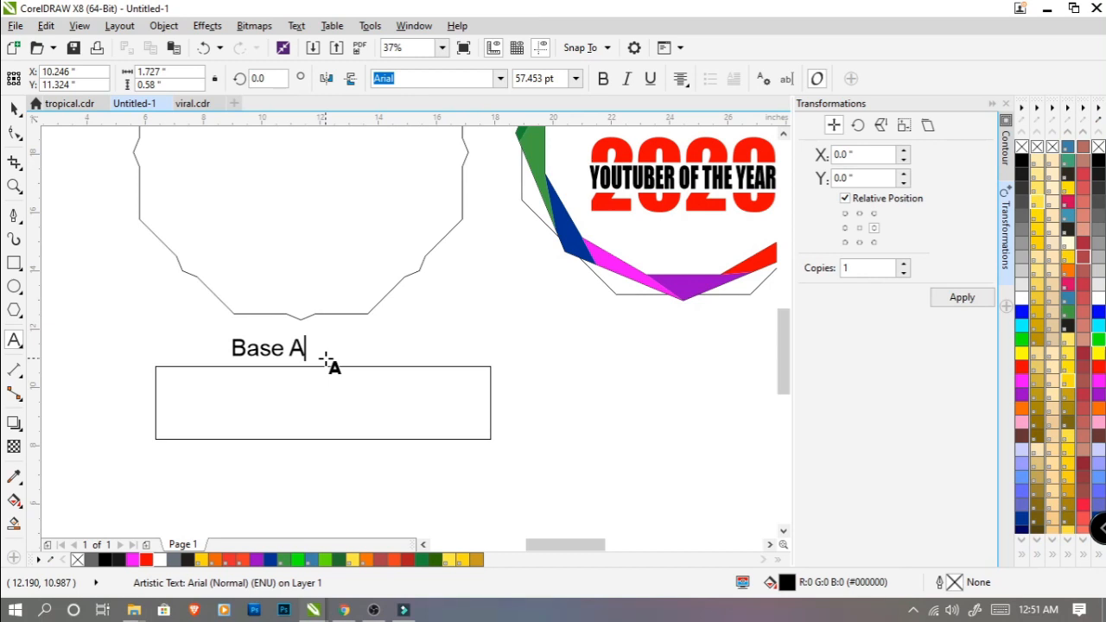
pyautogui.write('crylic C')
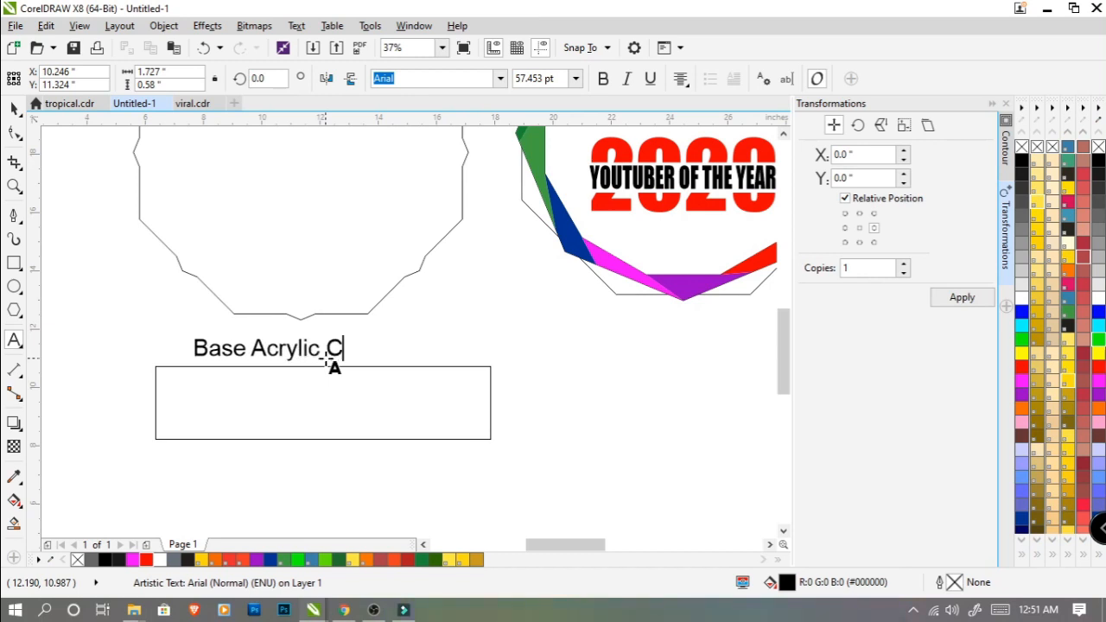
pyautogui.write('ut')
pyautogui.click(13, 108)
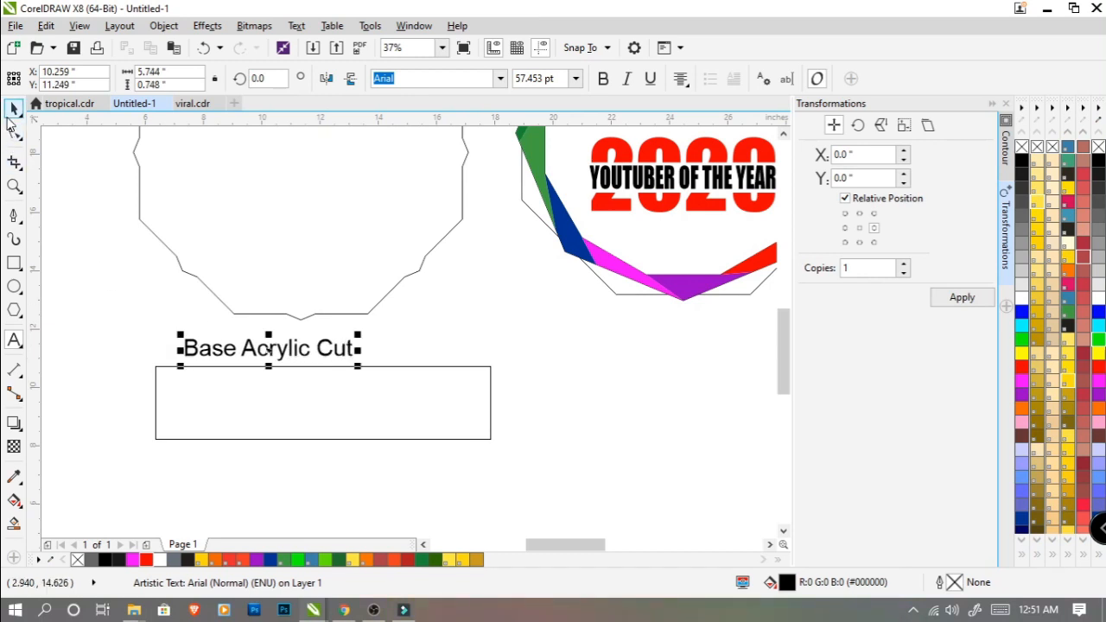
# Step: Centre the label horizontally over the base rectangle and duplicate the rectangle directly below the original
pyautogui.keyDown('shift'); pyautogui.click(484, 438); pyautogui.keyUp('shift')
pyautogui.press('c')
pyautogui.click(415, 420)
pyautogui.moveTo(415, 420); pyautogui.dragTo(422, 481)
# Step: Copy the "Base Acrylic Cut" label to the right of the upper base rectangle and change the copy's text to "4.5mm acrylic"
pyautogui.click(395, 306)
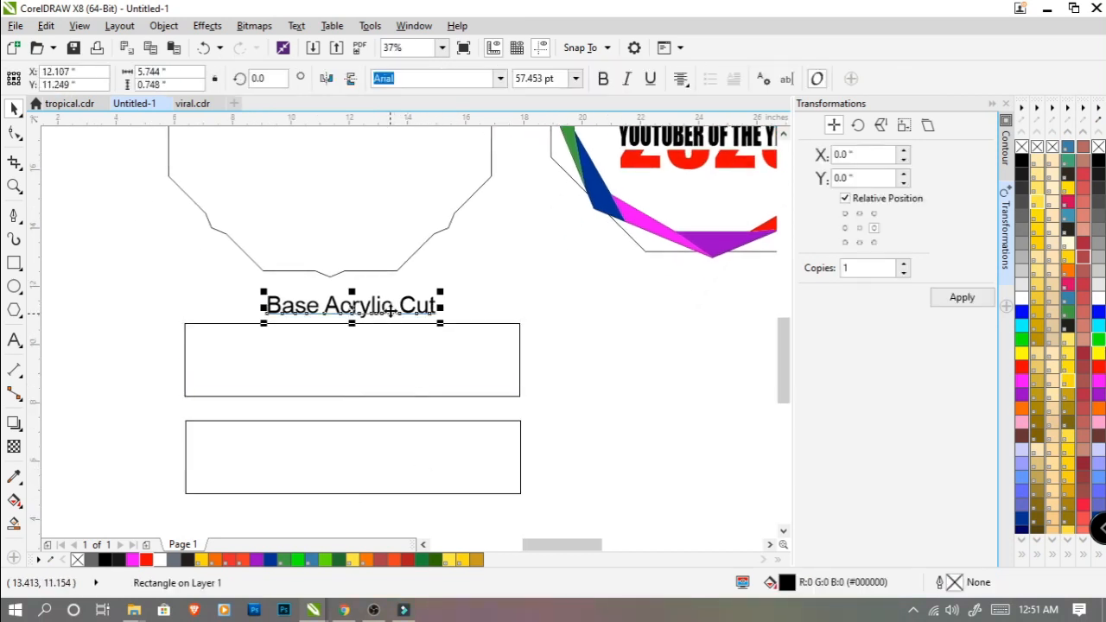
pyautogui.moveTo(395, 306); pyautogui.dragTo(677, 372)
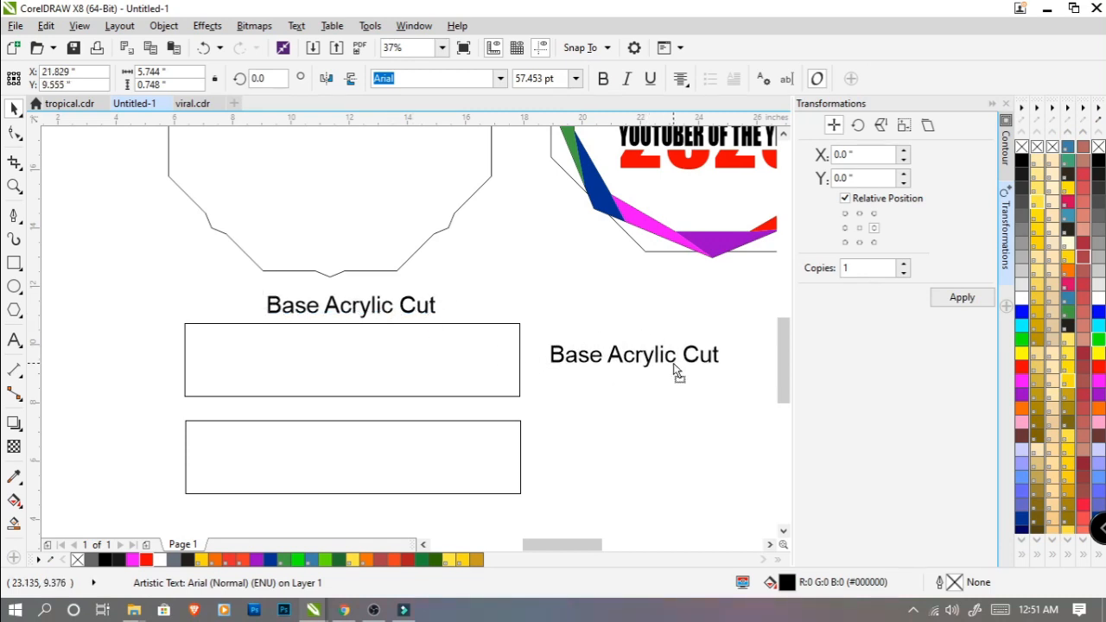
pyautogui.click(671, 363)
pyautogui.doubleClick(669, 356)
pyautogui.hotkey('ctrl', 'a')
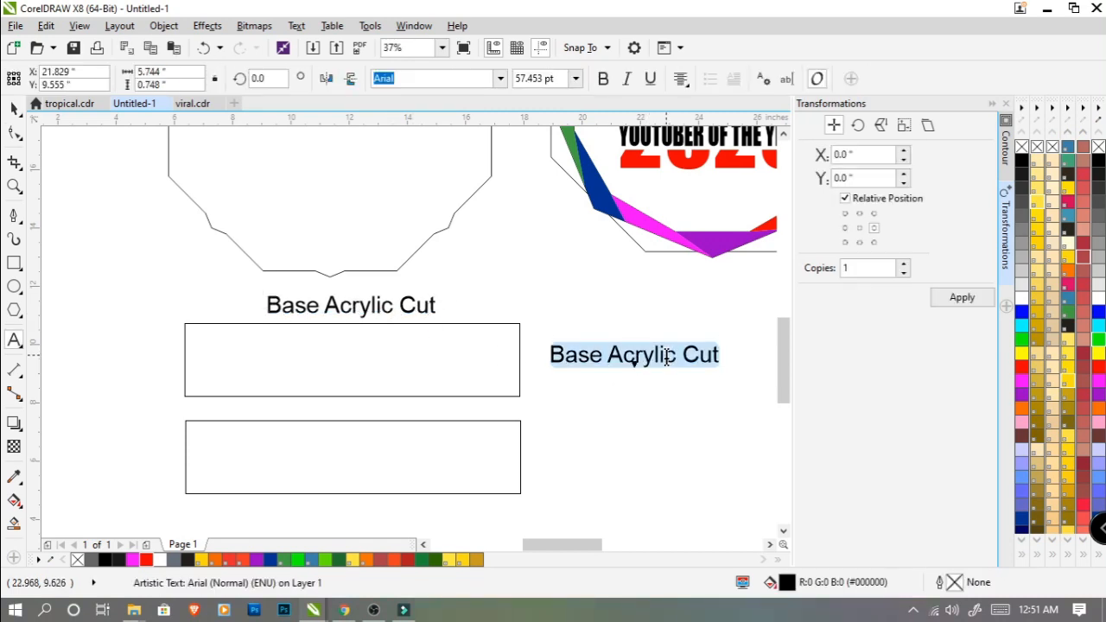
pyautogui.write('4.5mm')
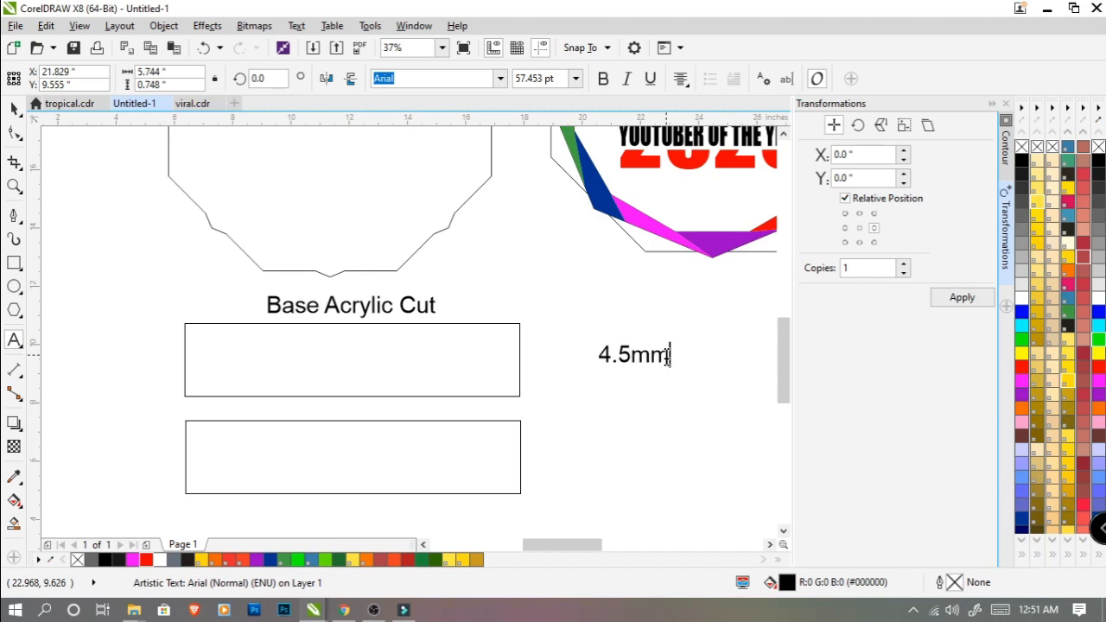
pyautogui.click(14, 109)
pyautogui.moveTo(669, 362); pyautogui.dragTo(632, 364)
pyautogui.doubleClick(636, 363)
pyautogui.write('acr')
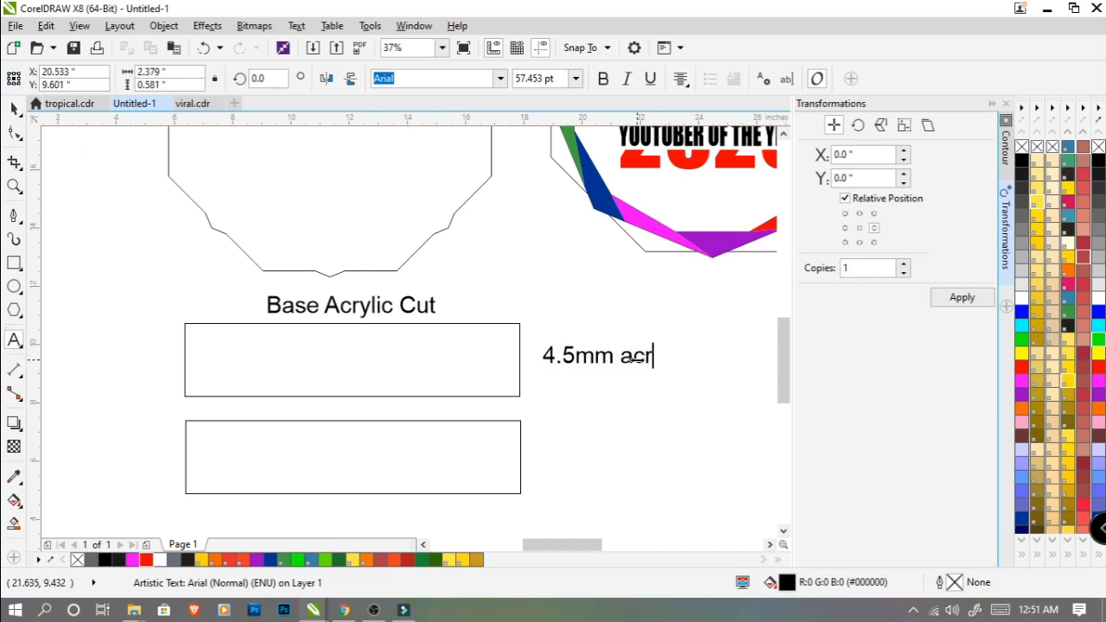
pyautogui.write('ylic')
pyautogui.click(15, 109)
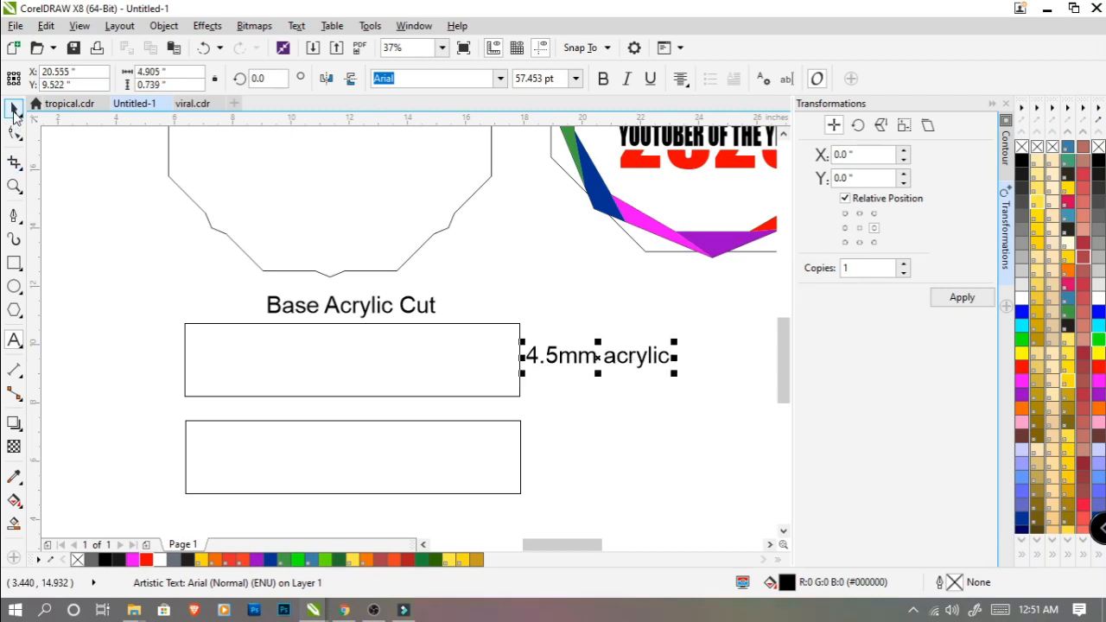
pyautogui.moveTo(562, 356); pyautogui.dragTo(577, 360)
# Step: Add a one-step inside contour to the upper base rectangle with a 0.5-inch offset
pyautogui.click(433, 356)
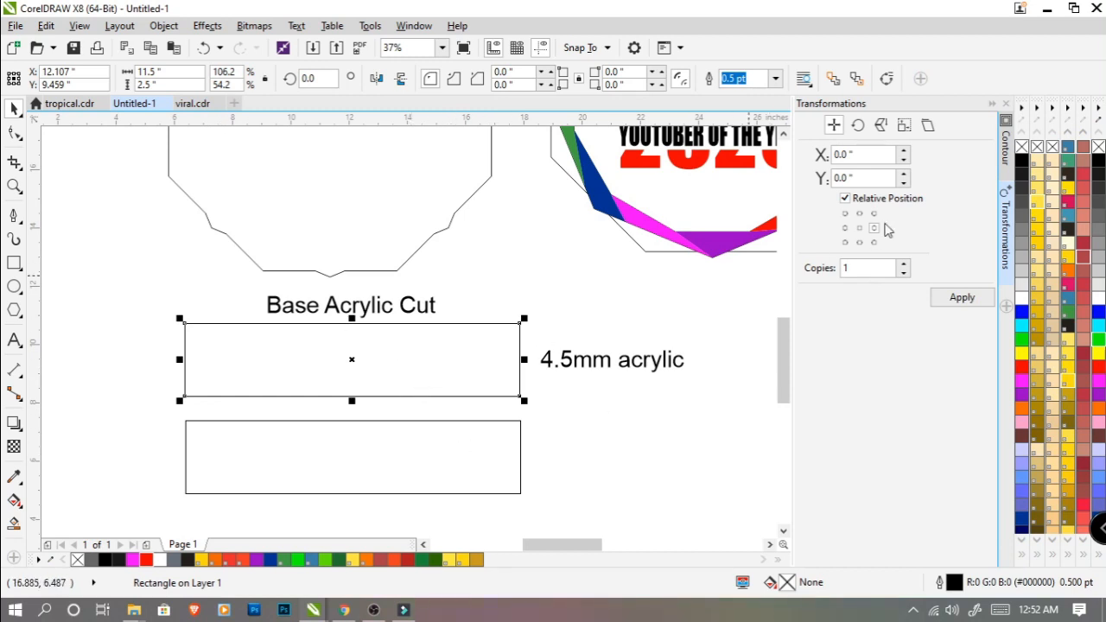
pyautogui.click(1005, 152)
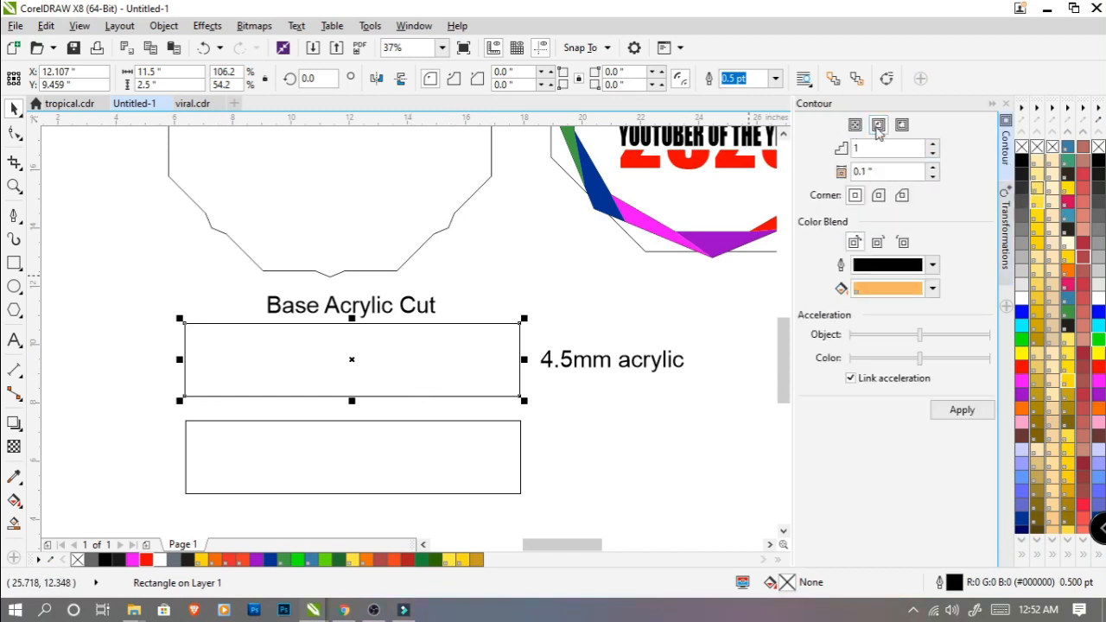
pyautogui.click(947, 413)
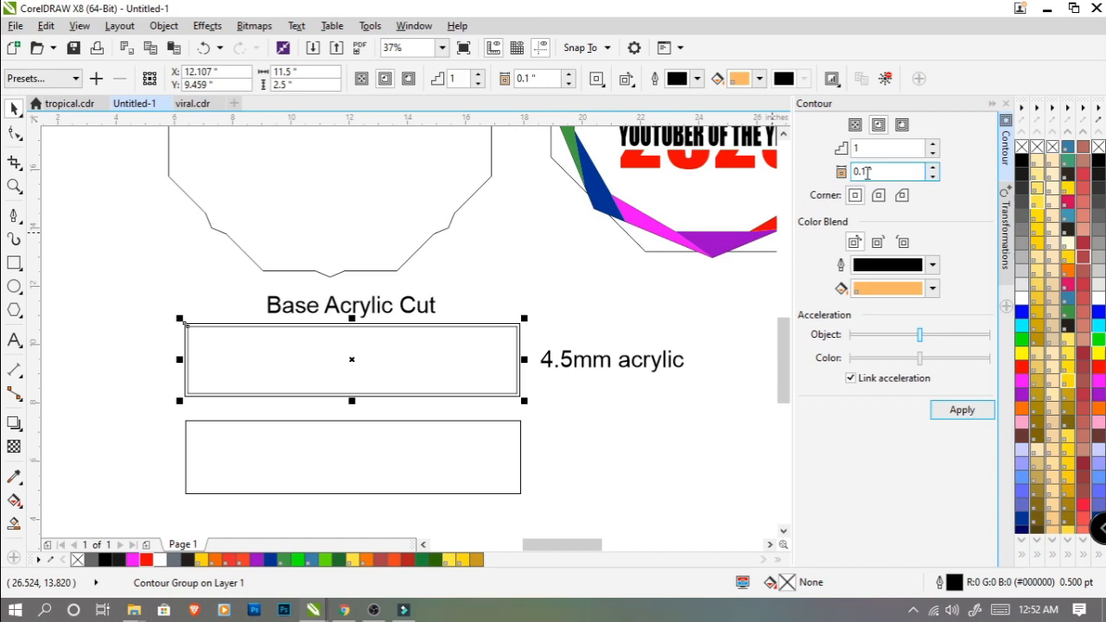
pyautogui.press('BackSpace')
pyautogui.write('5')
pyautogui.press('Return')
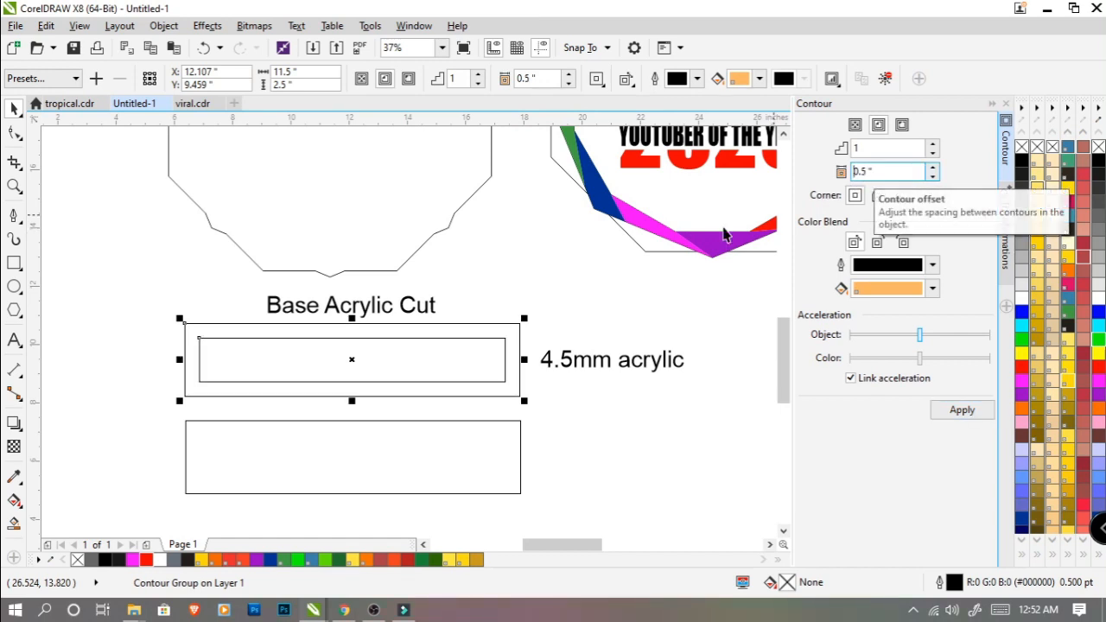
# Step: Break the contour apart so the inner rectangle of the upper base piece is a separate object
pyautogui.moveTo(442, 377); pyautogui.dragTo(460, 398)
pyautogui.hotkey('ctrl', 'z')
pyautogui.hotkey('ctrl', 'k')
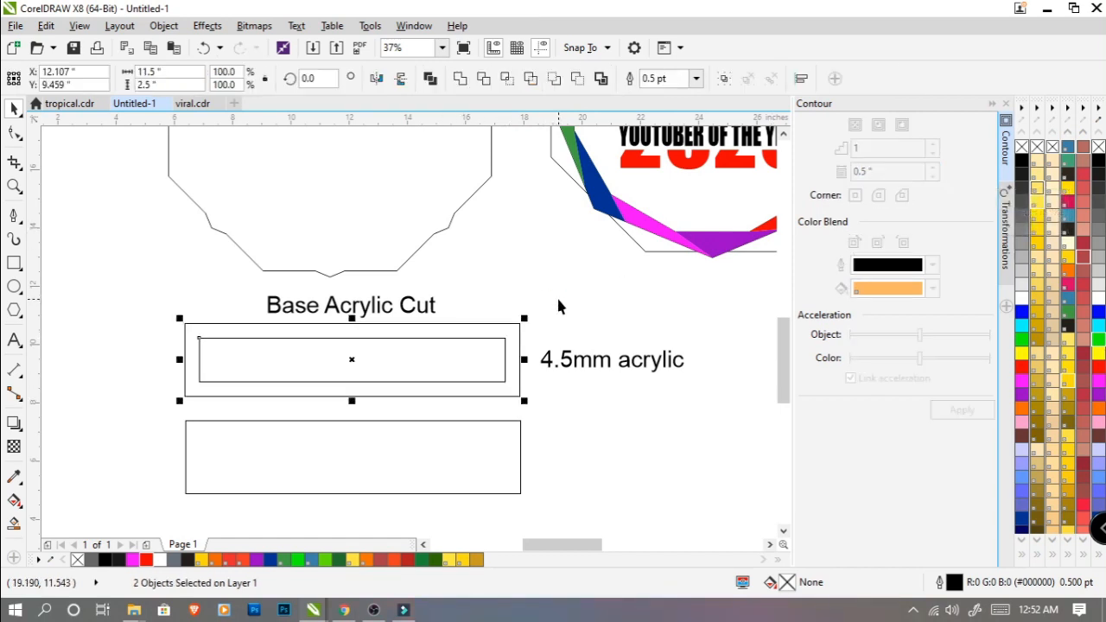
pyautogui.click(557, 295)
pyautogui.moveTo(444, 359); pyautogui.dragTo(413, 373)
pyautogui.hotkey('ctrl', 'z')
# Step: Move the grouped cutting outline and its label up, away from the base pieces, and ungroup them
pyautogui.scroll(-1, 444, 328)
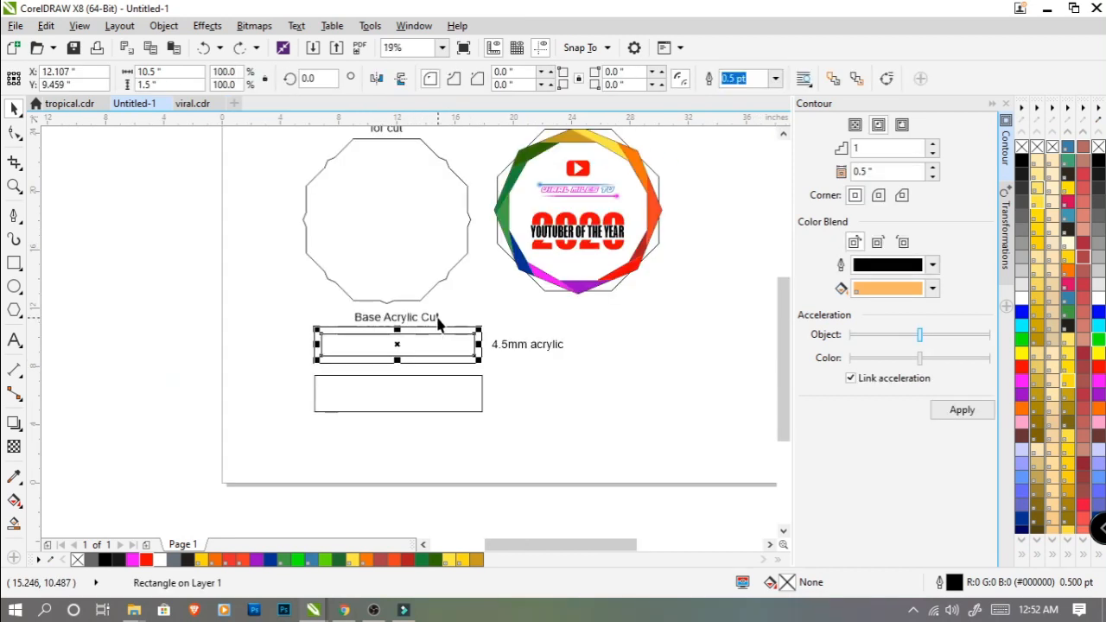
pyautogui.scroll(1, 415, 275)
pyautogui.scroll(-1, 370, 277)
pyautogui.moveTo(307, 187); pyautogui.dragTo(496, 412)
pyautogui.hotkey('ctrl', 'g')
pyautogui.scroll(1, 436, 359)
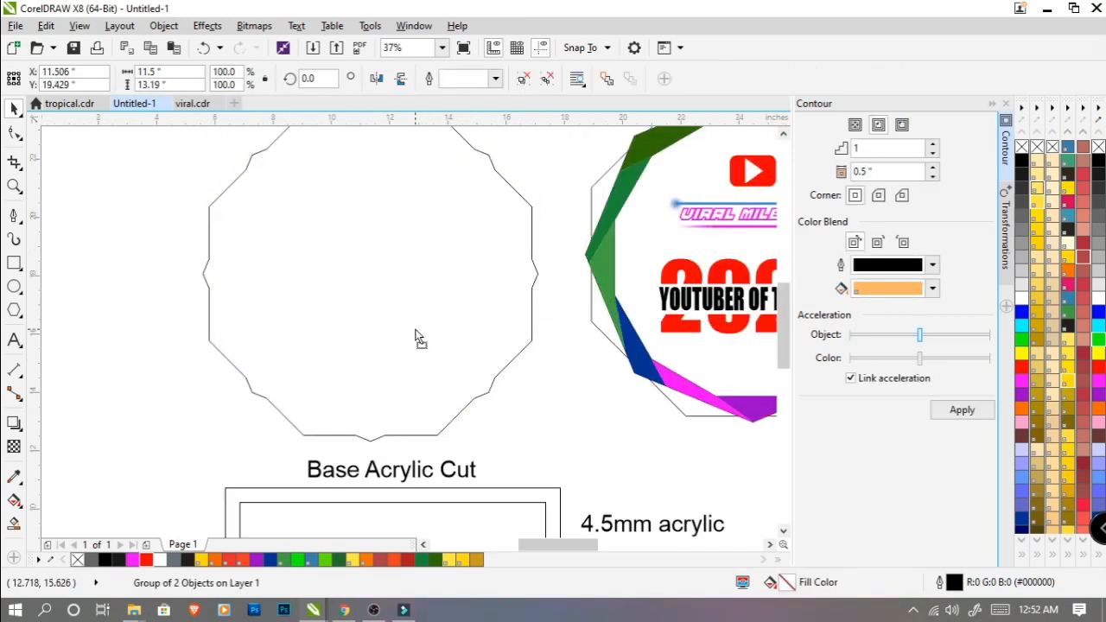
pyautogui.moveTo(422, 313); pyautogui.dragTo(418, 313)
pyautogui.scroll(-1, 477, 408)
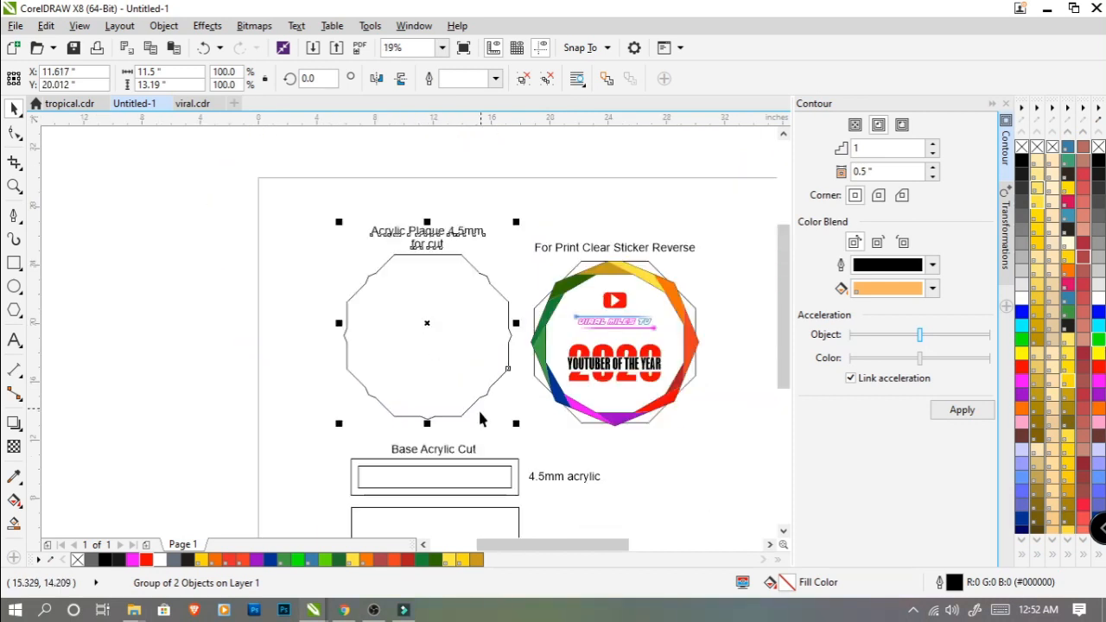
pyautogui.hotkey('ctrl', 'u')
pyautogui.scroll(1, 500, 421)
pyautogui.click(426, 412)
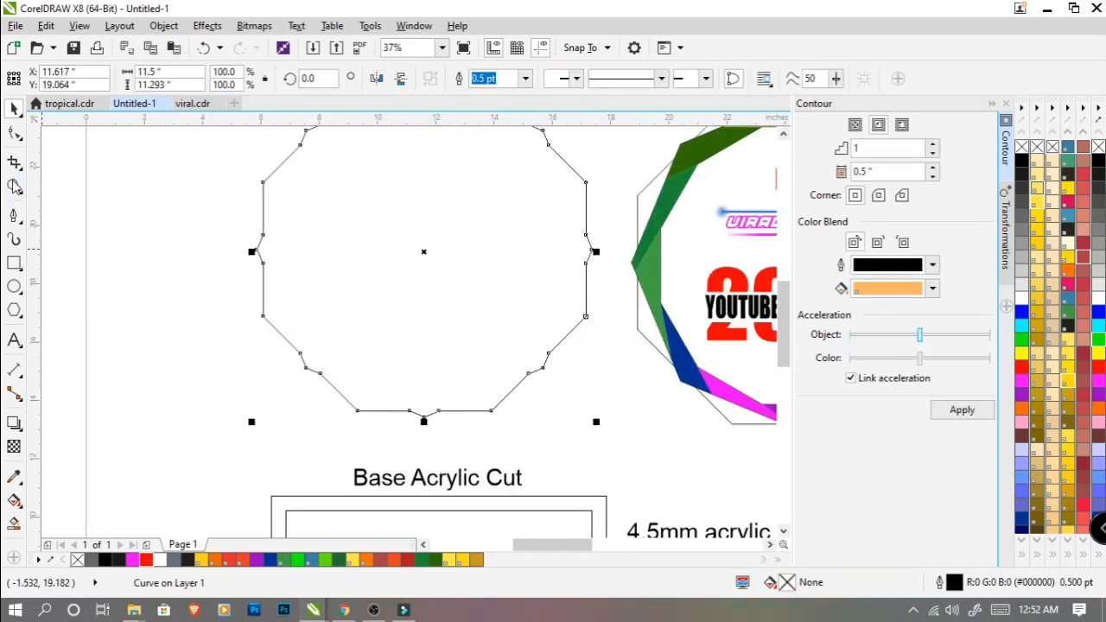
# Step: Draw a rectangle about 5.5 × 2 inches covering the small point at the bottom of the cutting outline
pyautogui.moveTo(352, 301); pyautogui.dragTo(336, 285)
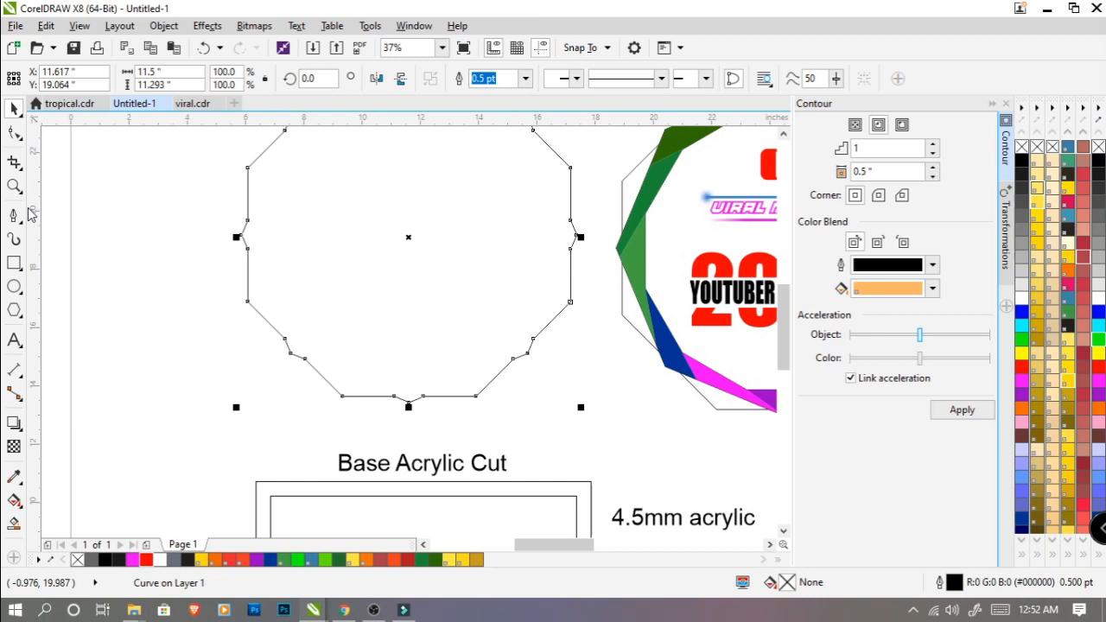
pyautogui.click(14, 264)
pyautogui.moveTo(340, 395)
pyautogui.mouseDown()
pyautogui.moveTo(403, 450)
pyautogui.moveTo(502, 453)
pyautogui.mouseUp()
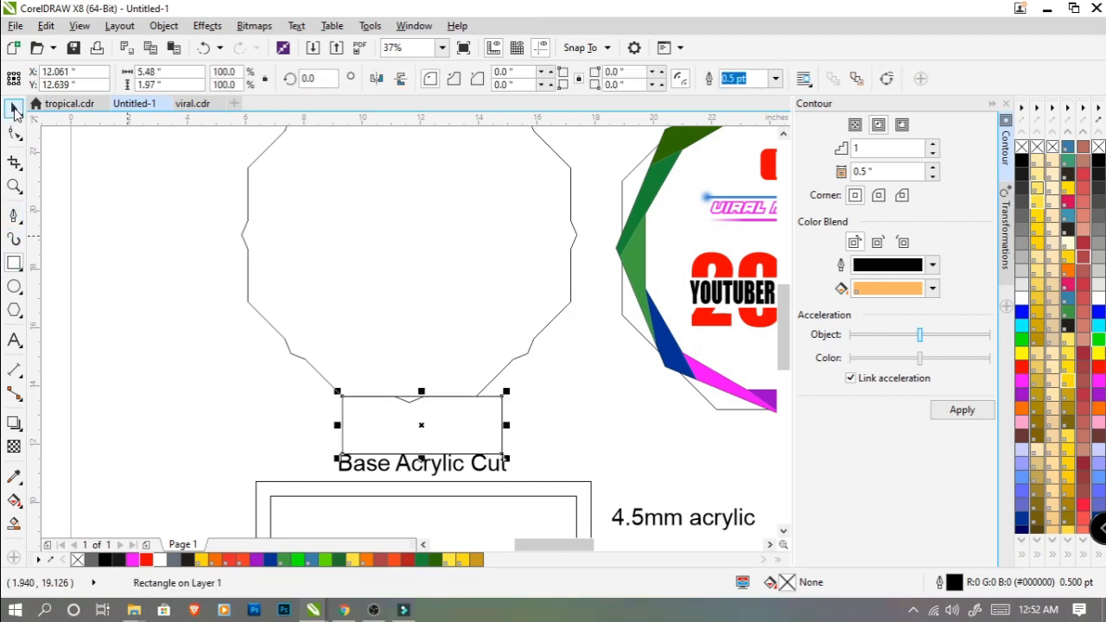
pyautogui.click(14, 111)
# Step: Trim the cutting outline's bottom point with the rectangle and delete the rectangle
pyautogui.keyDown('shift'); pyautogui.click(405, 220); pyautogui.keyUp('shift')
pyautogui.click(484, 79)
pyautogui.click(563, 370)
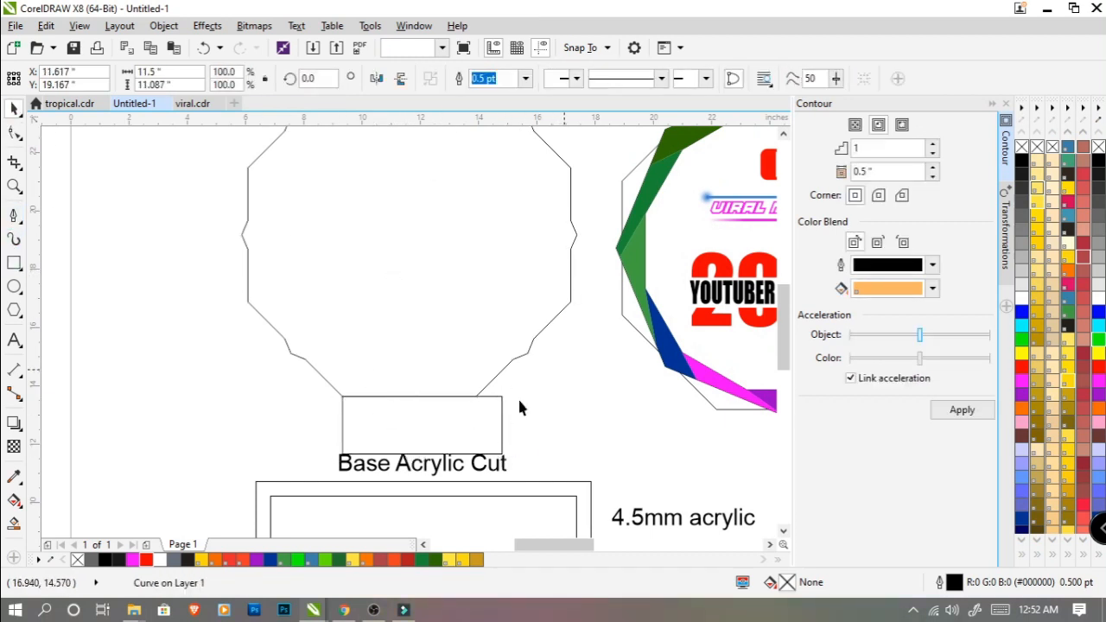
pyautogui.click(502, 407)
pyautogui.press('Delete')
pyautogui.scroll(-1, 482, 393)
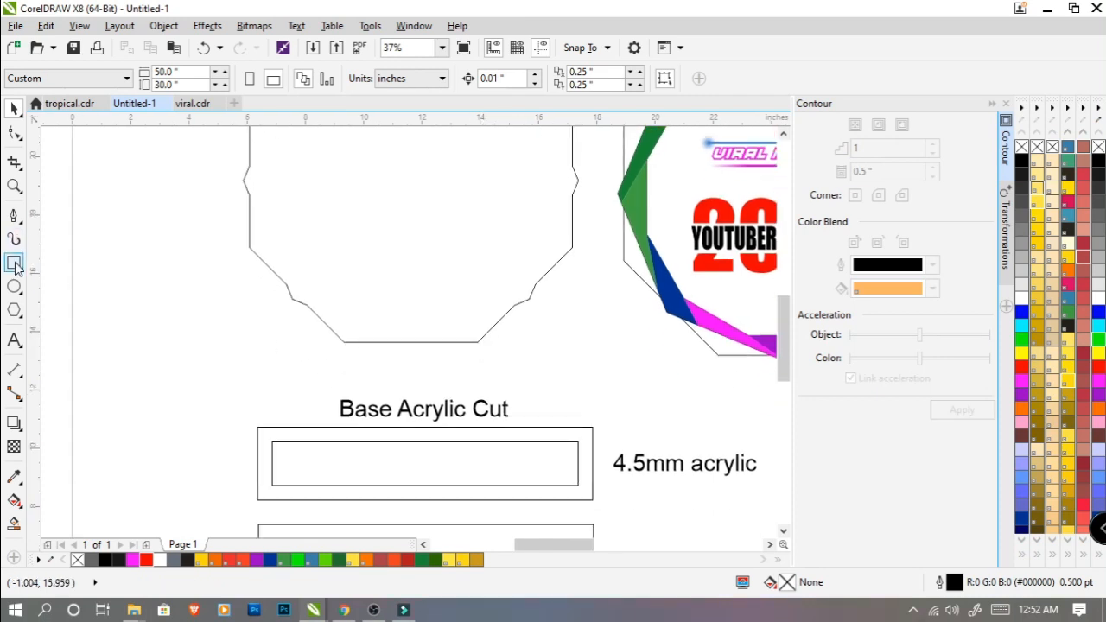
# Step: Draw a thin tab rectangle about 4.6 × 0.33 inches along the flat bottom edge of the cutting outline
pyautogui.click(13, 265)
pyautogui.moveTo(343, 341)
pyautogui.mouseDown()
pyautogui.moveTo(413, 358)
pyautogui.moveTo(477, 343)
pyautogui.moveTo(482, 352)
pyautogui.mouseUp()
pyautogui.click(14, 110)
pyautogui.click(347, 353)
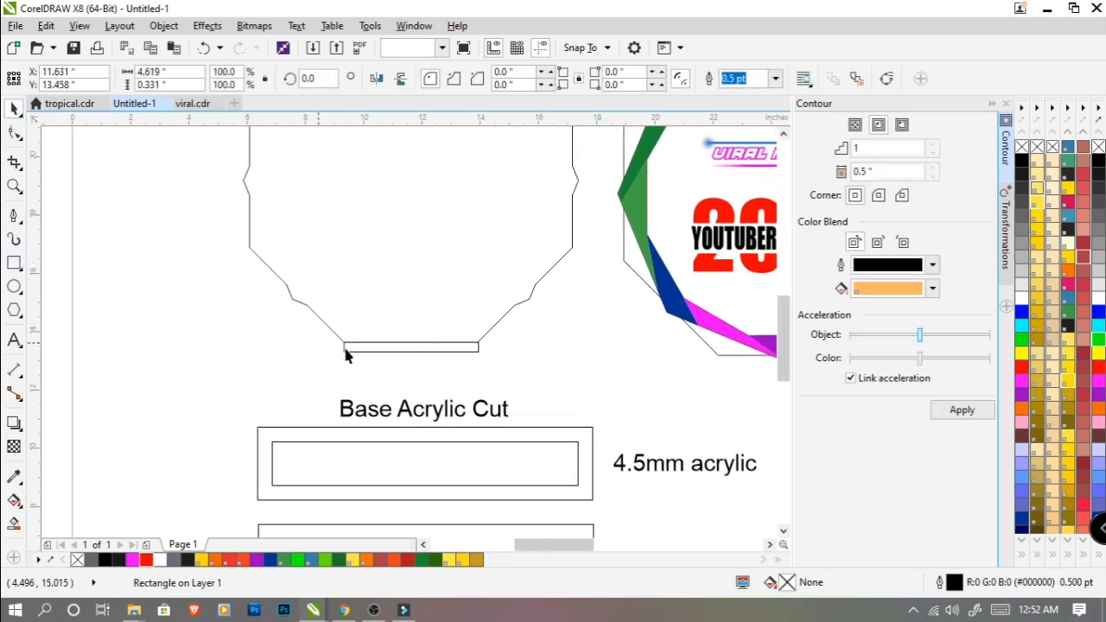
# Step: Switch the document units to millimeters and set the tab rectangle's height to 4.5 mm
pyautogui.click(355, 350)
pyautogui.click(234, 331)
pyautogui.click(424, 82)
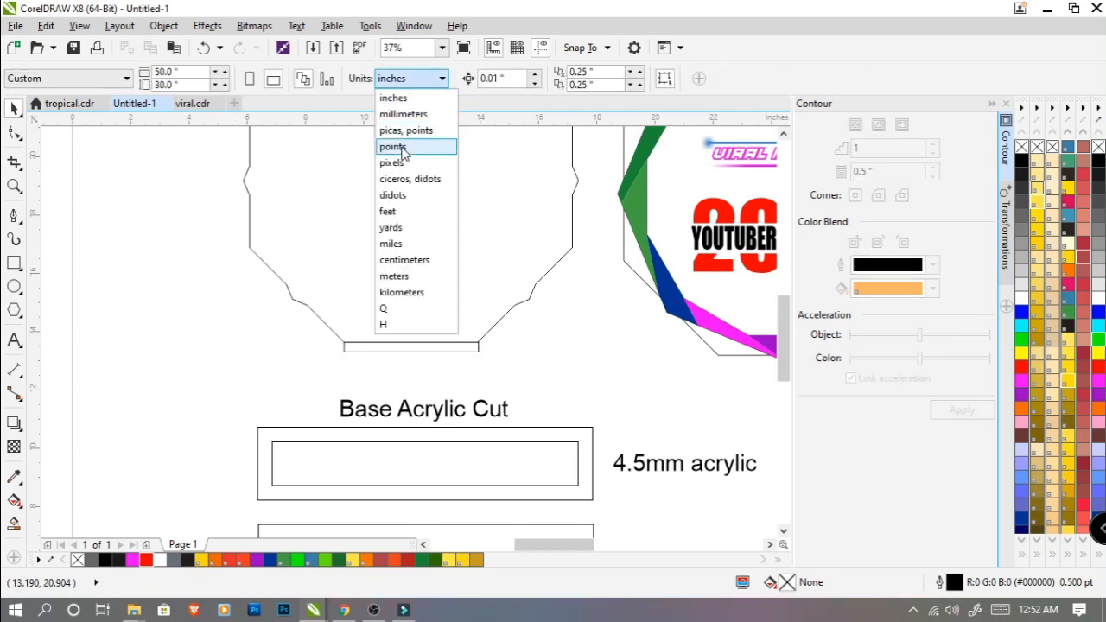
pyautogui.click(407, 111)
pyautogui.click(415, 348)
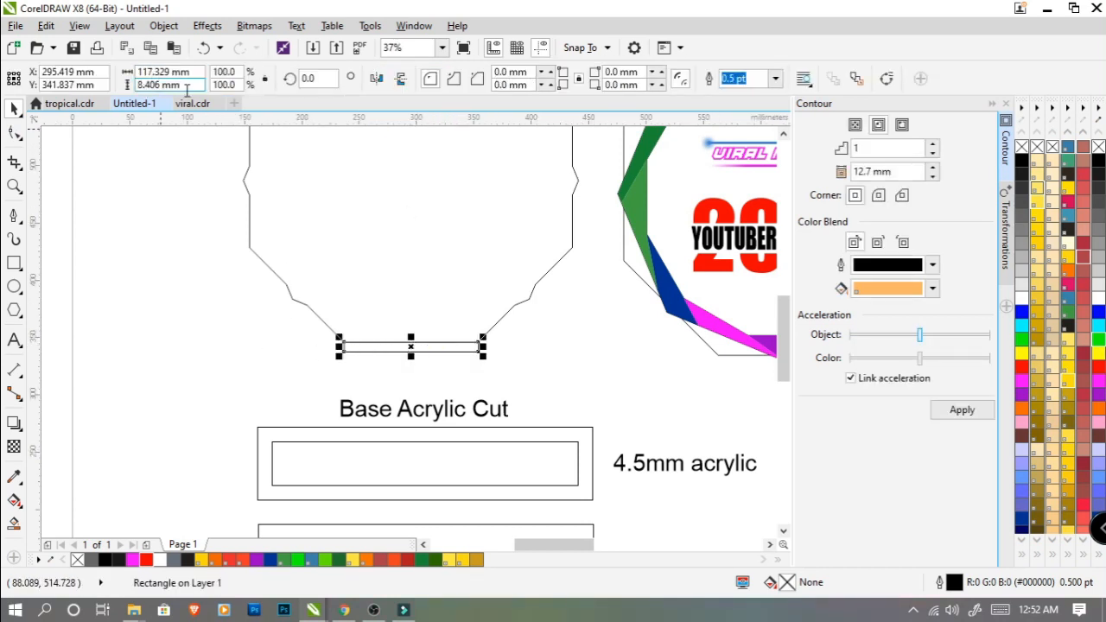
pyautogui.write('4.5')
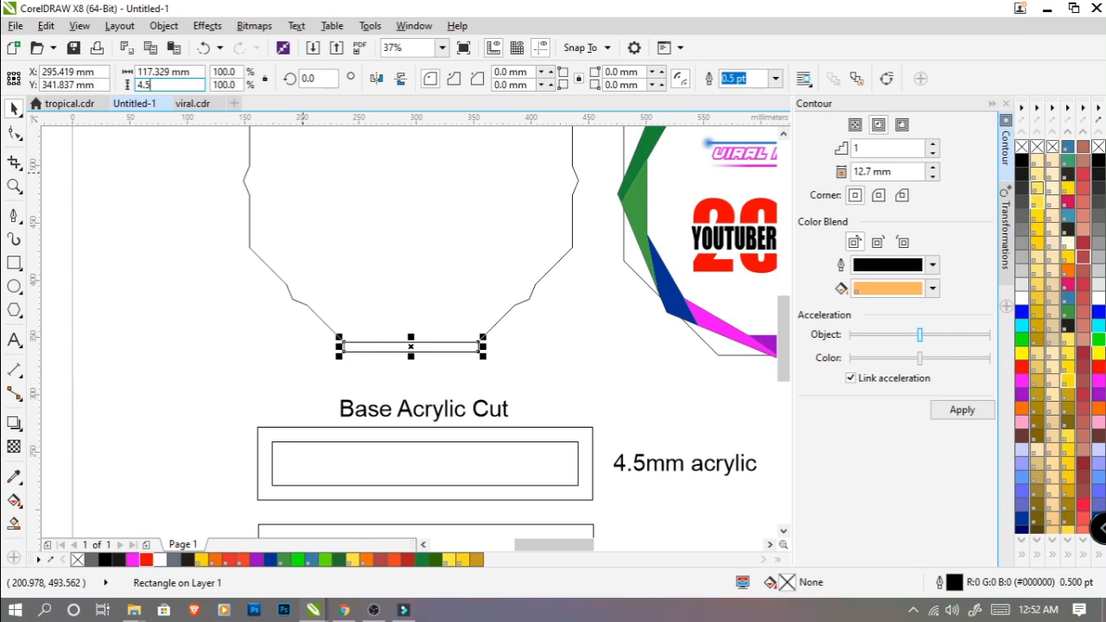
pyautogui.press('Return')
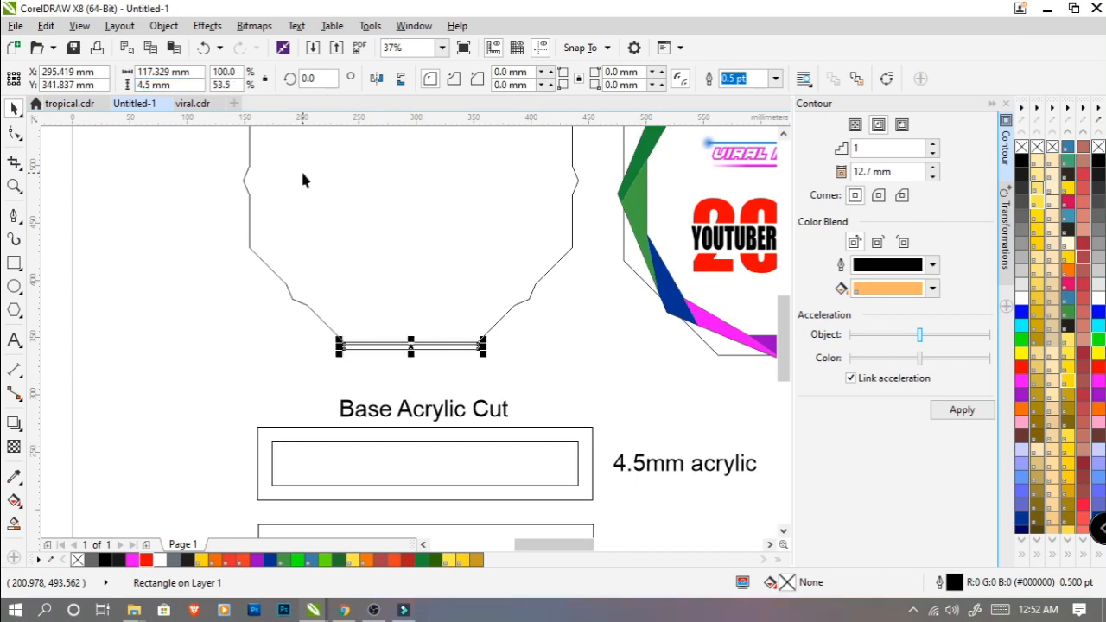
# Step: Snap the tab rectangle directly beneath the cutting outline's flat bottom edge, matching its corner
pyautogui.scroll(2, 426, 348)
pyautogui.moveTo(426, 352); pyautogui.dragTo(432, 353)
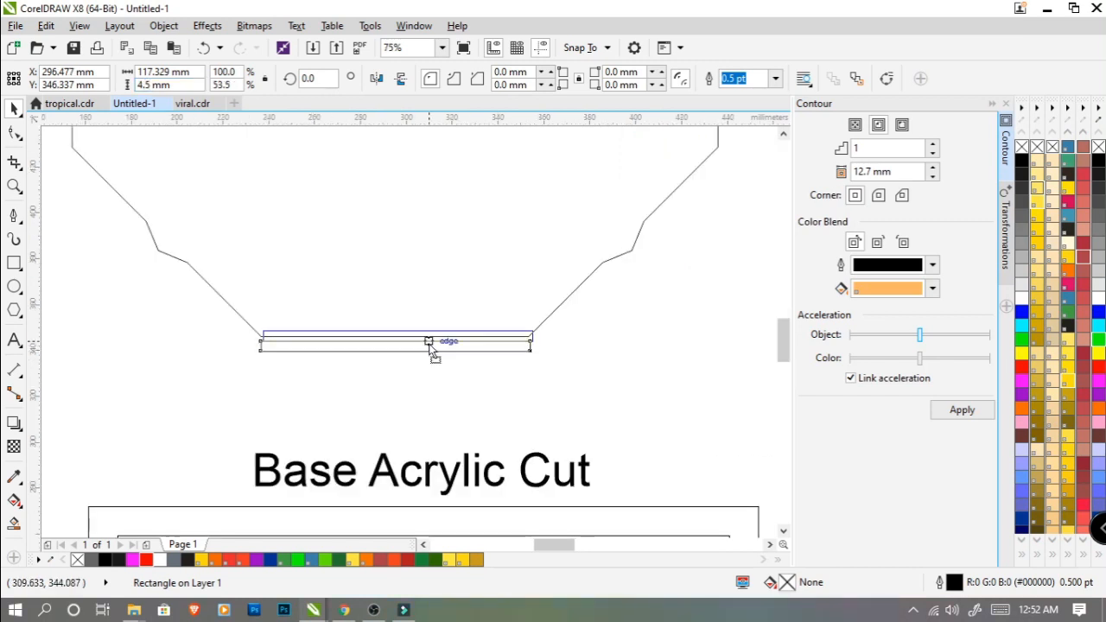
pyautogui.scroll(2, 432, 358)
pyautogui.moveTo(534, 357)
pyautogui.mouseDown()
pyautogui.moveTo(538, 349)
pyautogui.moveTo(519, 345)
pyautogui.mouseUp()
pyautogui.scroll(-2, 519, 346)
pyautogui.scroll(2, 658, 345)
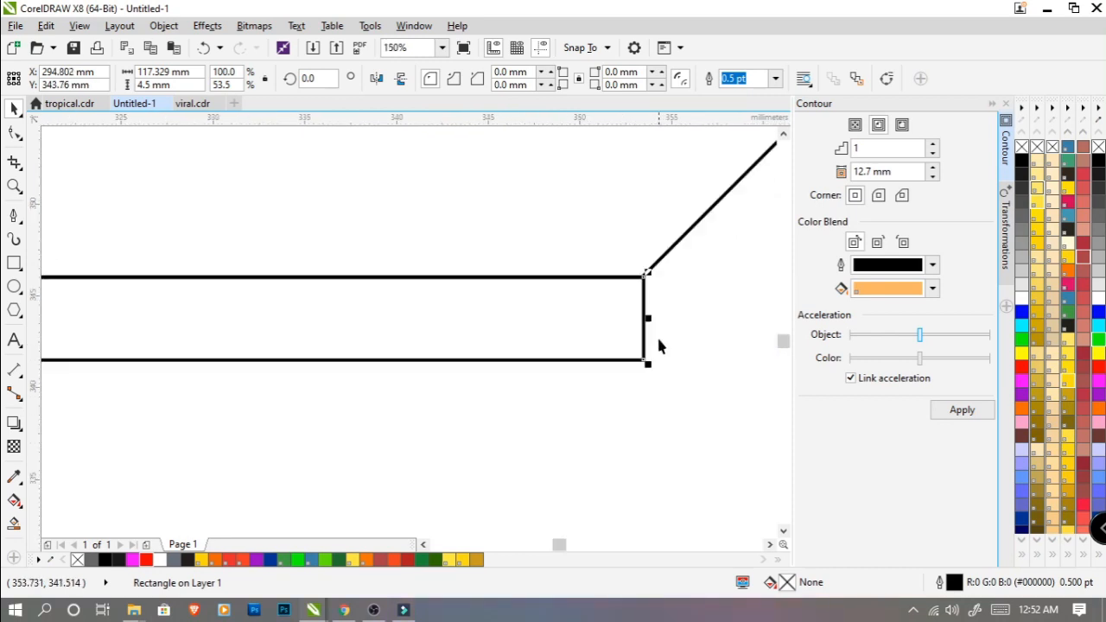
# Step: Narrow the tab rectangle symmetrically to a width of 100 mm
pyautogui.moveTo(651, 317); pyautogui.dragTo(612, 321)
pyautogui.scroll(-2, 583, 327)
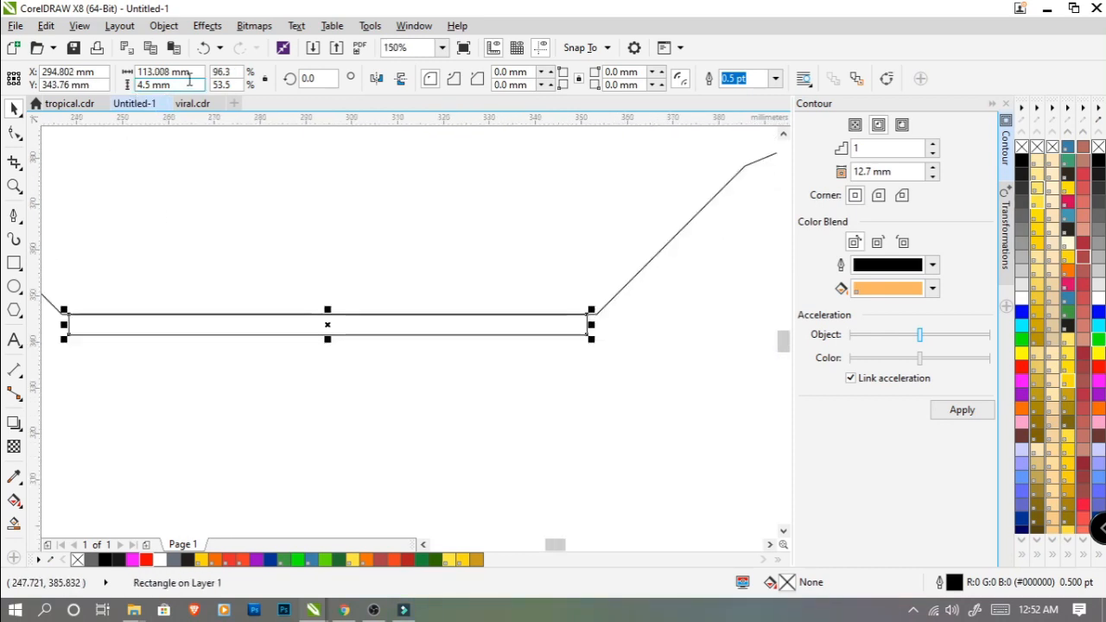
pyautogui.moveTo(192, 73); pyautogui.dragTo(112, 77)
pyautogui.write('100')
pyautogui.press('Return')
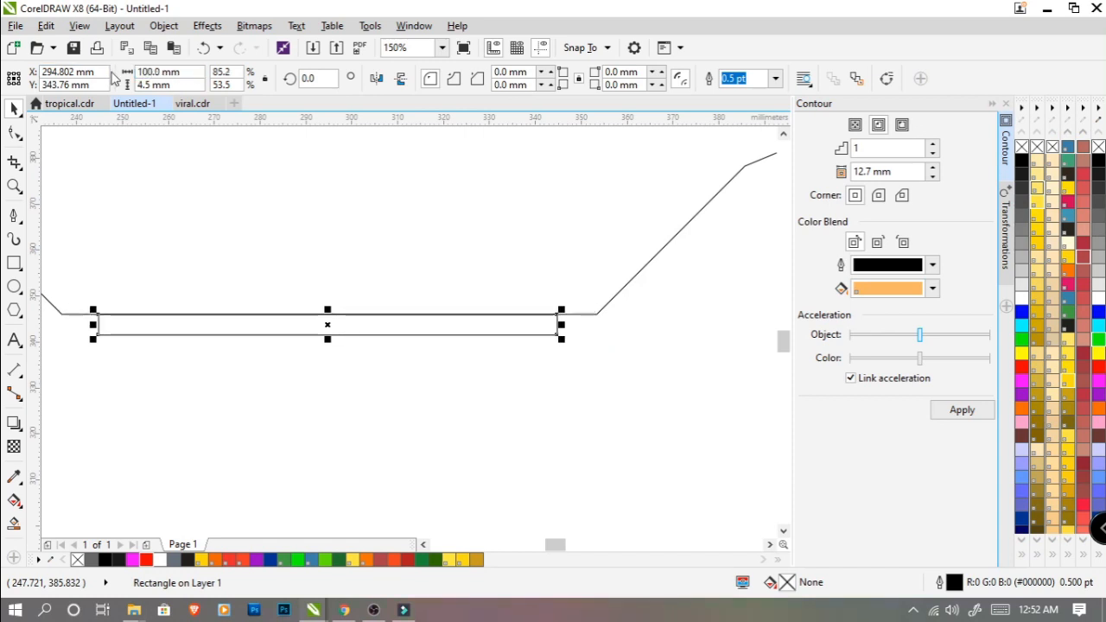
# Step: Nudge the tab up to overlap the outline's bottom edge slightly and centre it horizontally with the outline
pyautogui.press('Up')
pyautogui.press('Up')
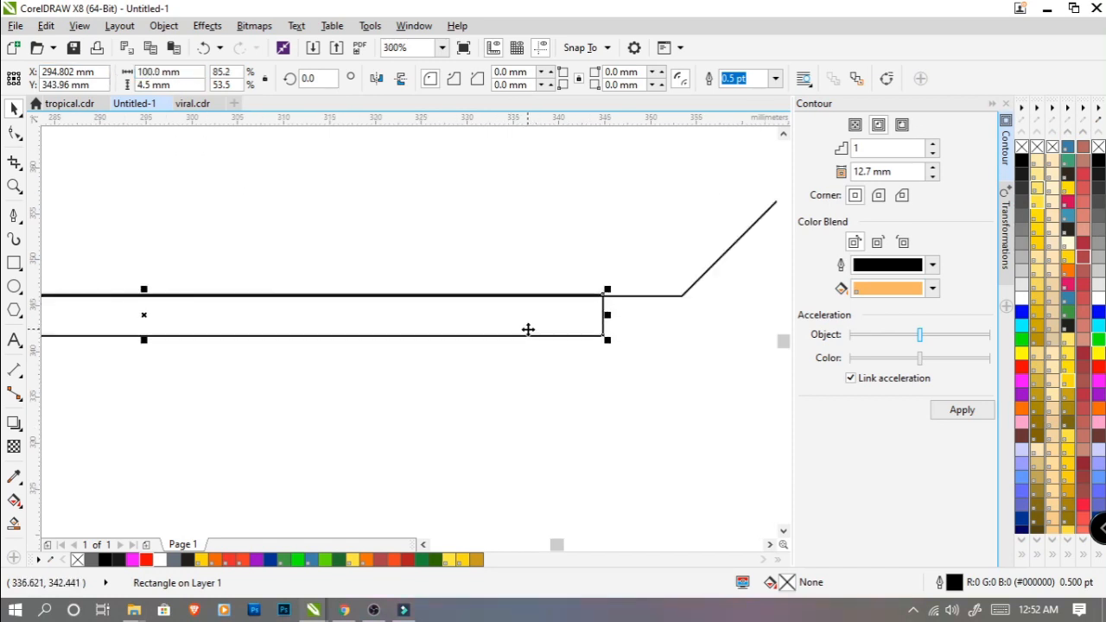
pyautogui.scroll(-2, 527, 328)
pyautogui.scroll(-1, 529, 328)
pyautogui.keyDown('shift'); pyautogui.click(558, 316); pyautogui.keyUp('shift')
pyautogui.press('c')
# Step: Weld the tab rectangle and the cutting outline into a single shape
pyautogui.click(499, 344)
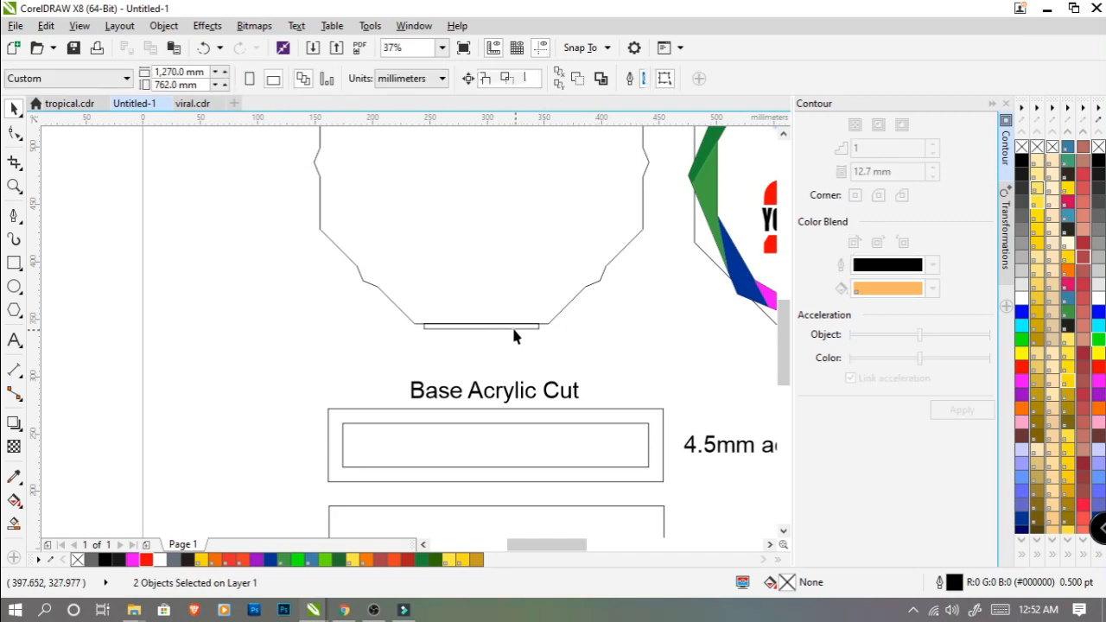
pyautogui.click(514, 328)
pyautogui.keyDown('shift'); pyautogui.click(559, 314); pyautogui.keyUp('shift')
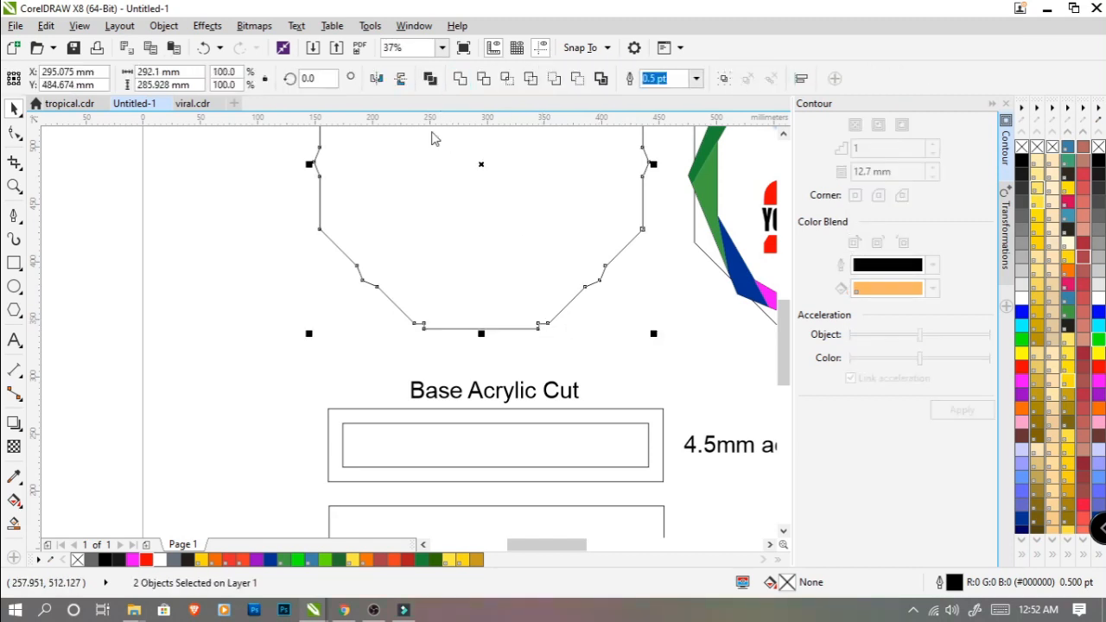
# Step: Undo the tab weld and place a copy of the tab rectangle inside the inner base rectangle, centred vertically in it
pyautogui.click(532, 343)
pyautogui.moveTo(525, 379); pyautogui.dragTo(453, 321)
pyautogui.scroll(-1, 452, 316)
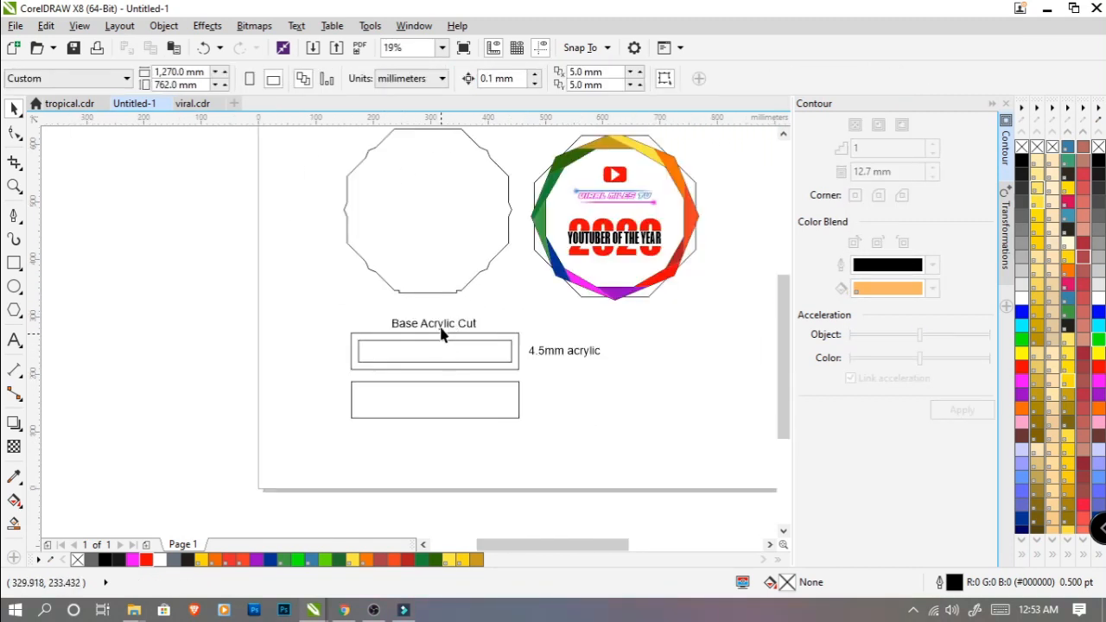
pyautogui.scroll(1, 441, 336)
pyautogui.click(460, 353)
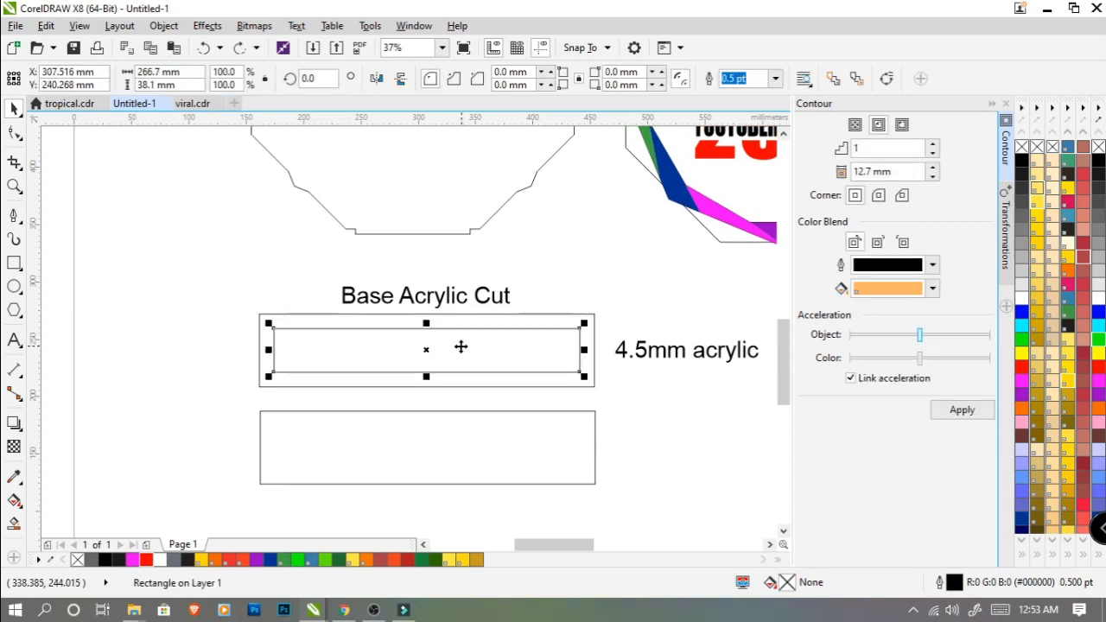
pyautogui.hotkey('ctrl', 'z')
pyautogui.click(503, 255)
pyautogui.click(449, 231)
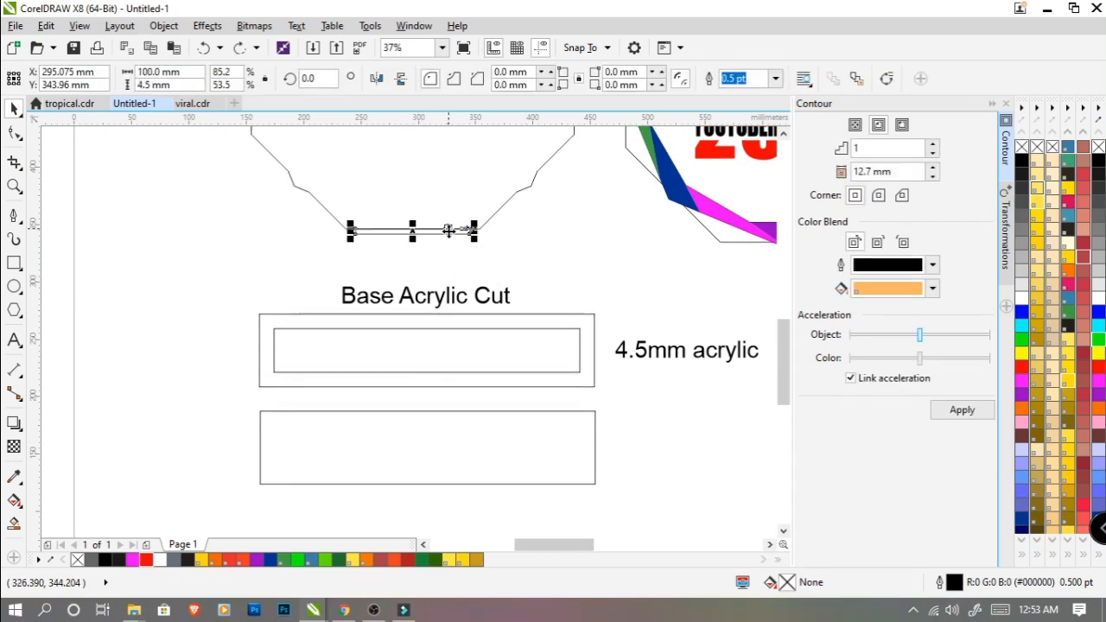
pyautogui.keyDown('shift'); pyautogui.click(491, 334); pyautogui.keyUp('shift')
pyautogui.press('e')
pyautogui.click(539, 264)
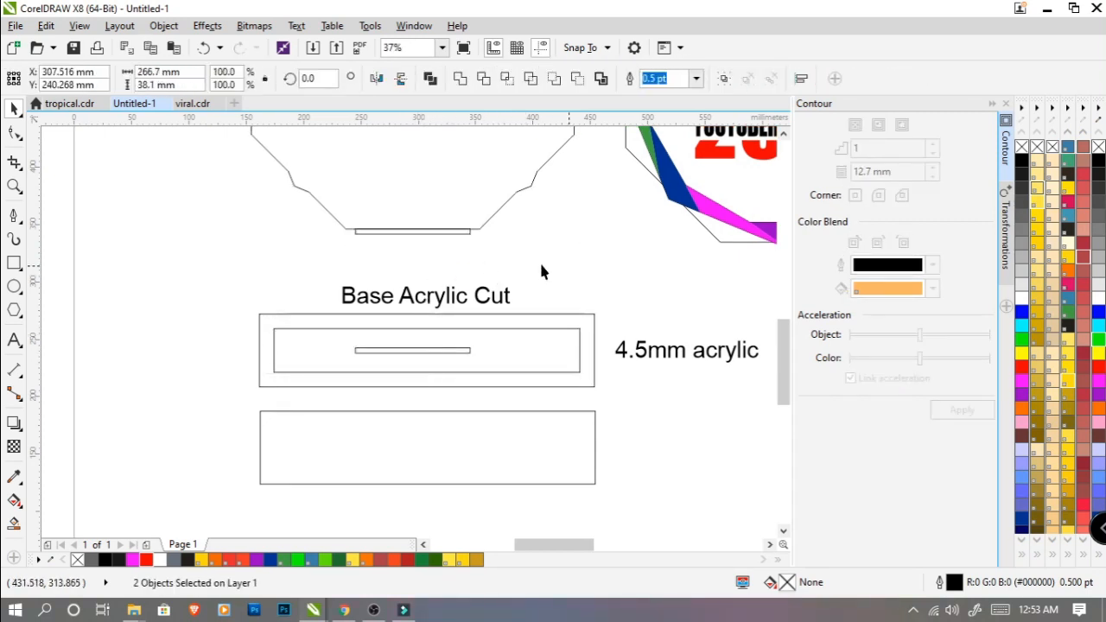
# Step: Weld the original tab rectangle back onto the cutting outline, leaving the copy in the base
pyautogui.click(442, 232)
pyautogui.keyDown('shift'); pyautogui.click(475, 190); pyautogui.keyUp('shift')
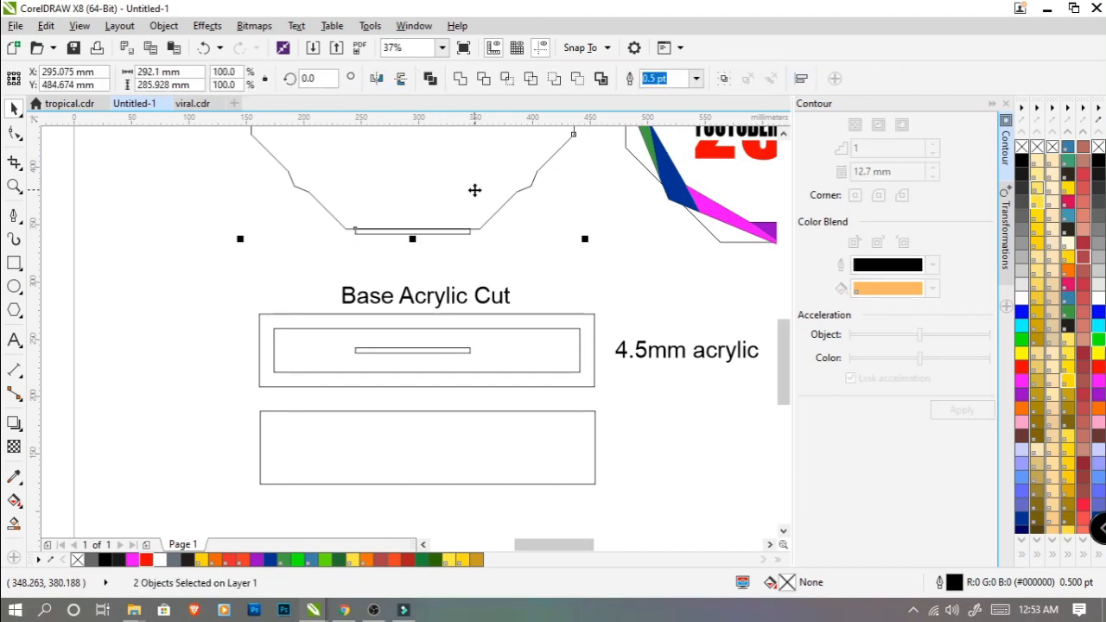
pyautogui.click(460, 78)
# Step: Set the base slot rectangle's width to 109.5 mm and centre it horizontally in the inner base rectangle
pyautogui.click(438, 349)
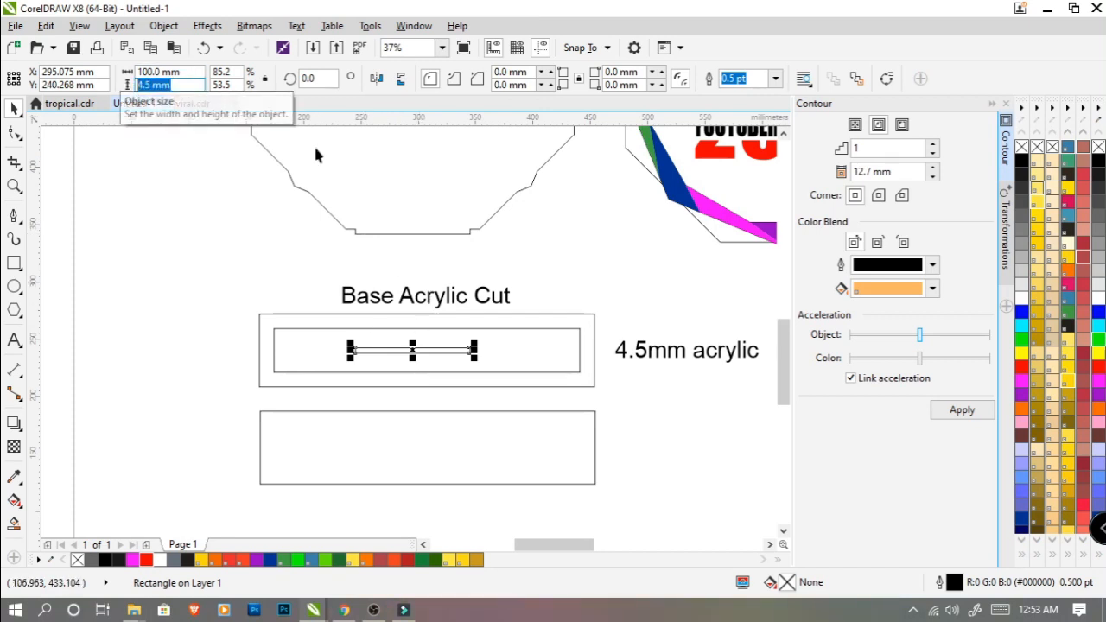
pyautogui.click(189, 73)
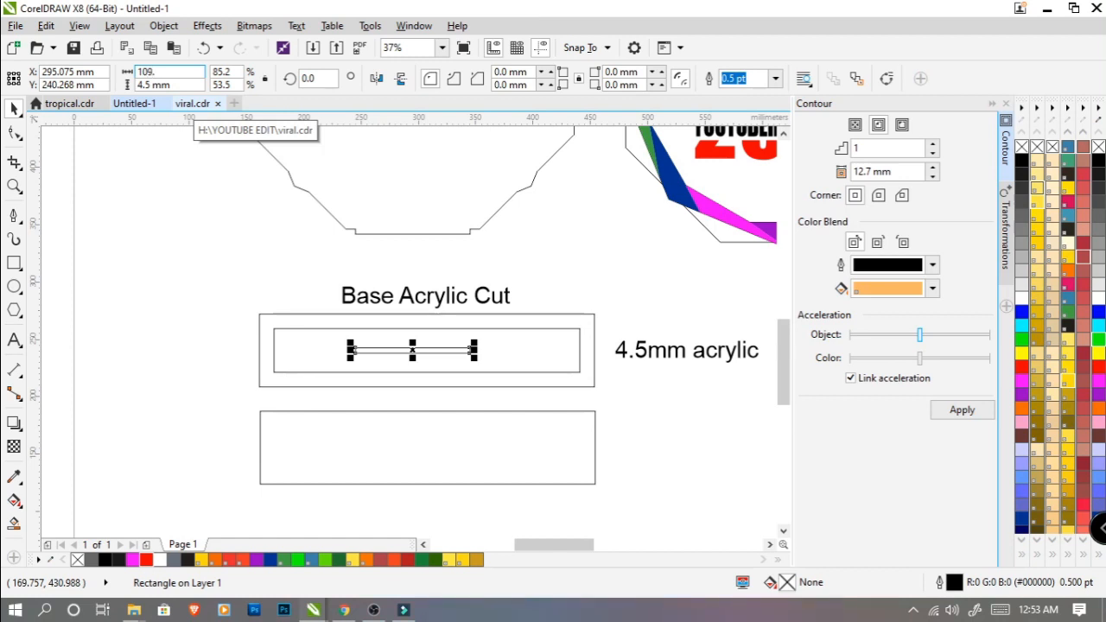
pyautogui.write('109.5')
pyautogui.press('Return')
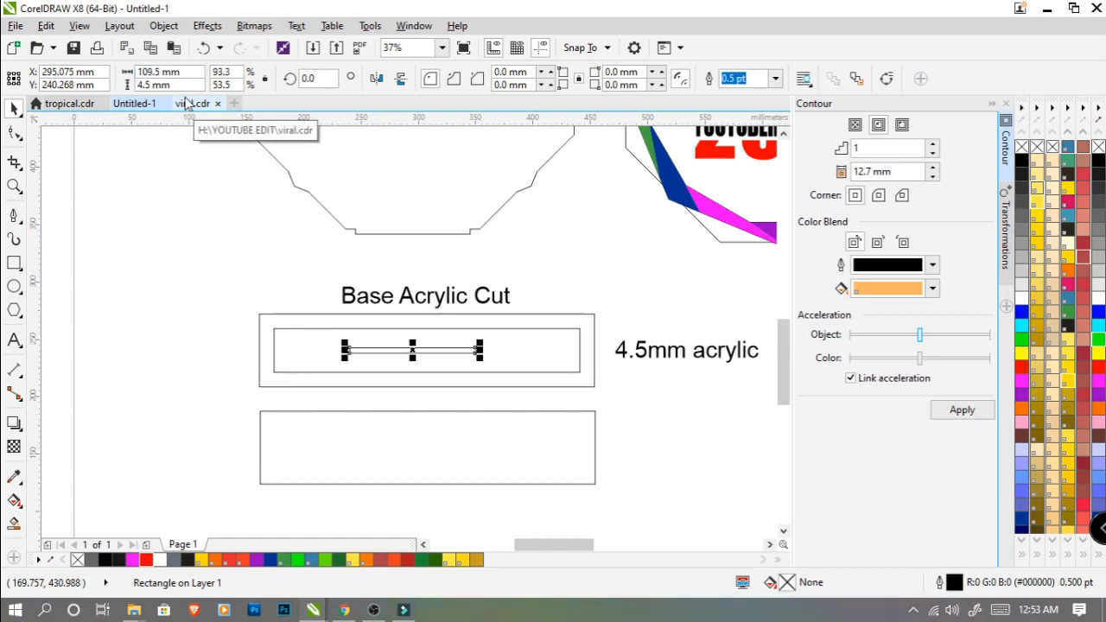
pyautogui.keyDown('shift'); pyautogui.click(535, 330); pyautogui.keyUp('shift')
pyautogui.press('c')
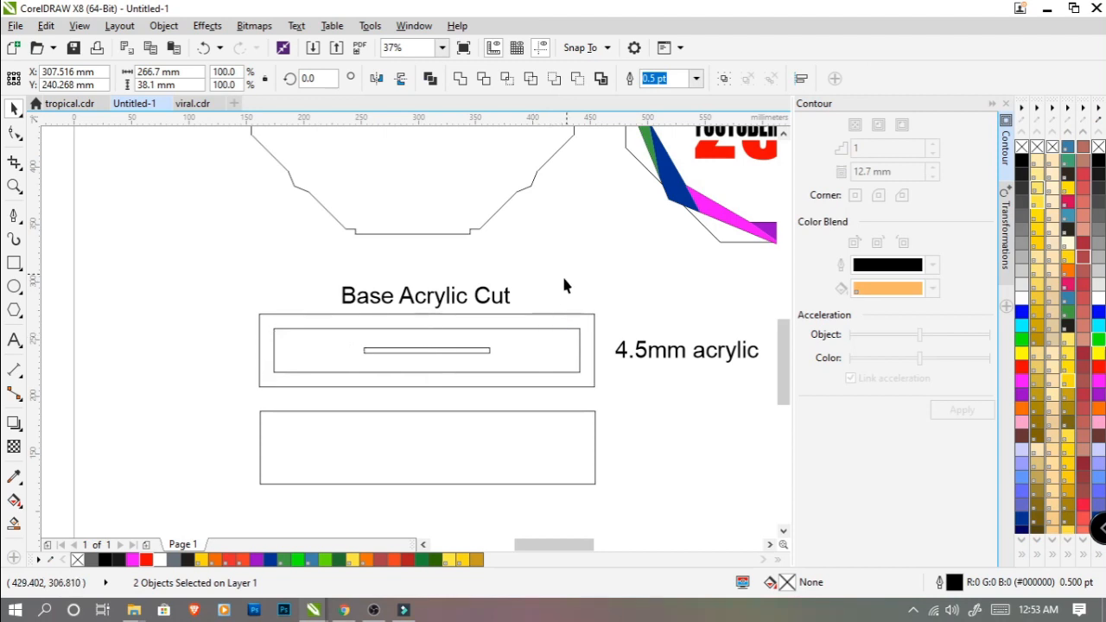
pyautogui.press('Escape')
# Step: Combine the slot rectangle with the inner base rectangle into one curve
pyautogui.click(475, 351)
pyautogui.keyDown('shift'); pyautogui.click(529, 341); pyautogui.keyUp('shift')
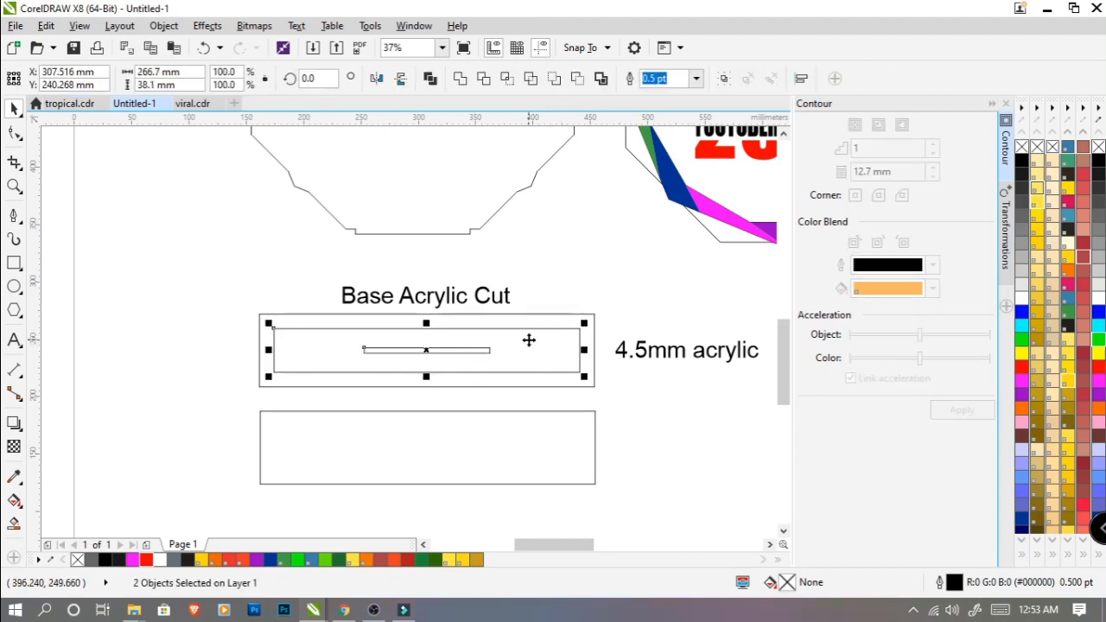
pyautogui.hotkey('ctrl', 'l')
# Step: Delete the spare empty rectangle below the base pieces
pyautogui.keyDown('shift'); pyautogui.click(513, 412); pyautogui.keyUp('shift')
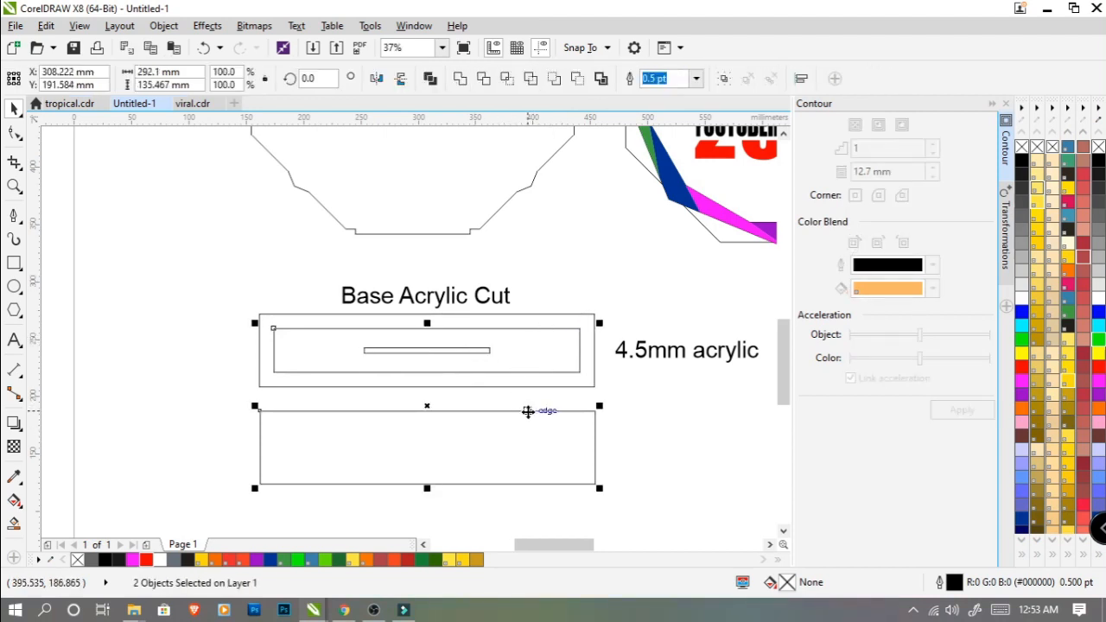
pyautogui.click(544, 450)
pyautogui.click(546, 412)
pyautogui.press('Delete')
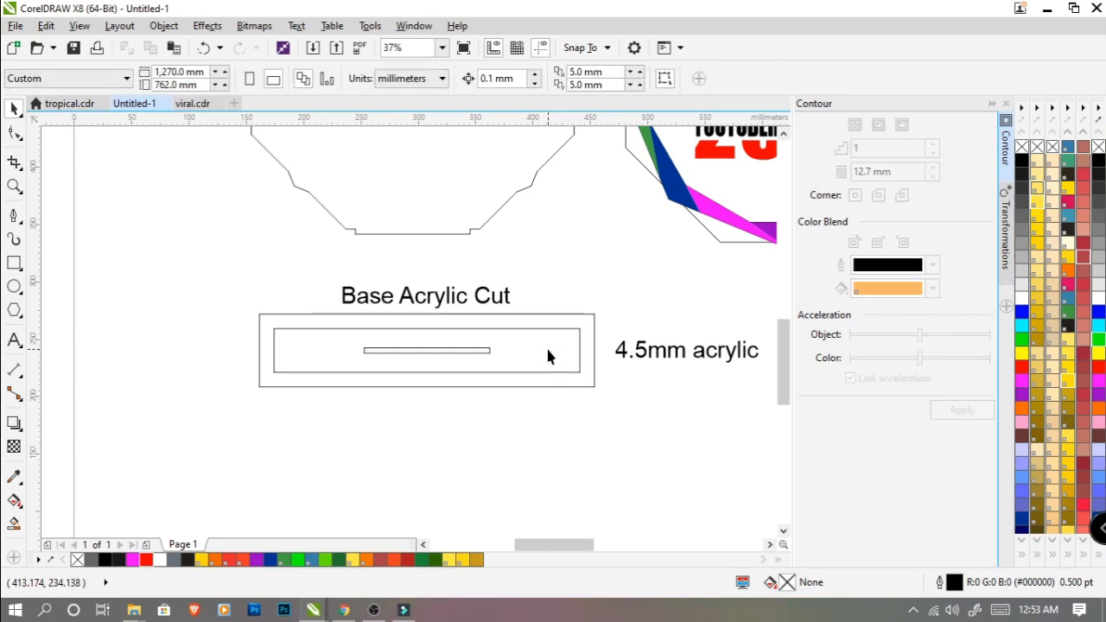
# Step: Move the slotted piece below the outer base rectangle and centre it horizontally with that rectangle
pyautogui.click(545, 373)
pyautogui.moveTo(545, 380); pyautogui.dragTo(497, 427)
pyautogui.keyDown('shift'); pyautogui.click(556, 357); pyautogui.keyUp('shift')
pyautogui.press('c')
pyautogui.click(627, 419)
# Step: Fill the slotted base piece with black
pyautogui.click(549, 433)
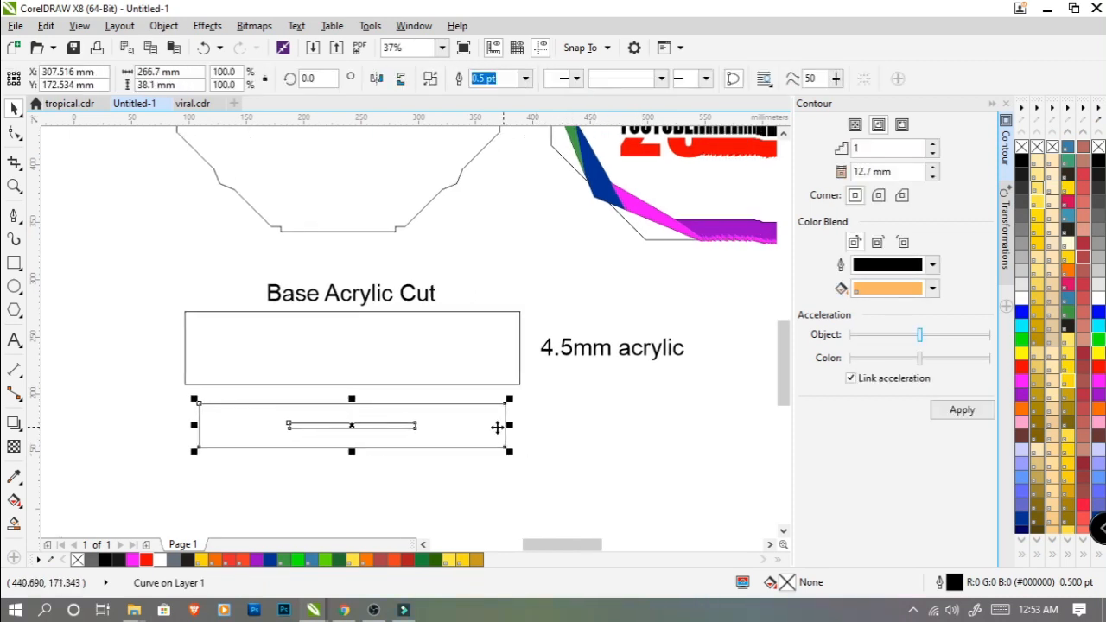
pyautogui.click(1022, 168)
pyautogui.click(646, 389)
# Step: Duplicate the "4.5mm acrylic" label beside the black slotted piece, aligned vertically with its centre
pyautogui.click(573, 349)
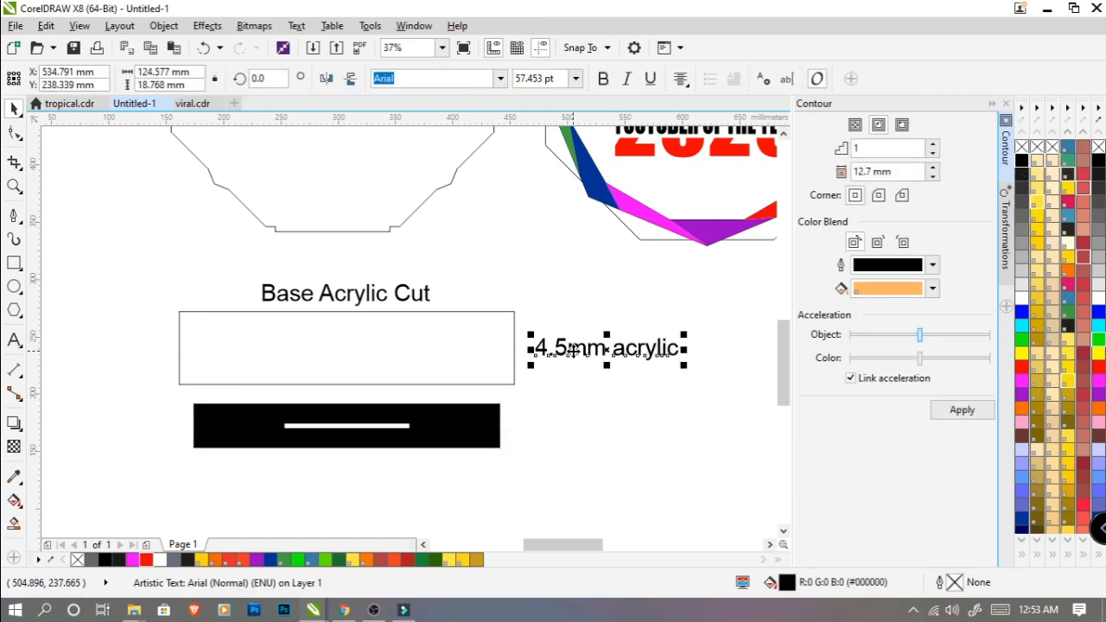
pyautogui.keyDown('shift'); pyautogui.click(471, 433); pyautogui.keyUp('shift')
pyautogui.press('e')
pyautogui.click(701, 415)
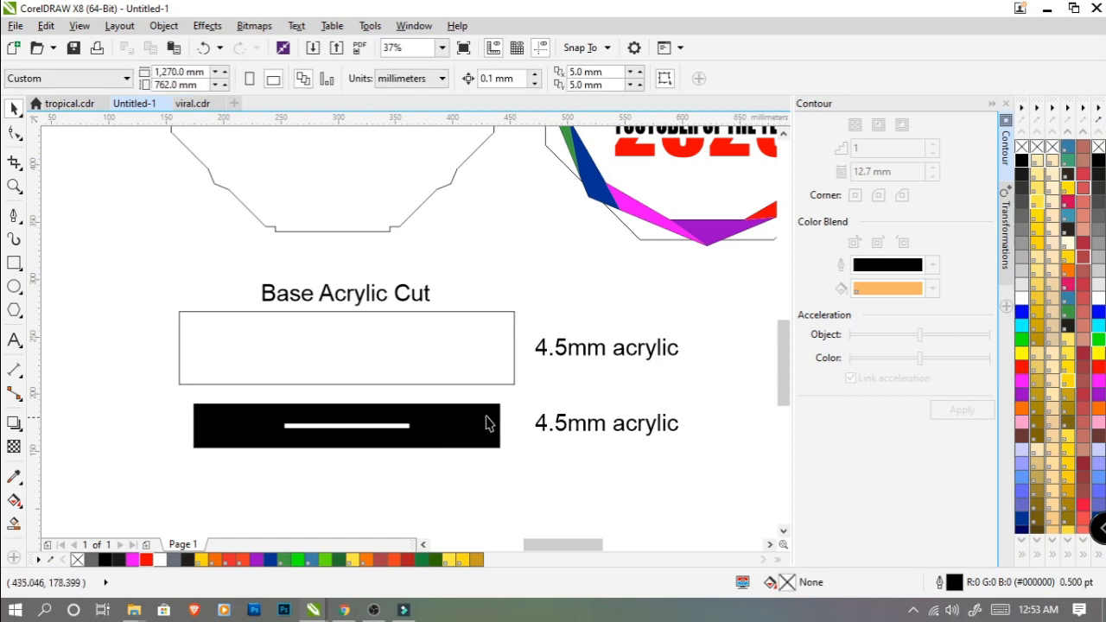
pyautogui.doubleClick(590, 430)
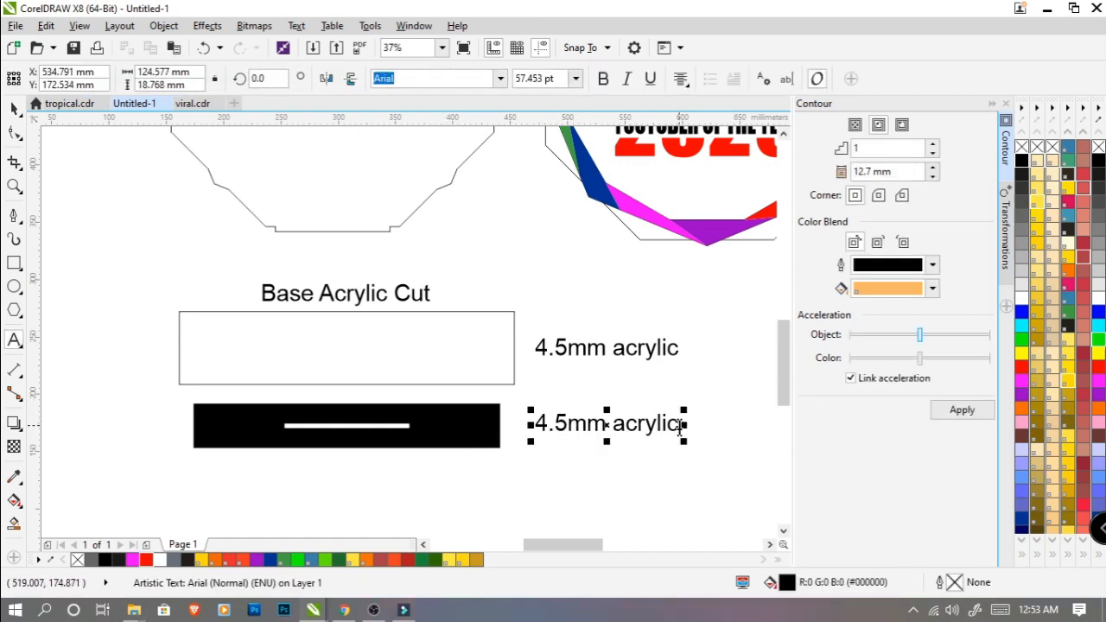
pyautogui.click(14, 105)
pyautogui.scroll(-3, 389, 281)
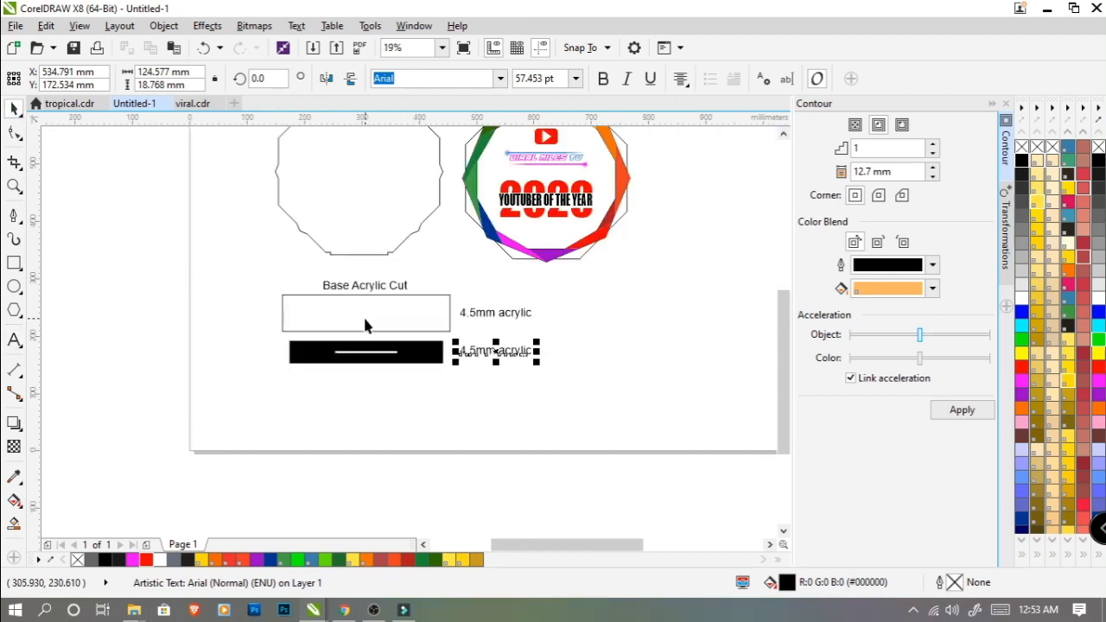
pyautogui.scroll(2, 444, 363)
pyautogui.scroll(-3, 445, 354)
pyautogui.scroll(1, 463, 416)
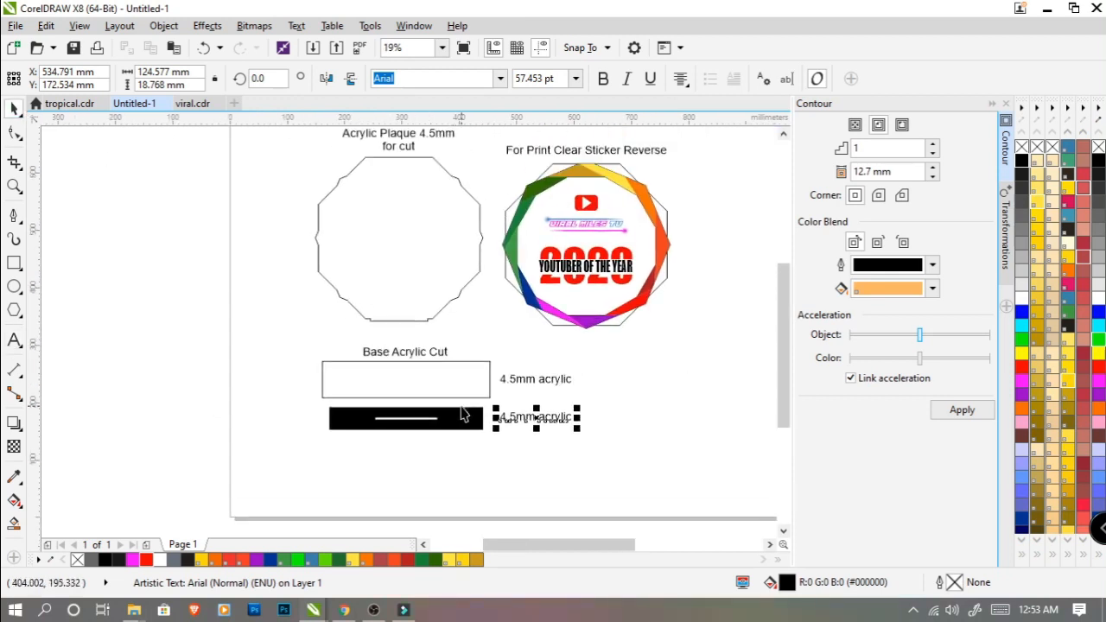
pyautogui.click(463, 416)
pyautogui.keyDown('shift'); pyautogui.click(464, 380); pyautogui.keyUp('shift')
pyautogui.press('e')
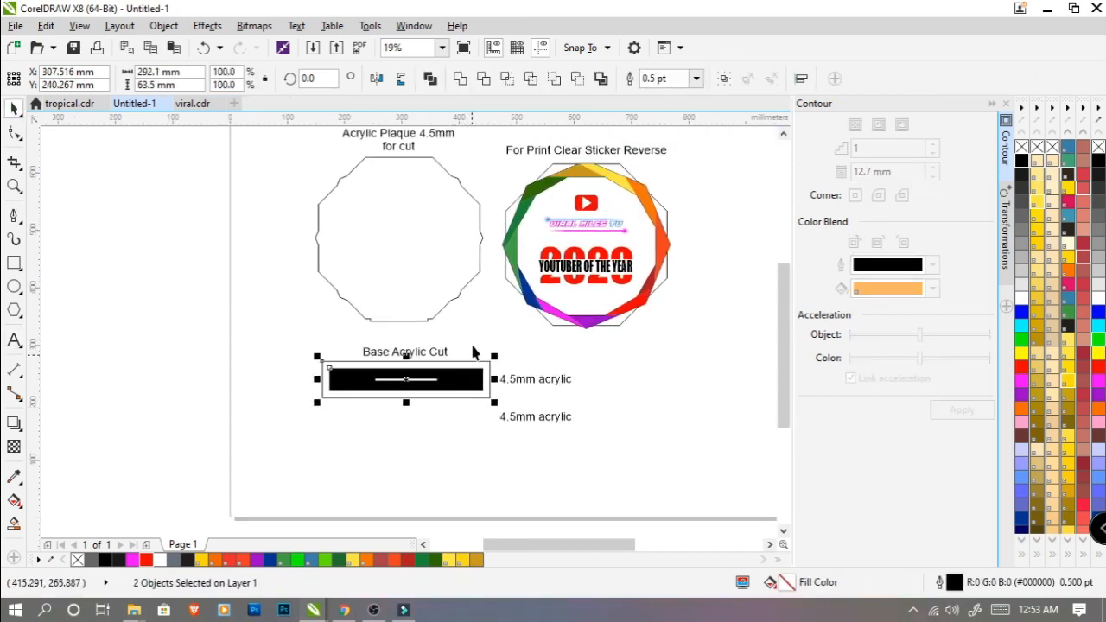
pyautogui.click(432, 277)
pyautogui.scroll(2, 419, 287)
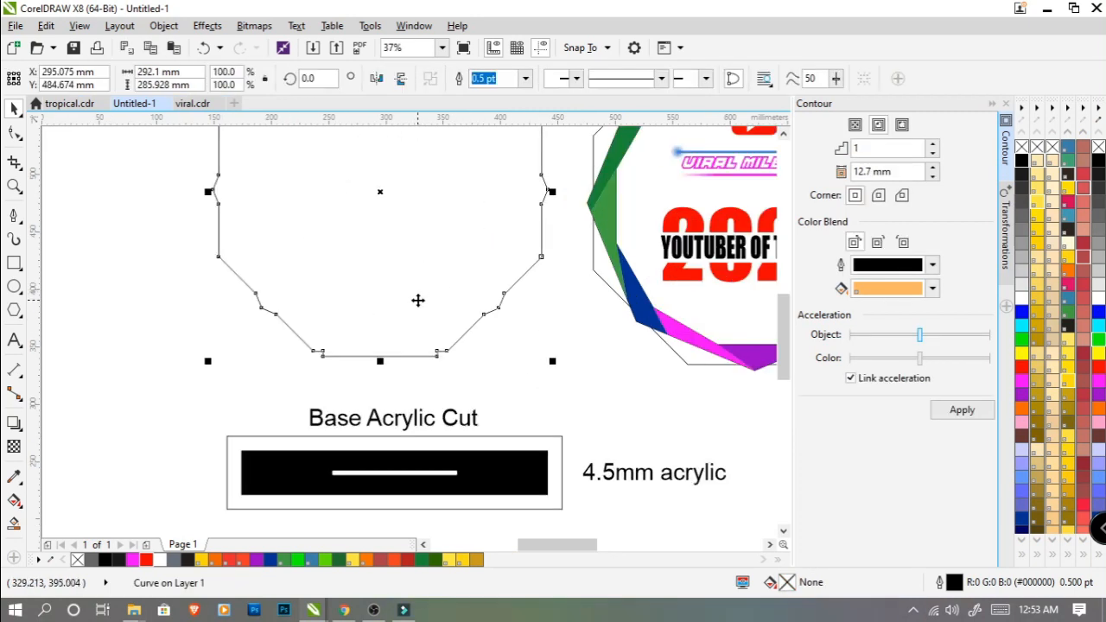
pyautogui.moveTo(418, 317); pyautogui.dragTo(442, 235)
pyautogui.scroll(-2, 442, 234)
pyautogui.hotkey('ctrl', 'z')
pyautogui.click(510, 403)
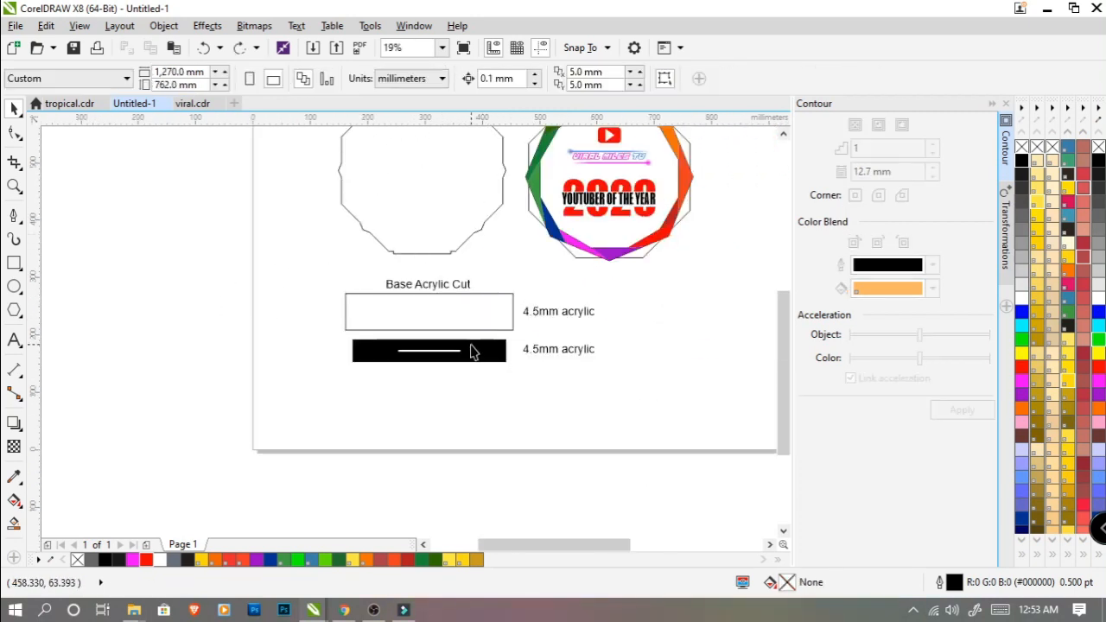
# Step: Duplicate the cutting outline, the outer base rectangle and the black slotted piece into the empty area beside the page
pyautogui.click(473, 348)
pyautogui.keyDown('shift'); pyautogui.click(477, 322); pyautogui.keyUp('shift')
pyautogui.keyDown('shift'); pyautogui.click(424, 189); pyautogui.keyUp('shift')
pyautogui.moveTo(424, 187); pyautogui.dragTo(288, 234)
pyautogui.click(356, 321)
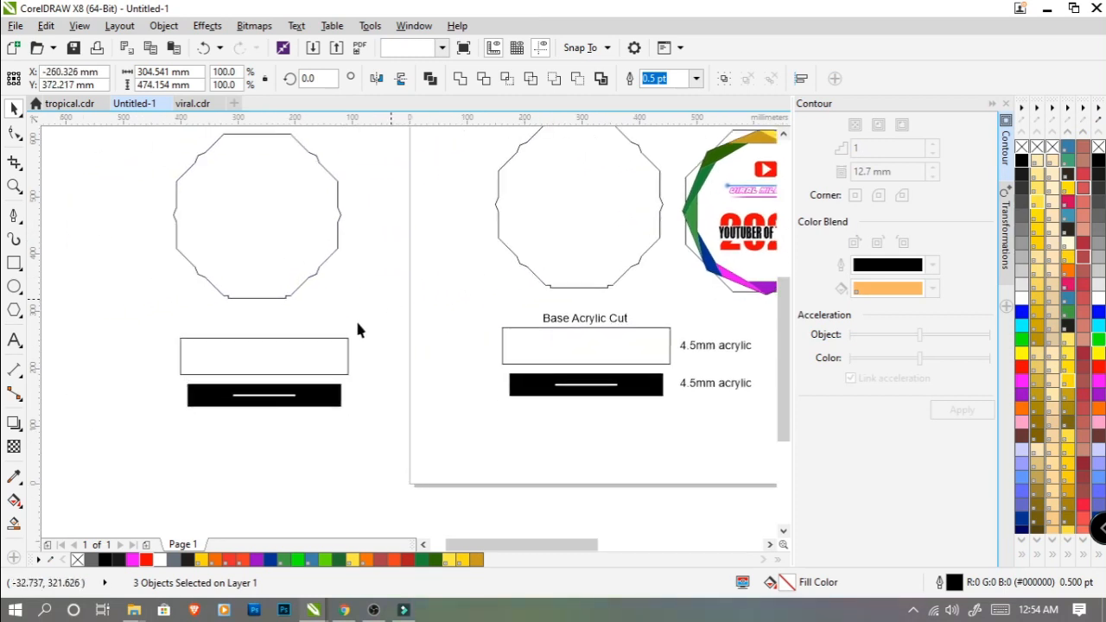
pyautogui.moveTo(447, 309); pyautogui.dragTo(364, 346)
pyautogui.moveTo(518, 365); pyautogui.dragTo(398, 381)
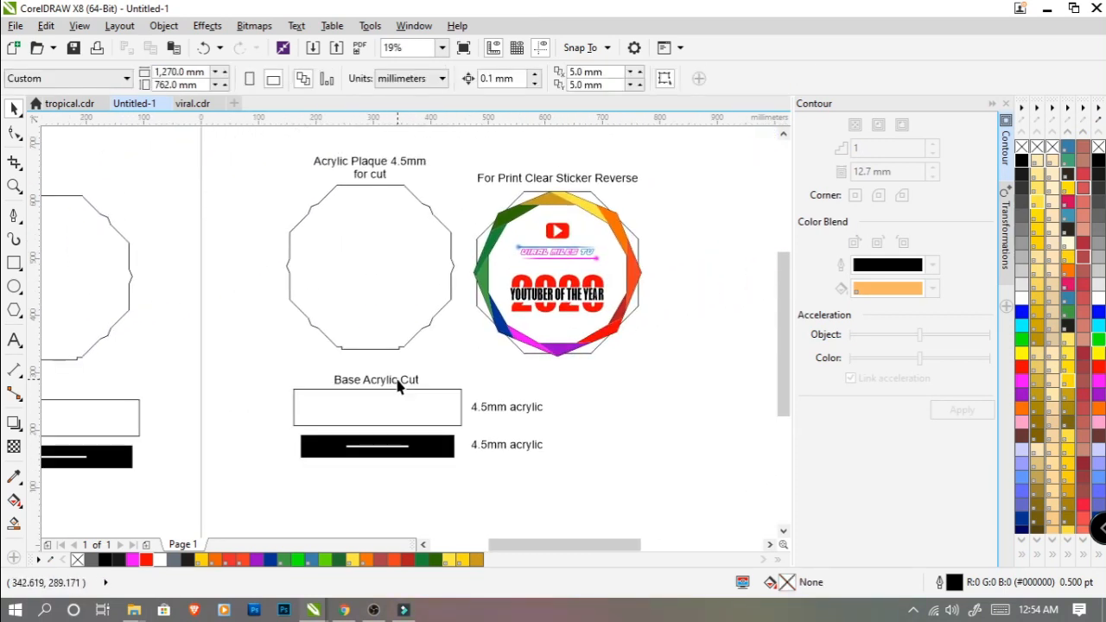
pyautogui.moveTo(264, 370); pyautogui.dragTo(438, 343)
pyautogui.click(170, 299)
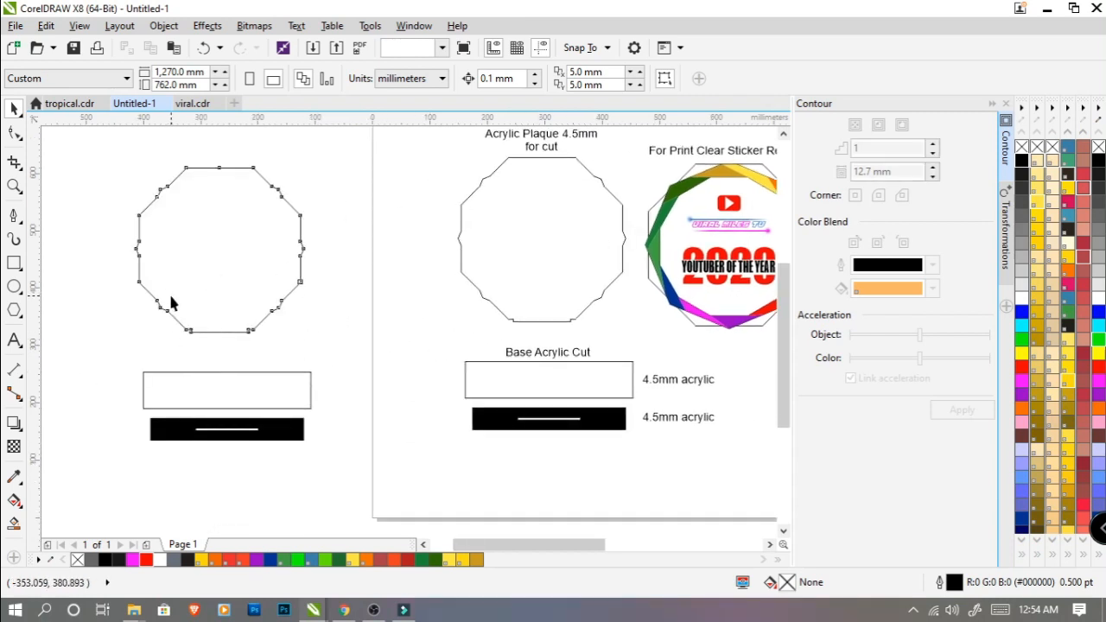
# Step: Centre the copied base rectangle and black slotted piece horizontally under the copied cutting outline
pyautogui.moveTo(189, 385); pyautogui.dragTo(221, 372)
pyautogui.click(224, 415)
pyautogui.keyDown('shift'); pyautogui.click(252, 384); pyautogui.keyUp('shift')
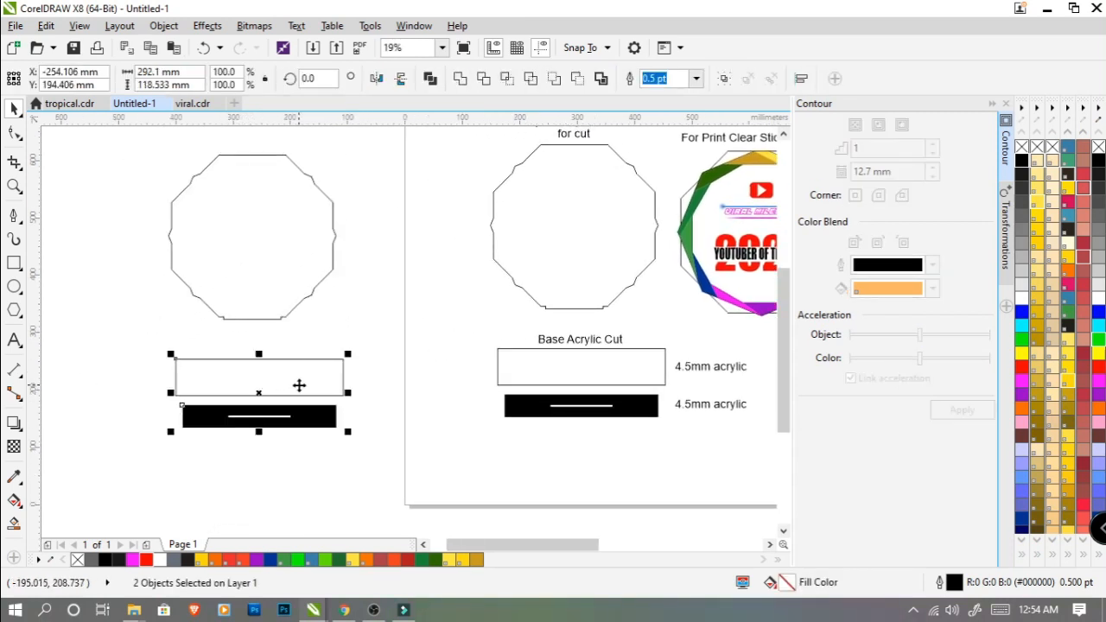
pyautogui.keyDown('shift'); pyautogui.click(269, 279); pyautogui.keyUp('shift')
pyautogui.press('c')
pyautogui.click(389, 316)
# Step: Centre the copied black slotted piece vertically inside the copied outer base rectangle
pyautogui.click(282, 372)
pyautogui.click(289, 289)
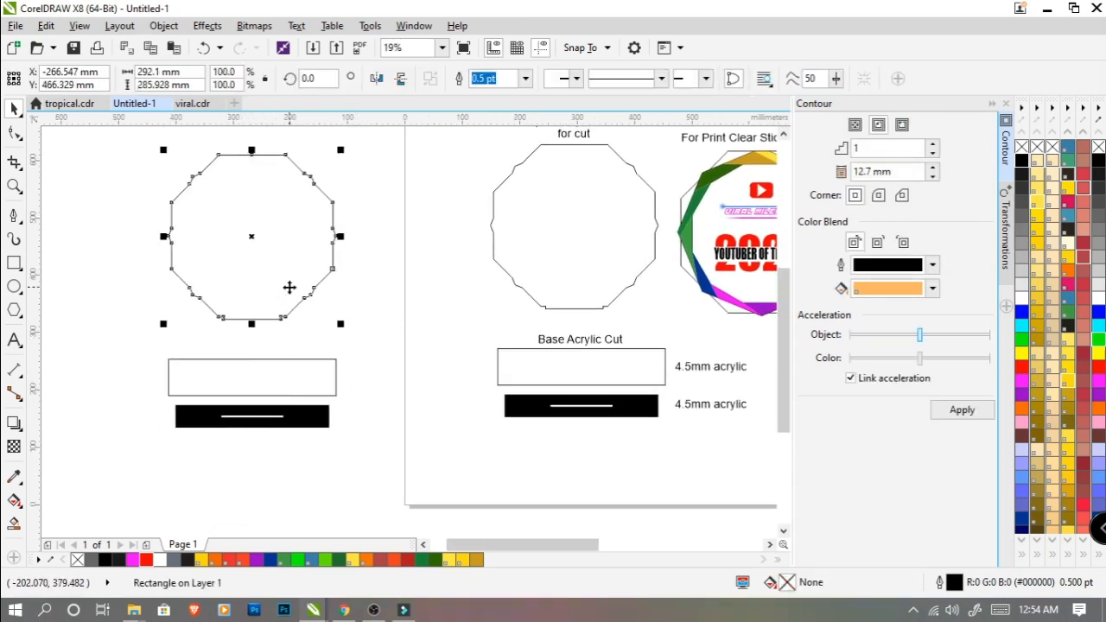
pyautogui.click(276, 422)
pyautogui.keyDown('shift'); pyautogui.click(305, 362); pyautogui.keyUp('shift')
pyautogui.press('e')
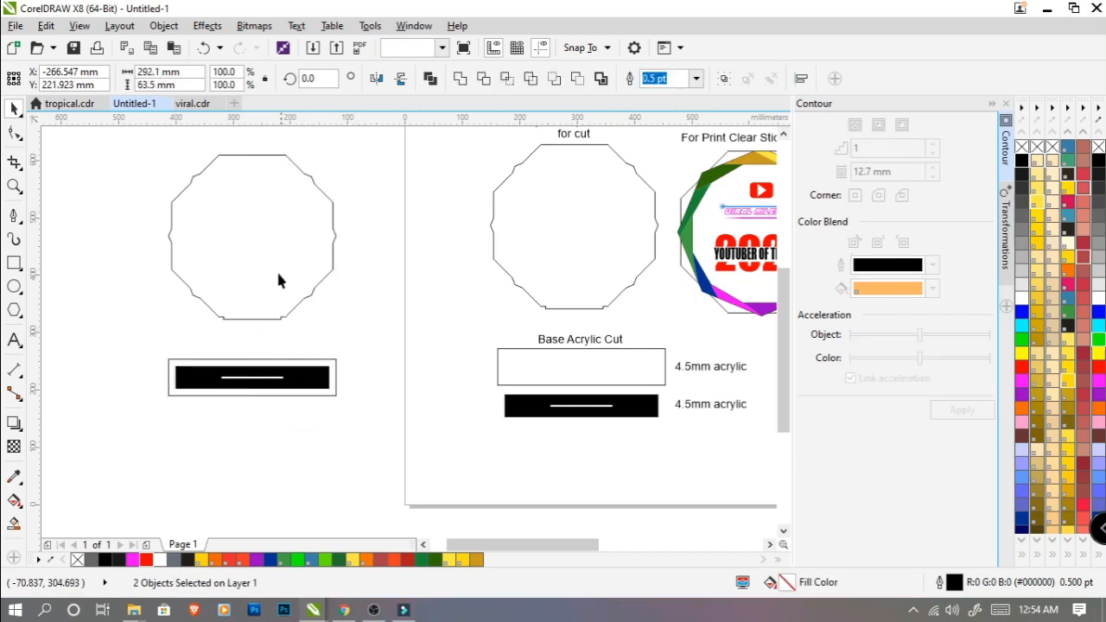
# Step: Move the copied cutting outline down onto the stacked base and fill it with white
pyautogui.click(286, 276)
pyautogui.moveTo(286, 276); pyautogui.dragTo(288, 342)
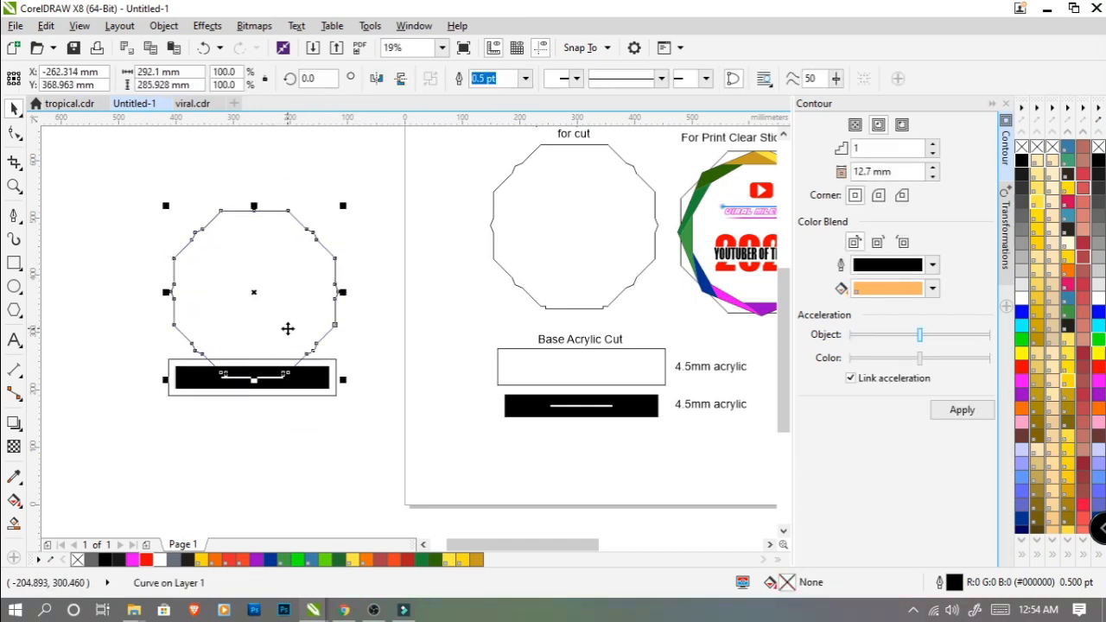
pyautogui.scroll(2, 252, 379)
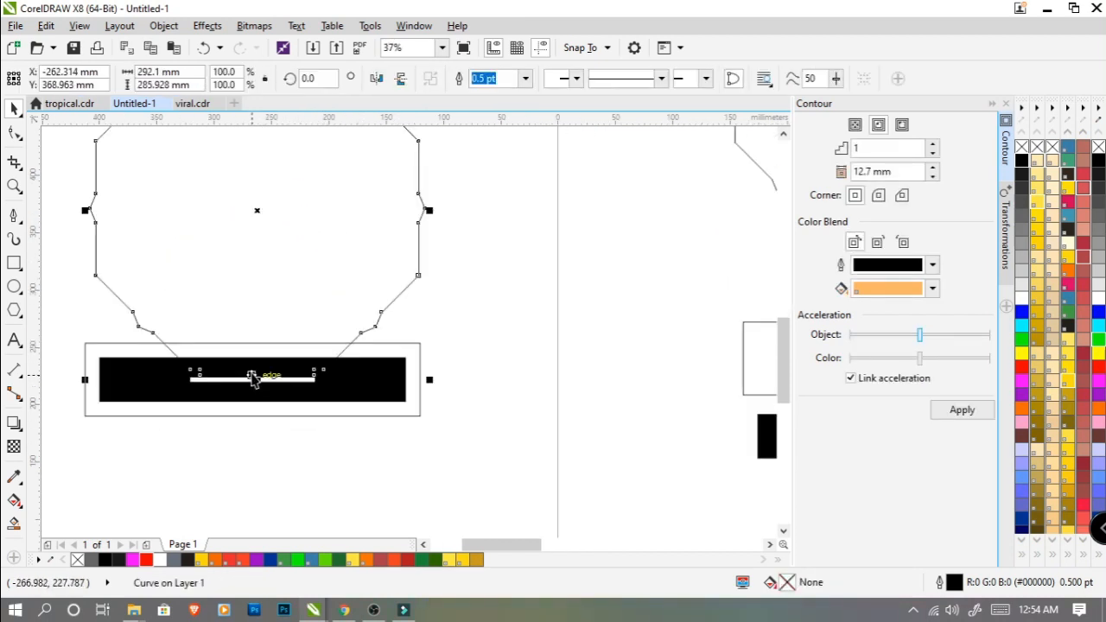
pyautogui.click(1024, 304)
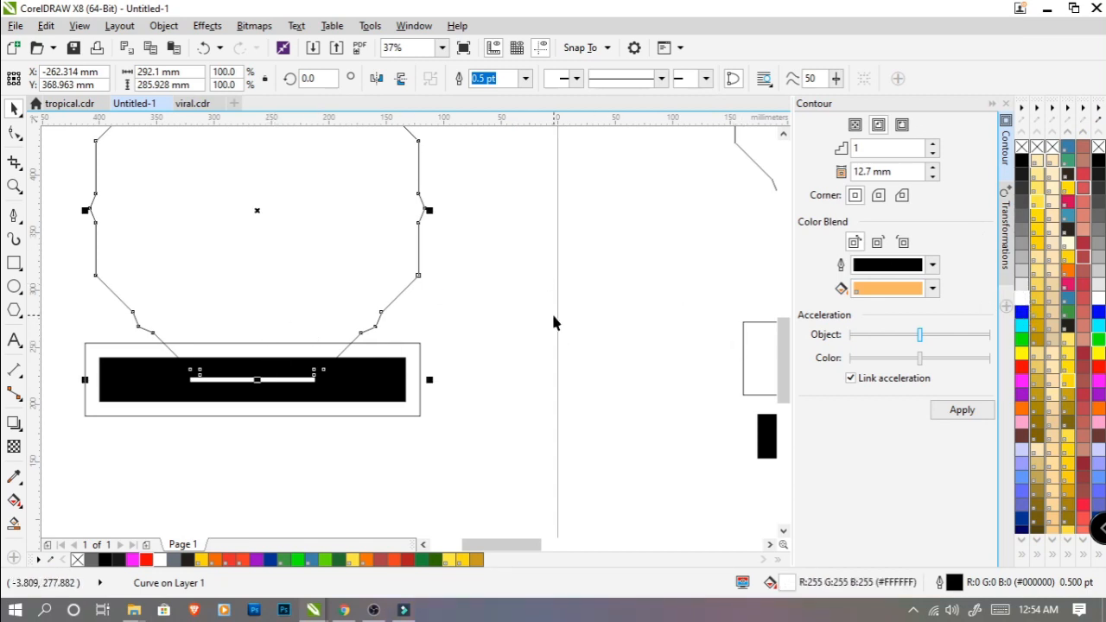
# Step: Position the white outline copy so its tab covers the slot in the black base piece
pyautogui.scroll(2, 198, 365)
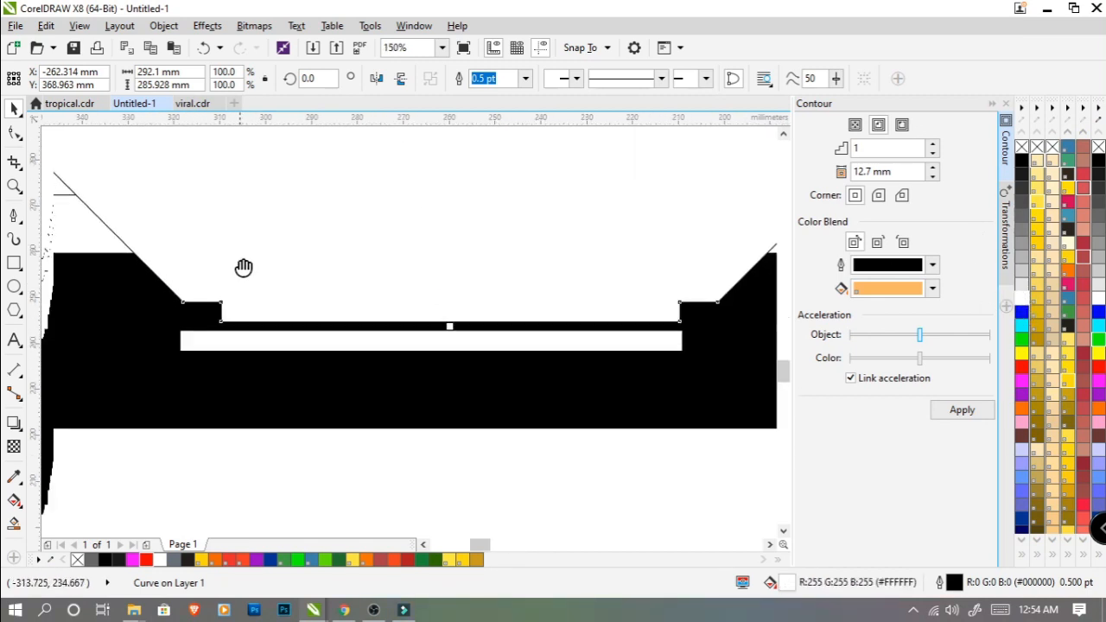
pyautogui.moveTo(284, 278)
pyautogui.mouseDown()
pyautogui.moveTo(311, 279)
pyautogui.moveTo(321, 227)
pyautogui.moveTo(317, 282)
pyautogui.moveTo(304, 286)
pyautogui.moveTo(305, 251)
pyautogui.moveTo(305, 278)
pyautogui.mouseUp()
pyautogui.scroll(-2, 516, 338)
pyautogui.scroll(1, 487, 311)
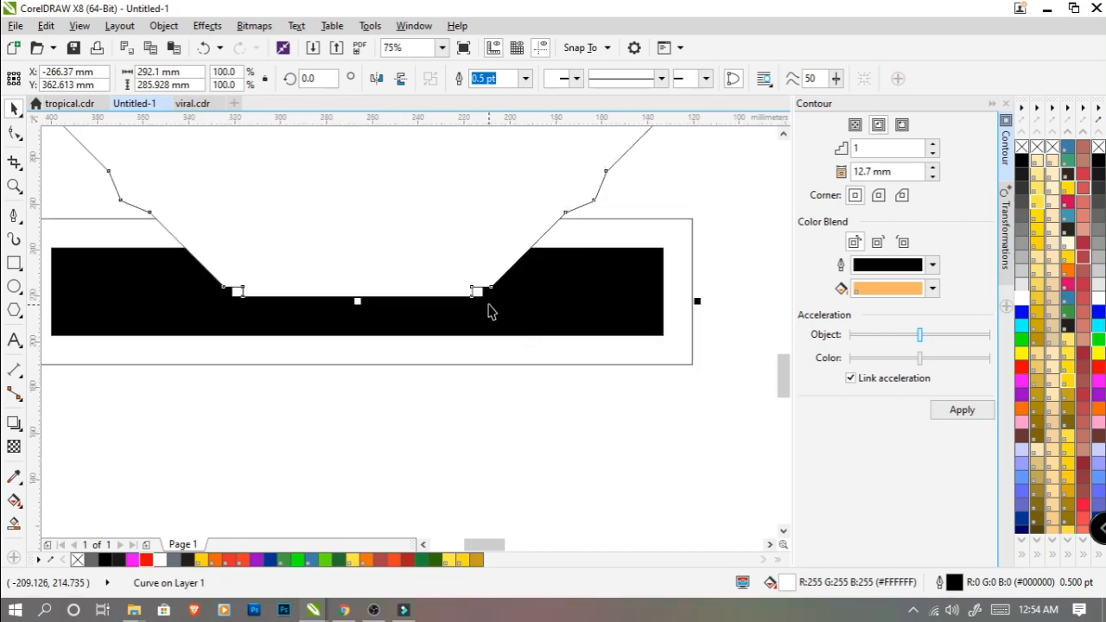
pyautogui.moveTo(482, 297); pyautogui.dragTo(486, 314)
pyautogui.hotkey('ctrl', 'z')
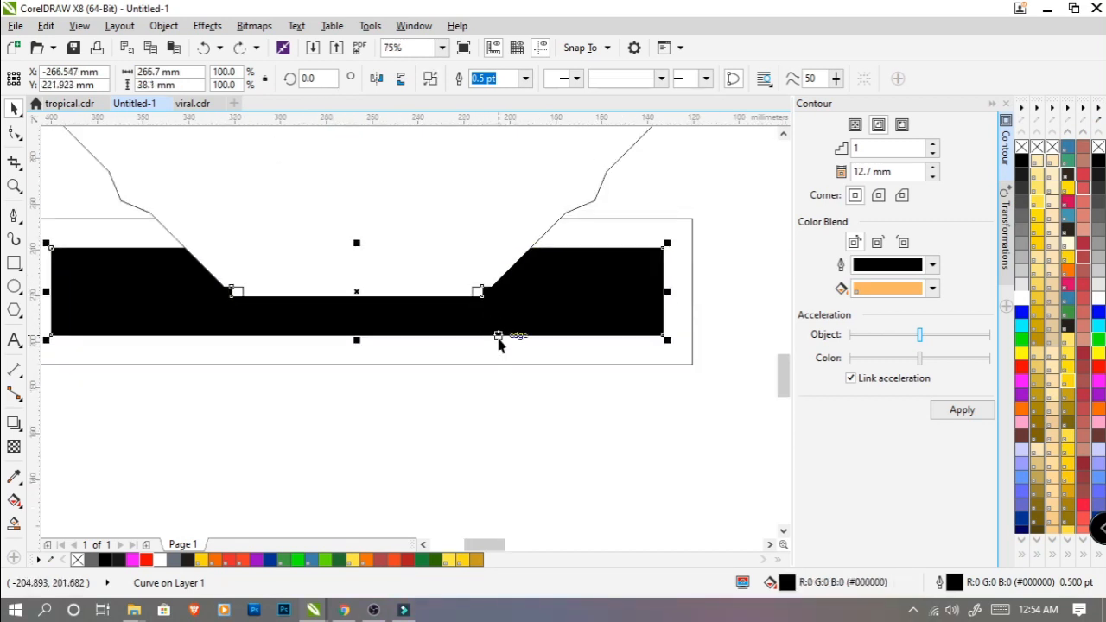
# Step: Move the white outline copy up off the base, break apart the black slotted piece and fill its slot with white
pyautogui.scroll(2, 497, 364)
pyautogui.moveTo(475, 275); pyautogui.dragTo(471, 172)
pyautogui.click(475, 385)
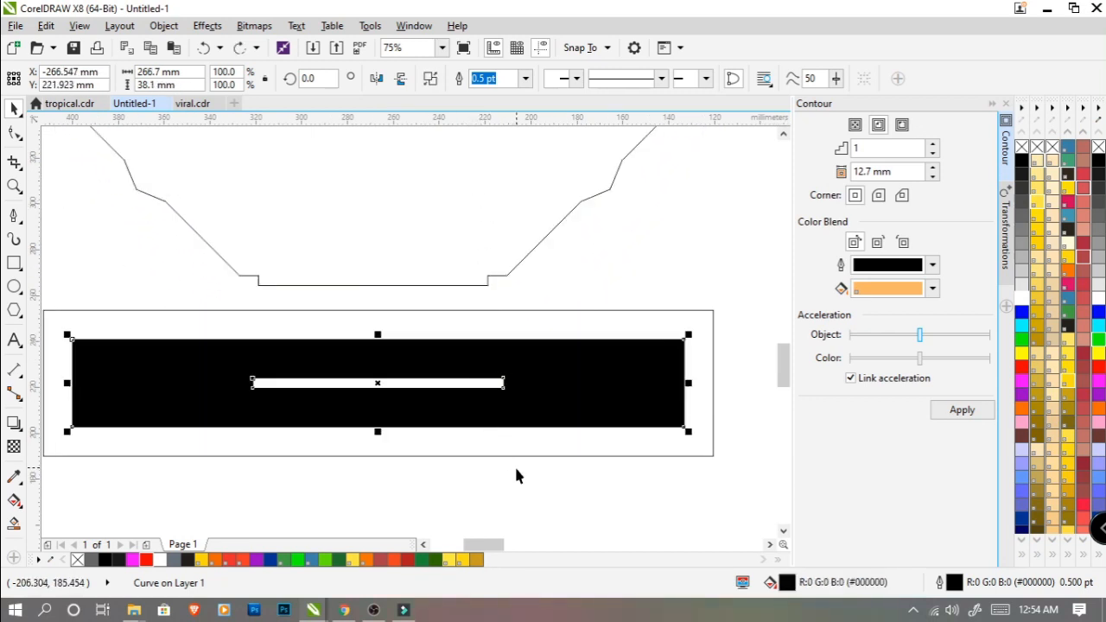
pyautogui.keyDown('shift'); pyautogui.click(510, 436); pyautogui.keyUp('shift')
pyautogui.moveTo(555, 487); pyautogui.dragTo(210, 345)
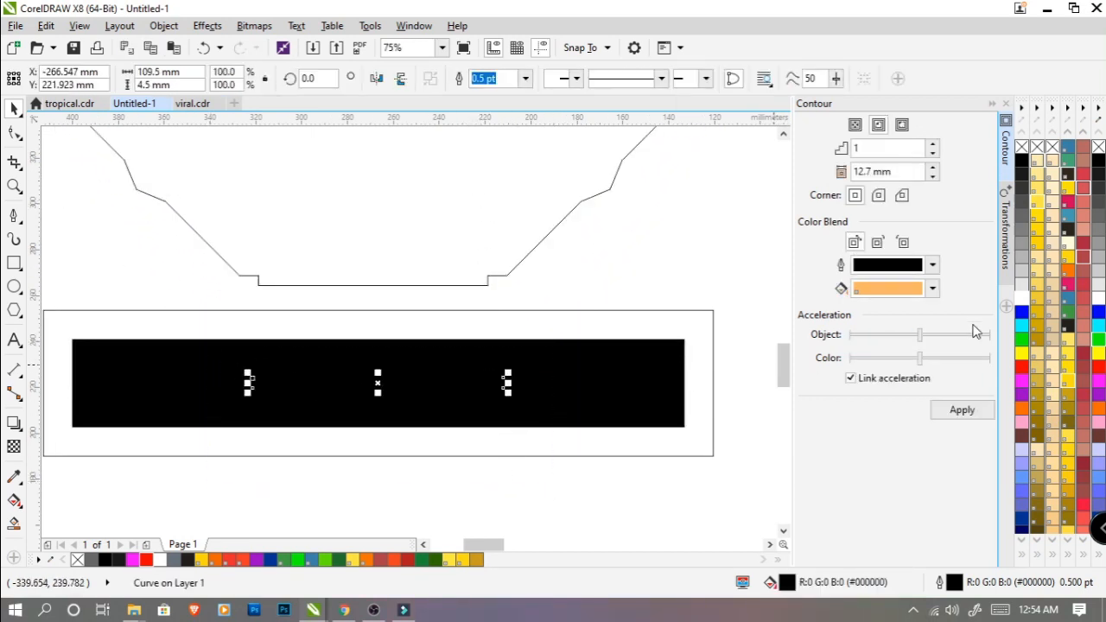
pyautogui.click(1022, 304)
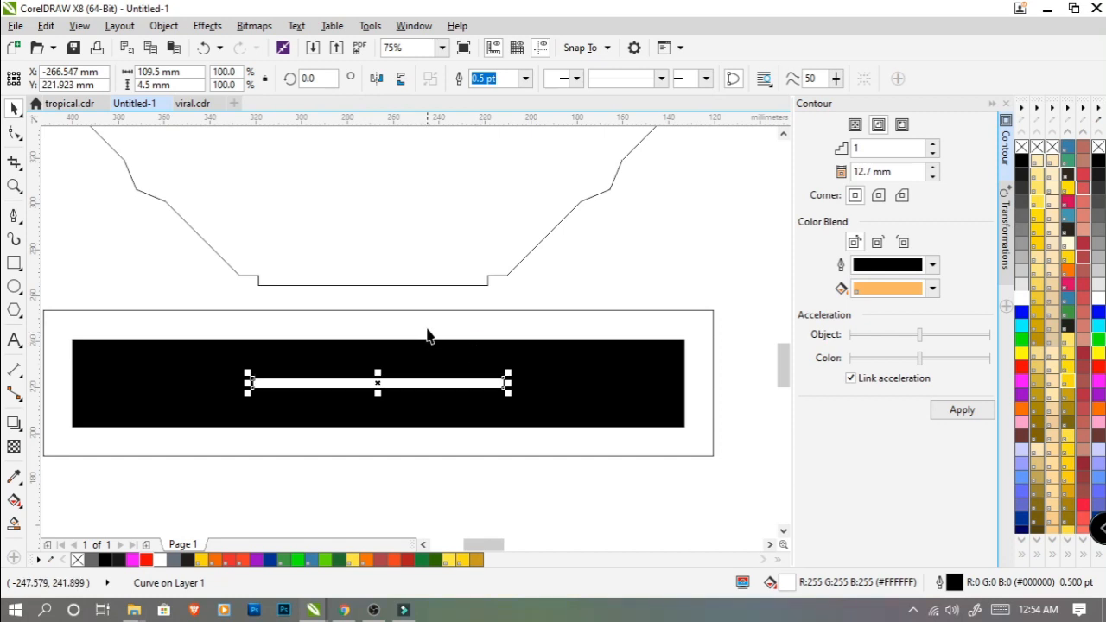
# Step: Draw a temporary rectangle over the outline's tab to measure the tab's width
pyautogui.click(447, 259)
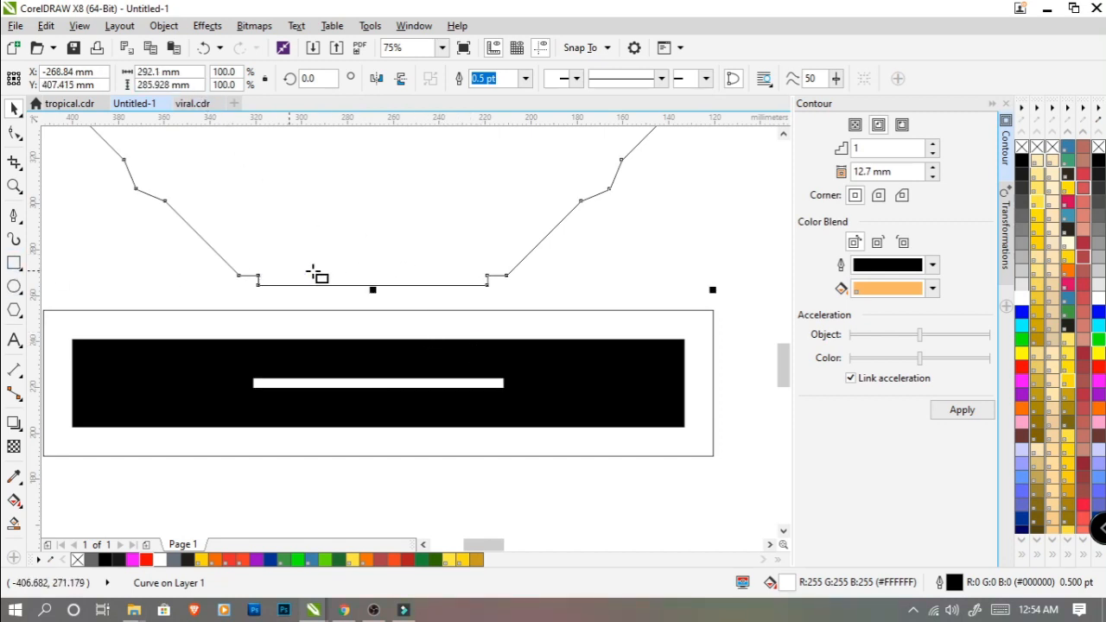
pyautogui.press('F6')
pyautogui.moveTo(257, 276); pyautogui.dragTo(492, 288)
pyautogui.press('space')
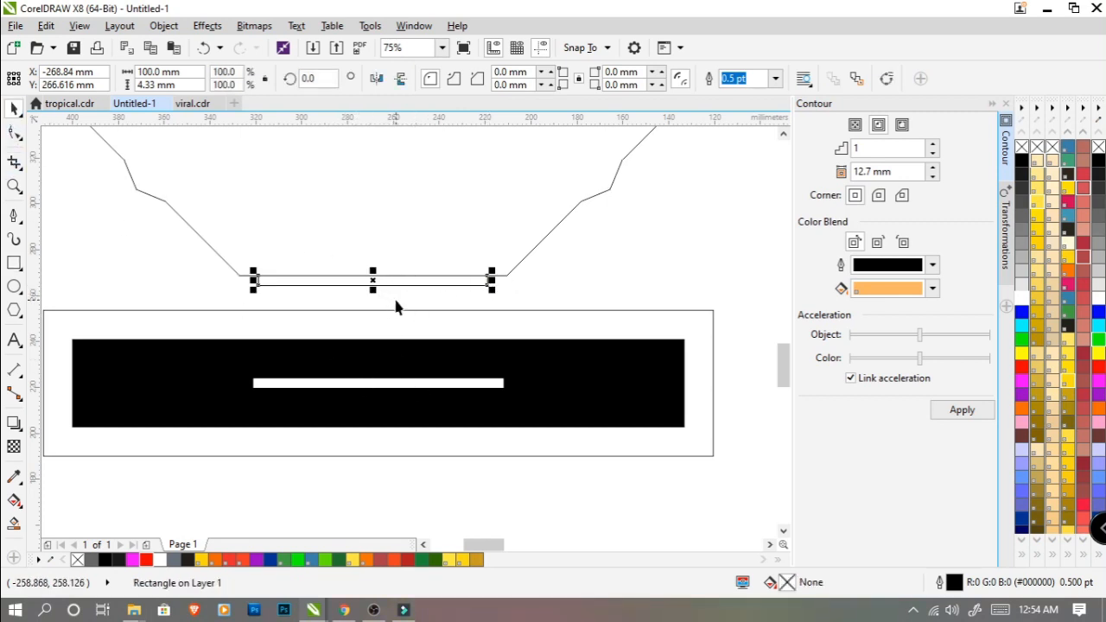
# Step: Set the slot's width to 99.5 mm and combine the slot with the black base rectangle
pyautogui.click(383, 381)
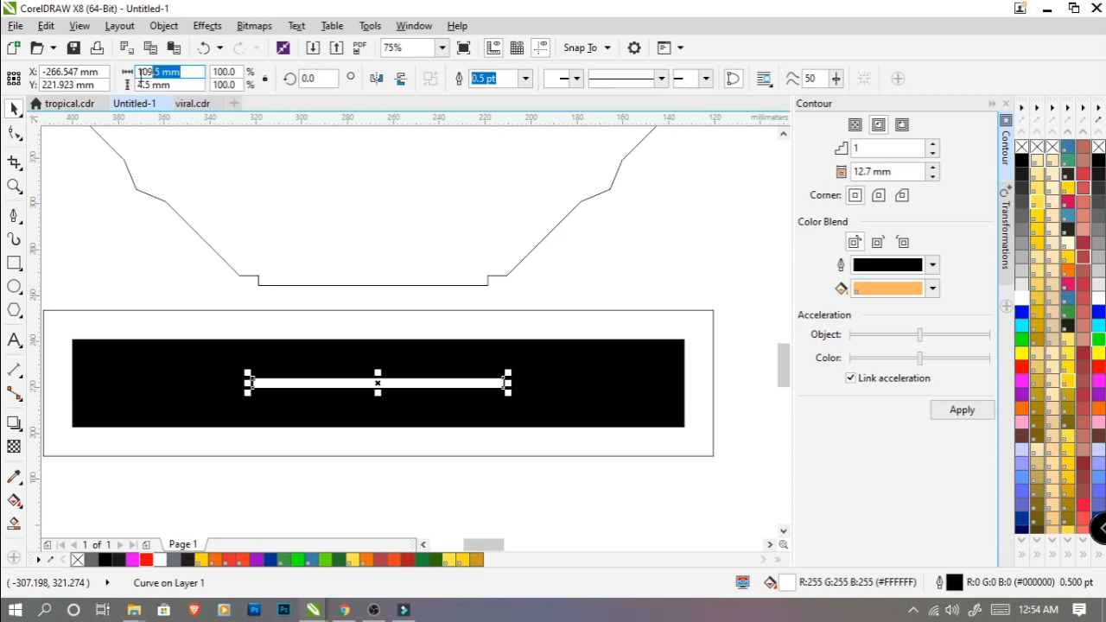
pyautogui.write('99.5')
pyautogui.press('Return')
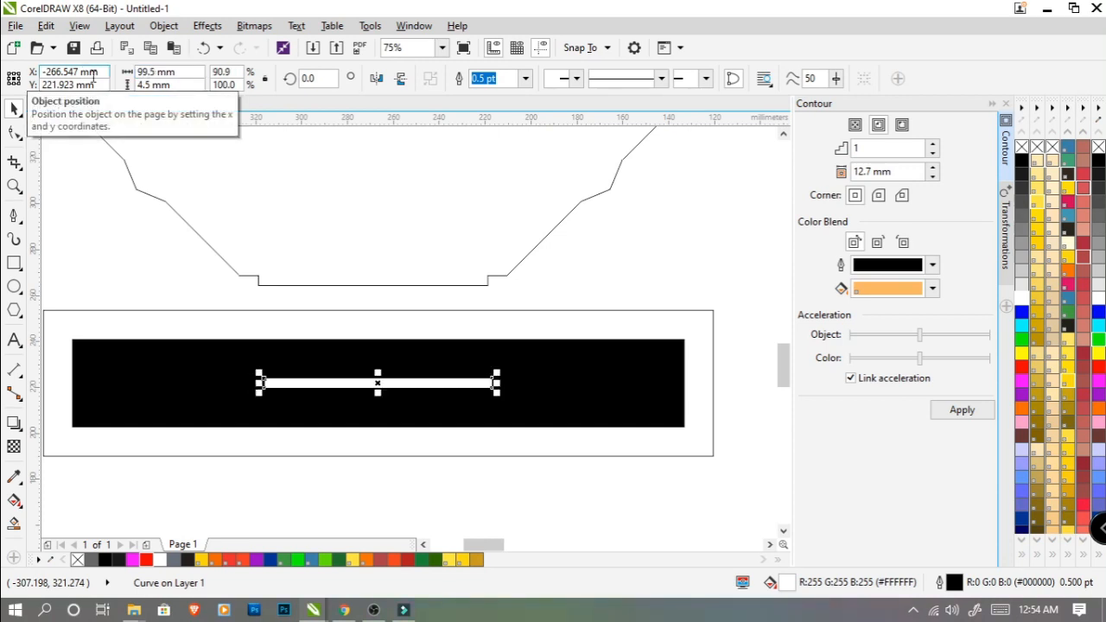
pyautogui.keyDown('shift'); pyautogui.click(556, 353); pyautogui.keyUp('shift')
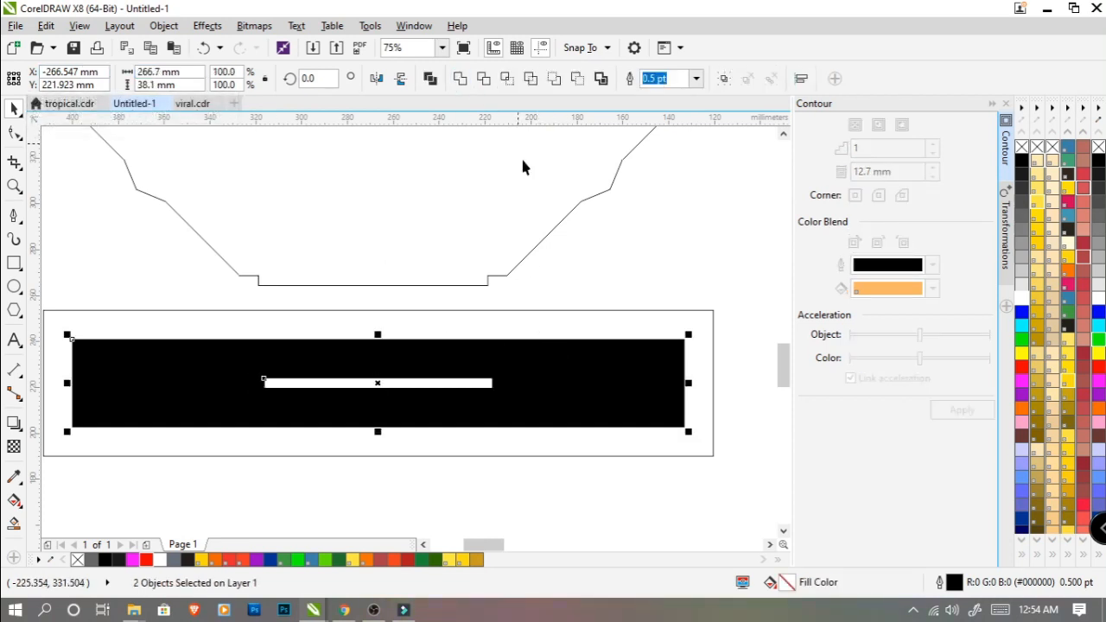
pyautogui.hotkey('ctrl', 'l')
# Step: Try the outline's tab against the slot in the black base piece and undo the move
pyautogui.click(549, 292)
pyautogui.scroll(-1, 549, 292)
pyautogui.click(528, 255)
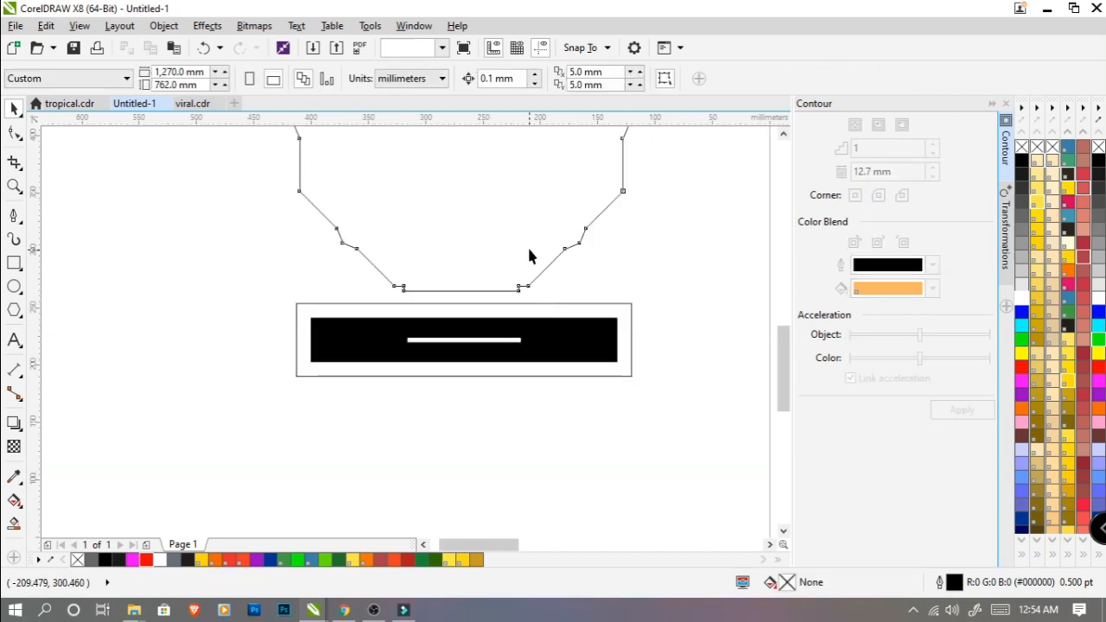
pyautogui.scroll(1, 494, 281)
pyautogui.scroll(2, 494, 283)
pyautogui.moveTo(486, 259); pyautogui.dragTo(483, 375)
pyautogui.hotkey('ctrl', 'z')
pyautogui.scroll(-1, 491, 373)
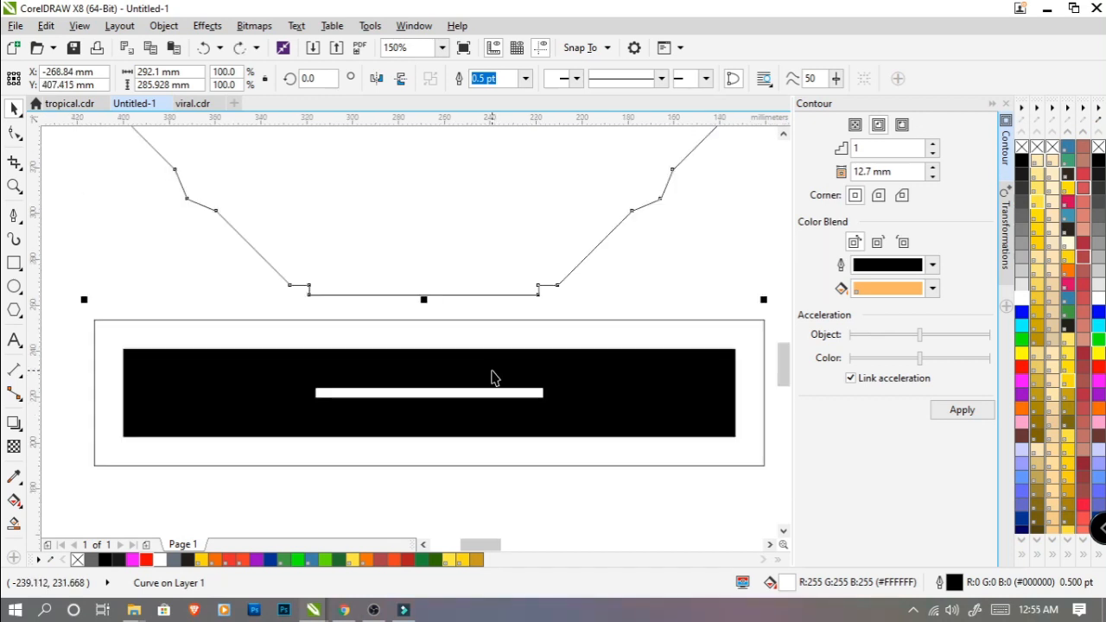
# Step: Break the combined black base piece apart and fill its slot with white
pyautogui.click(522, 380)
pyautogui.hotkey('ctrl', 'k')
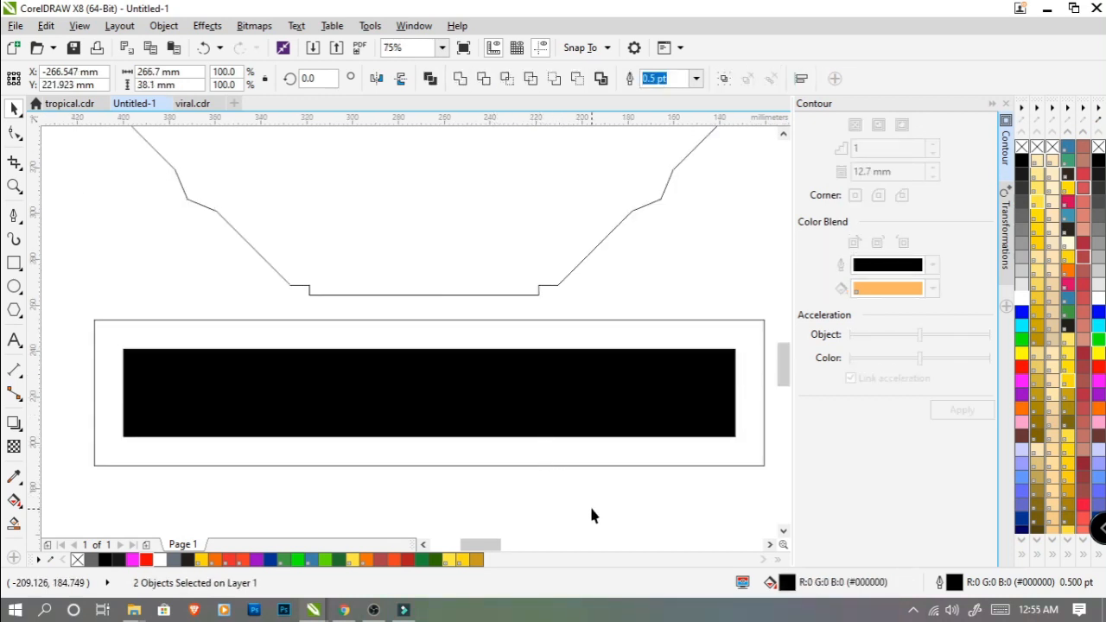
pyautogui.moveTo(592, 509); pyautogui.dragTo(309, 365)
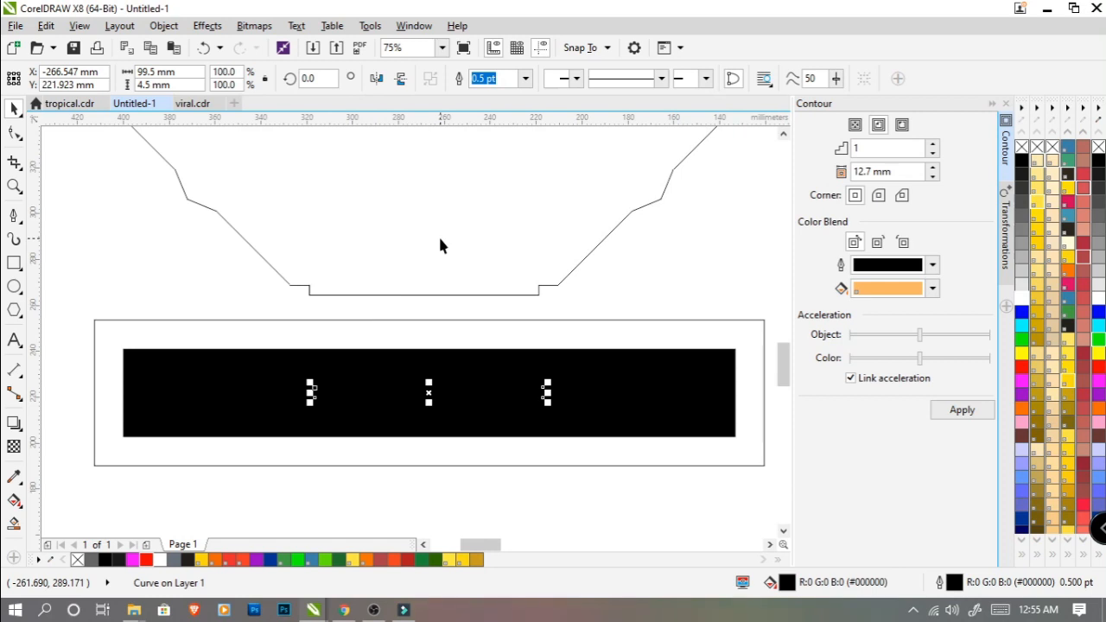
pyautogui.click(175, 562)
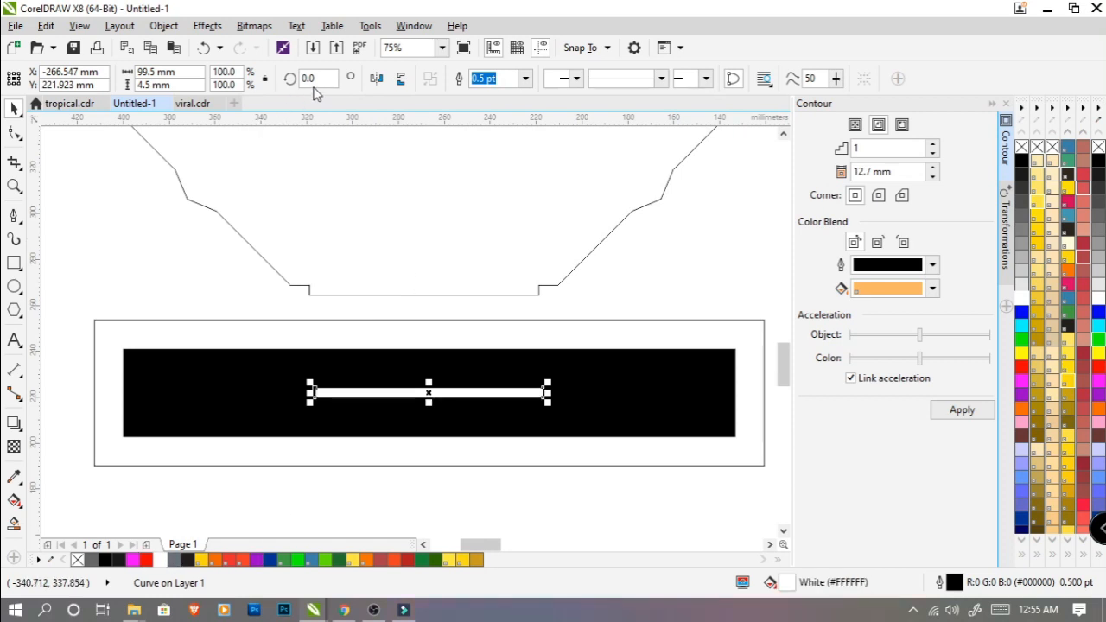
# Step: Set the slot's width to 100.5 mm and recombine it with the black base rectangle
pyautogui.click(193, 71)
pyautogui.write('1')
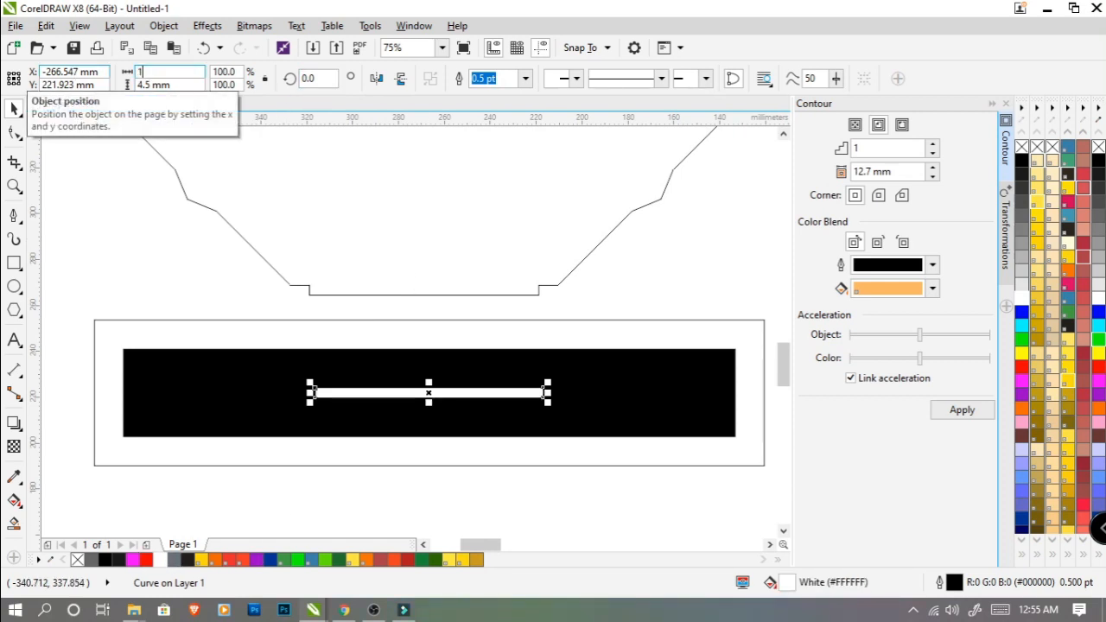
pyautogui.write('00.5')
pyautogui.press('Return')
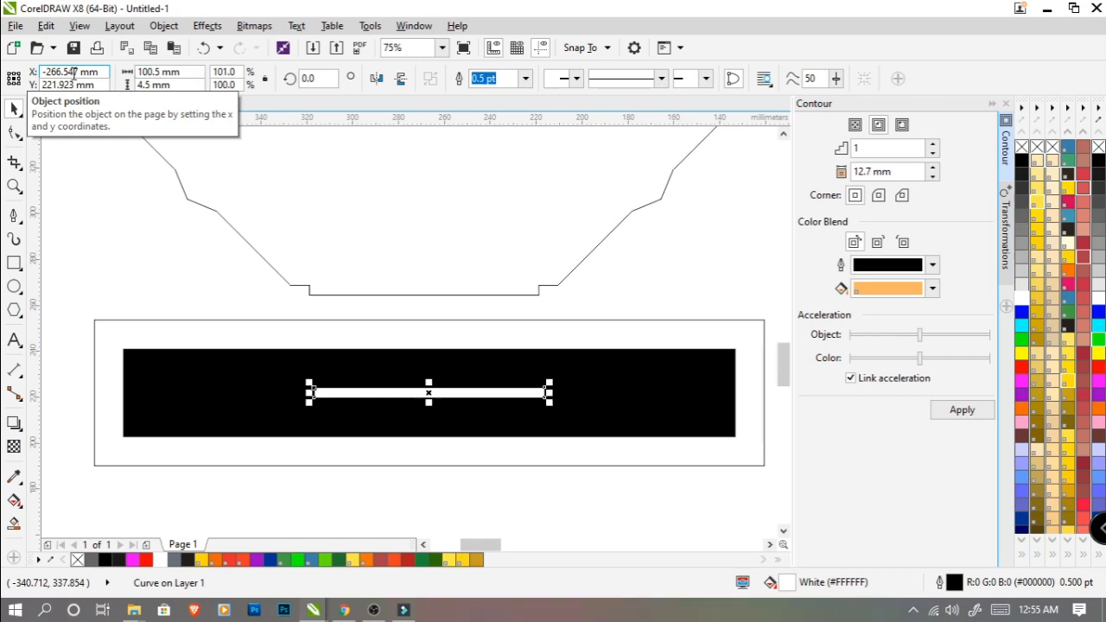
pyautogui.keyDown('shift'); pyautogui.click(595, 388); pyautogui.keyUp('shift')
pyautogui.scroll(-1, 615, 335)
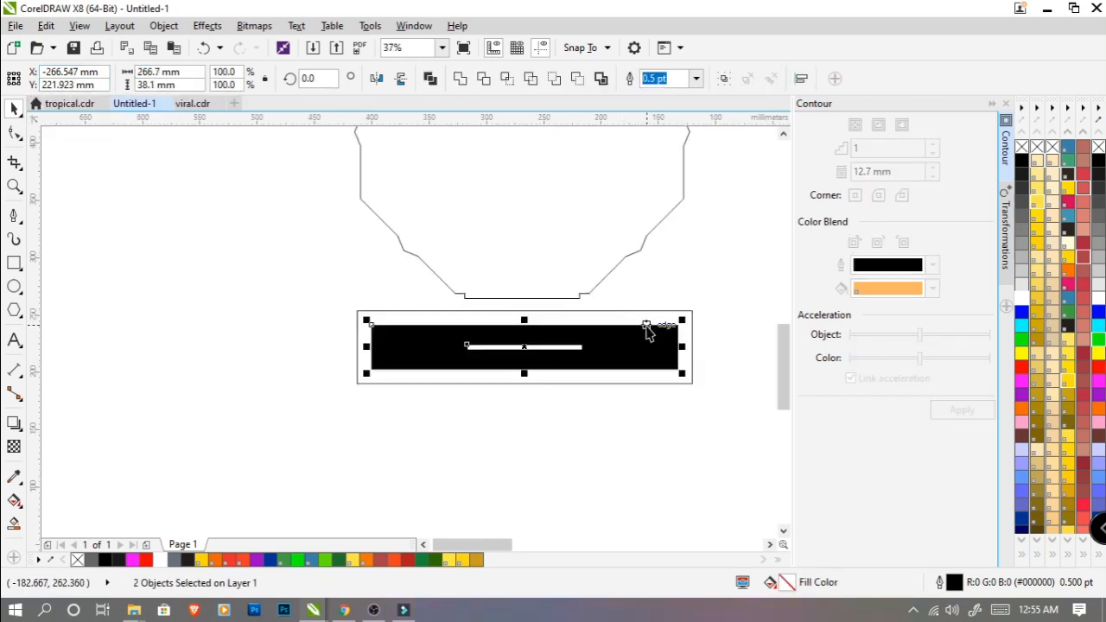
pyautogui.moveTo(682, 407); pyautogui.dragTo(362, 315)
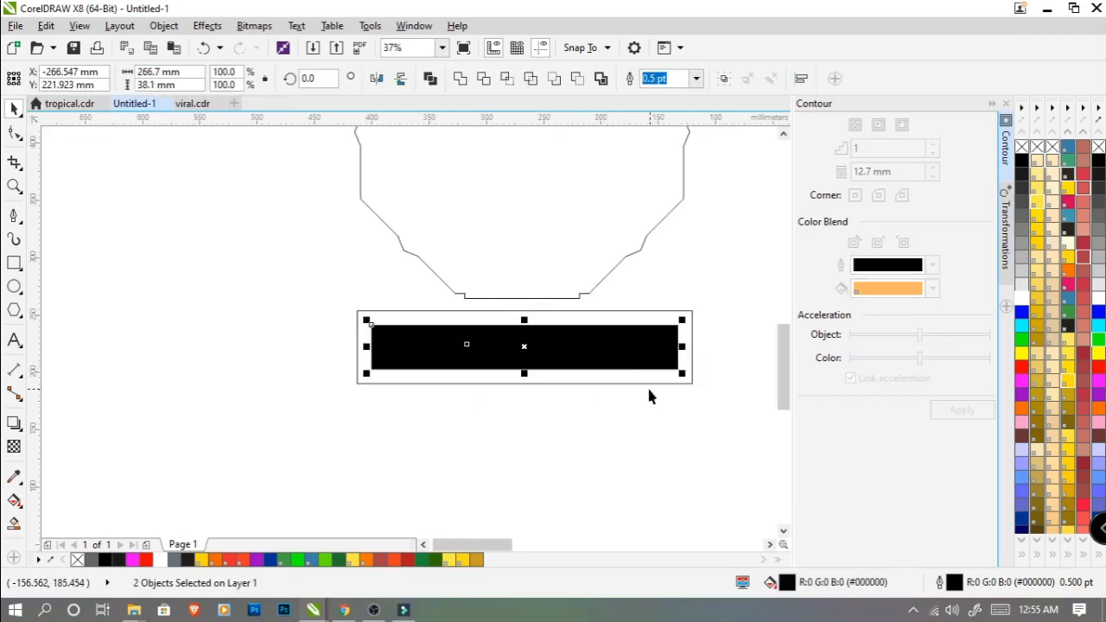
pyautogui.moveTo(647, 388); pyautogui.dragTo(459, 385)
pyautogui.hotkey('ctrl', 'z')
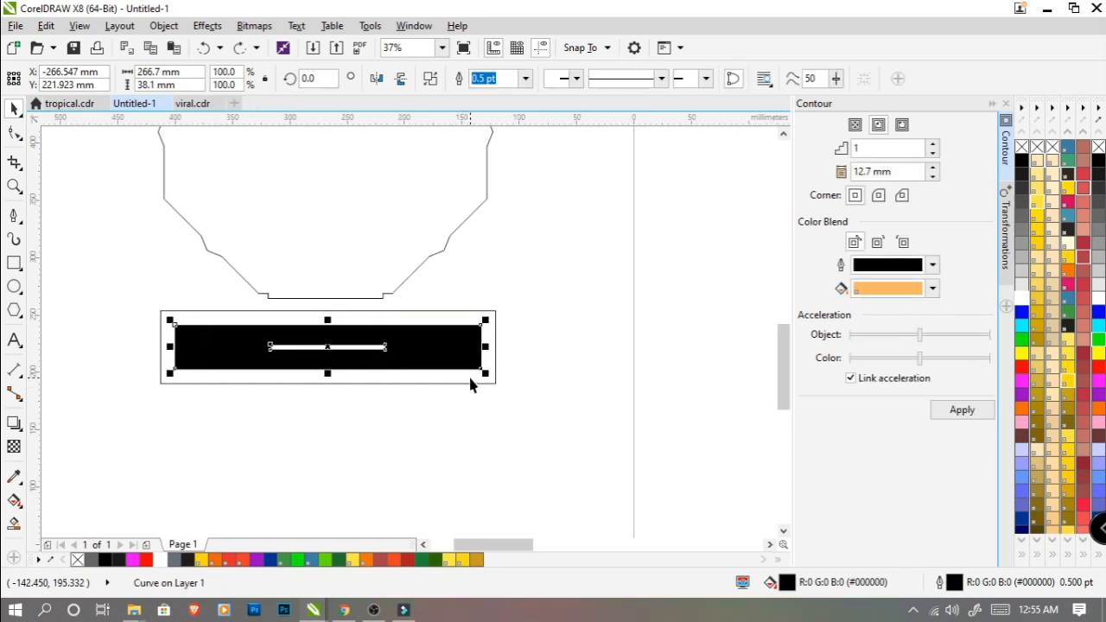
# Step: Replace the old black slotted piece under Base Acrylic Cut with the resized one, beside the lower 4.5mm acrylic label
pyautogui.click(536, 367)
pyautogui.moveTo(544, 398); pyautogui.dragTo(162, 316)
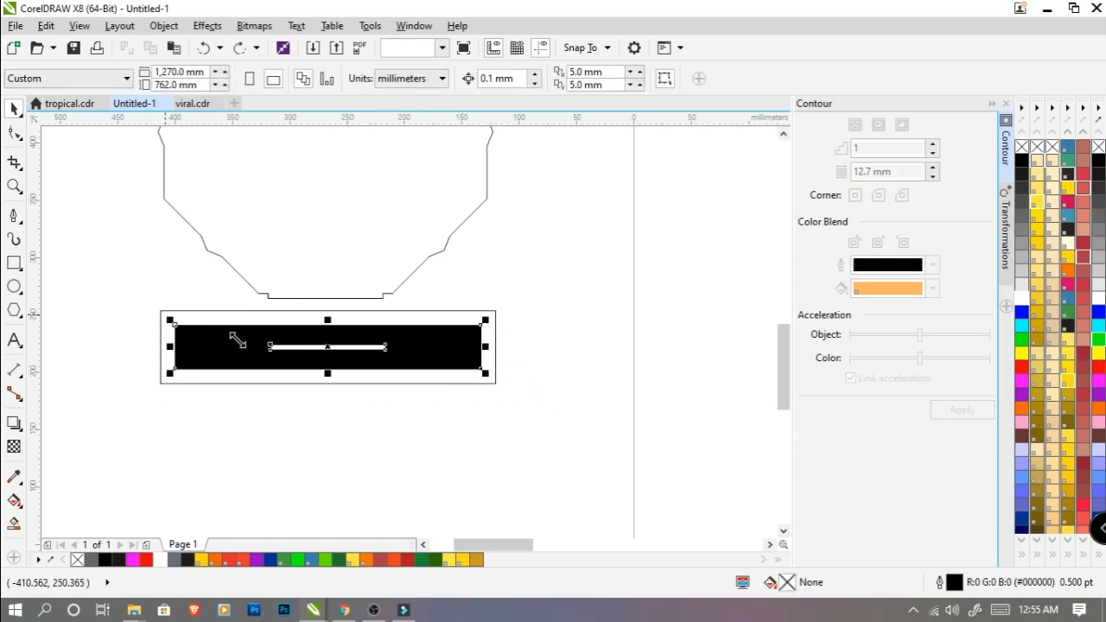
pyautogui.scroll(-1, 369, 371)
pyautogui.moveTo(430, 380); pyautogui.dragTo(330, 358)
pyautogui.moveTo(285, 348); pyautogui.dragTo(590, 412)
pyautogui.click(640, 374)
pyautogui.press('Delete')
pyautogui.moveTo(448, 377); pyautogui.dragTo(448, 374)
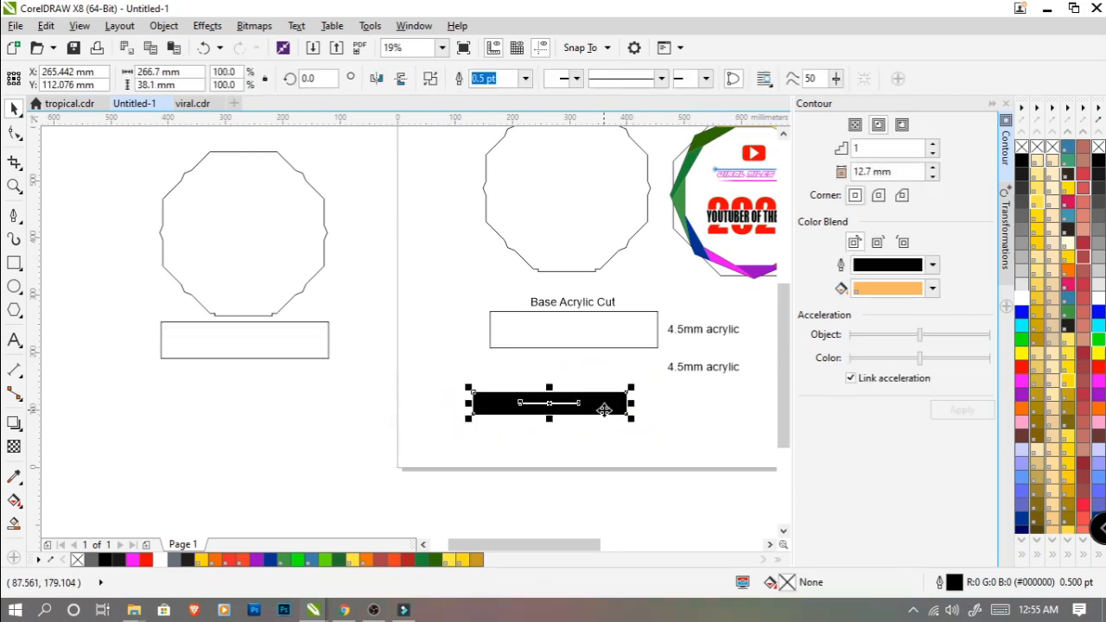
pyautogui.moveTo(603, 407); pyautogui.dragTo(628, 400)
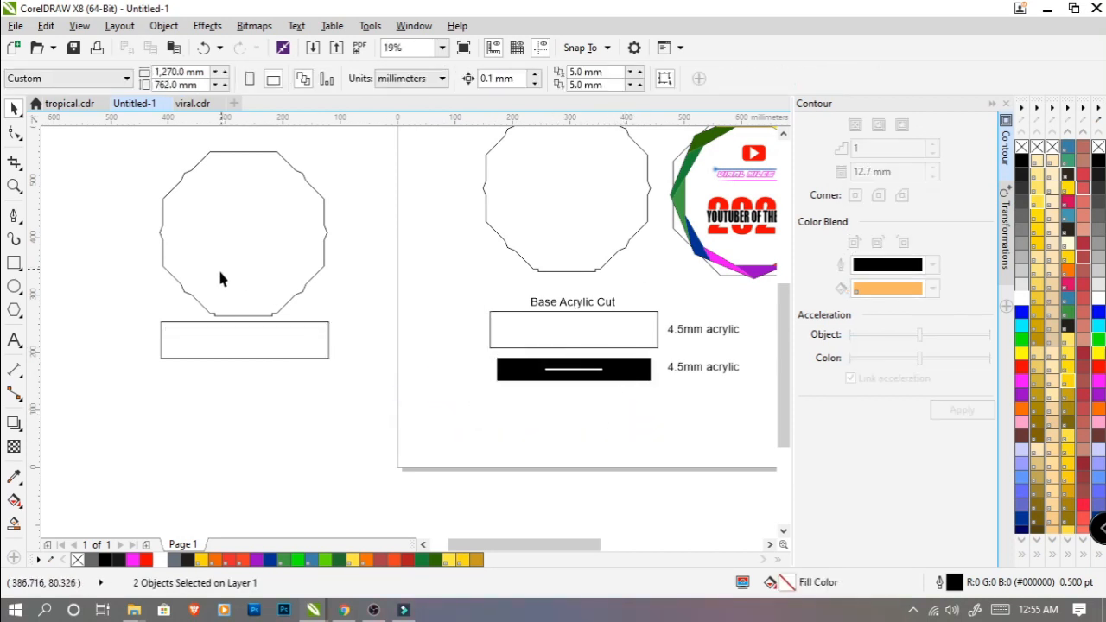
# Step: Copy the resized black slotted piece and centre the copy horizontally and vertically in the mock-up's outer base rectangle
pyautogui.click(219, 277)
pyautogui.click(291, 315)
pyautogui.click(558, 373)
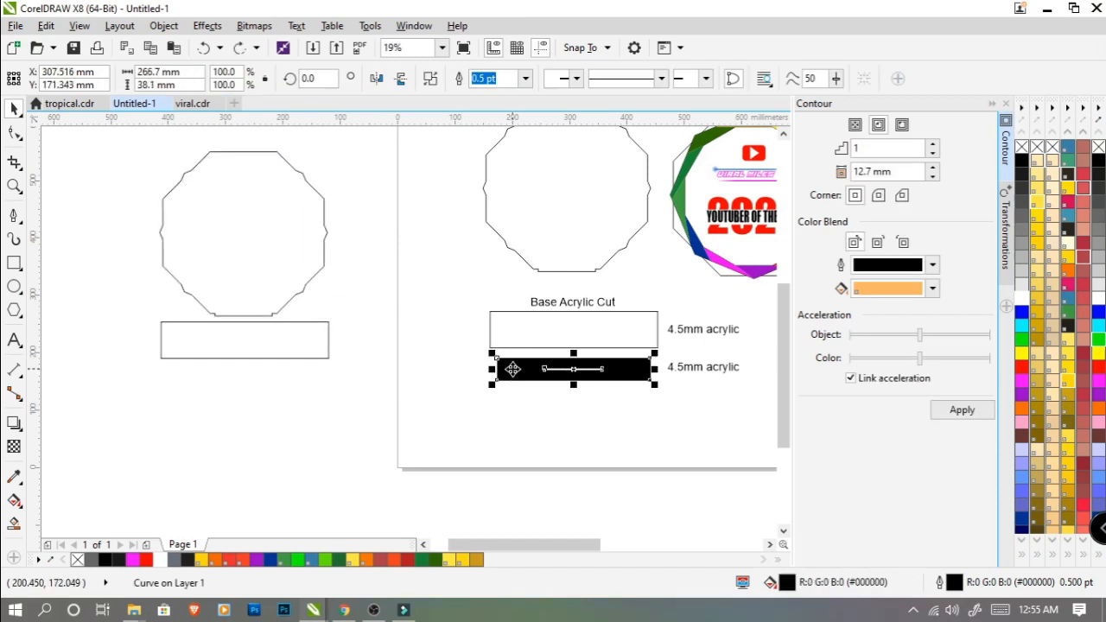
pyautogui.moveTo(512, 369); pyautogui.dragTo(235, 388)
pyautogui.rightClick(235, 388)
pyautogui.keyDown('shift'); pyautogui.click(281, 338); pyautogui.keyUp('shift')
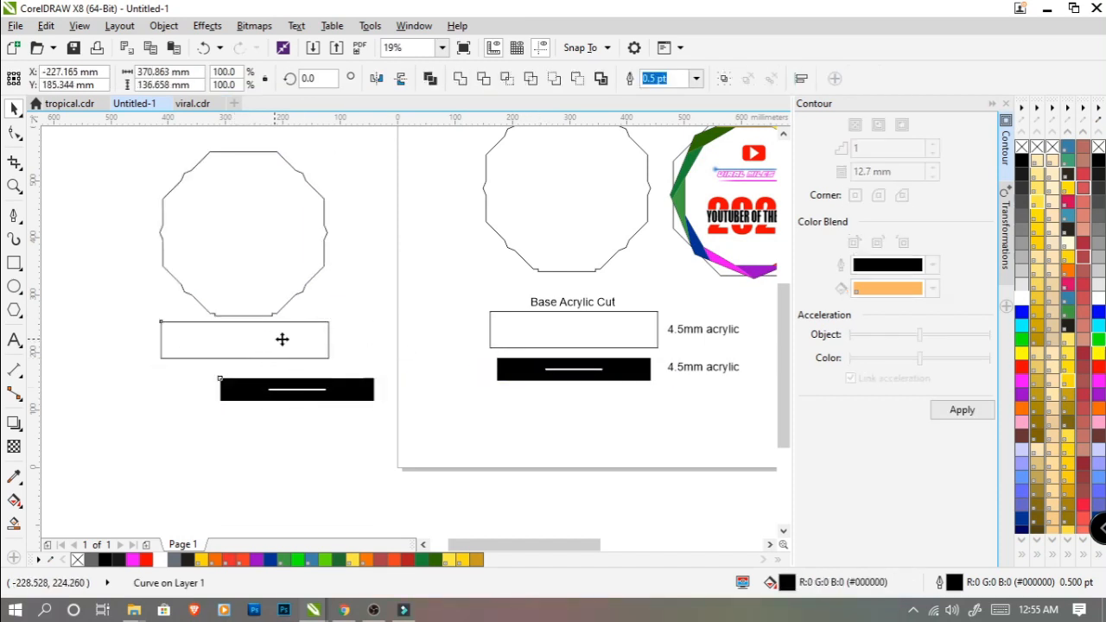
pyautogui.press('c')
pyautogui.press('e')
# Step: Move the white outline copy down so its tab covers the slot, remove its fill and colour its outline red
pyautogui.scroll(1, 220, 317)
pyautogui.moveTo(273, 262)
pyautogui.mouseDown()
pyautogui.moveTo(274, 326)
pyautogui.moveTo(273, 313)
pyautogui.moveTo(320, 308)
pyautogui.moveTo(307, 339)
pyautogui.moveTo(375, 294)
pyautogui.mouseUp()
pyautogui.scroll(2, 262, 354)
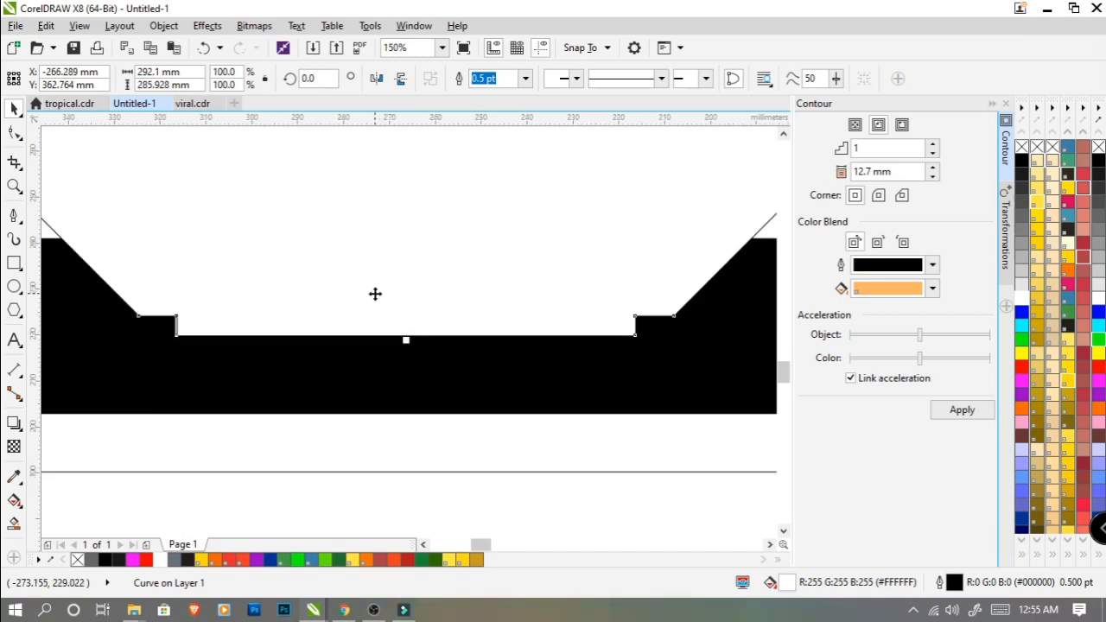
pyautogui.click(1023, 149)
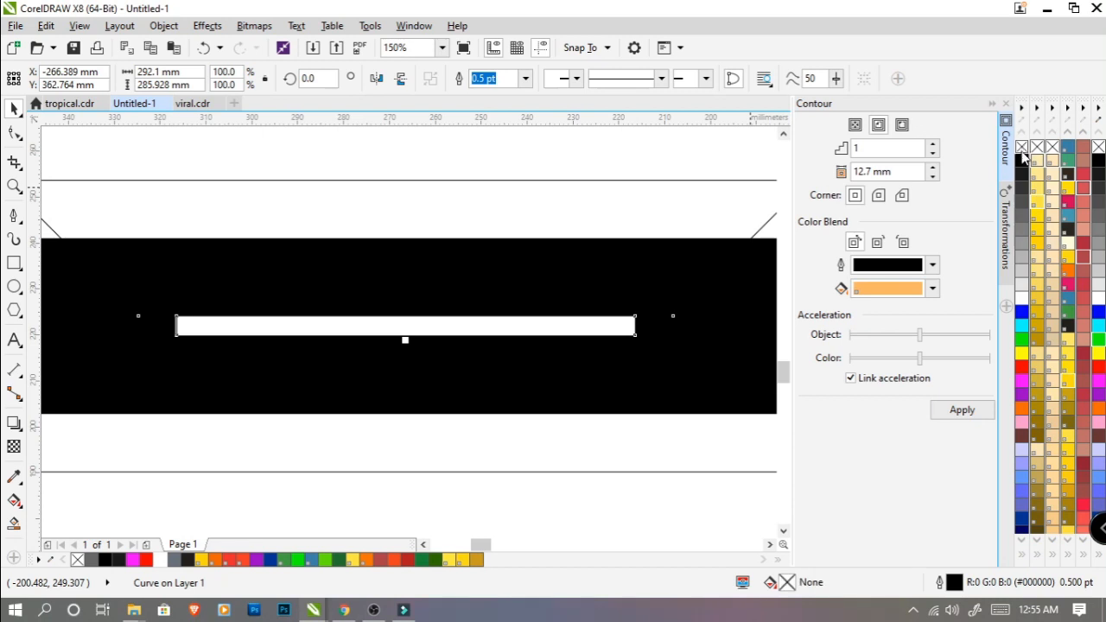
pyautogui.rightClick(1023, 366)
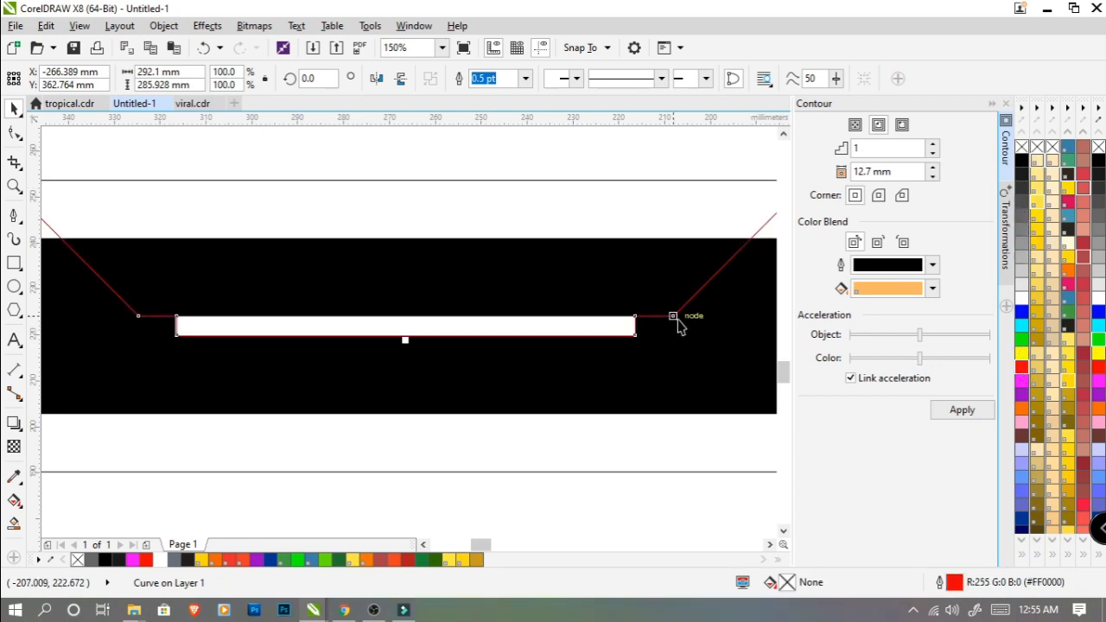
pyautogui.scroll(-3, 672, 313)
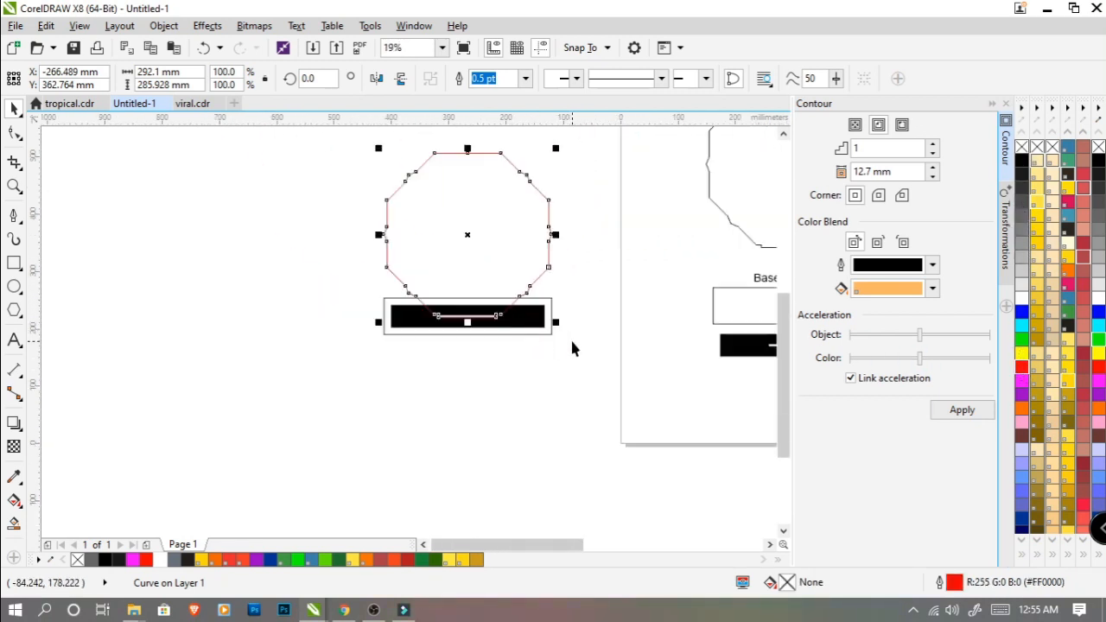
# Step: Group the red outline with both base pieces and move the group onto the page beside the print artwork
pyautogui.scroll(-1, 572, 343)
pyautogui.moveTo(413, 397); pyautogui.dragTo(266, 181)
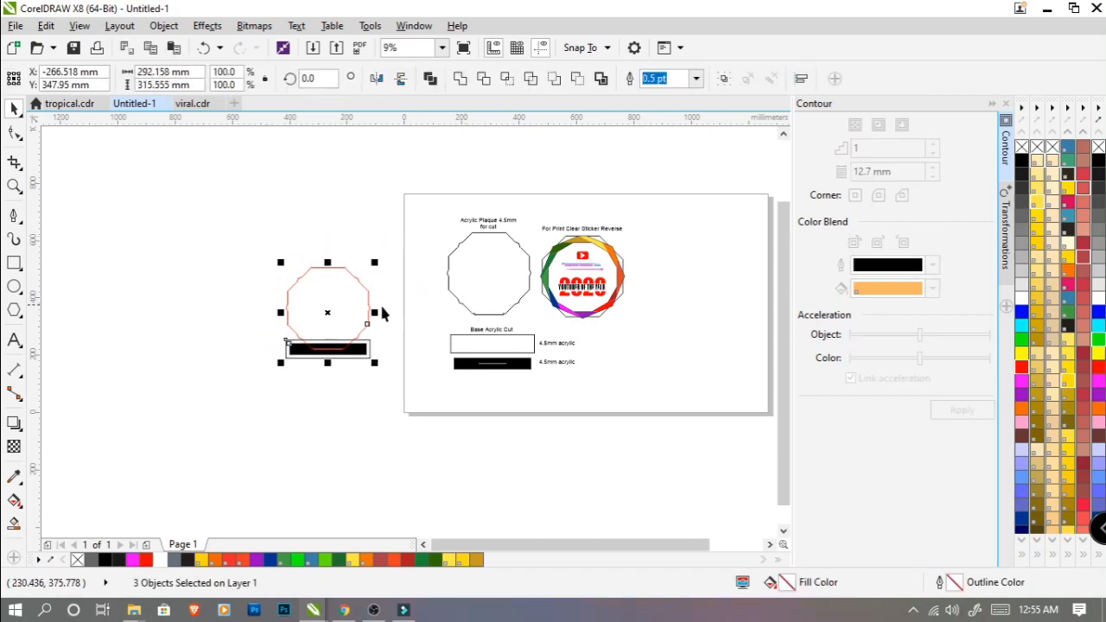
pyautogui.hotkey('ctrl', 'g')
pyautogui.moveTo(383, 314); pyautogui.dragTo(743, 275)
pyautogui.click(618, 319)
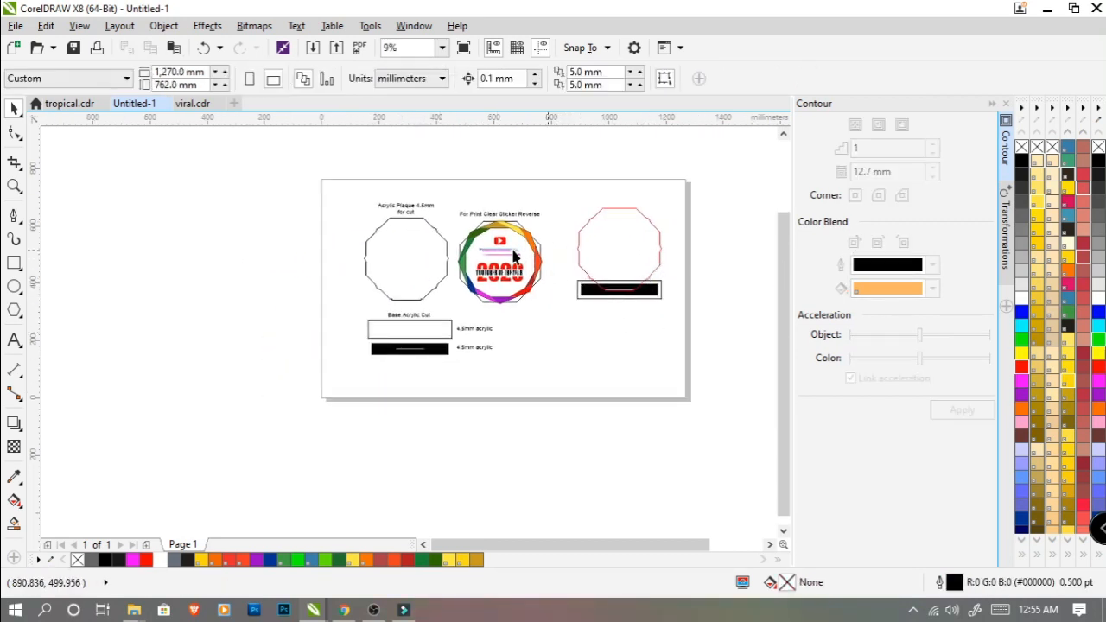
# Step: Ungroup the mock-up and place a copy of the print artwork over its red outline
pyautogui.scroll(1, 514, 256)
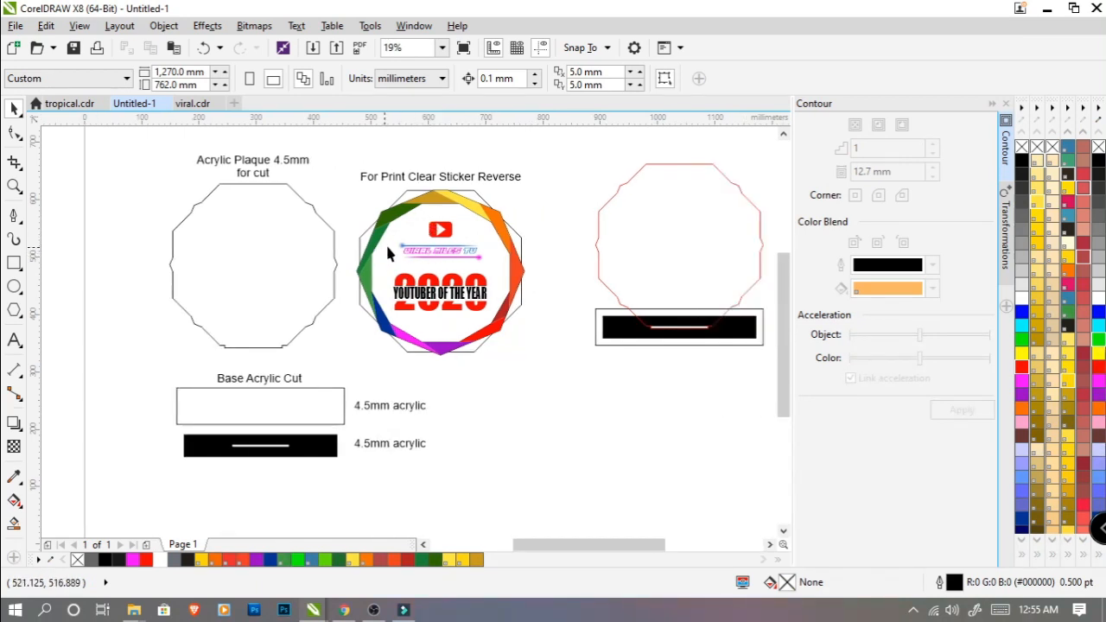
pyautogui.moveTo(435, 243); pyautogui.dragTo(392, 239)
pyautogui.moveTo(663, 285); pyautogui.dragTo(646, 284)
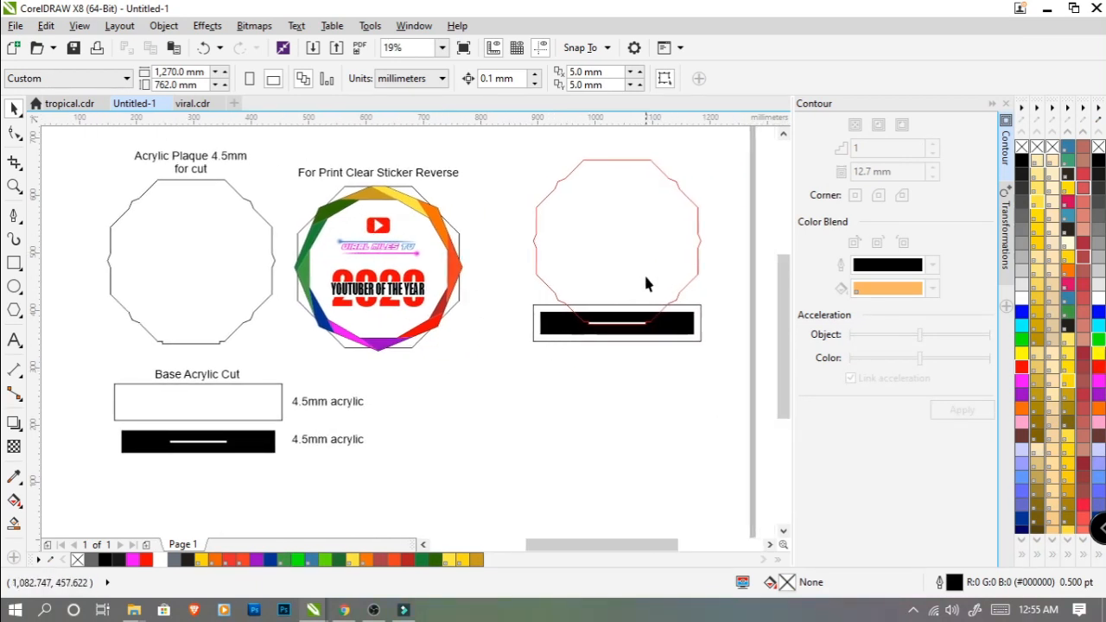
pyautogui.click(445, 307)
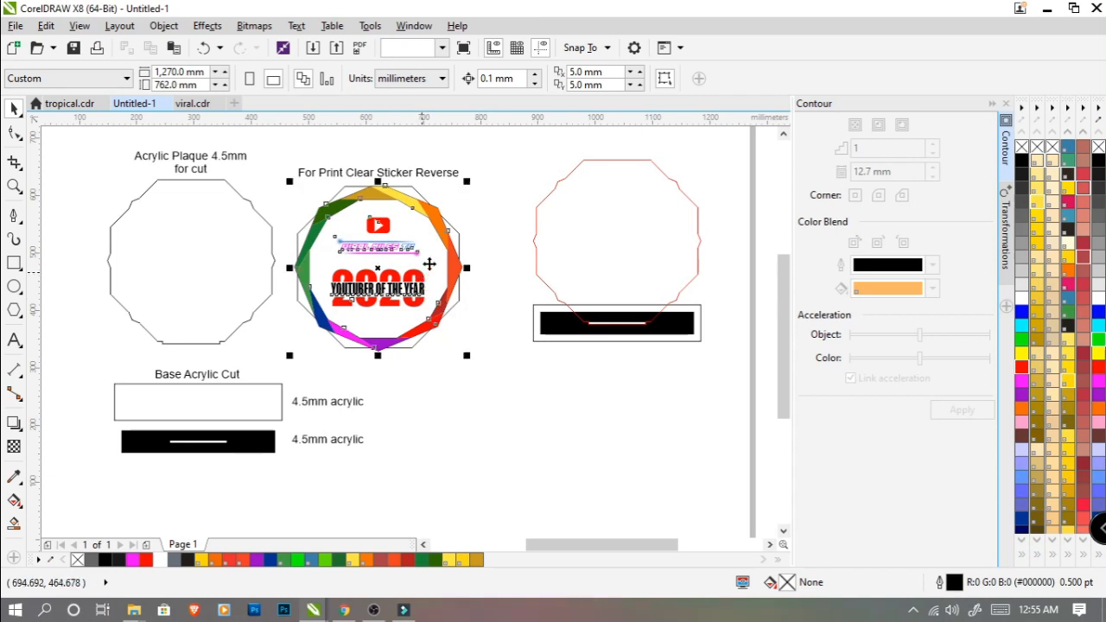
pyautogui.moveTo(495, 375); pyautogui.dragTo(289, 182)
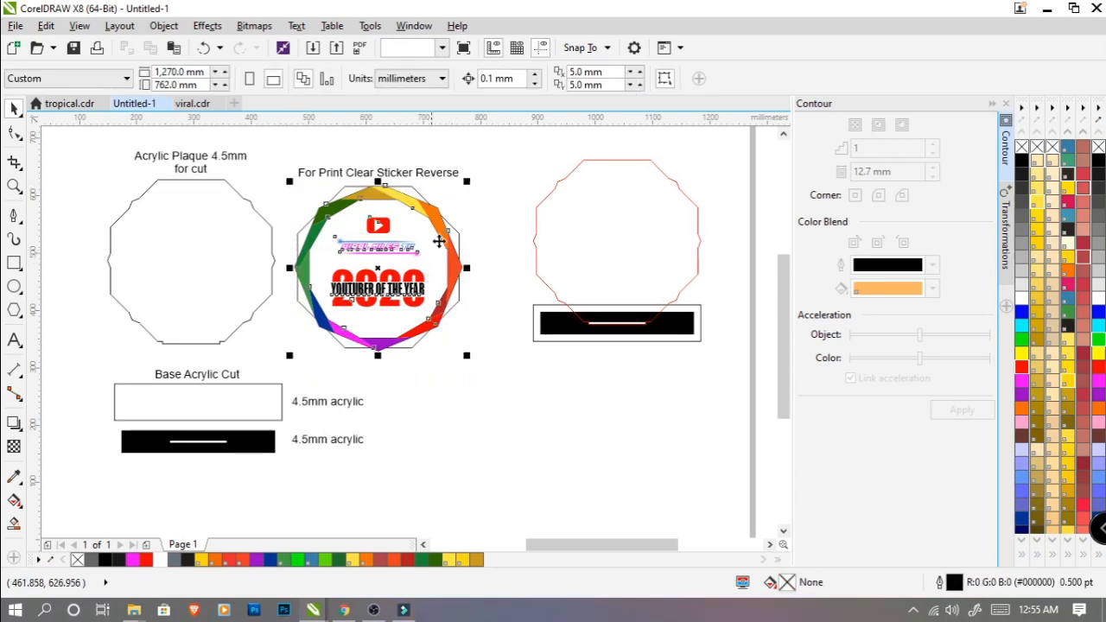
pyautogui.click(602, 198)
pyautogui.hotkey('ctrl', 'u')
pyautogui.moveTo(443, 238); pyautogui.dragTo(681, 231)
pyautogui.hscroll(2, 716, 289)
pyautogui.click(716, 289)
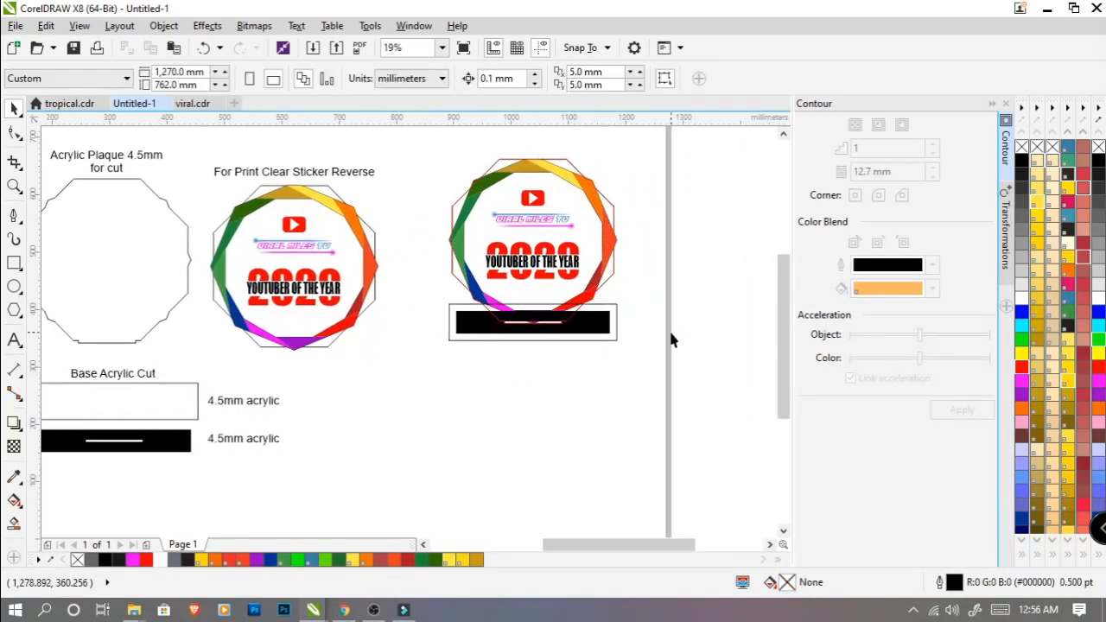
pyautogui.scroll(1, 445, 155)
pyautogui.moveTo(436, 180); pyautogui.dragTo(670, 400)
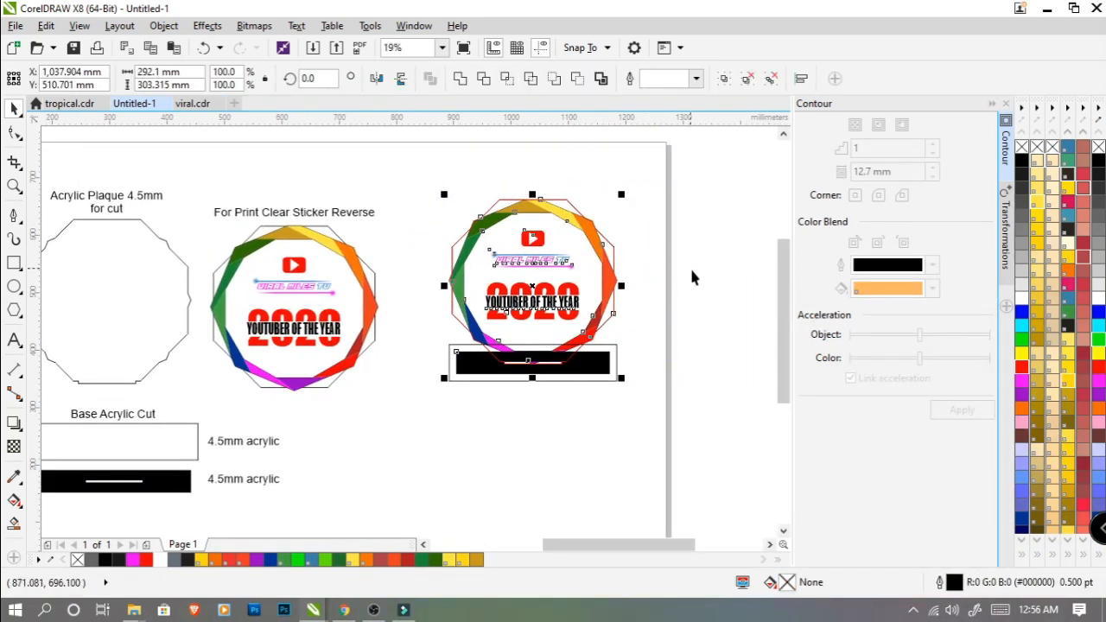
pyautogui.click(689, 269)
pyautogui.moveTo(656, 343); pyautogui.dragTo(591, 332)
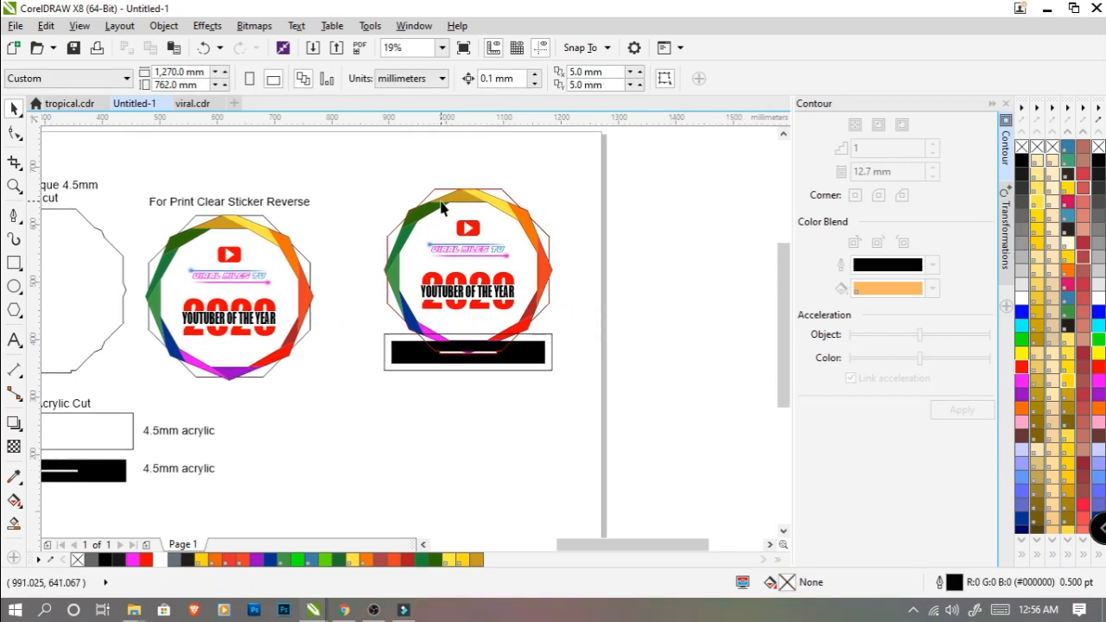
pyautogui.press('F8')
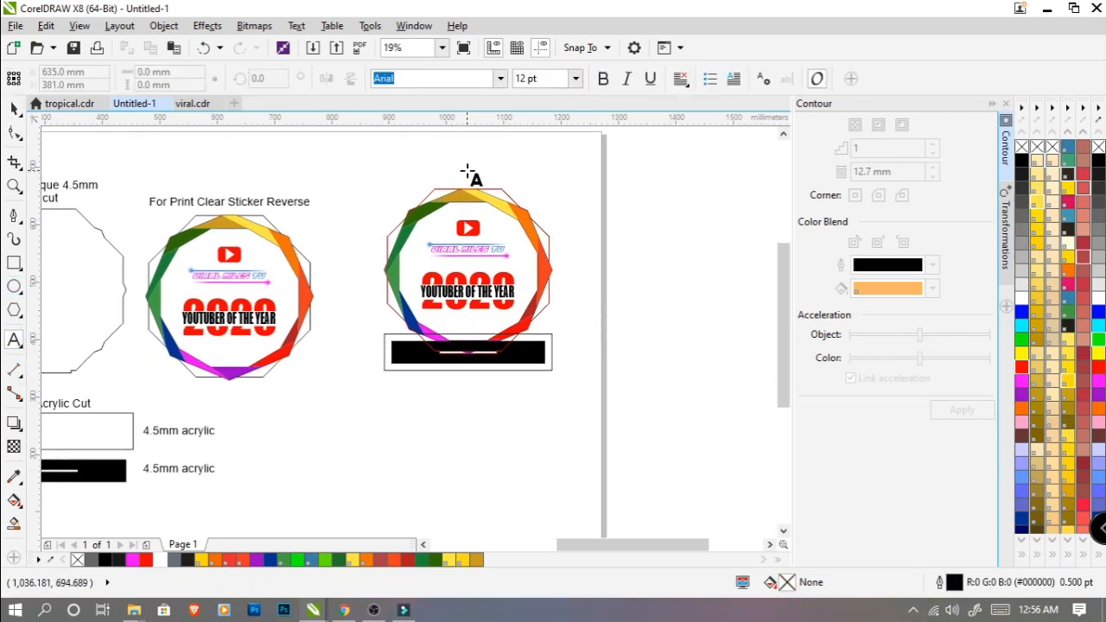
pyautogui.click(14, 106)
pyautogui.scroll(-3, 514, 289)
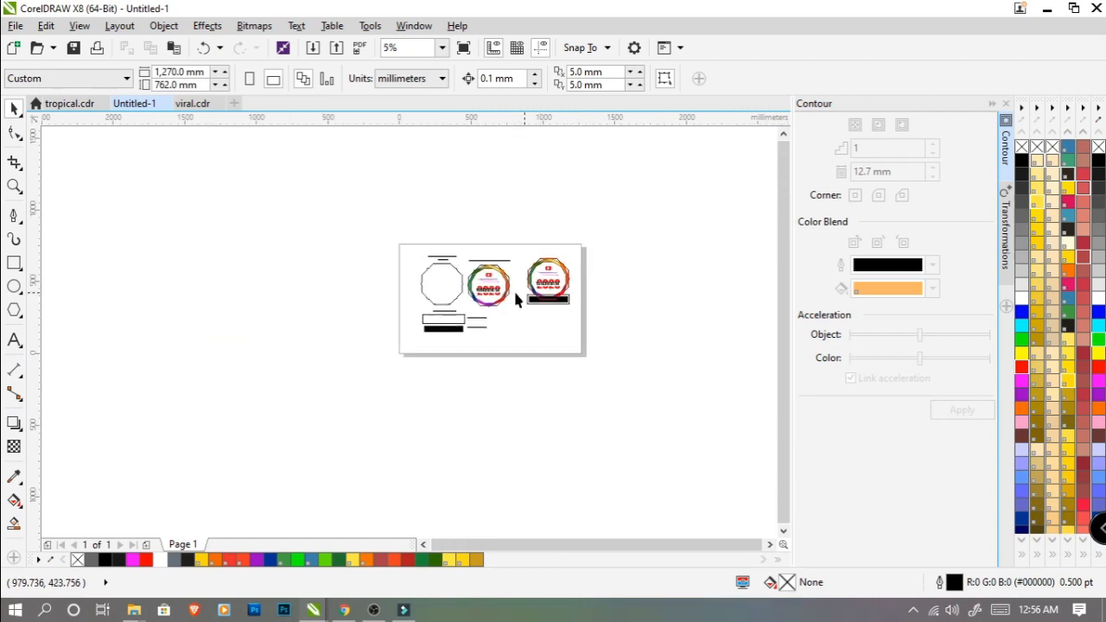
pyautogui.scroll(3, 519, 285)
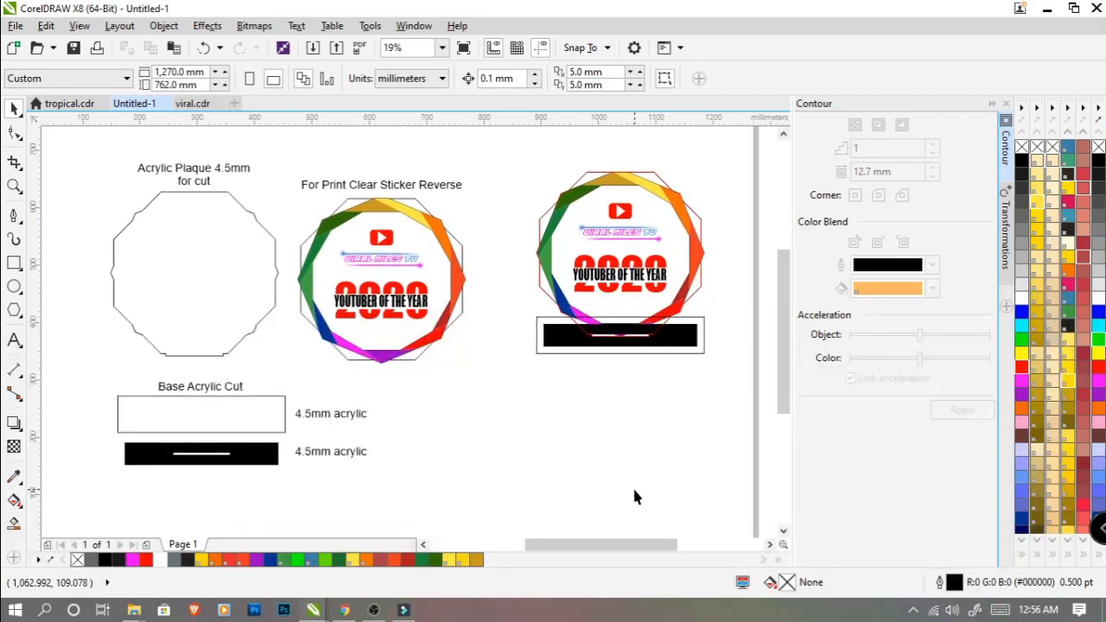